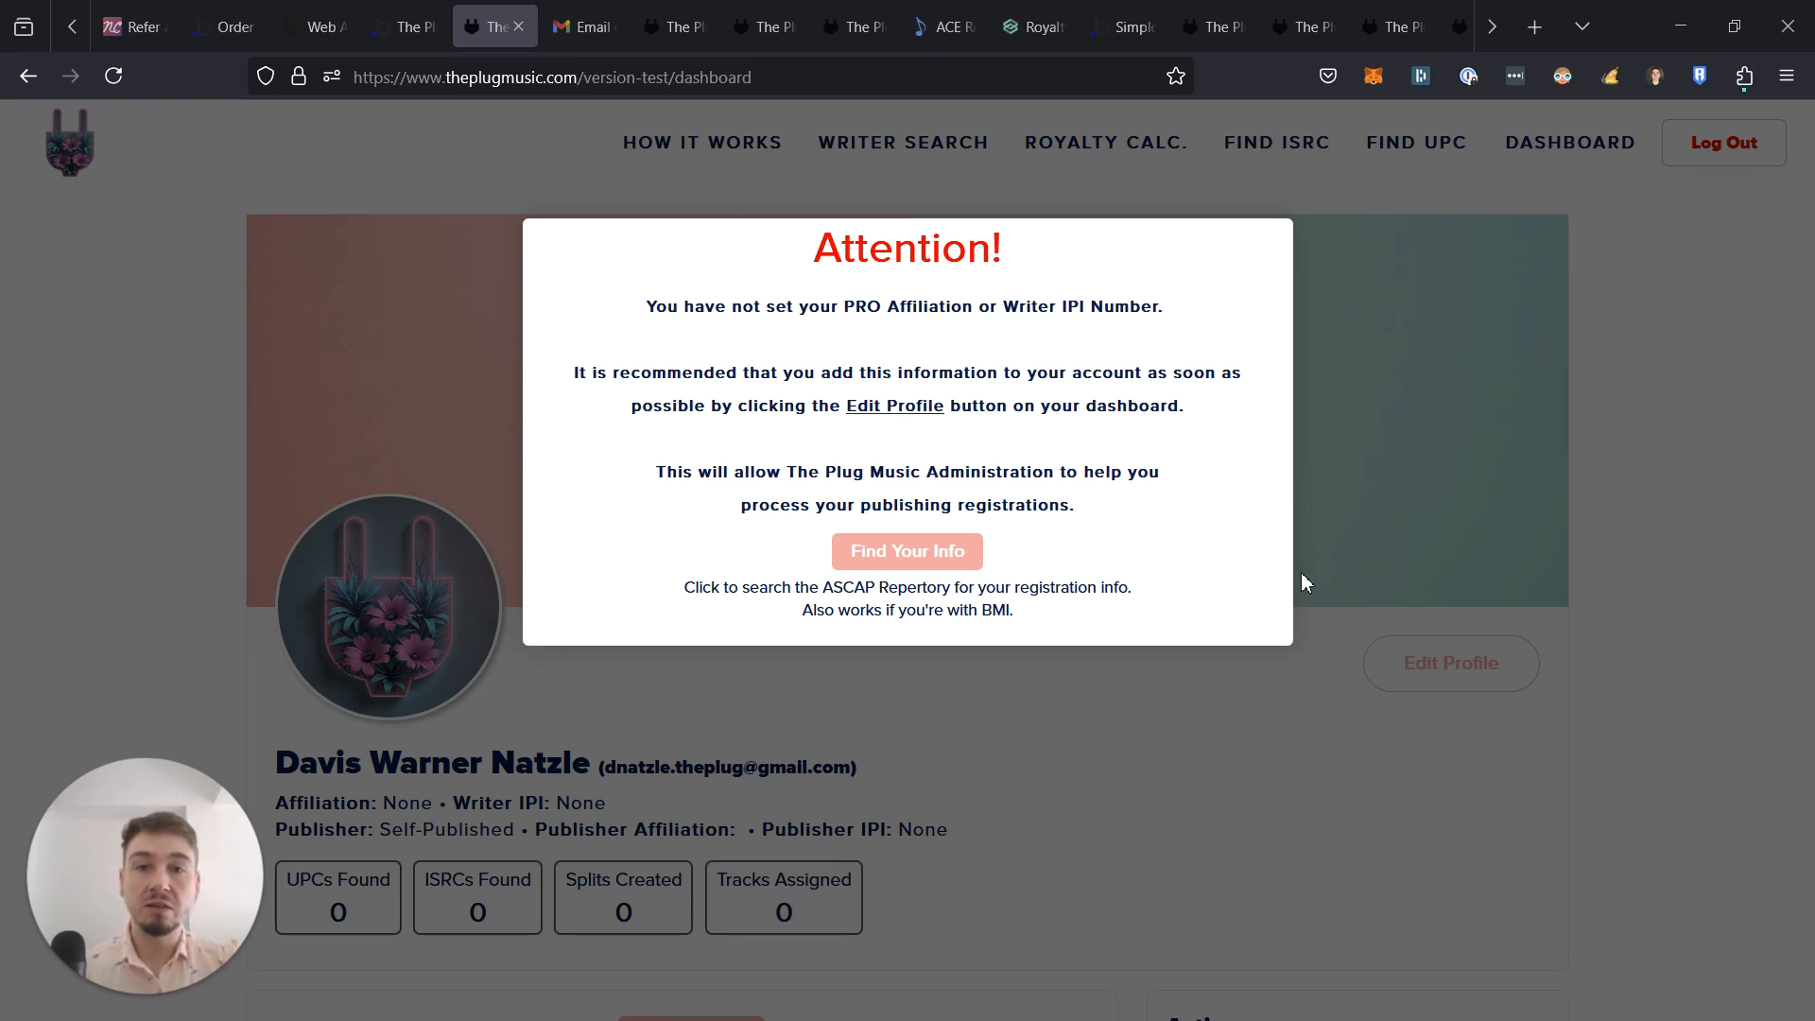
# - Look up the writer's registration info in the ASCAP Repertory, return to the dashboard and dismiss the missing-info notice
pyautogui.click(914, 553)
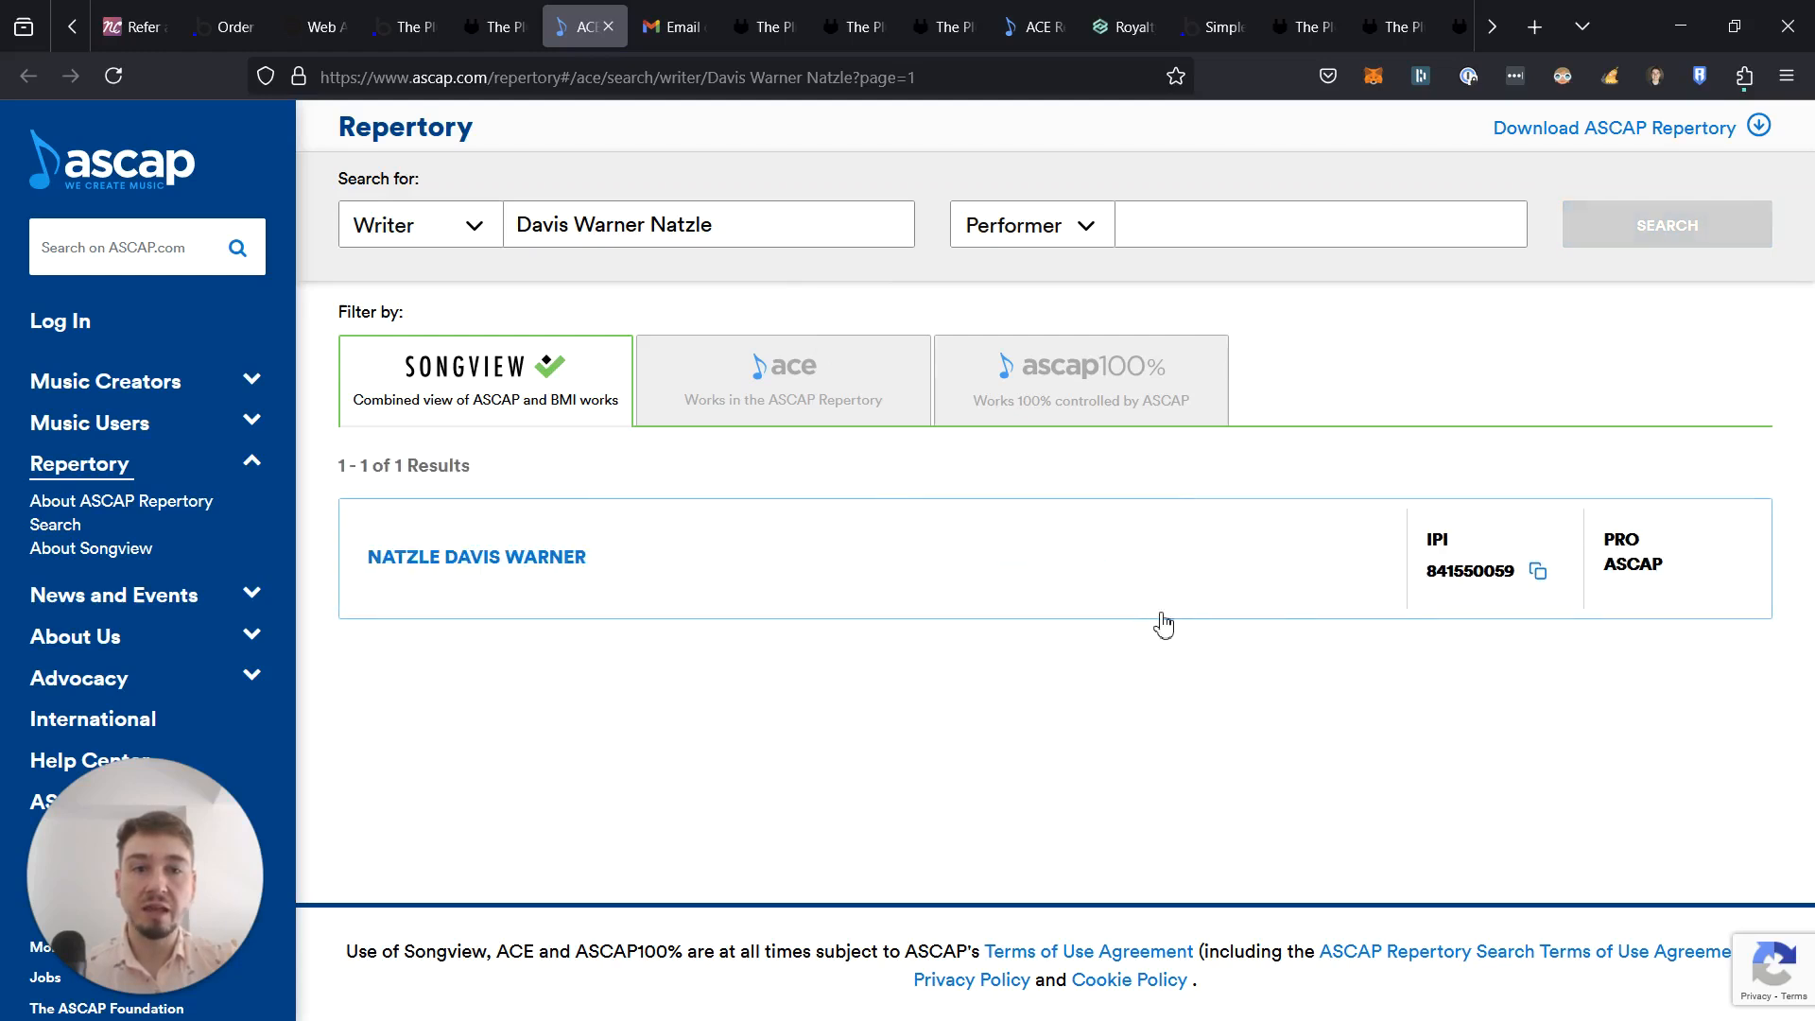
pyautogui.click(490, 31)
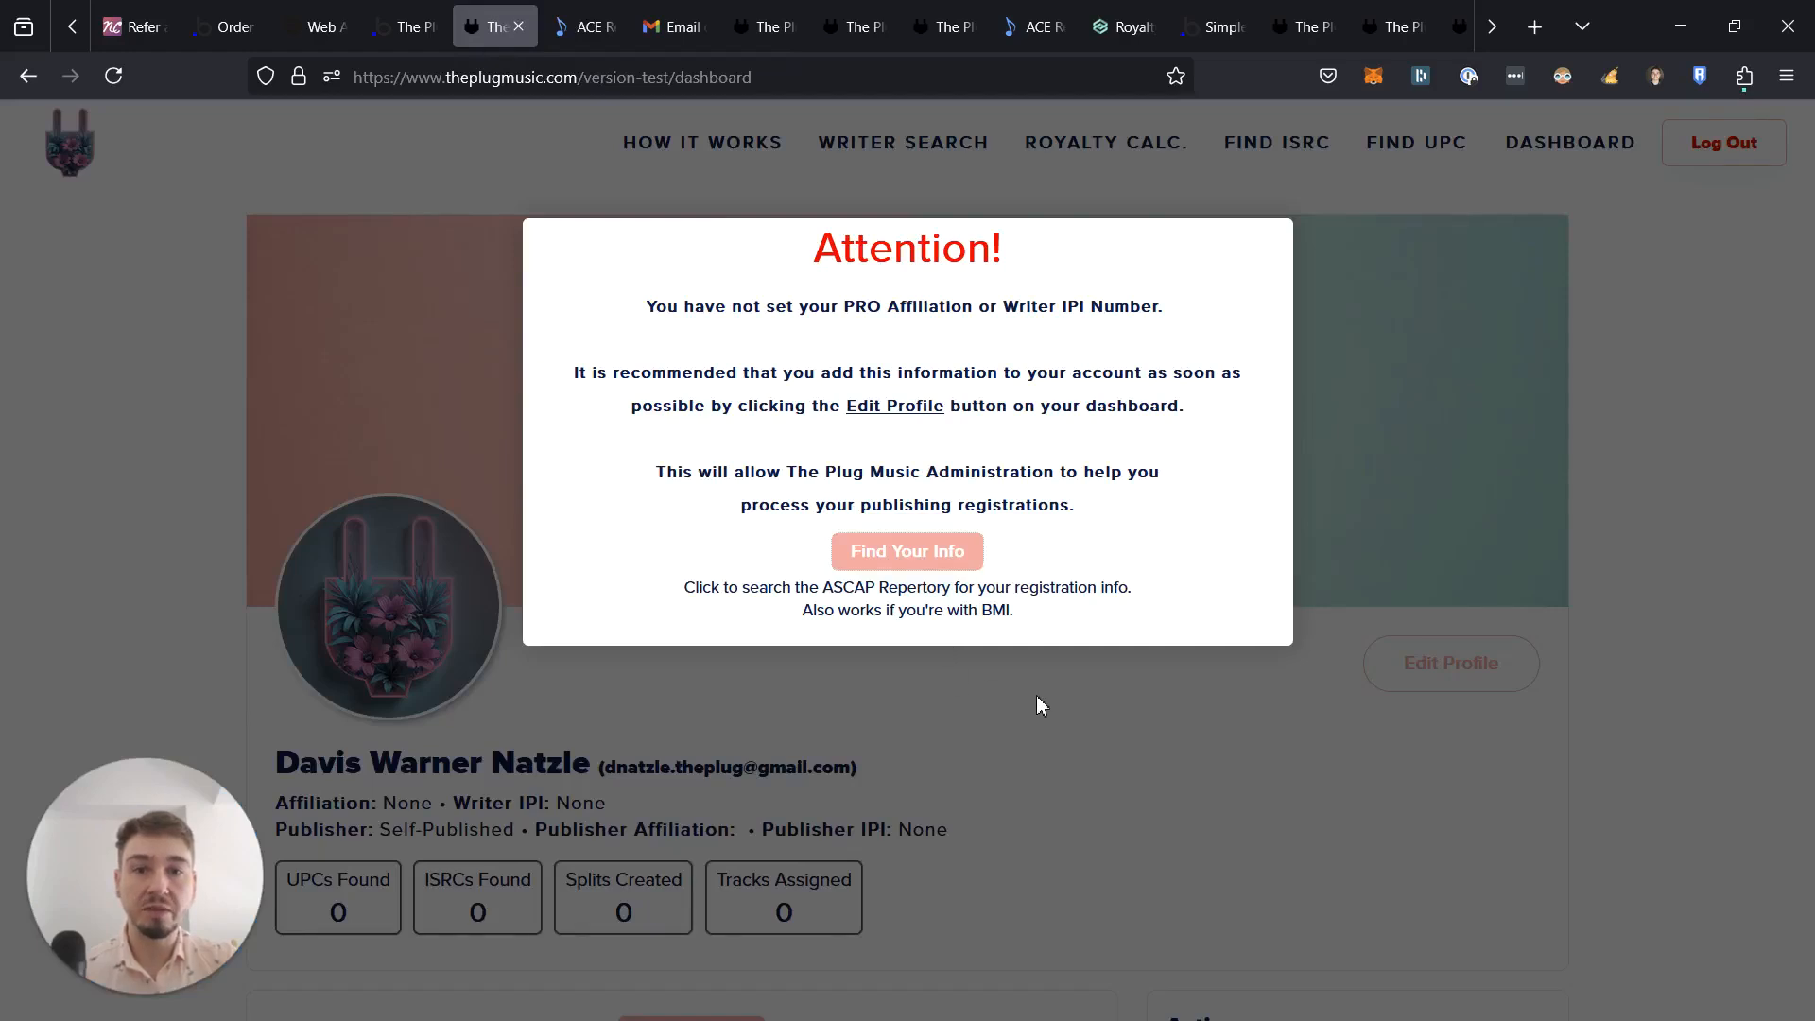
pyautogui.click(1169, 738)
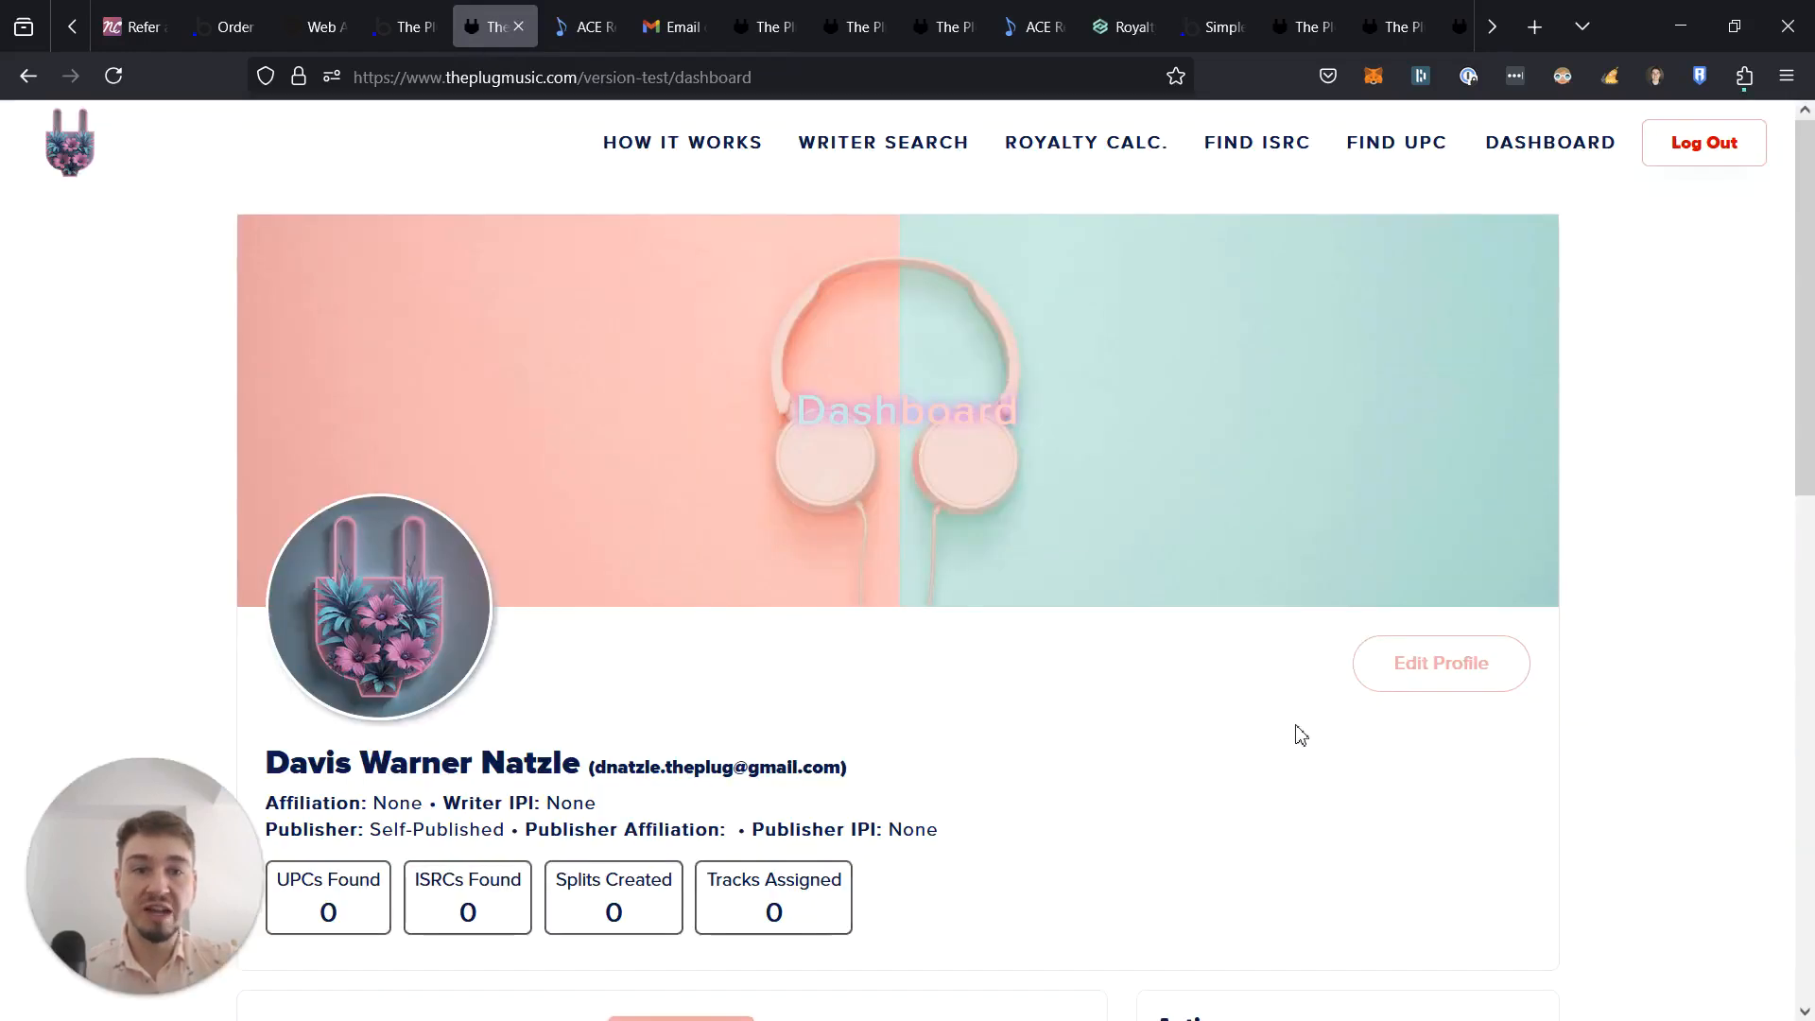
# - Open the profile data for editing and set the Writer IPI to the number copied from the ASCAP search result
pyautogui.click(1462, 688)
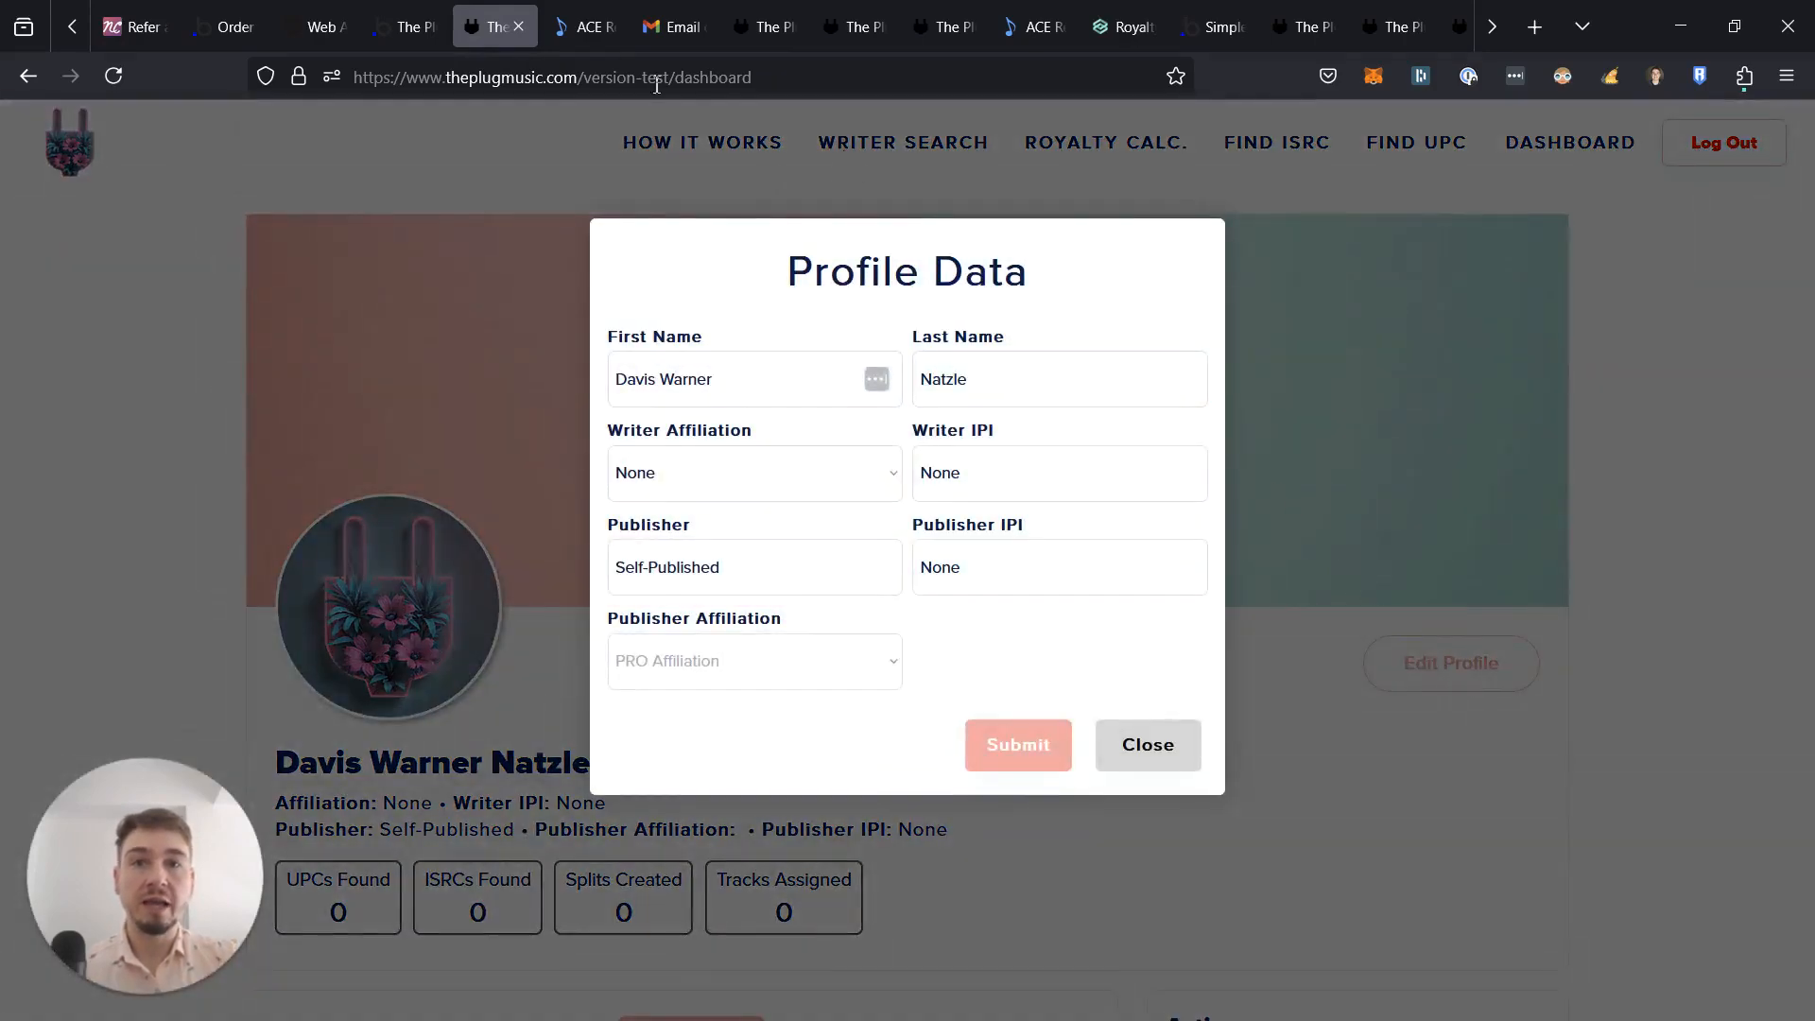
pyautogui.click(581, 31)
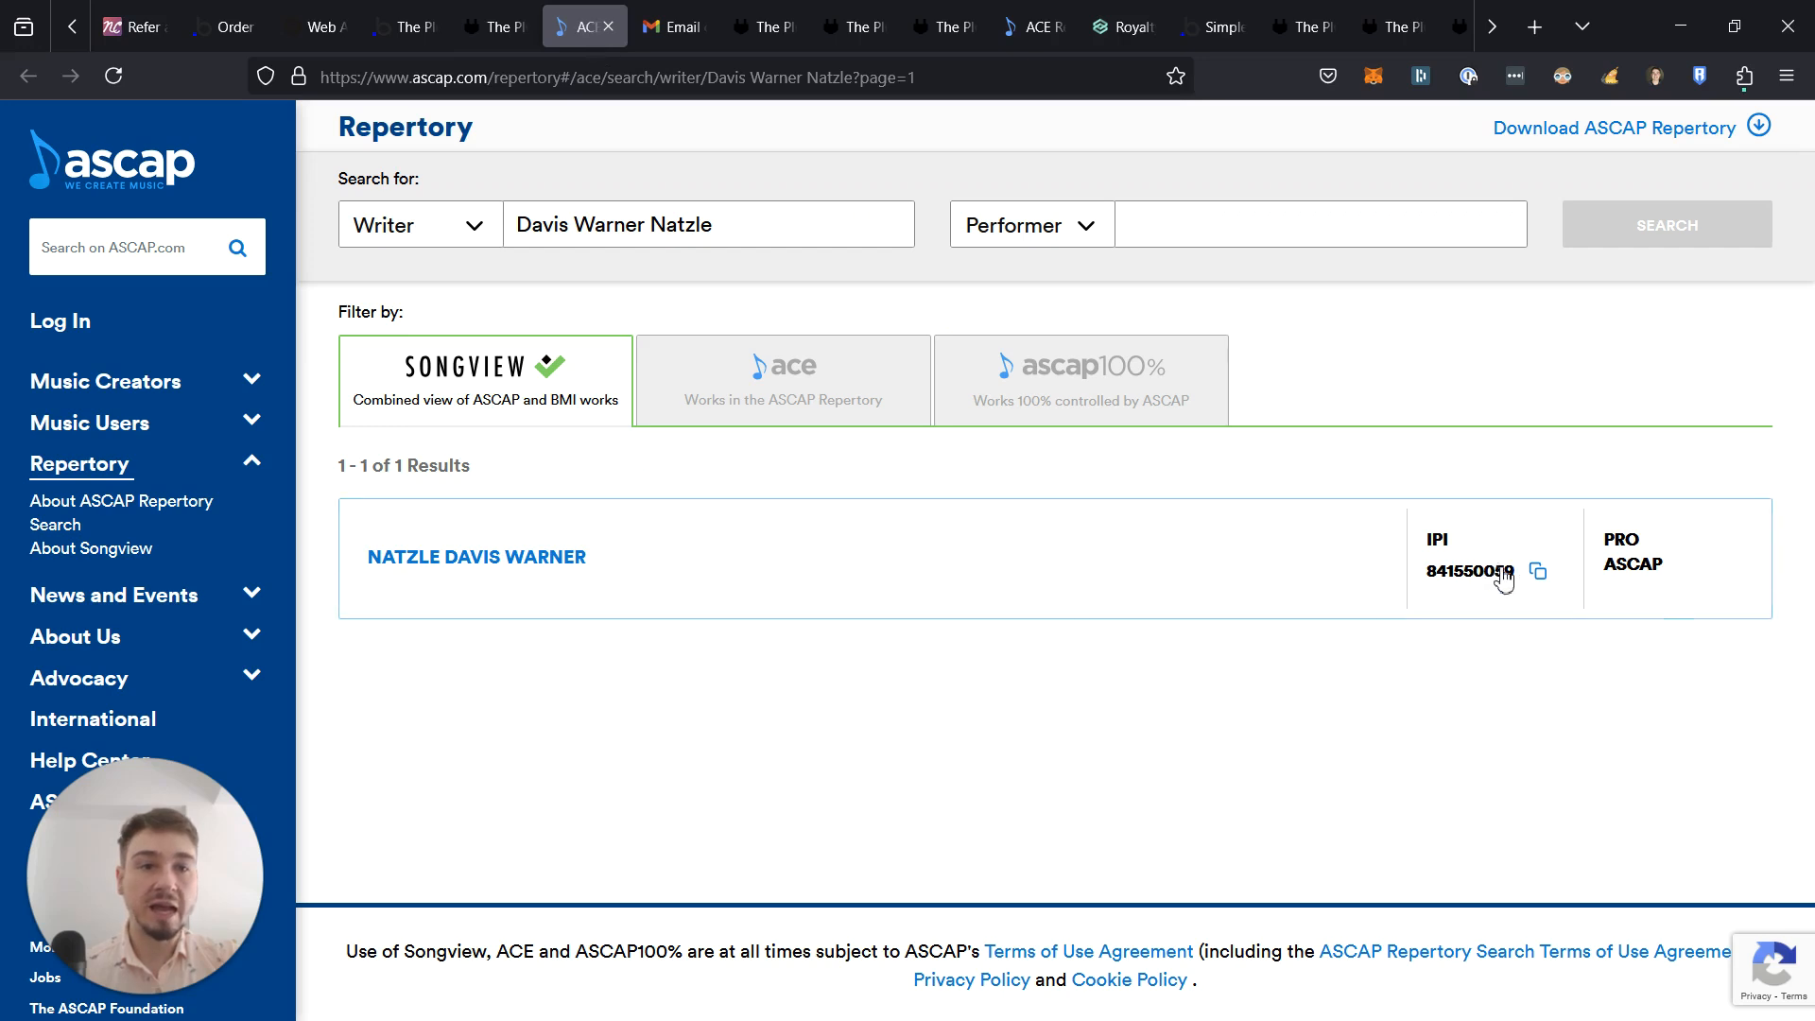
pyautogui.click(1541, 575)
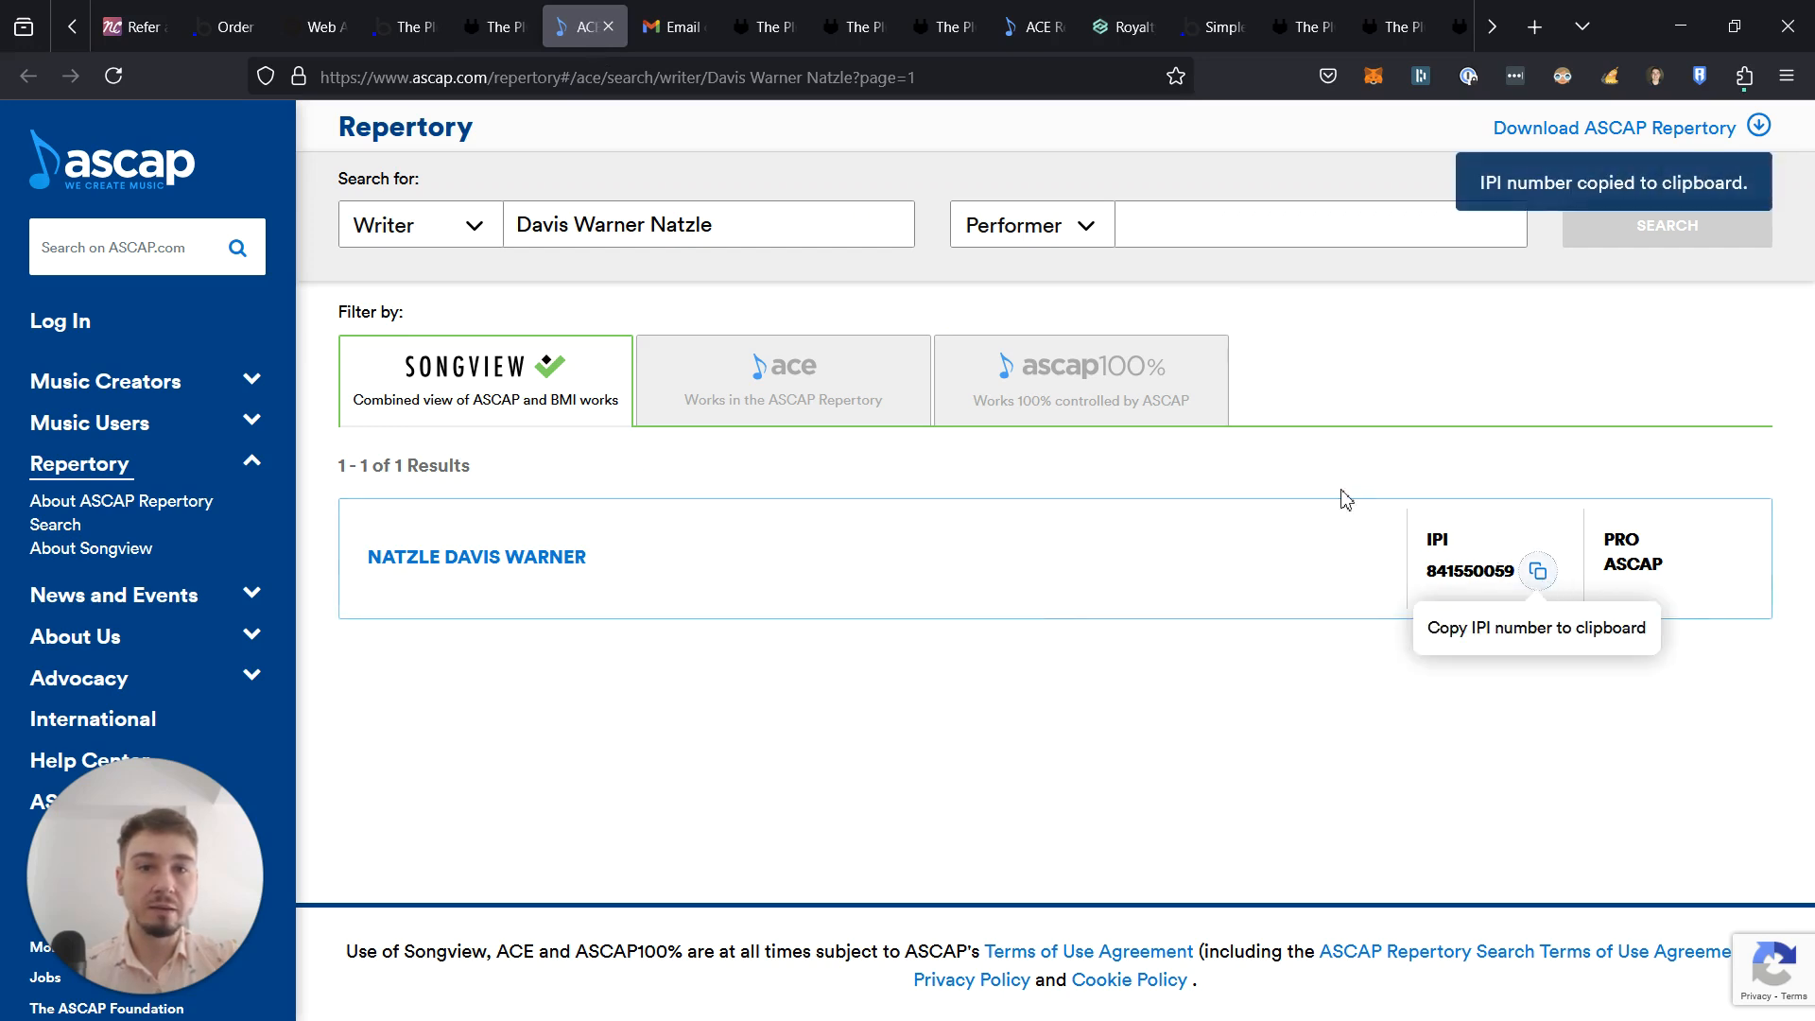
pyautogui.click(485, 31)
pyautogui.click(981, 476)
pyautogui.doubleClick(980, 476)
pyautogui.hotkey('ctrl', 'v')
# - Open the writer's works in the ASCAP Repertory and expand the details of A BIRD CHIRPS BY THE CAMPFIRE
pyautogui.hotkey('ctrl', 'Tab')
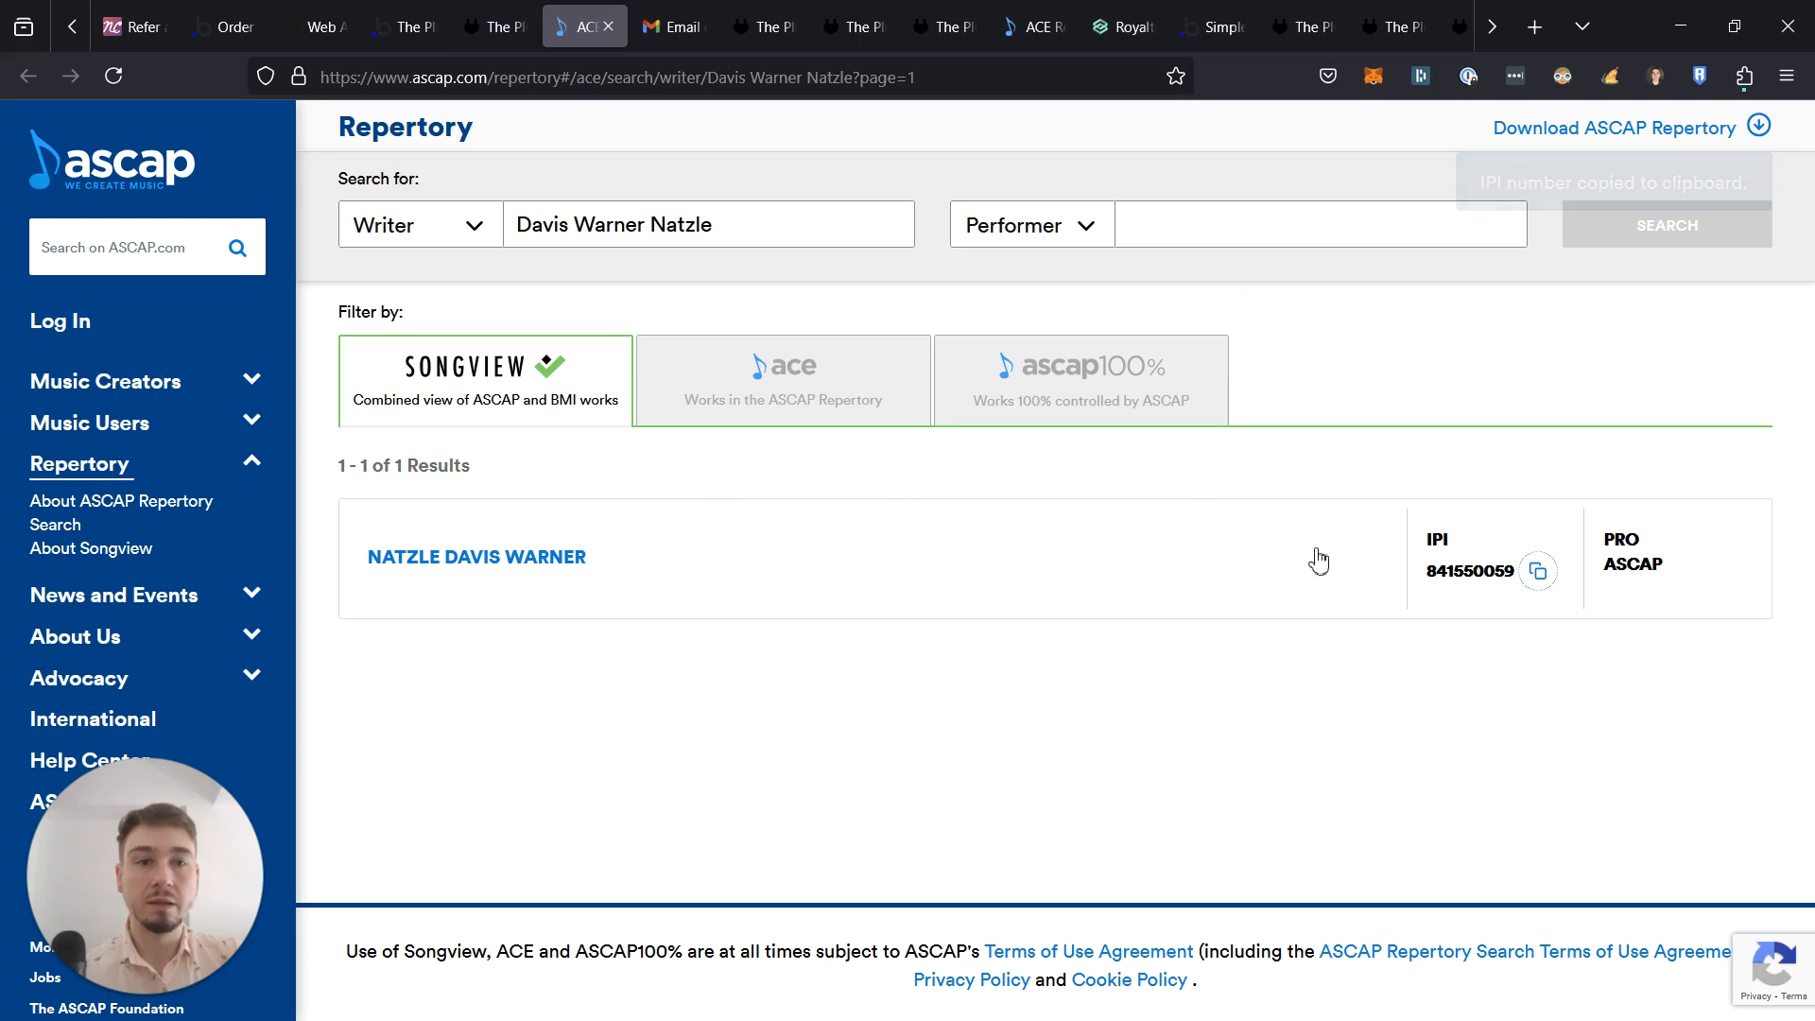
pyautogui.click(1009, 556)
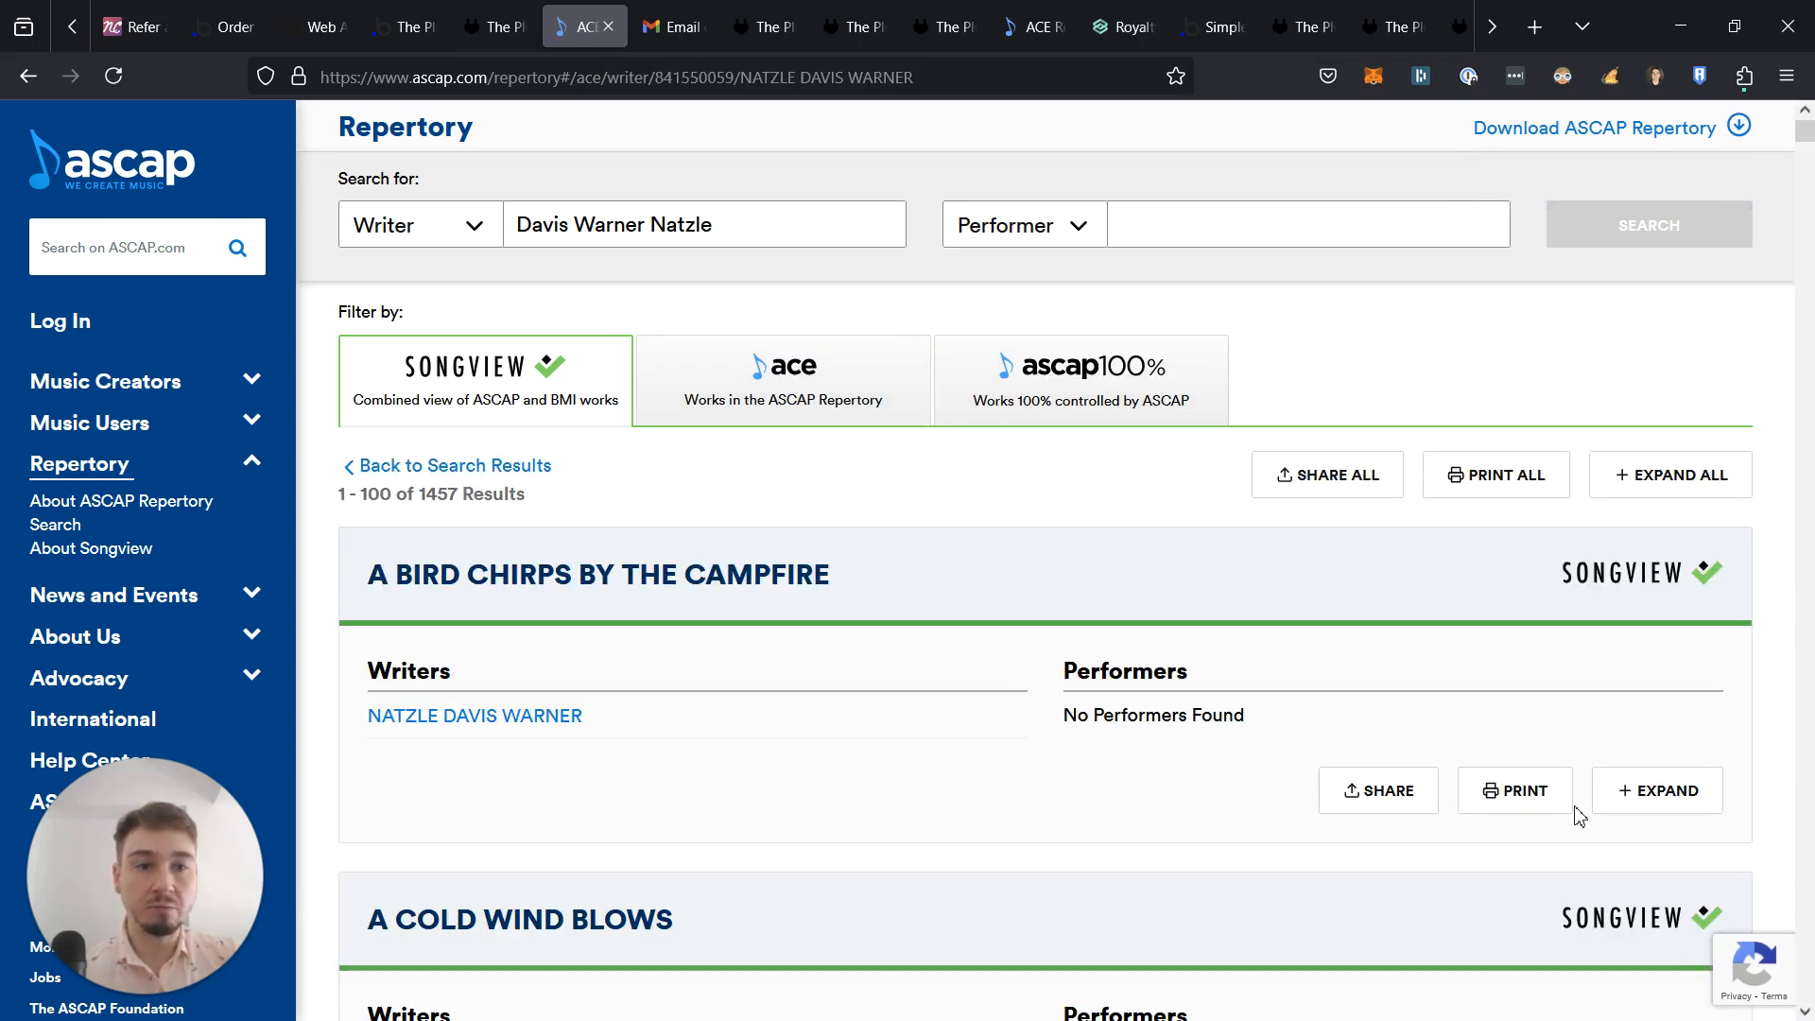
pyautogui.click(1637, 802)
pyautogui.scroll(-1, 1451, 828)
pyautogui.scroll(1, 1471, 721)
# - Set the profile's Publisher to THE PLUG MUSIC ADMINISTRATION, copied from the ASCAP work details, and the Writer Affiliation to ASCAP
pyautogui.moveTo(1409, 666); pyautogui.dragTo(1067, 664)
pyautogui.hotkey('ctrl', 'shift', 'Tab')
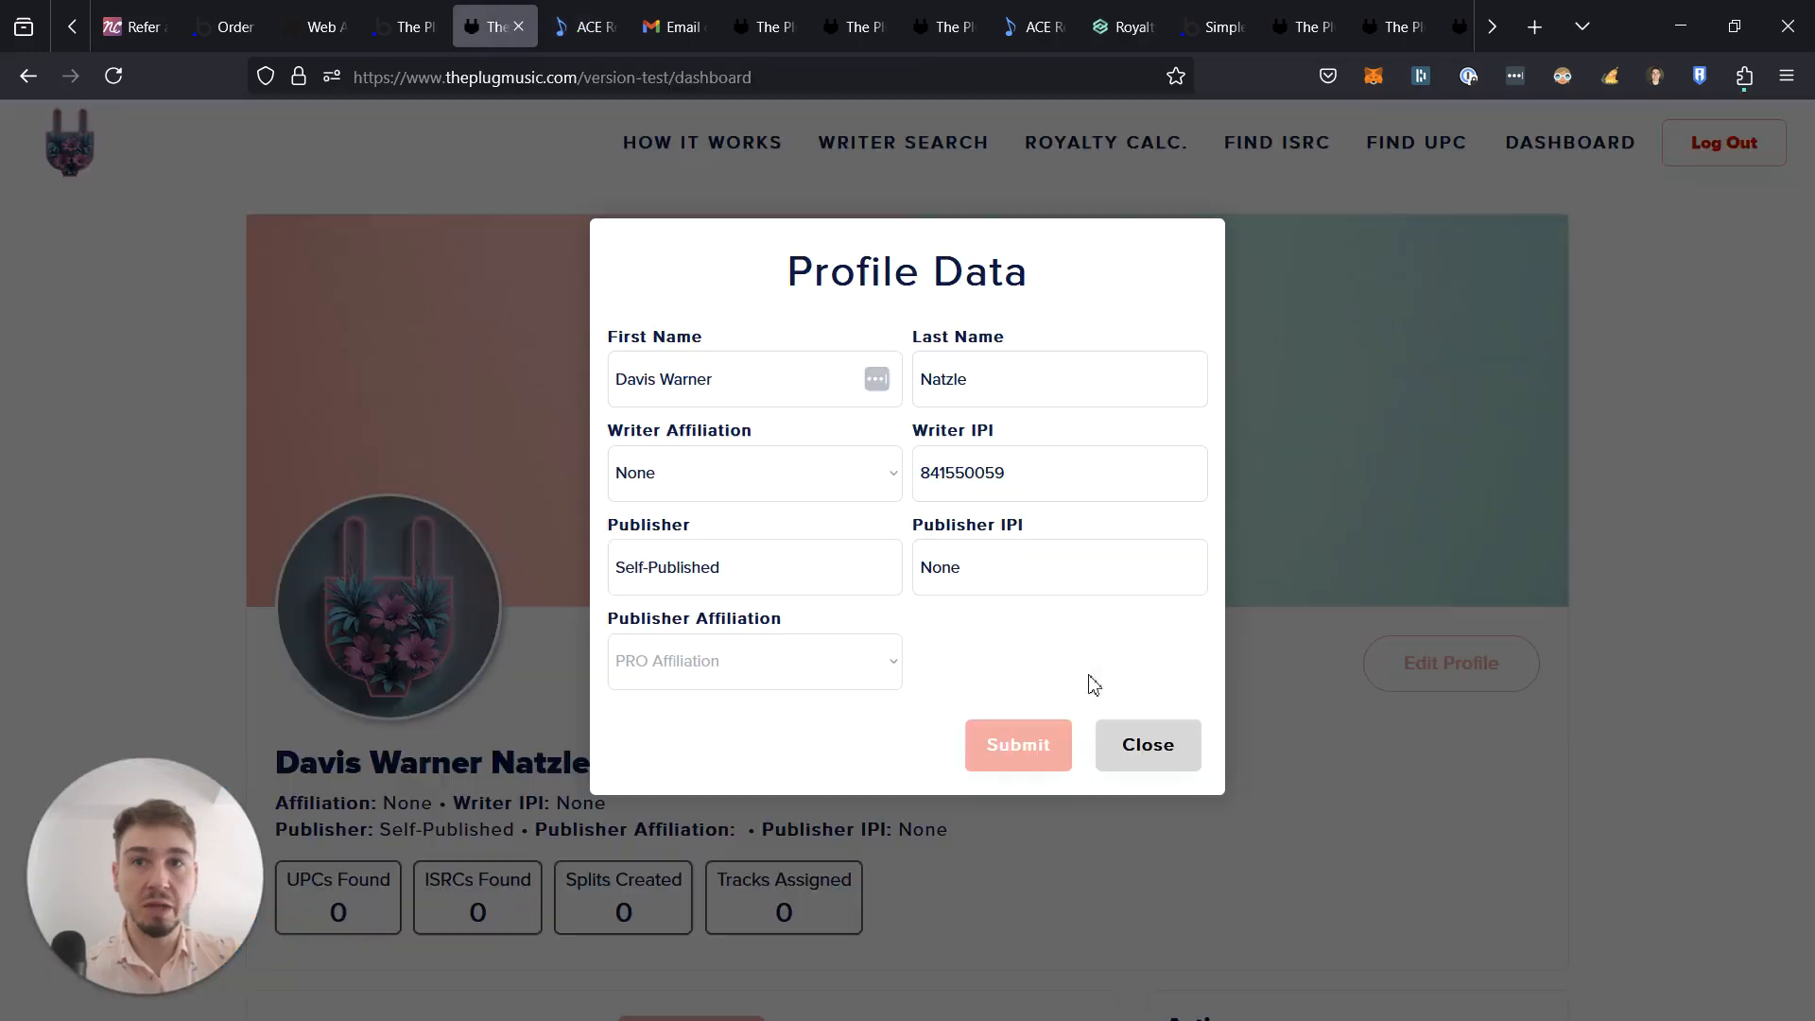
pyautogui.click(790, 564)
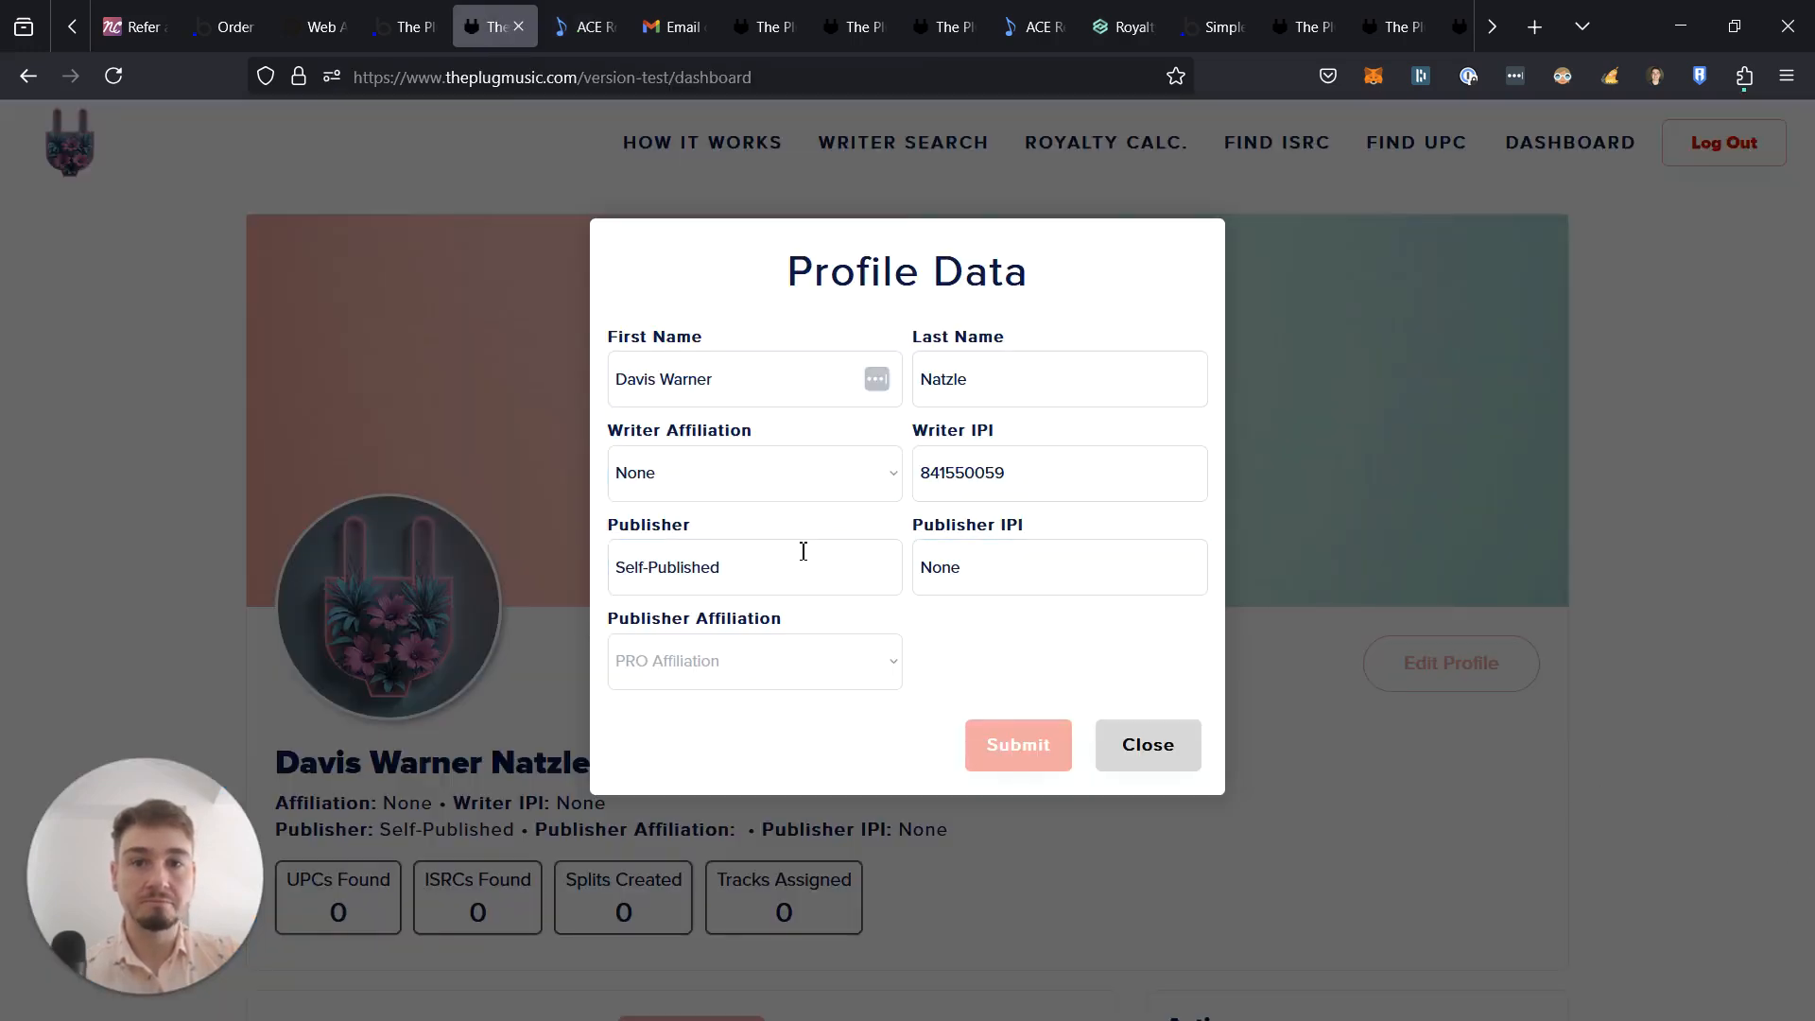
pyautogui.tripleClick(794, 567)
pyautogui.hotkey('ctrl', 'v')
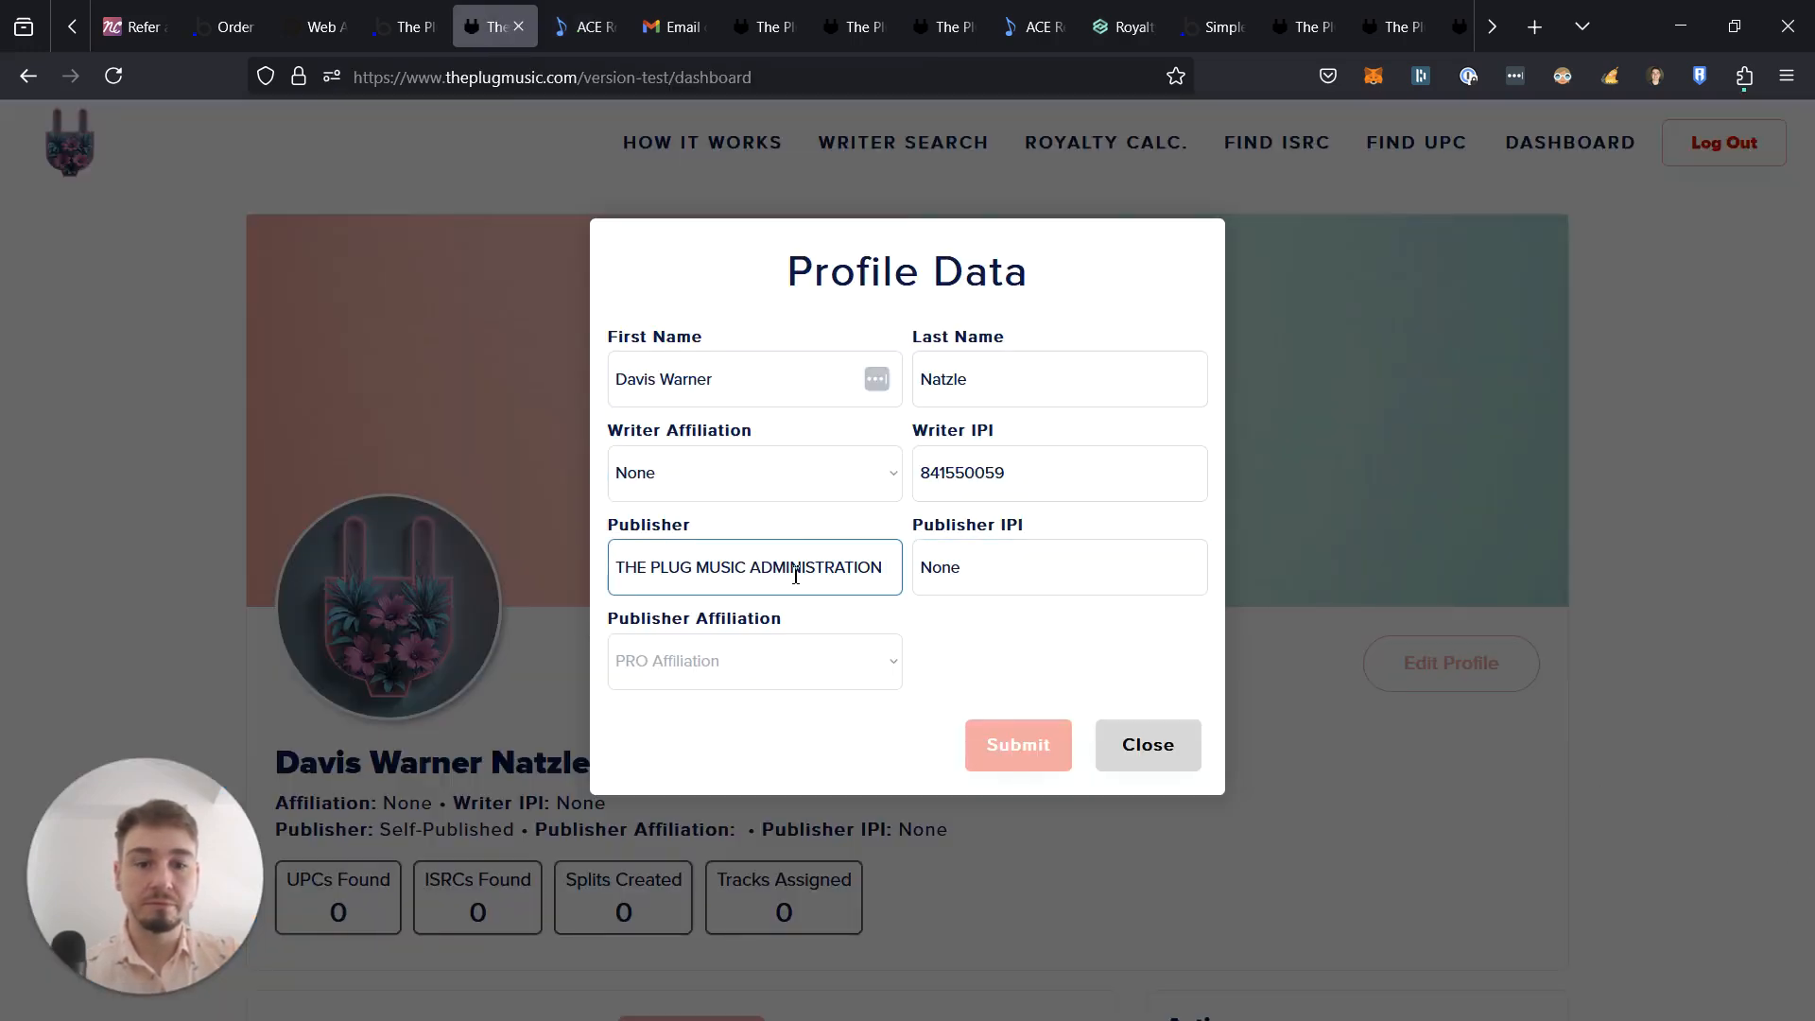
pyautogui.click(769, 489)
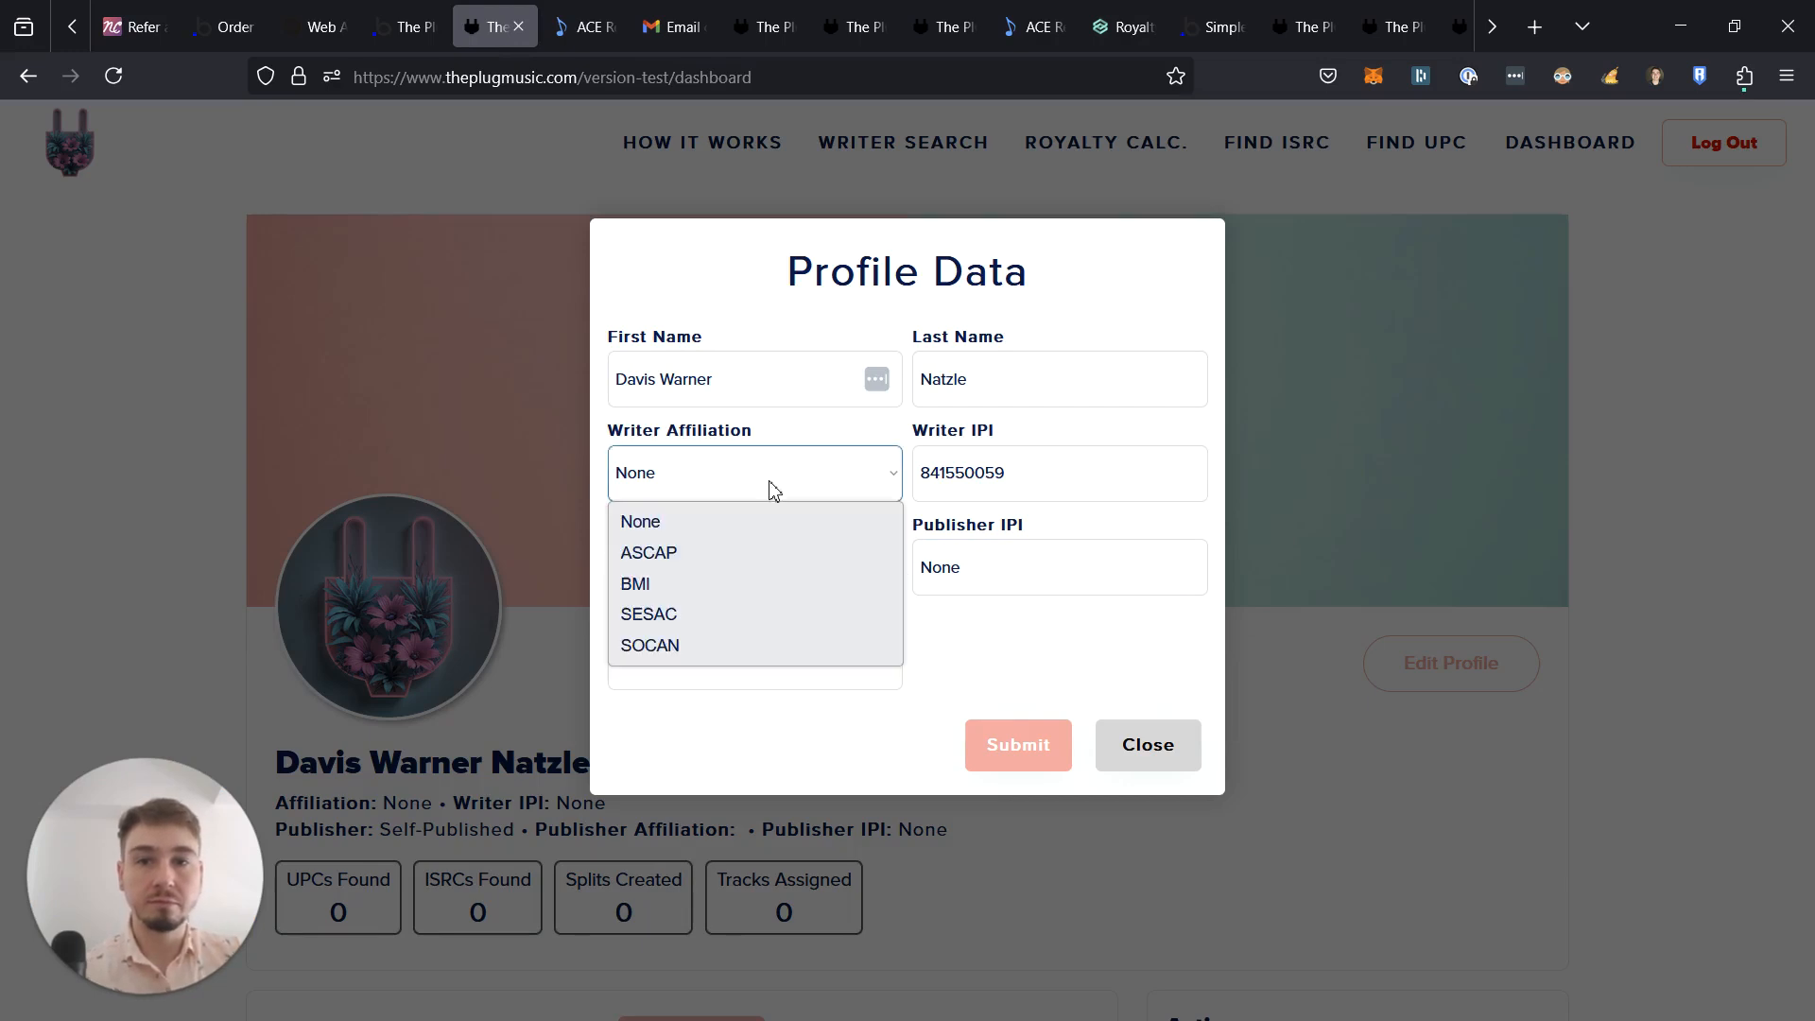
pyautogui.click(712, 565)
# - Fill in the Publisher IPI copied from the ASCAP work details, with ASCAP as Publisher Affiliation, and submit the profile data
pyautogui.click(988, 576)
pyautogui.tripleClick(996, 567)
pyautogui.hotkey('ctrl', 'Tab')
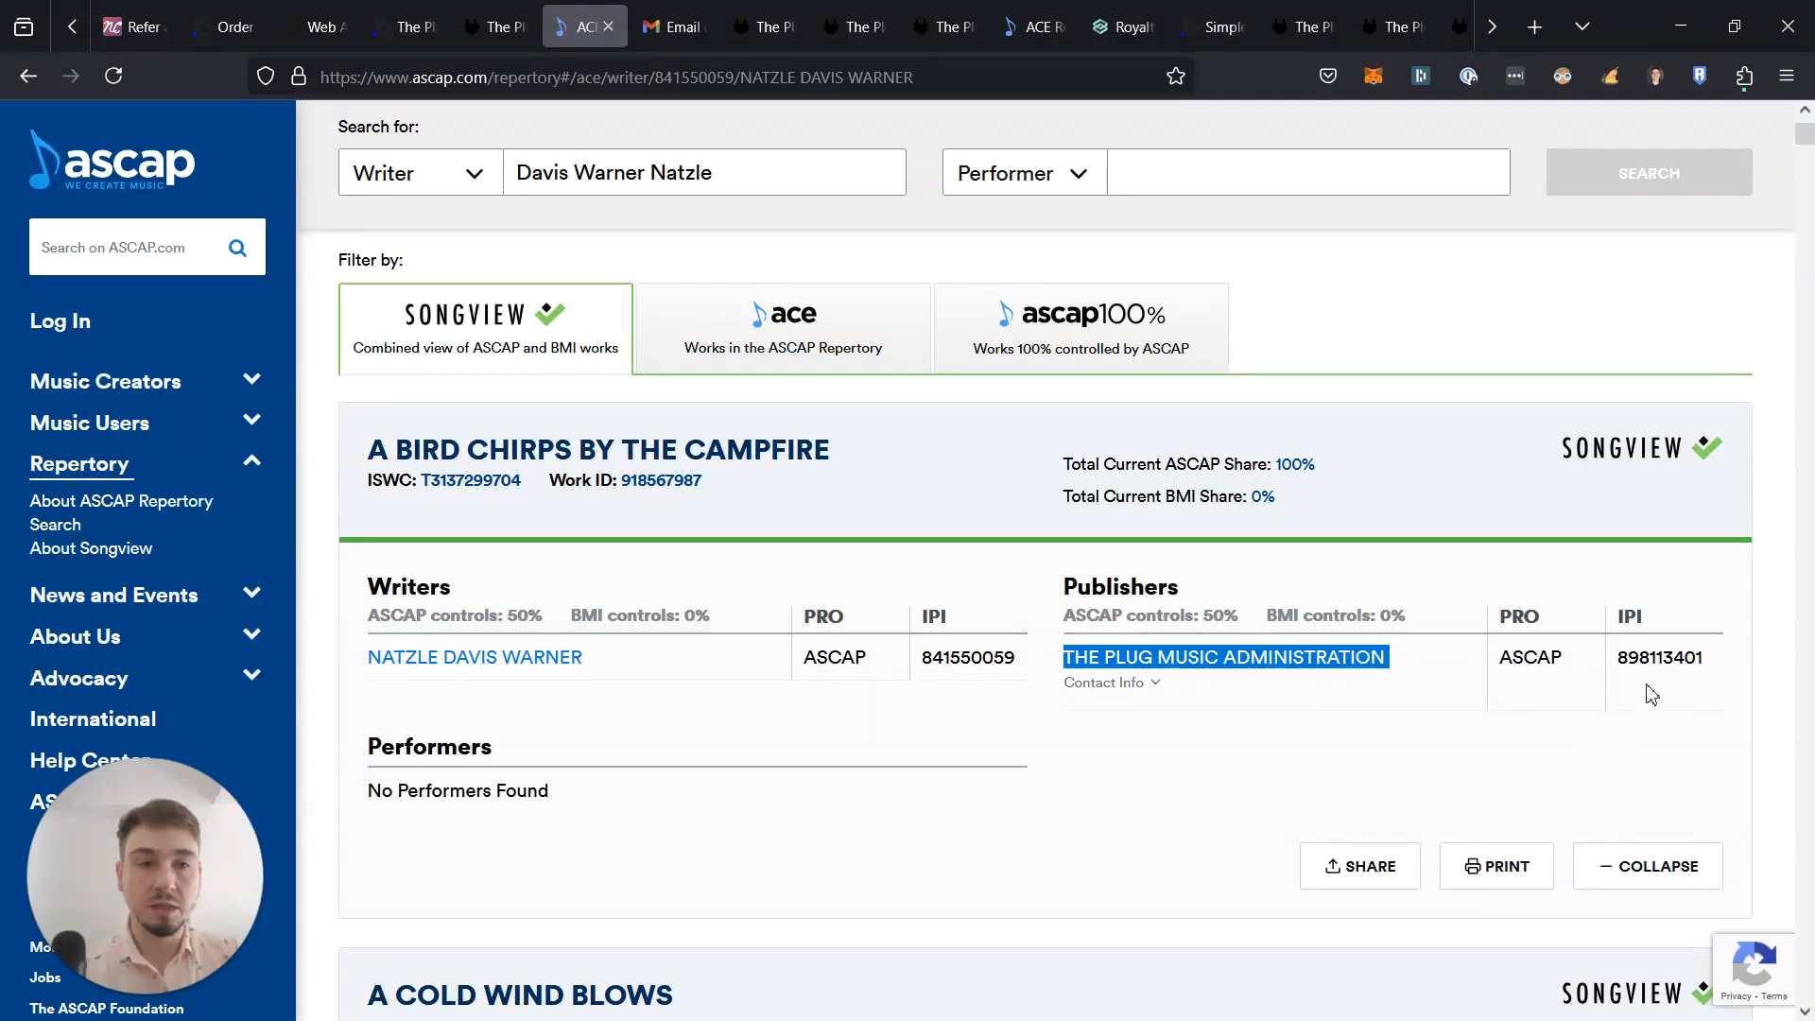
pyautogui.moveTo(1618, 659); pyautogui.dragTo(1717, 668)
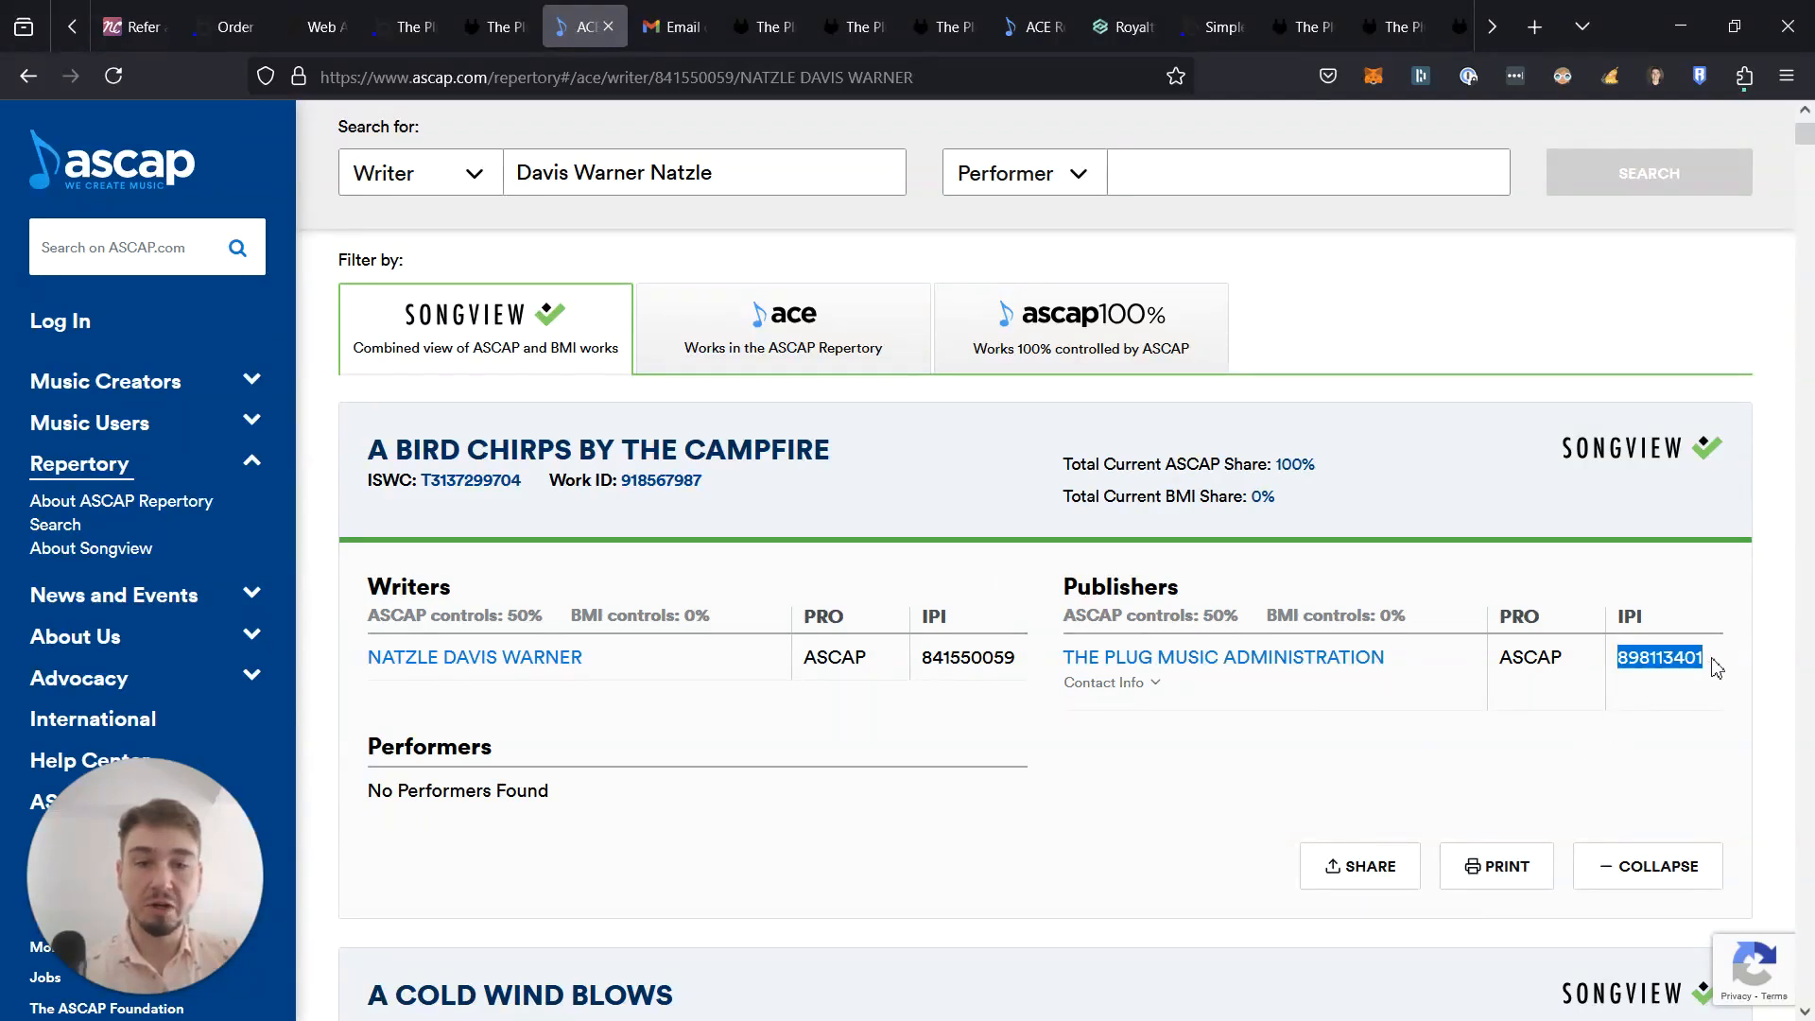
pyautogui.hotkey('ctrl', 'c')
pyautogui.hotkey('ctrl', 'shift', 'Tab')
pyautogui.hotkey('ctrl', 'v')
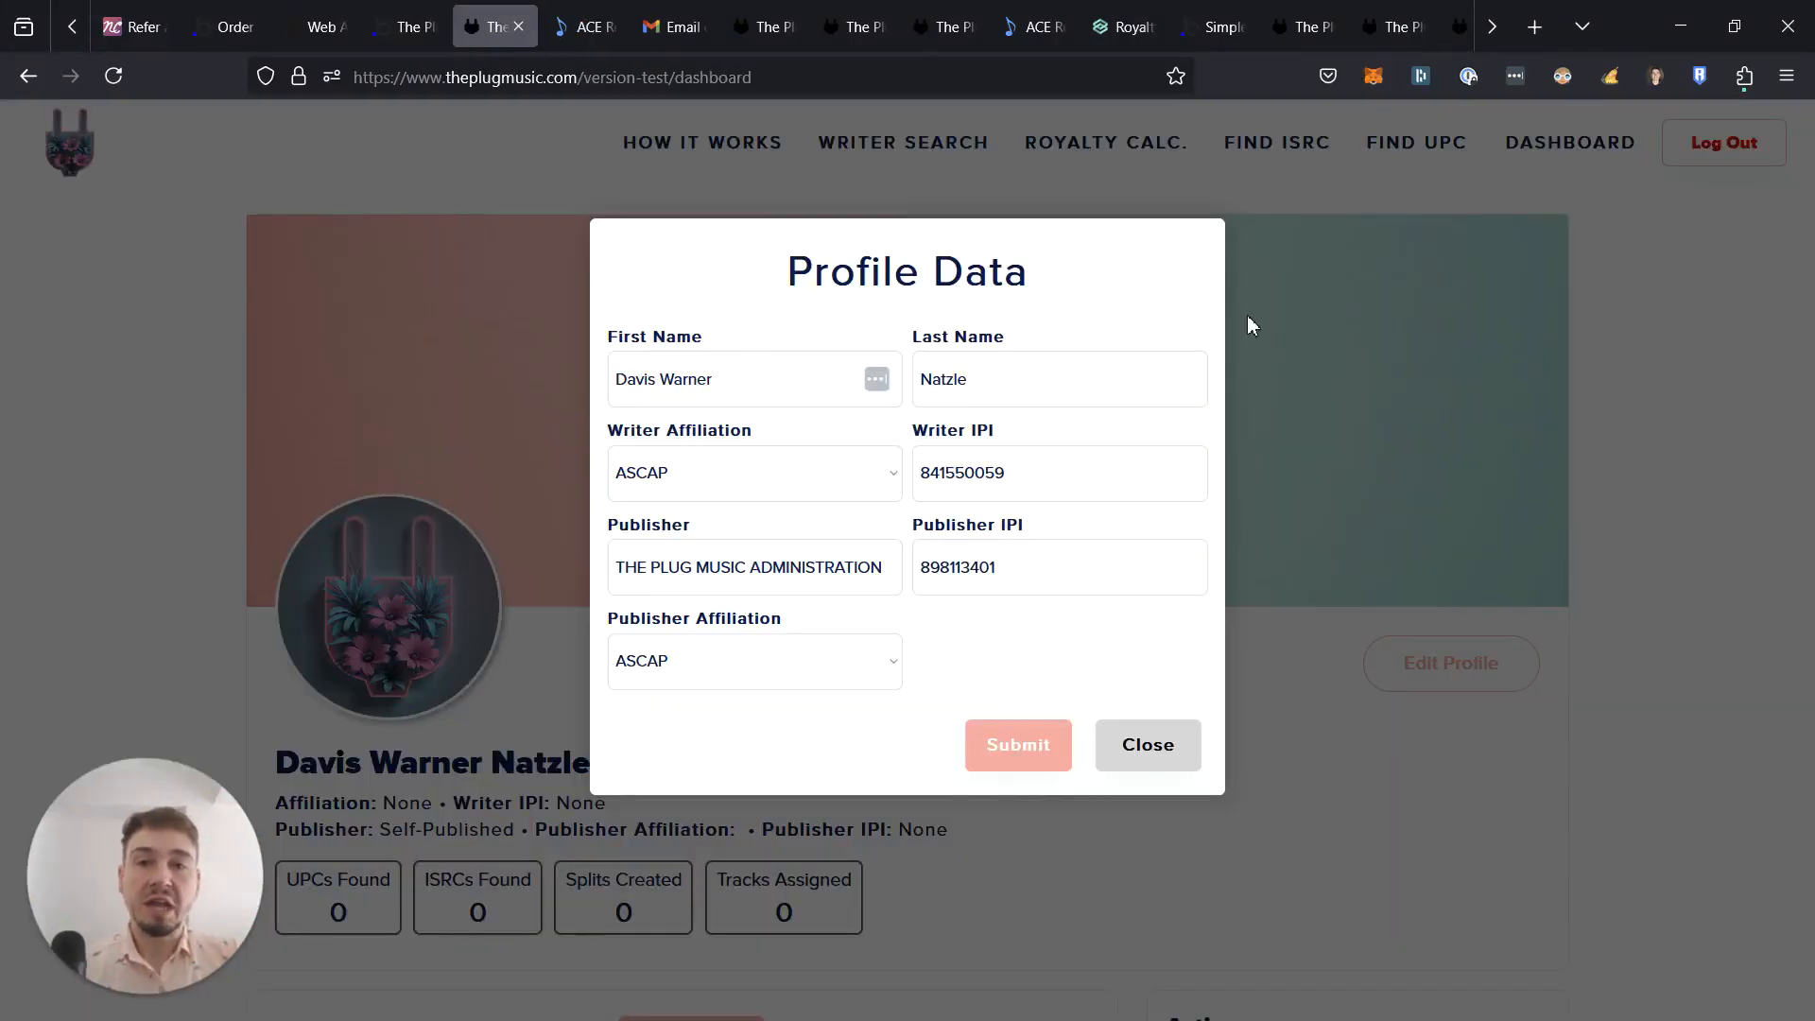
pyautogui.click(1040, 759)
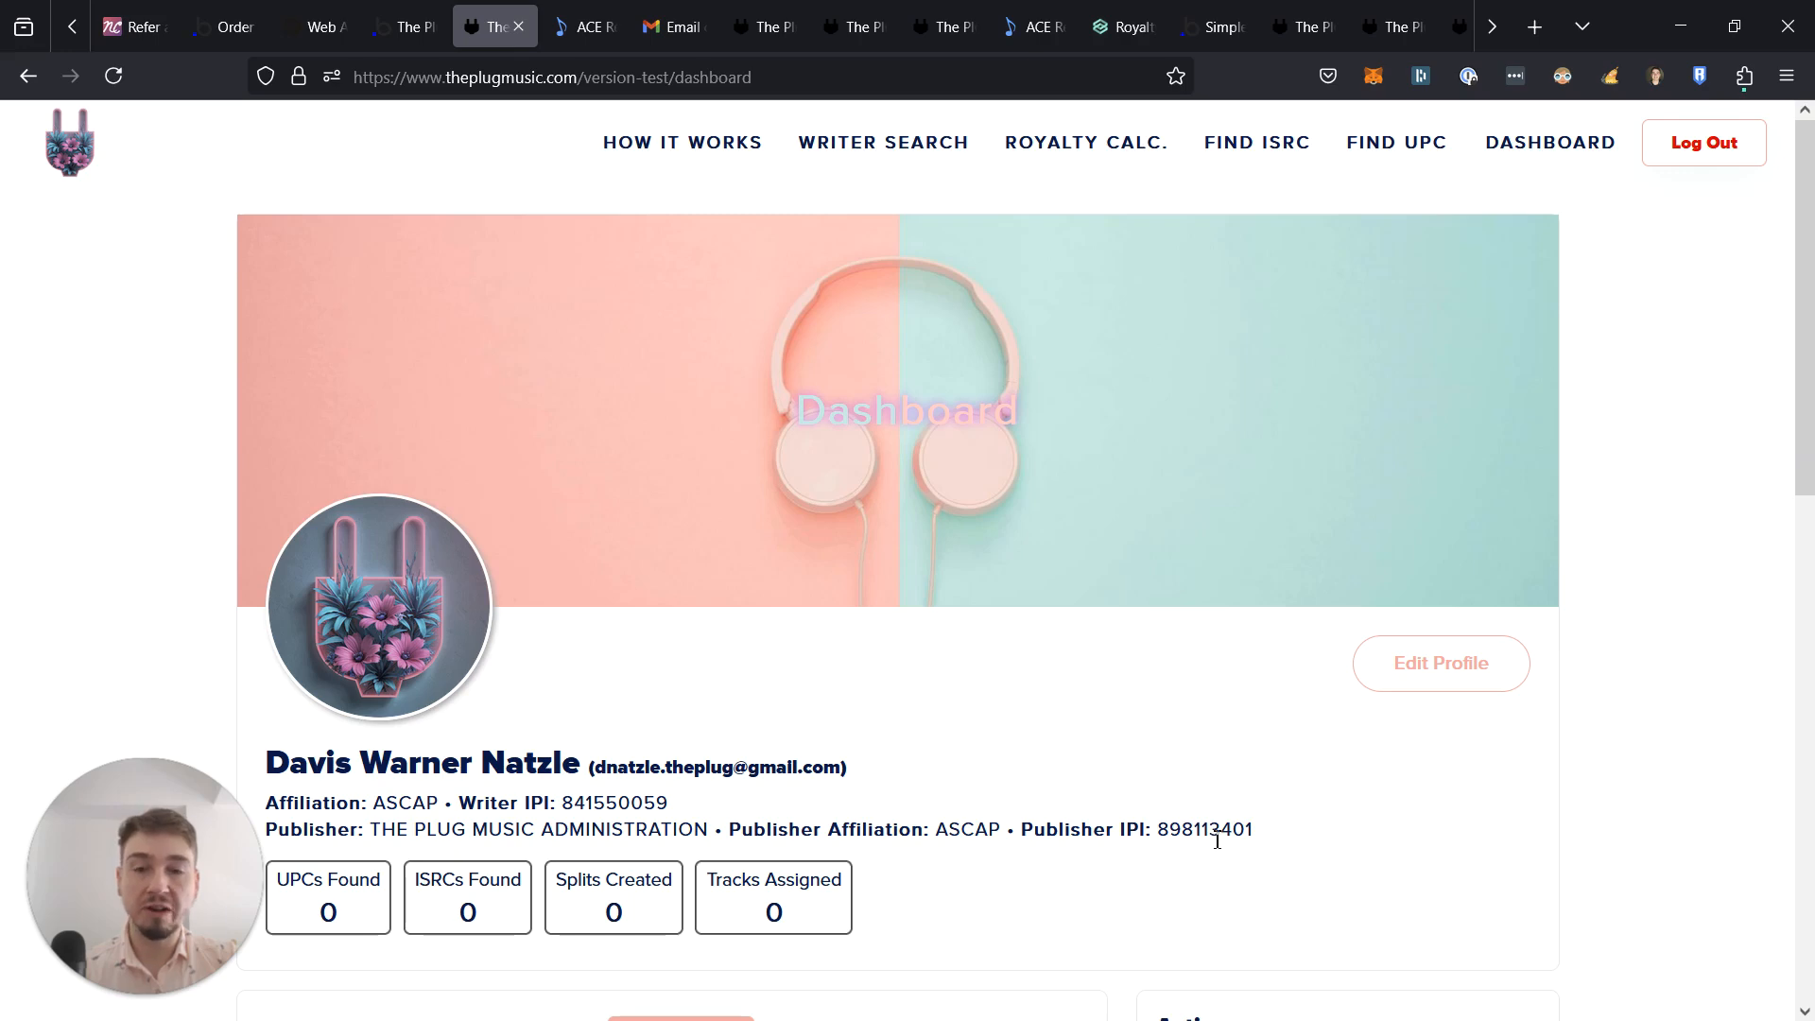
# - Add a new split on the dashboard and title its registration profile "100% Owned By Me"
pyautogui.scroll(-1, 1267, 847)
pyautogui.scroll(1, 1251, 860)
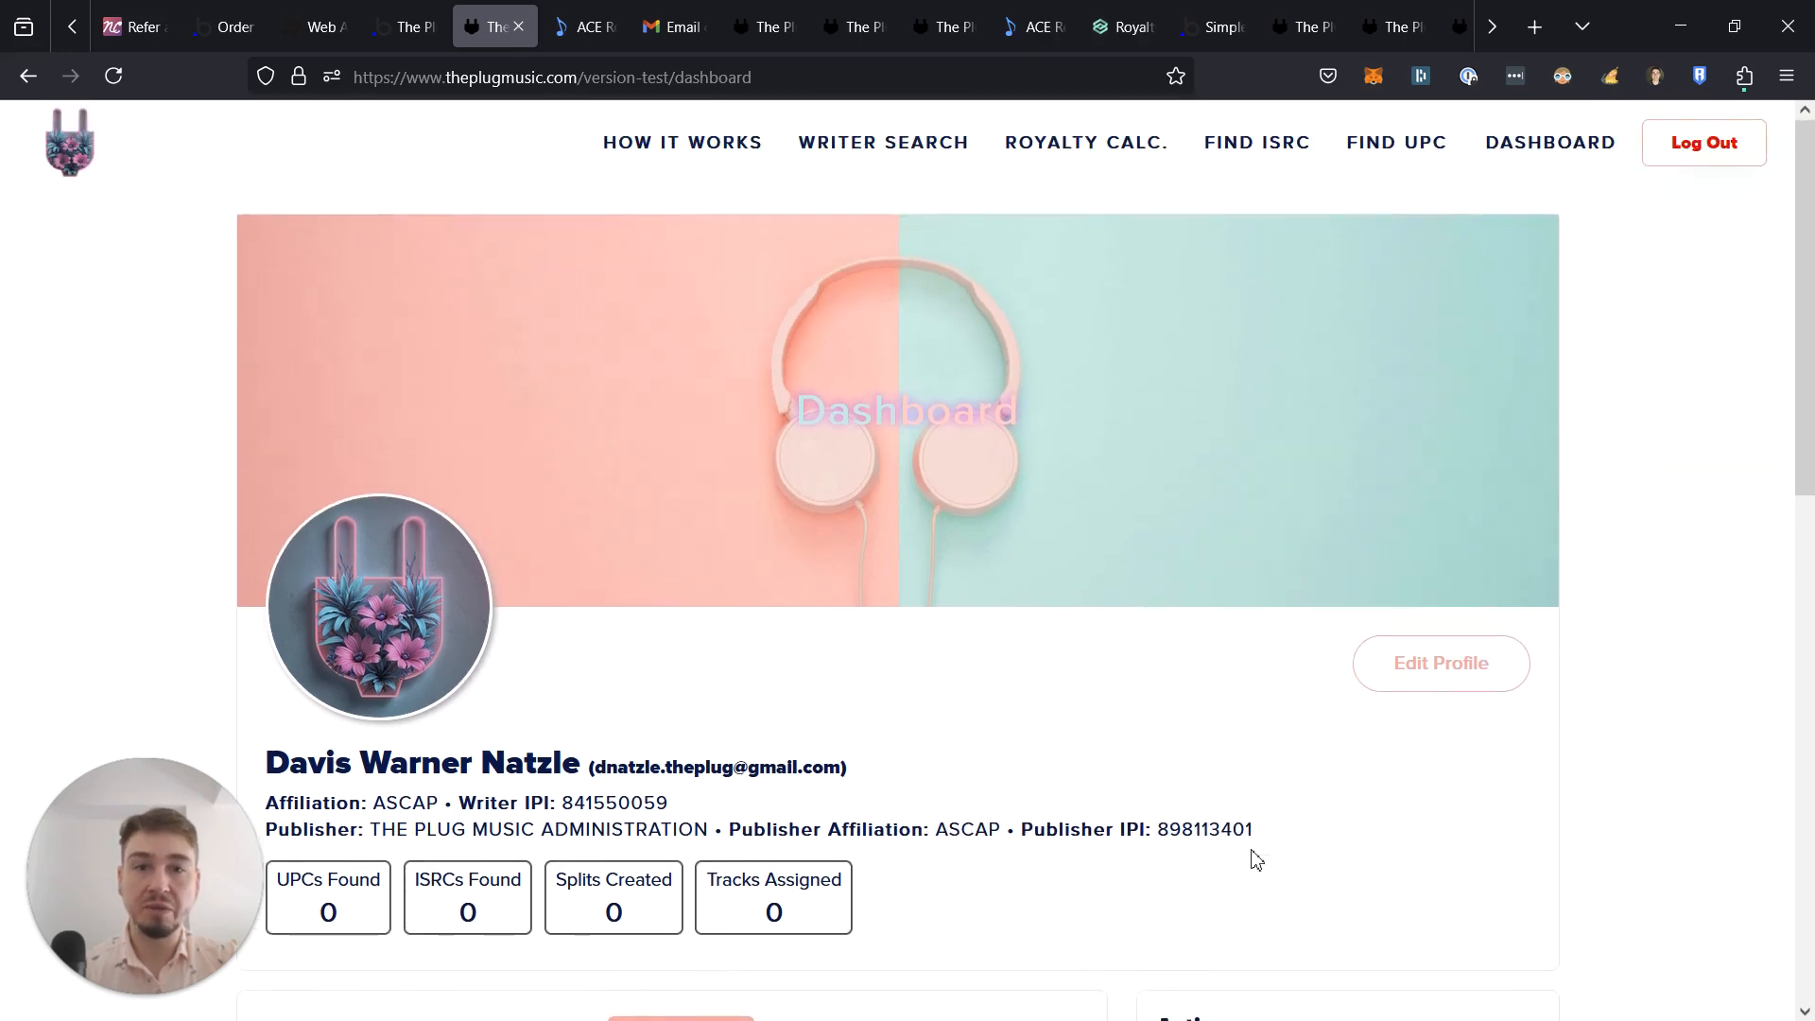
pyautogui.scroll(-1, 1122, 750)
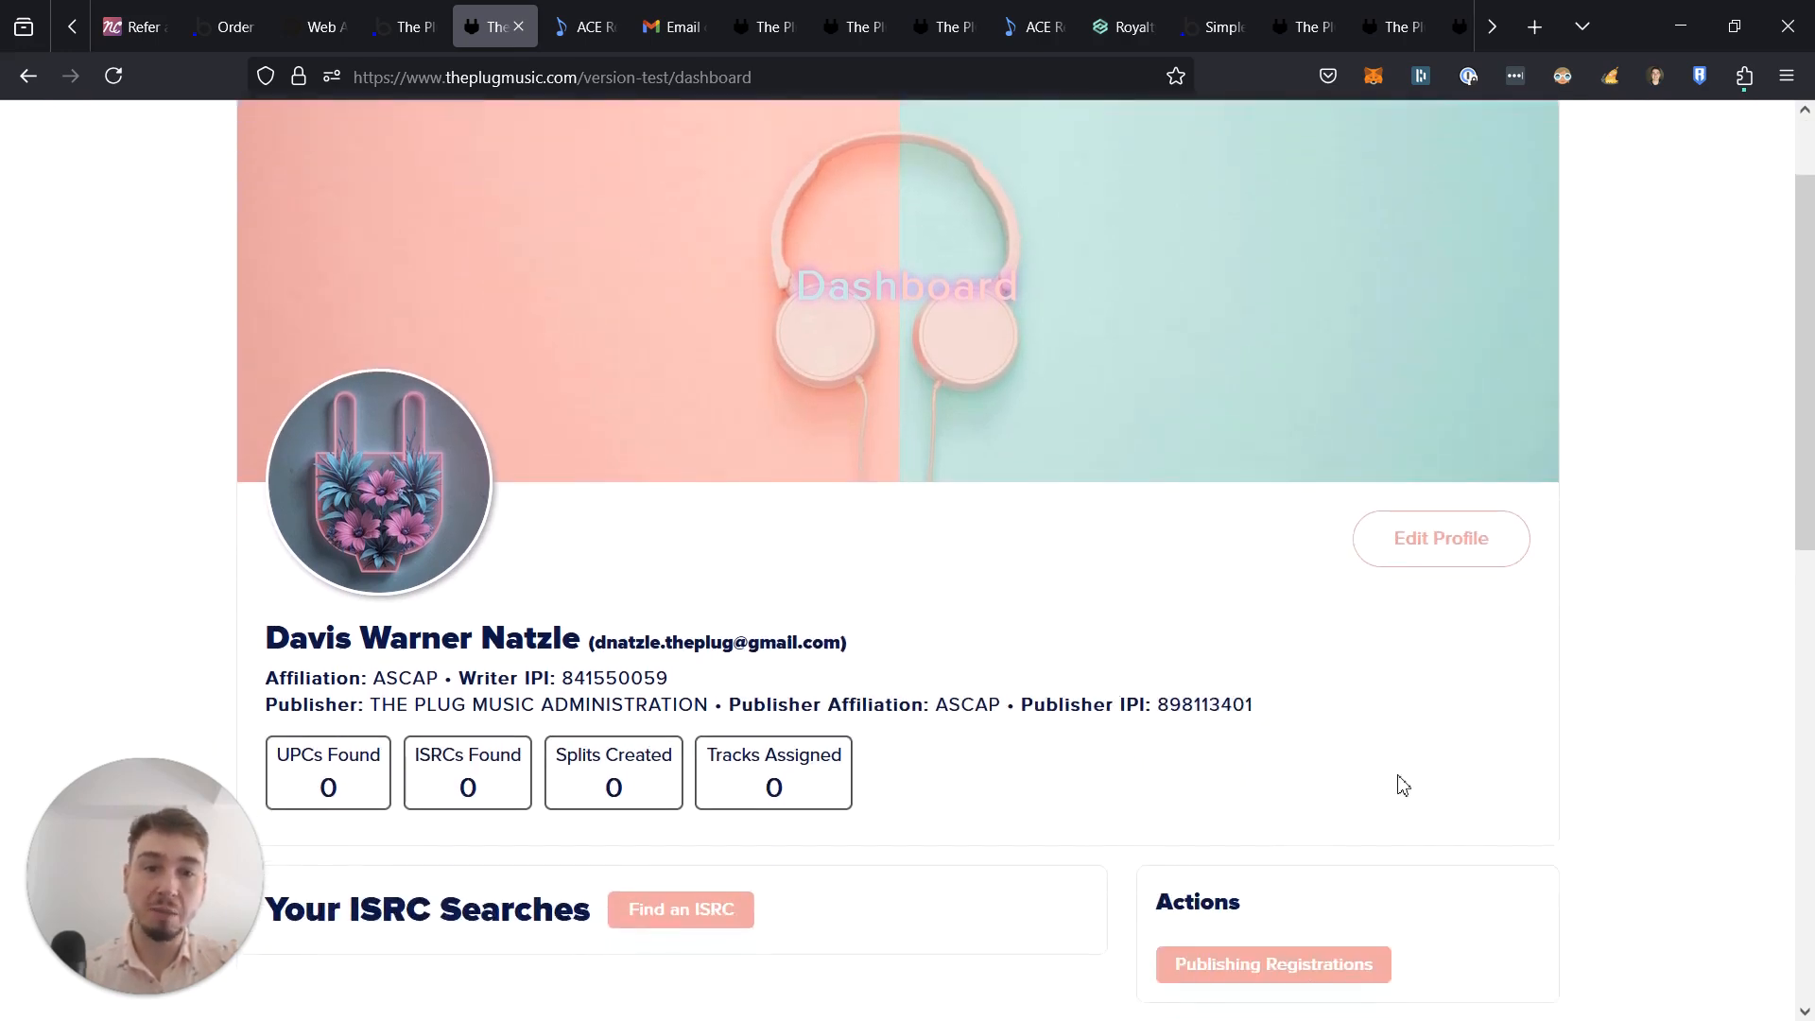
pyautogui.scroll(-2, 1399, 783)
pyautogui.scroll(-1, 1333, 643)
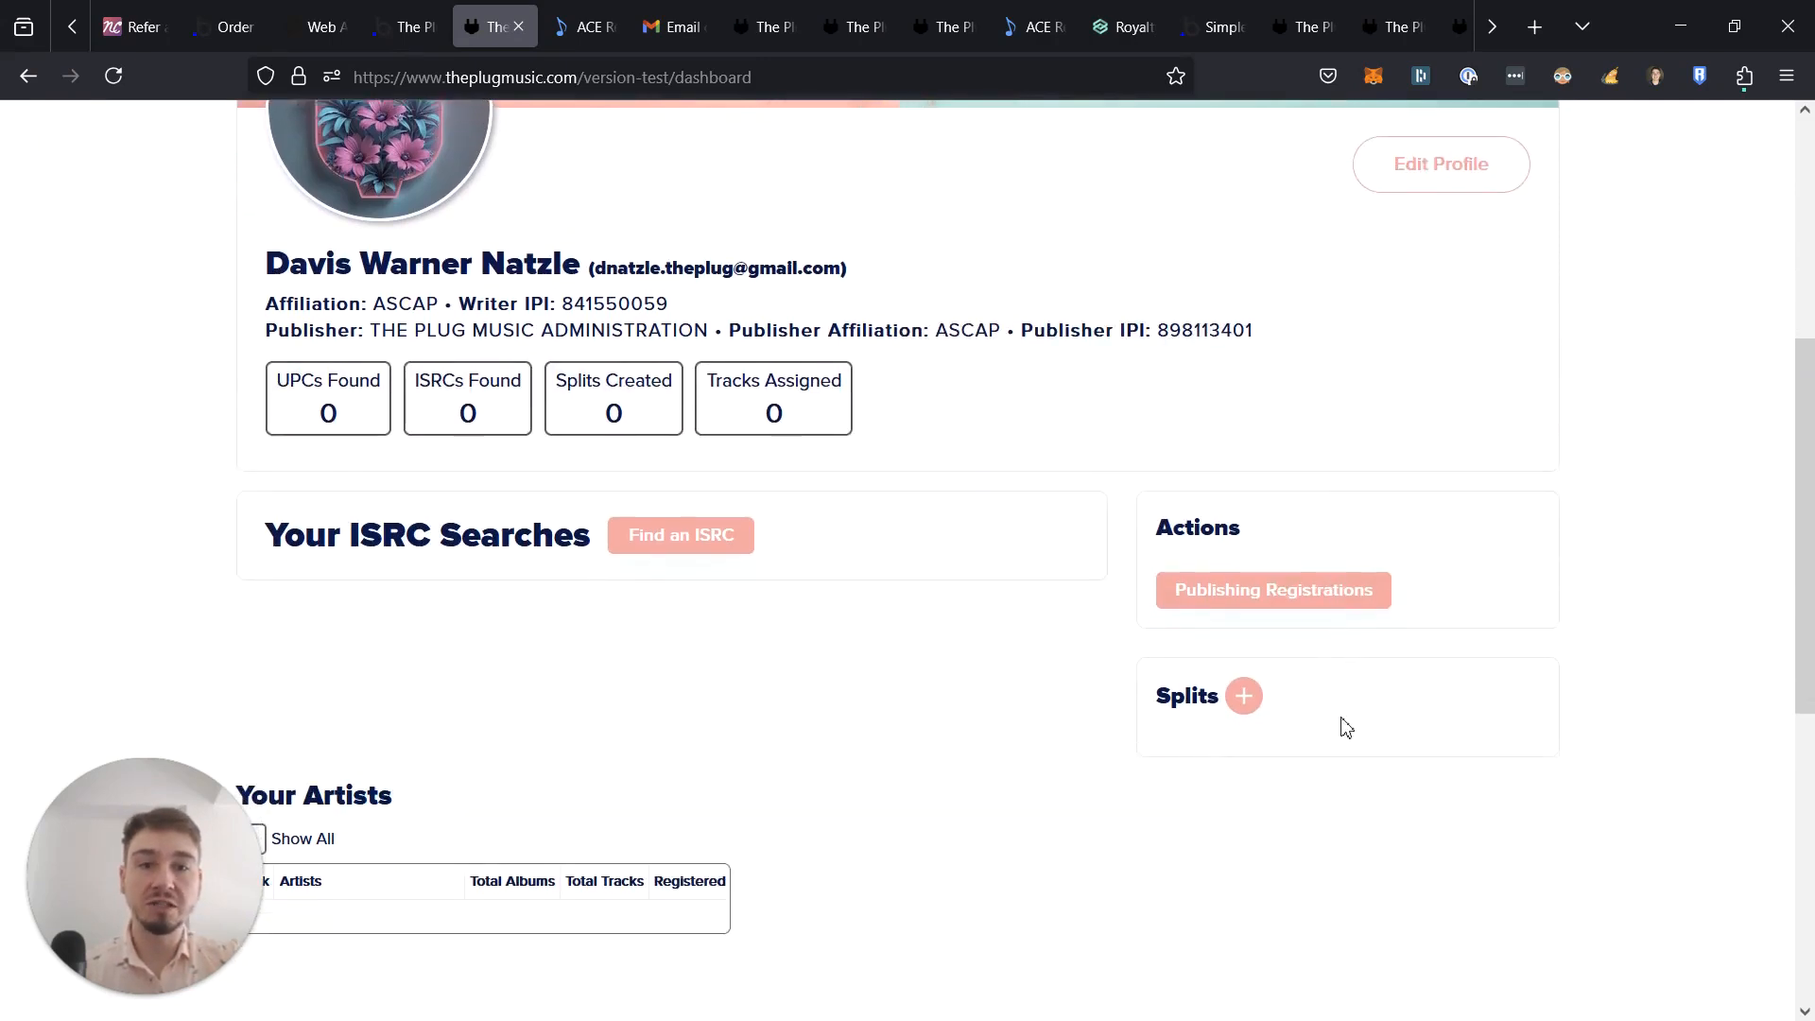
pyautogui.scroll(1, 1343, 737)
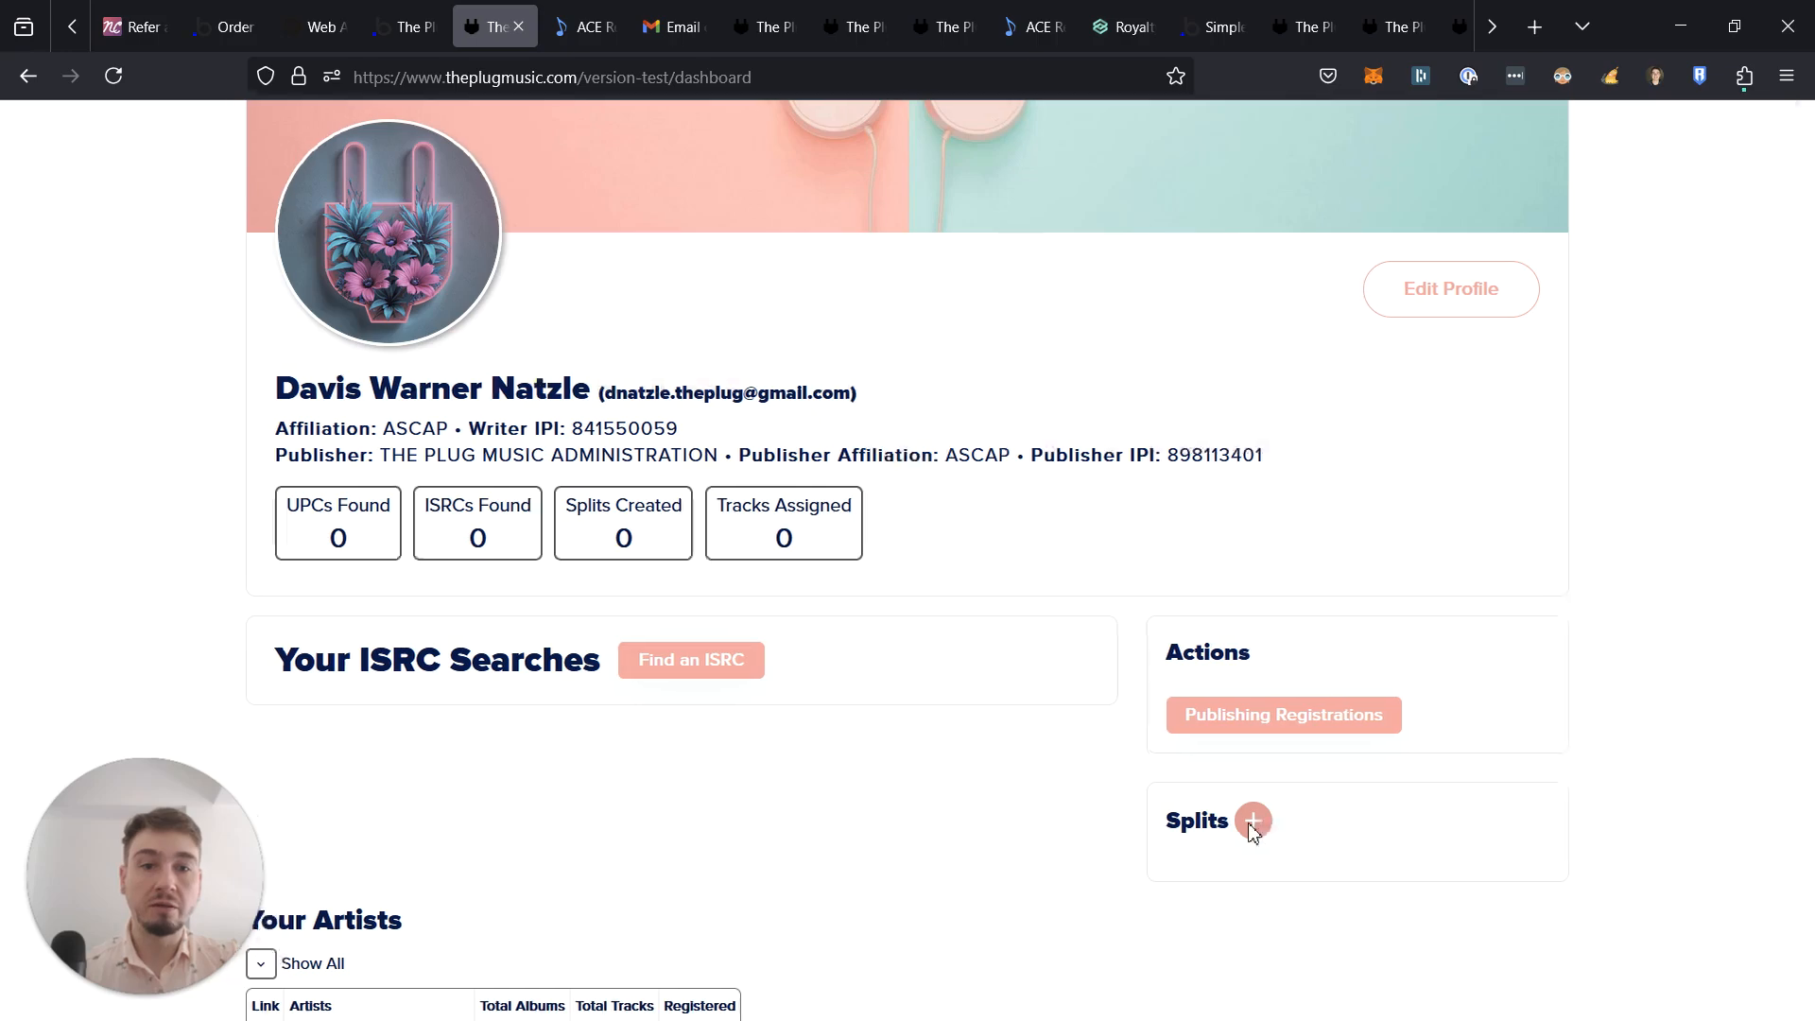
pyautogui.click(1246, 822)
pyautogui.click(908, 346)
pyautogui.doubleClick(908, 346)
pyautogui.tripleClick(907, 346)
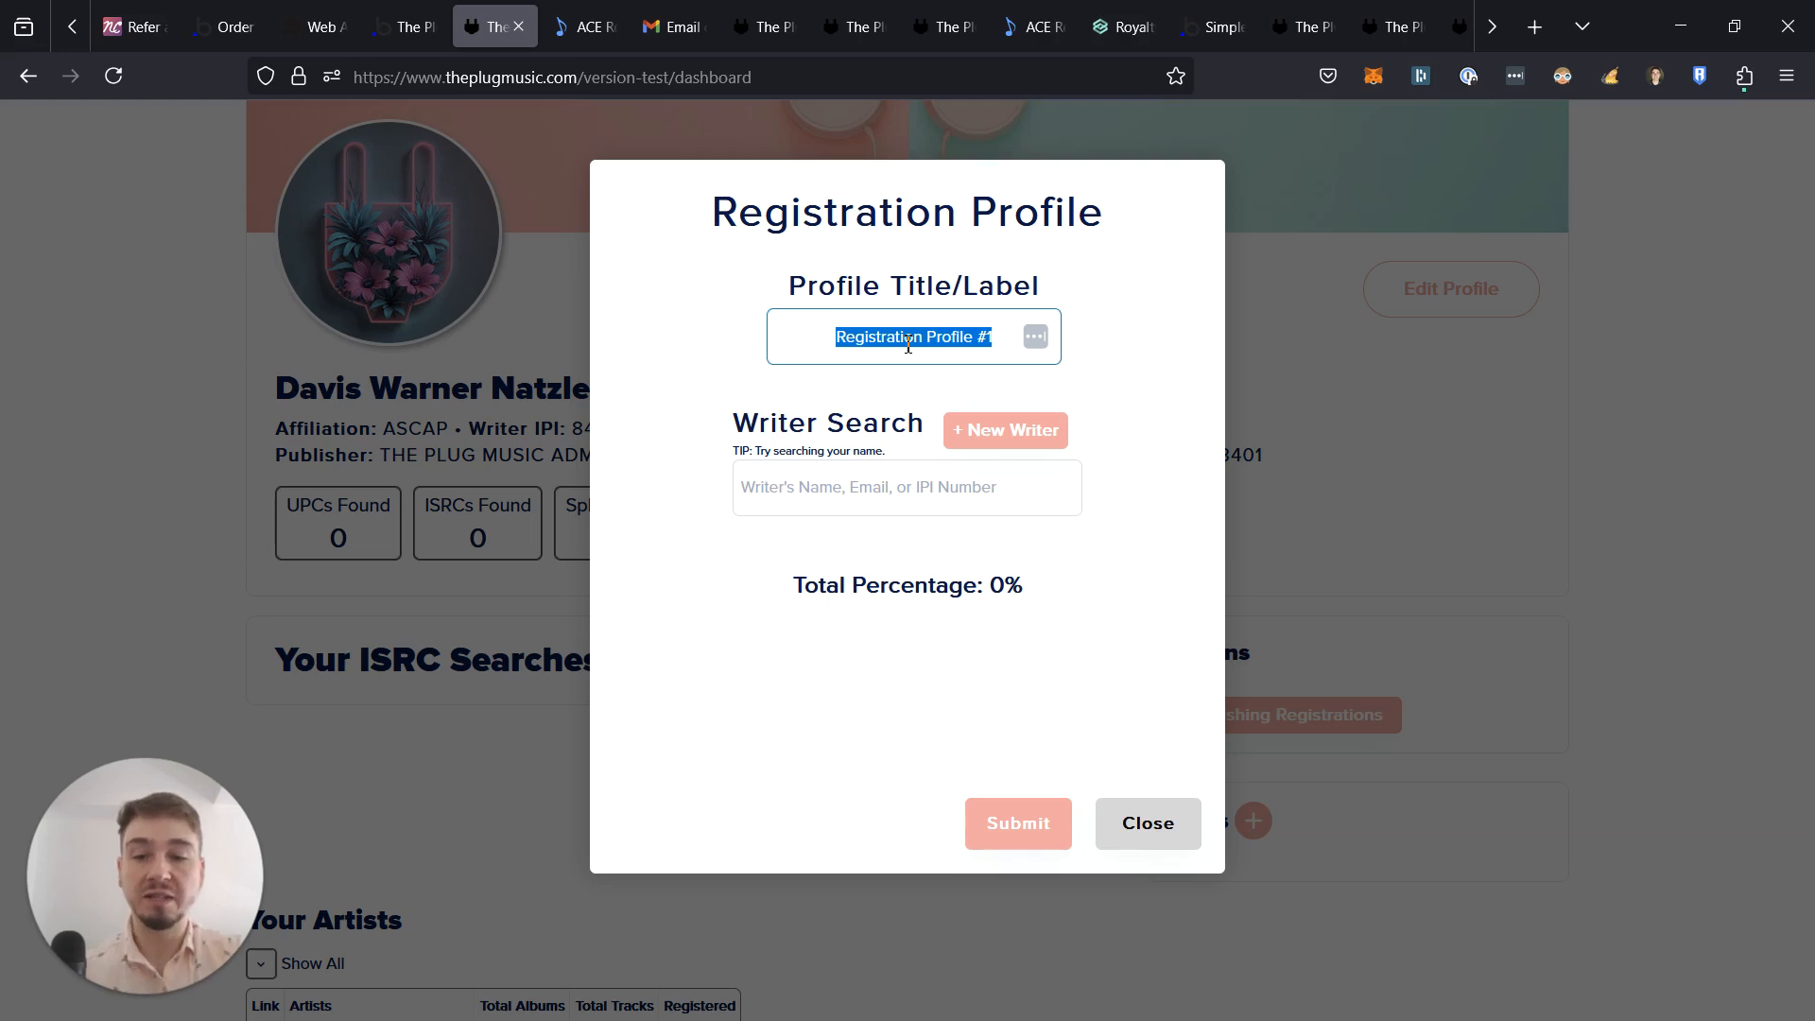
pyautogui.write('100%')
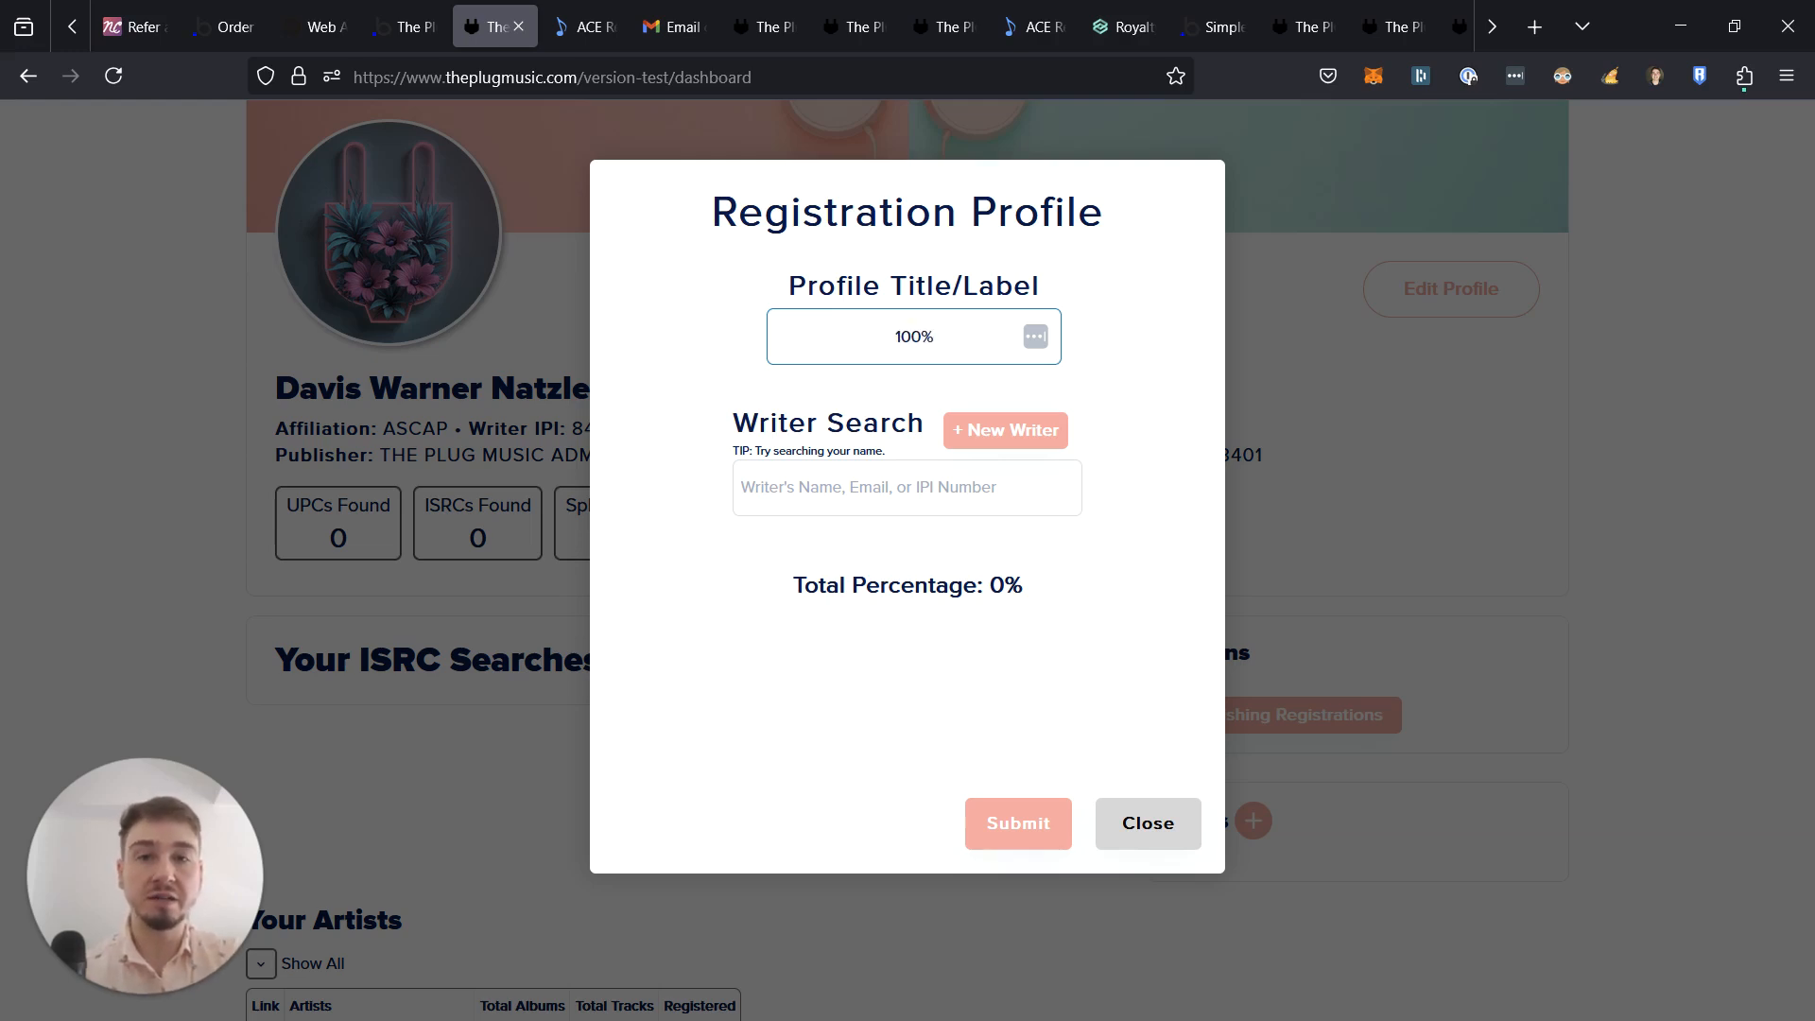
pyautogui.write(' Owned By Me')
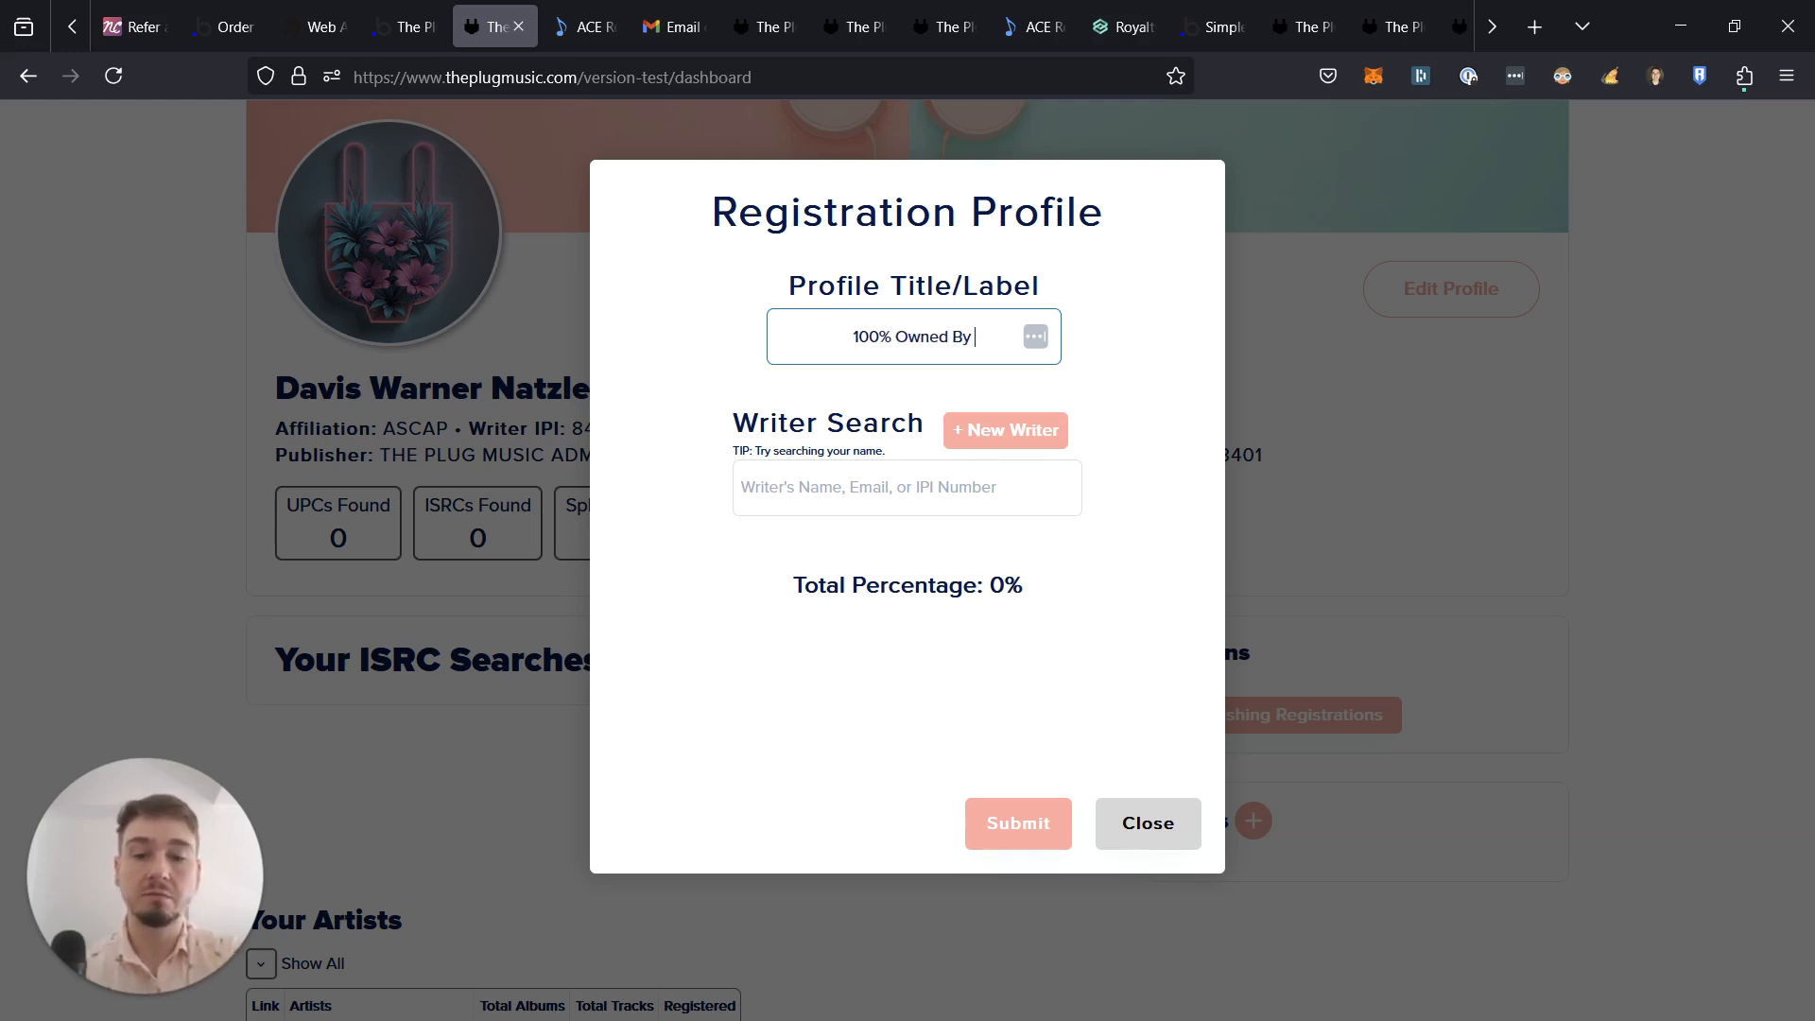
# - Find and add the account holder as writer with a 100% split, save the splits and submit the registration profile
pyautogui.click(980, 484)
pyautogui.write('dav')
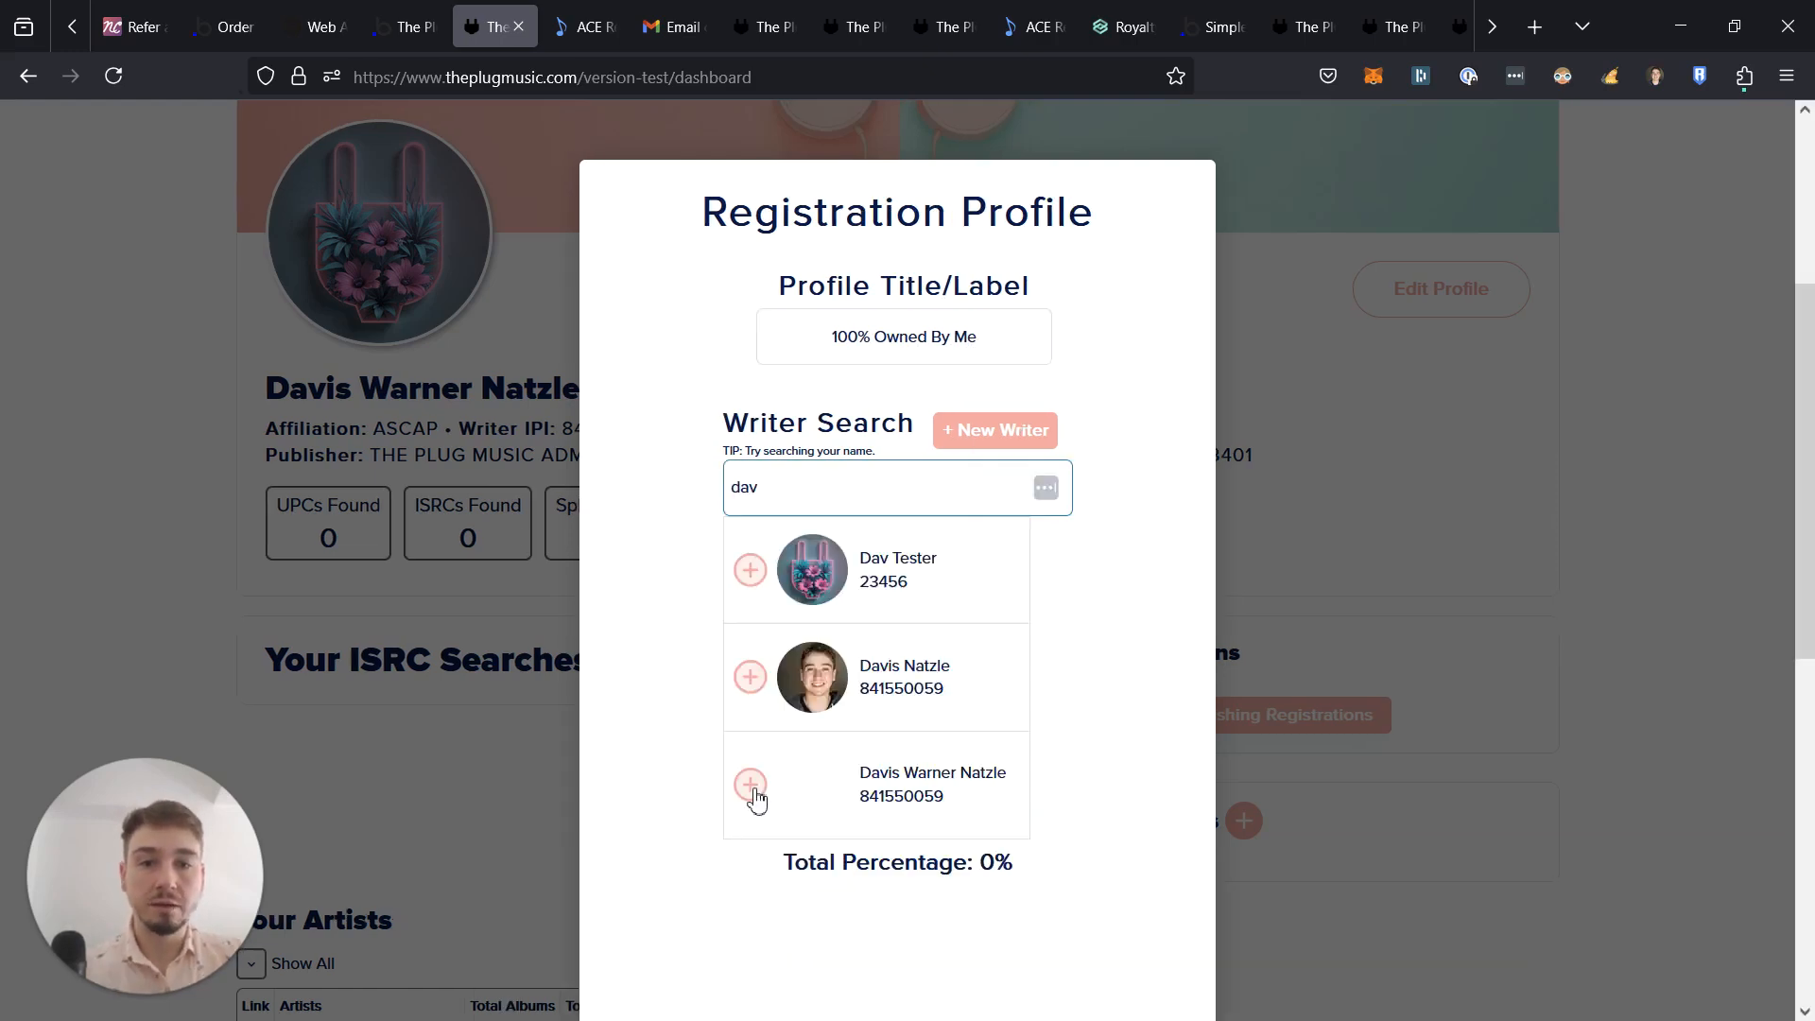
pyautogui.click(751, 787)
pyautogui.click(819, 756)
pyautogui.write('100')
pyautogui.click(808, 792)
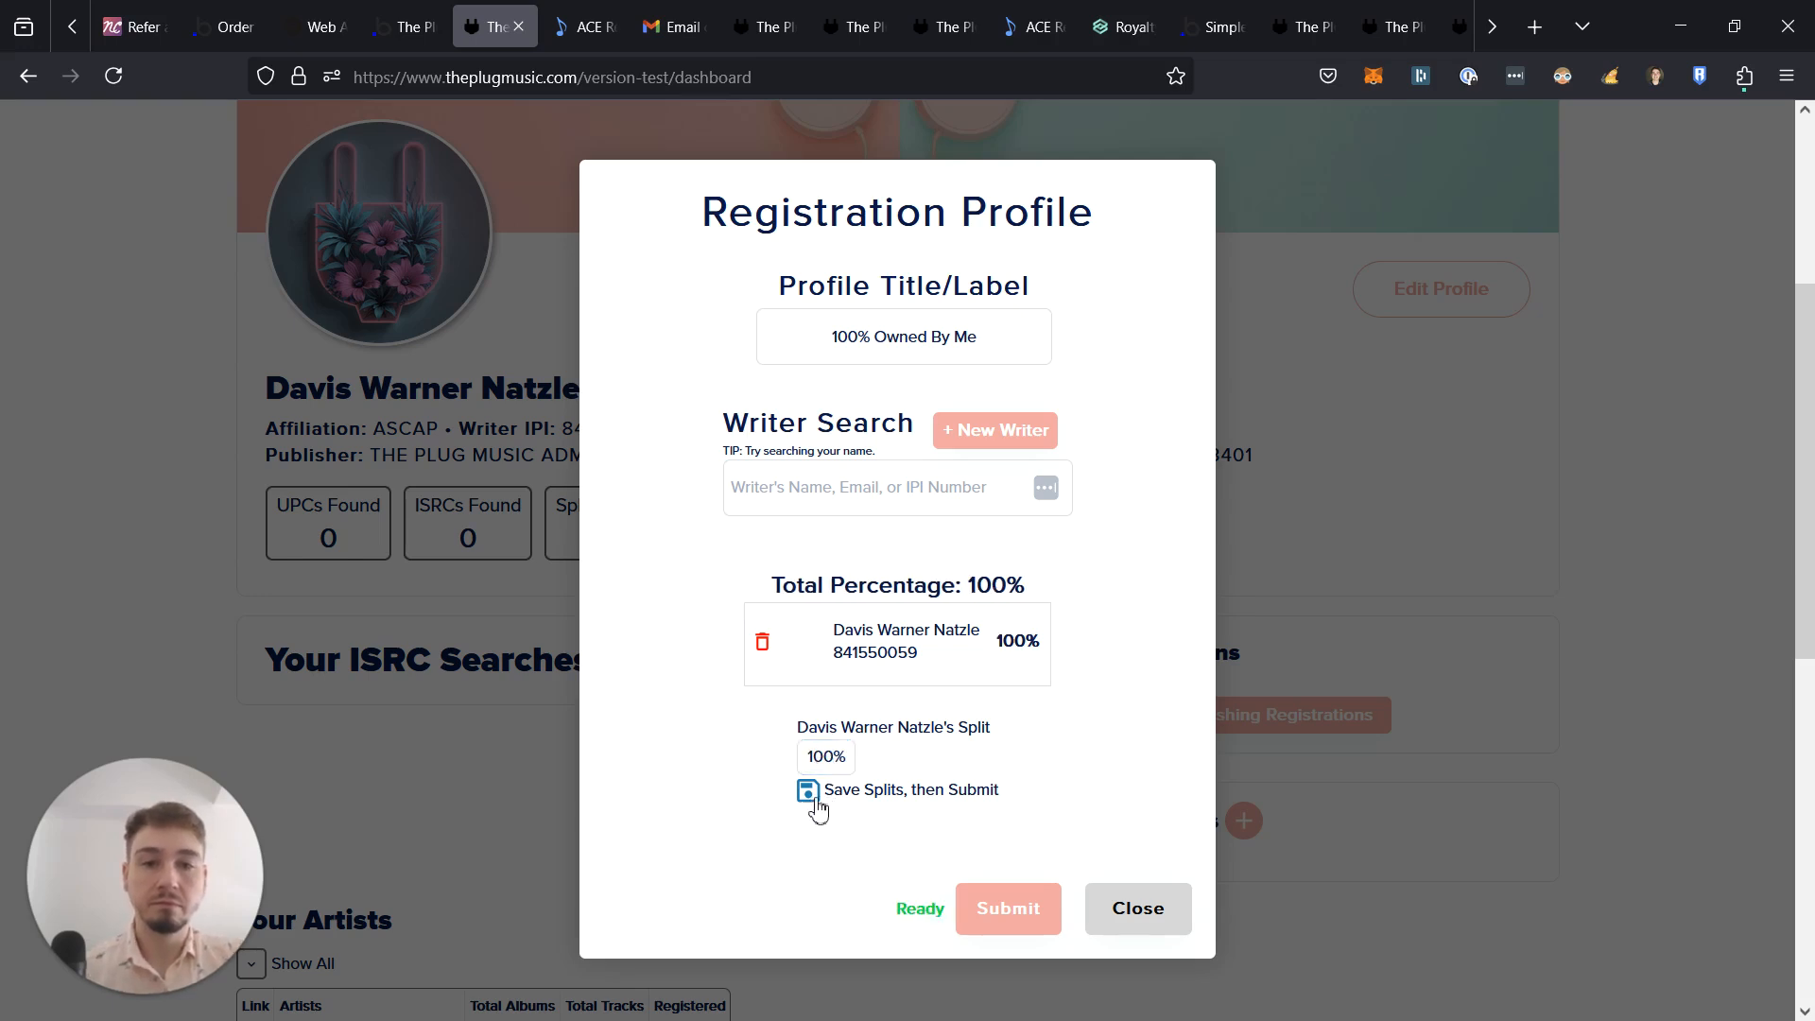
pyautogui.click(1009, 910)
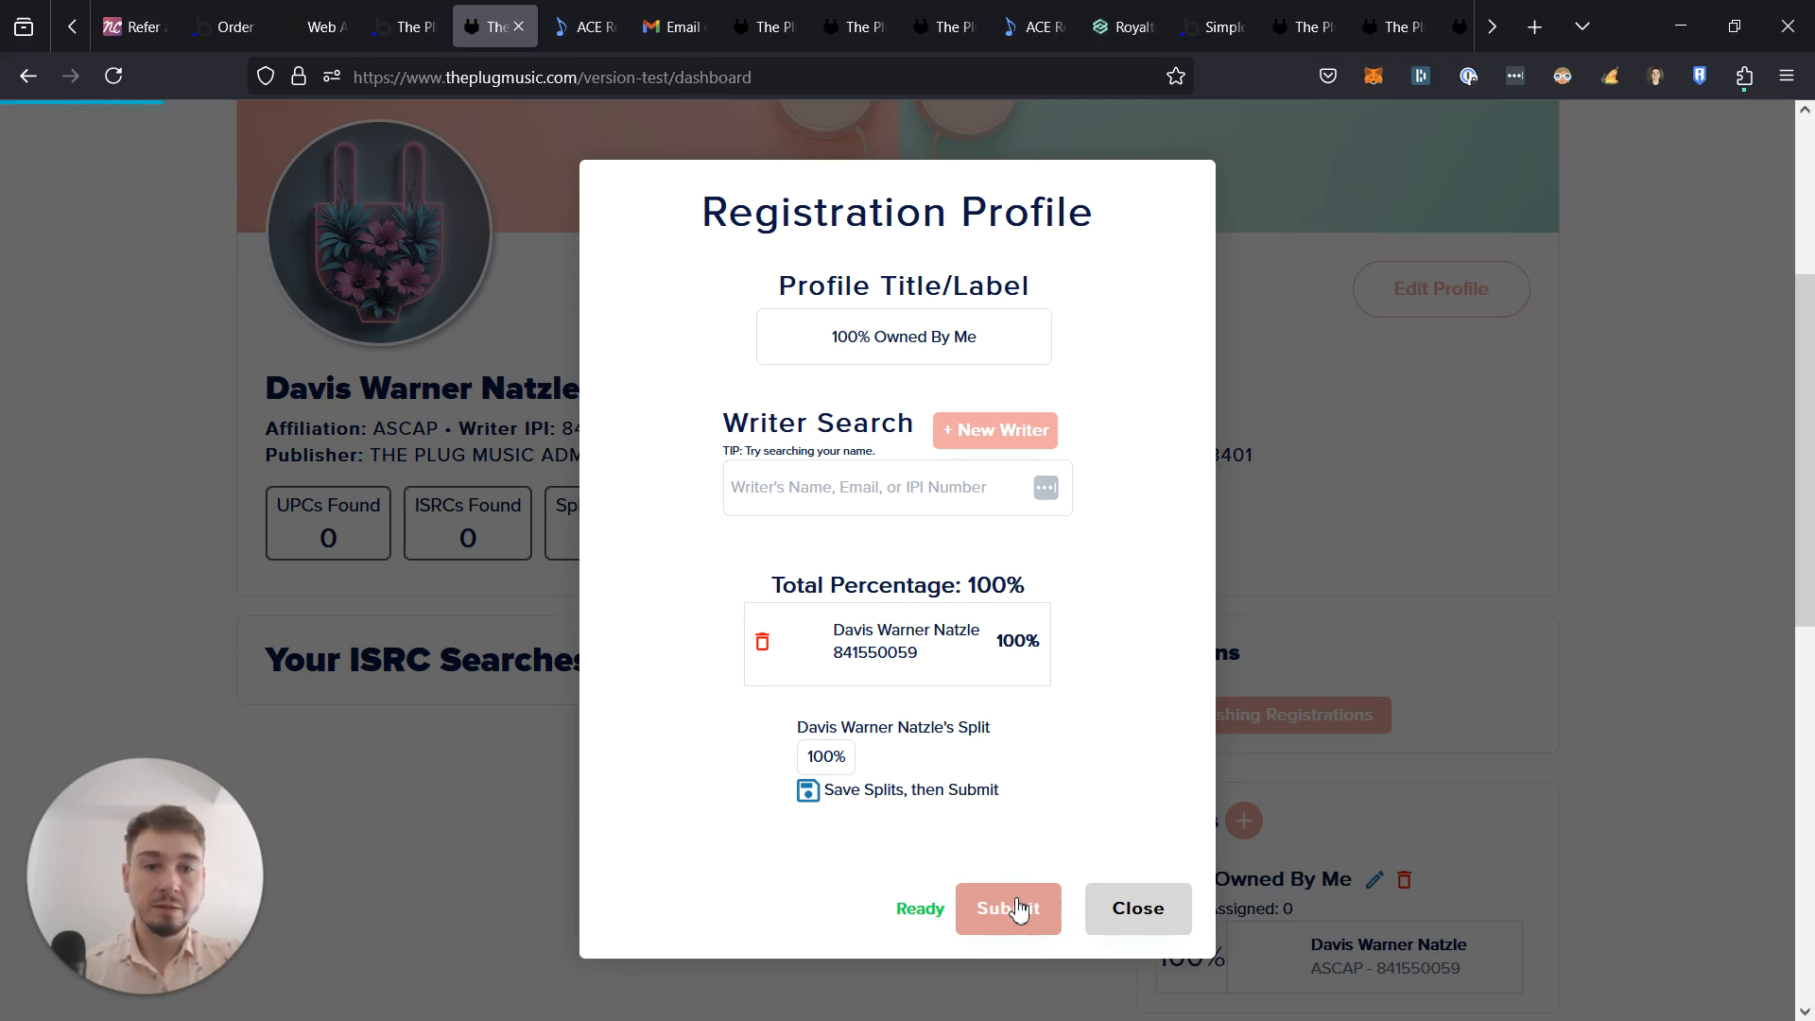
pyautogui.click(1012, 906)
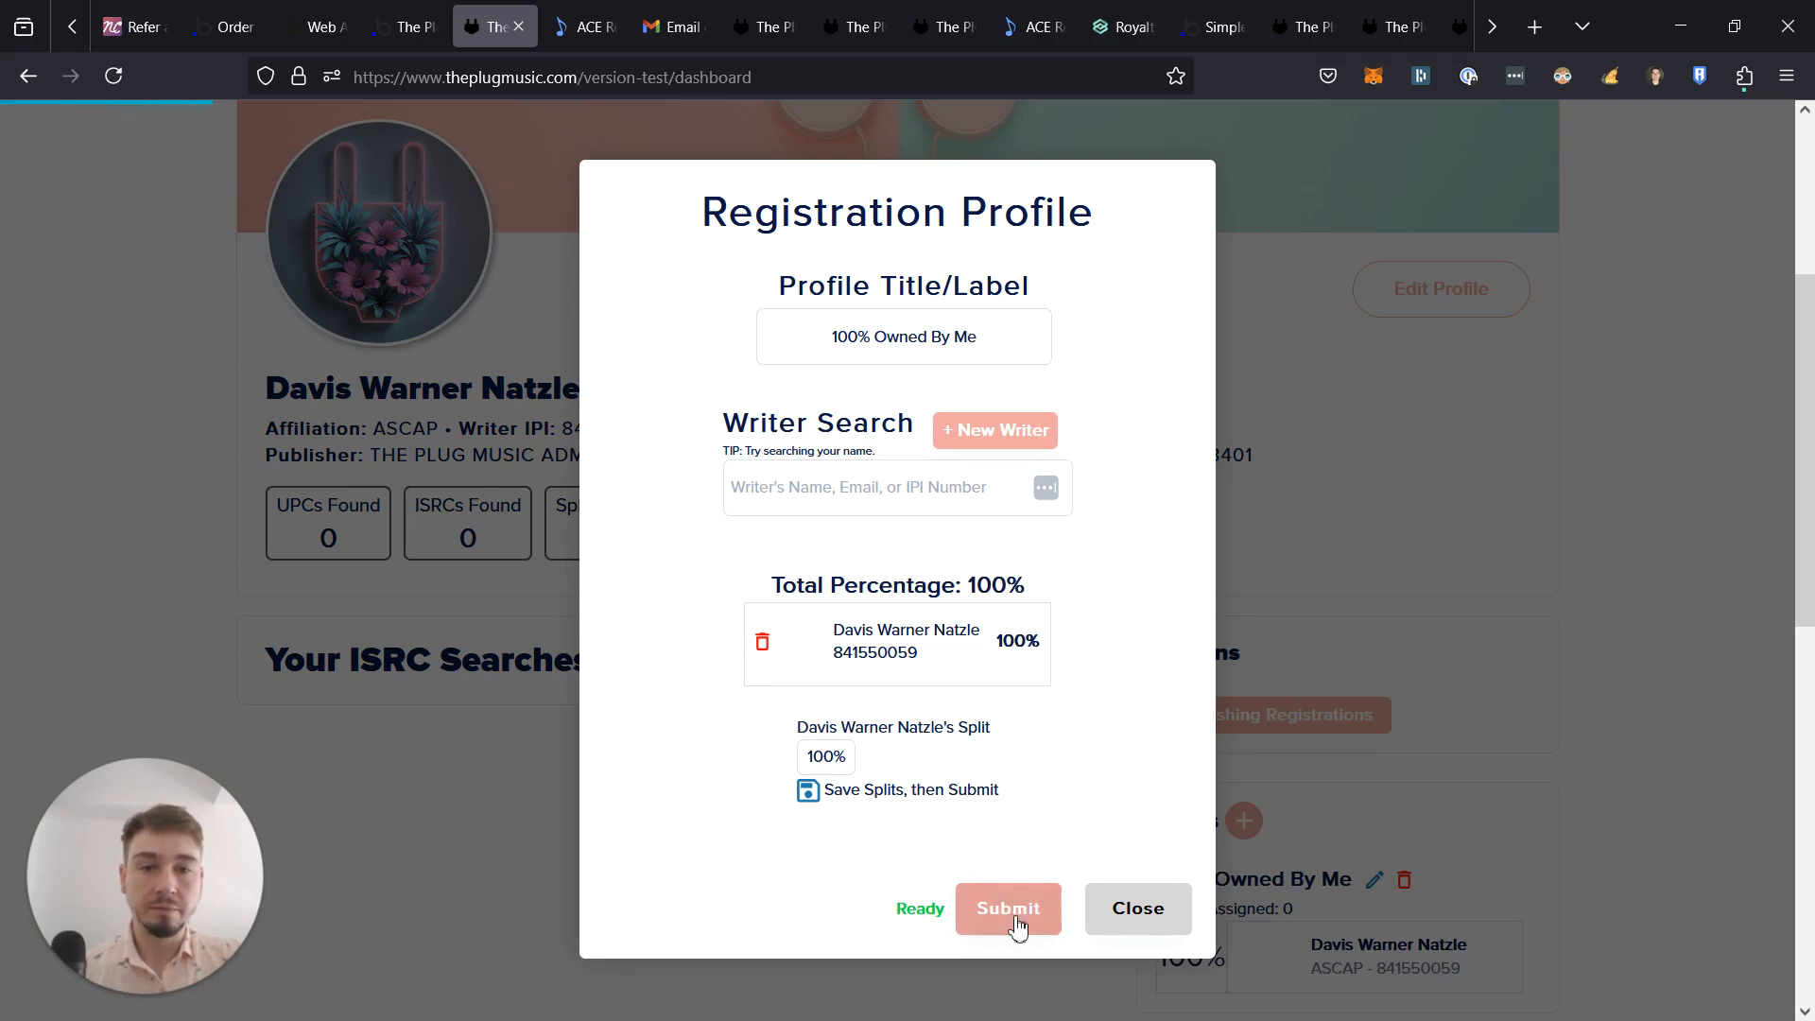
# - Replace the dashboard's default profile picture with a portrait photo of the account holder
pyautogui.scroll(-4, 1067, 910)
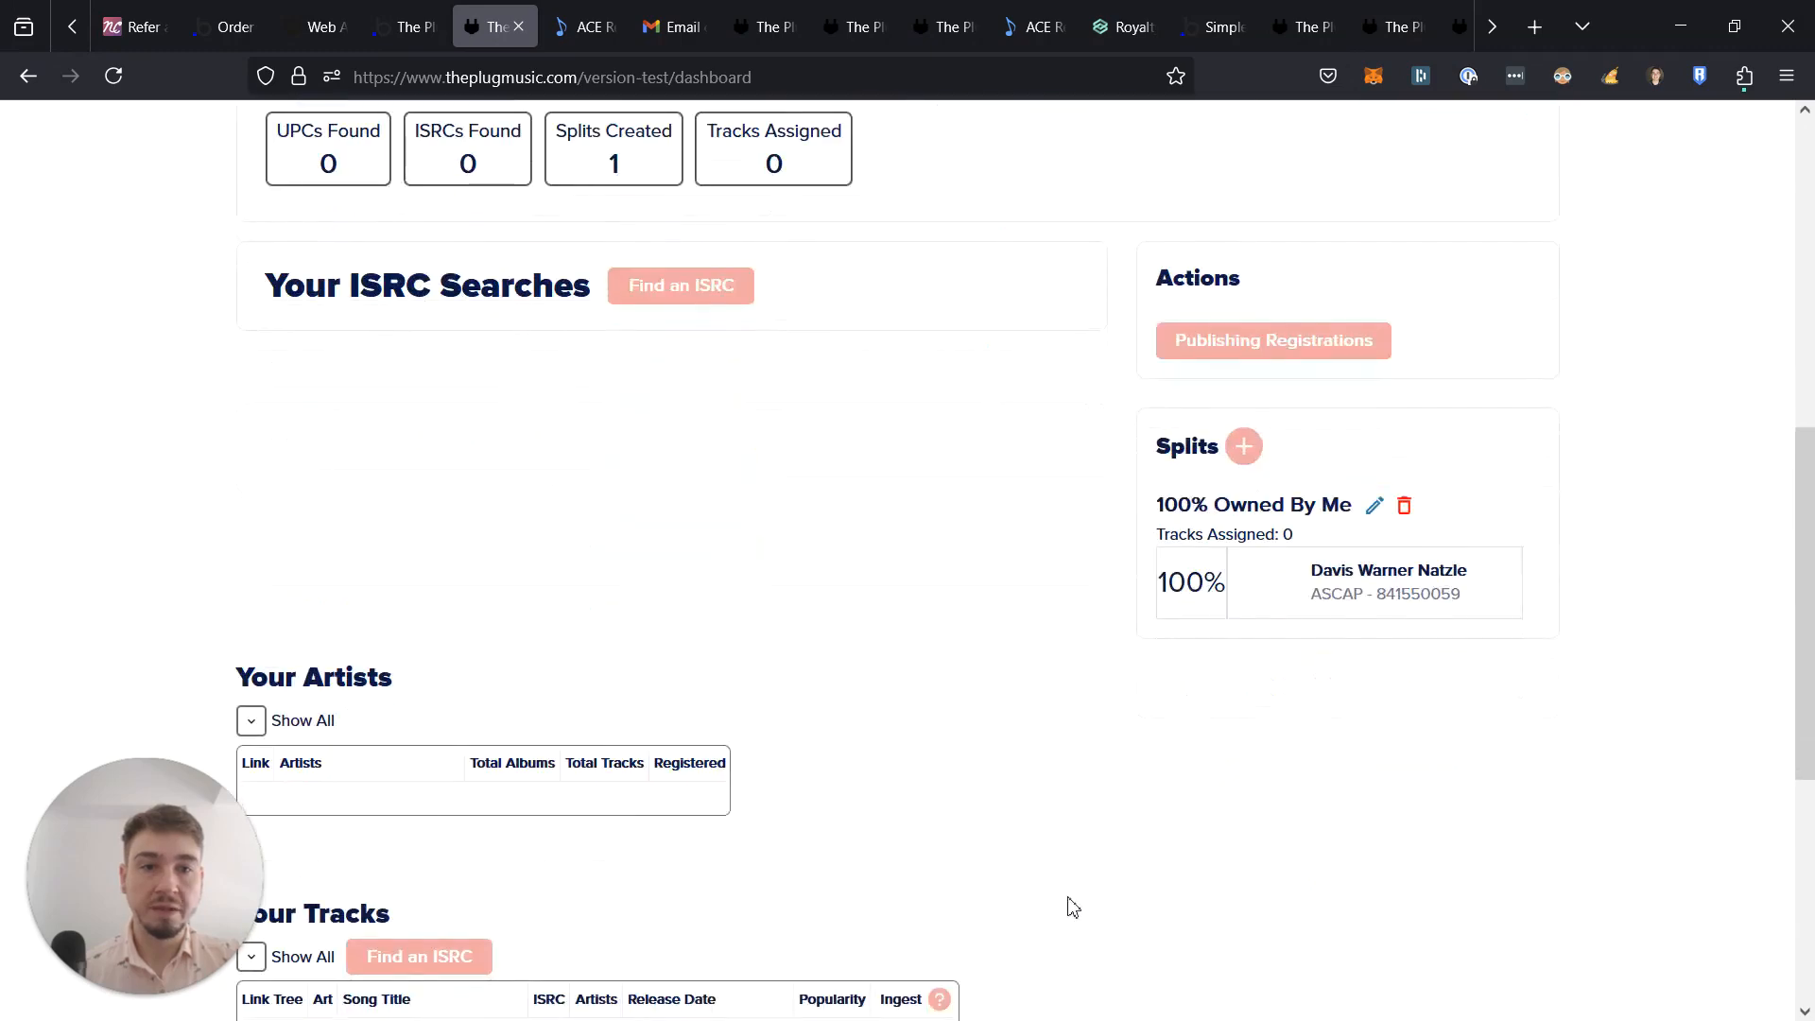
pyautogui.scroll(1, 1415, 867)
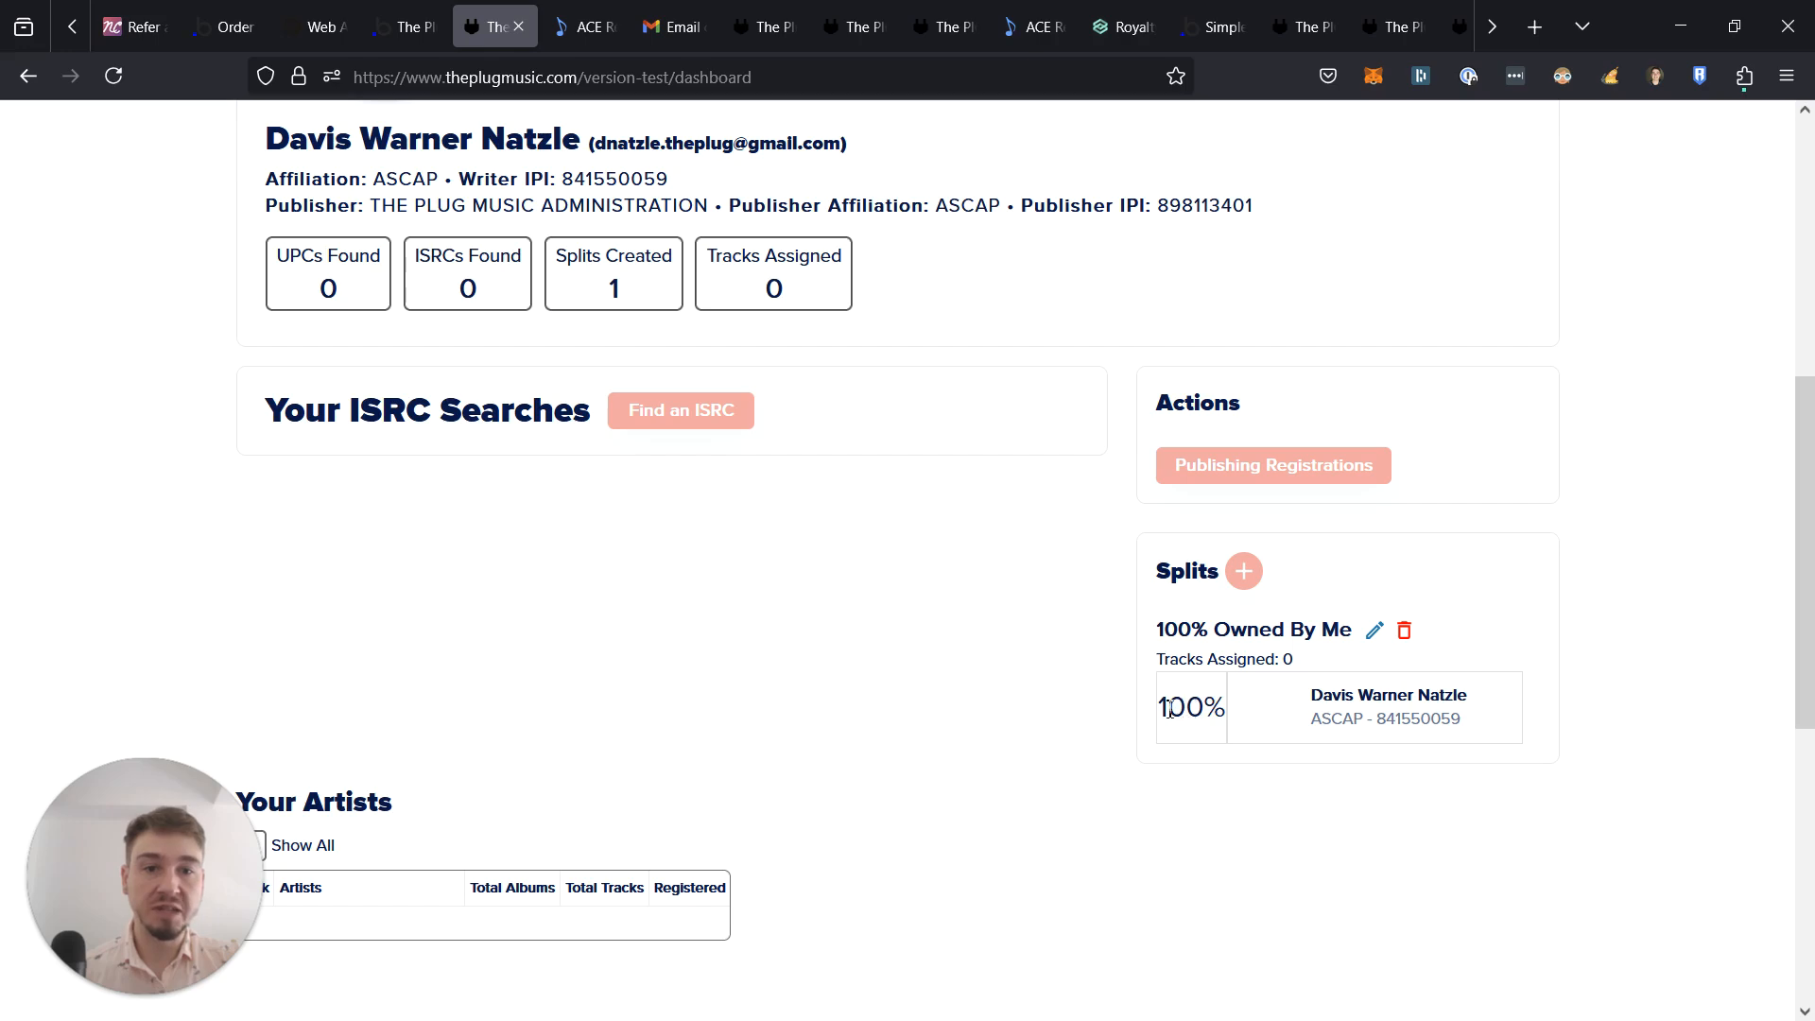
pyautogui.scroll(4, 1201, 728)
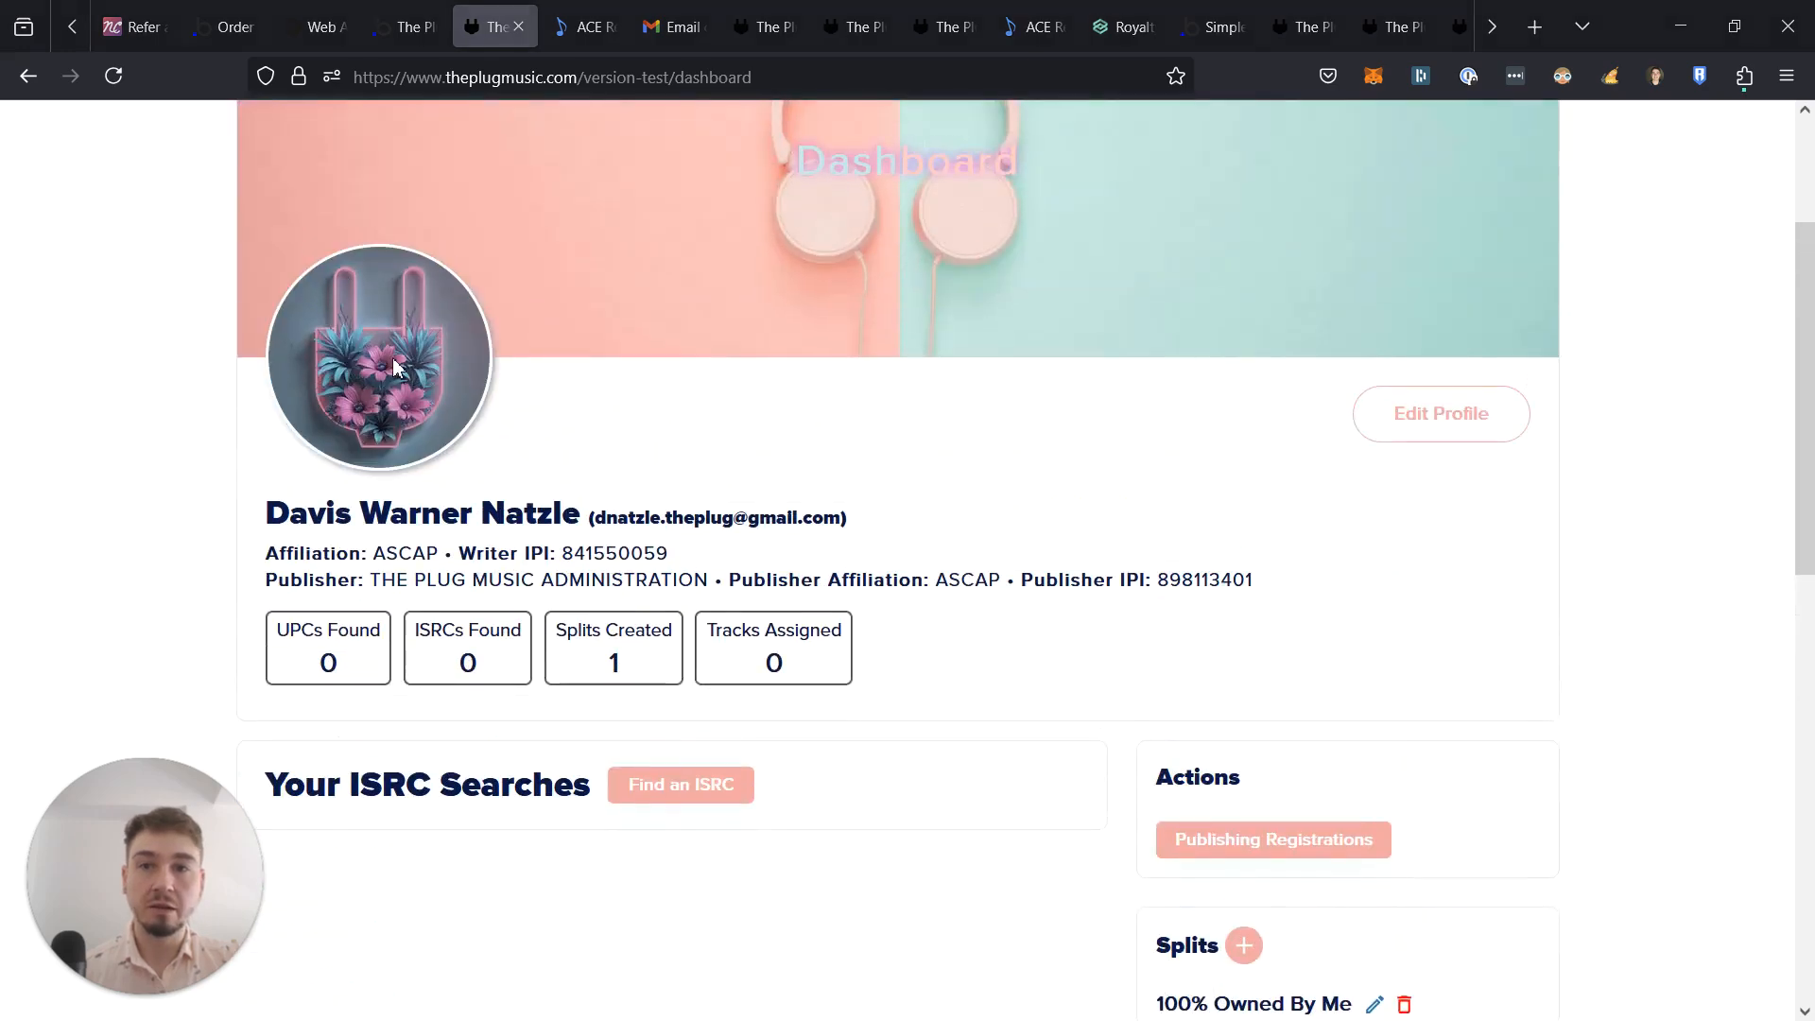
pyautogui.doubleClick(1241, 527)
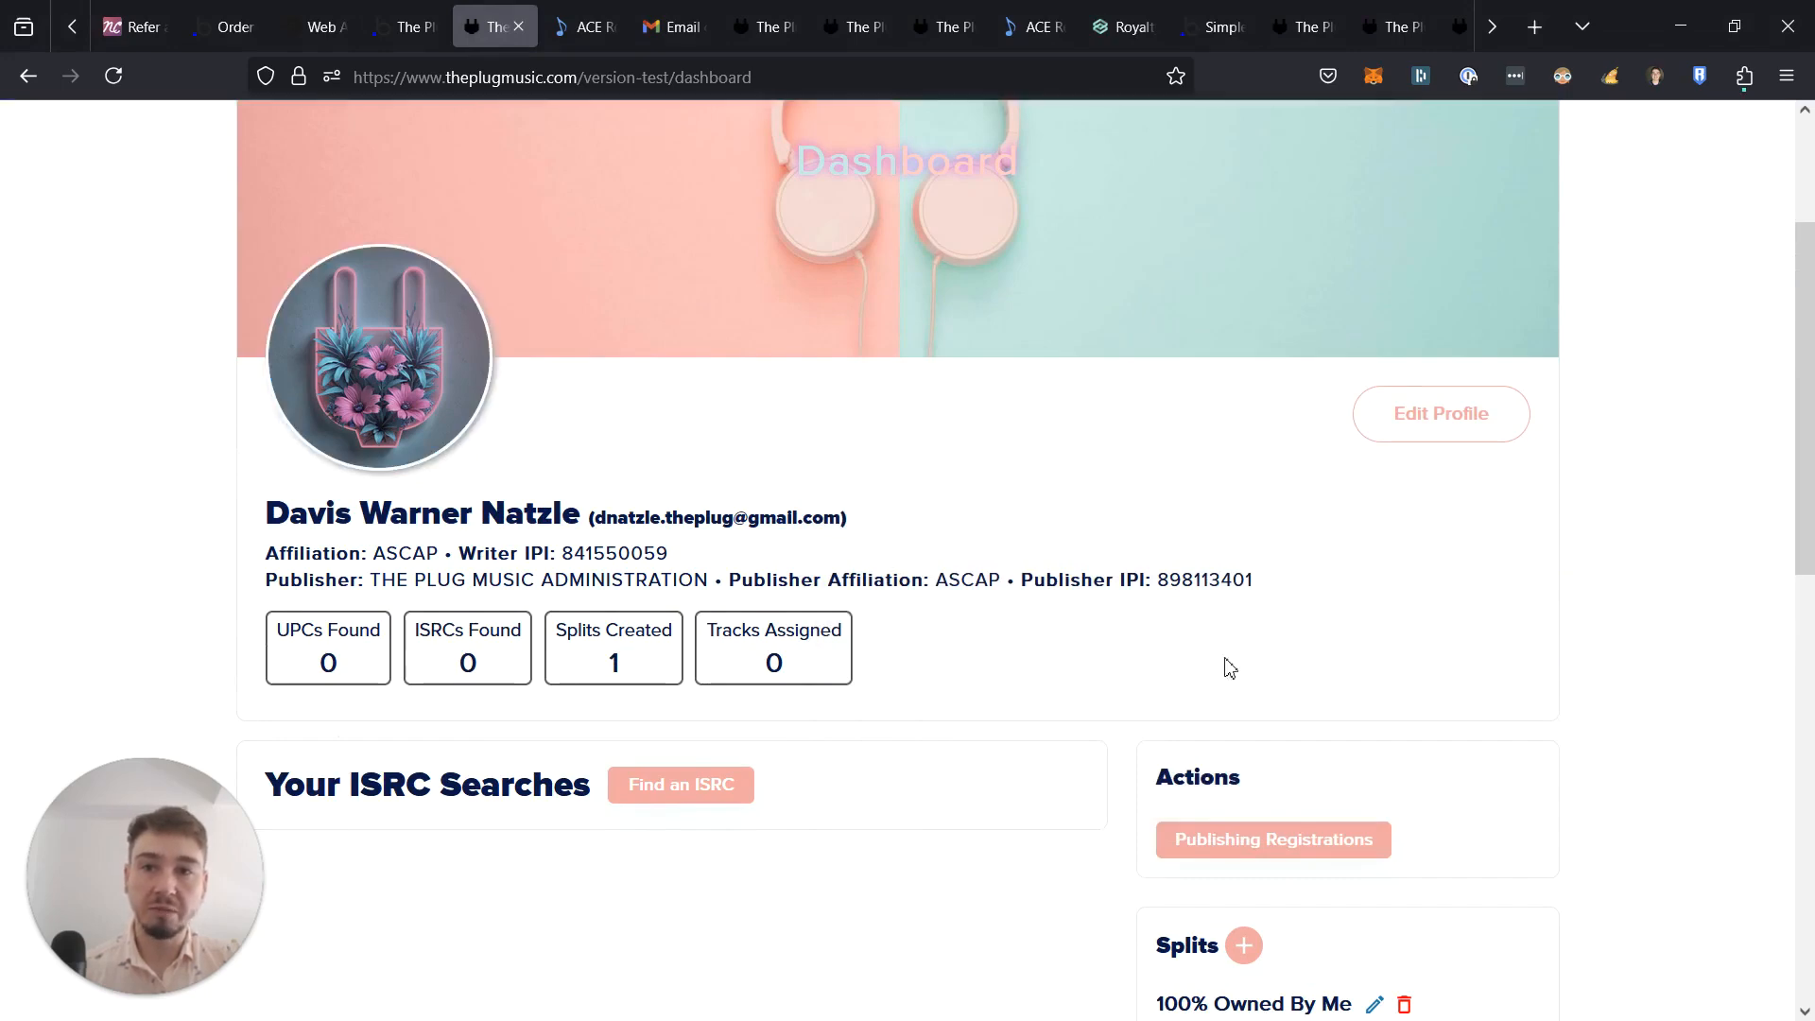
# - Open the ISRC finder from the dashboard's ISRC searches section
pyautogui.scroll(-4, 1134, 688)
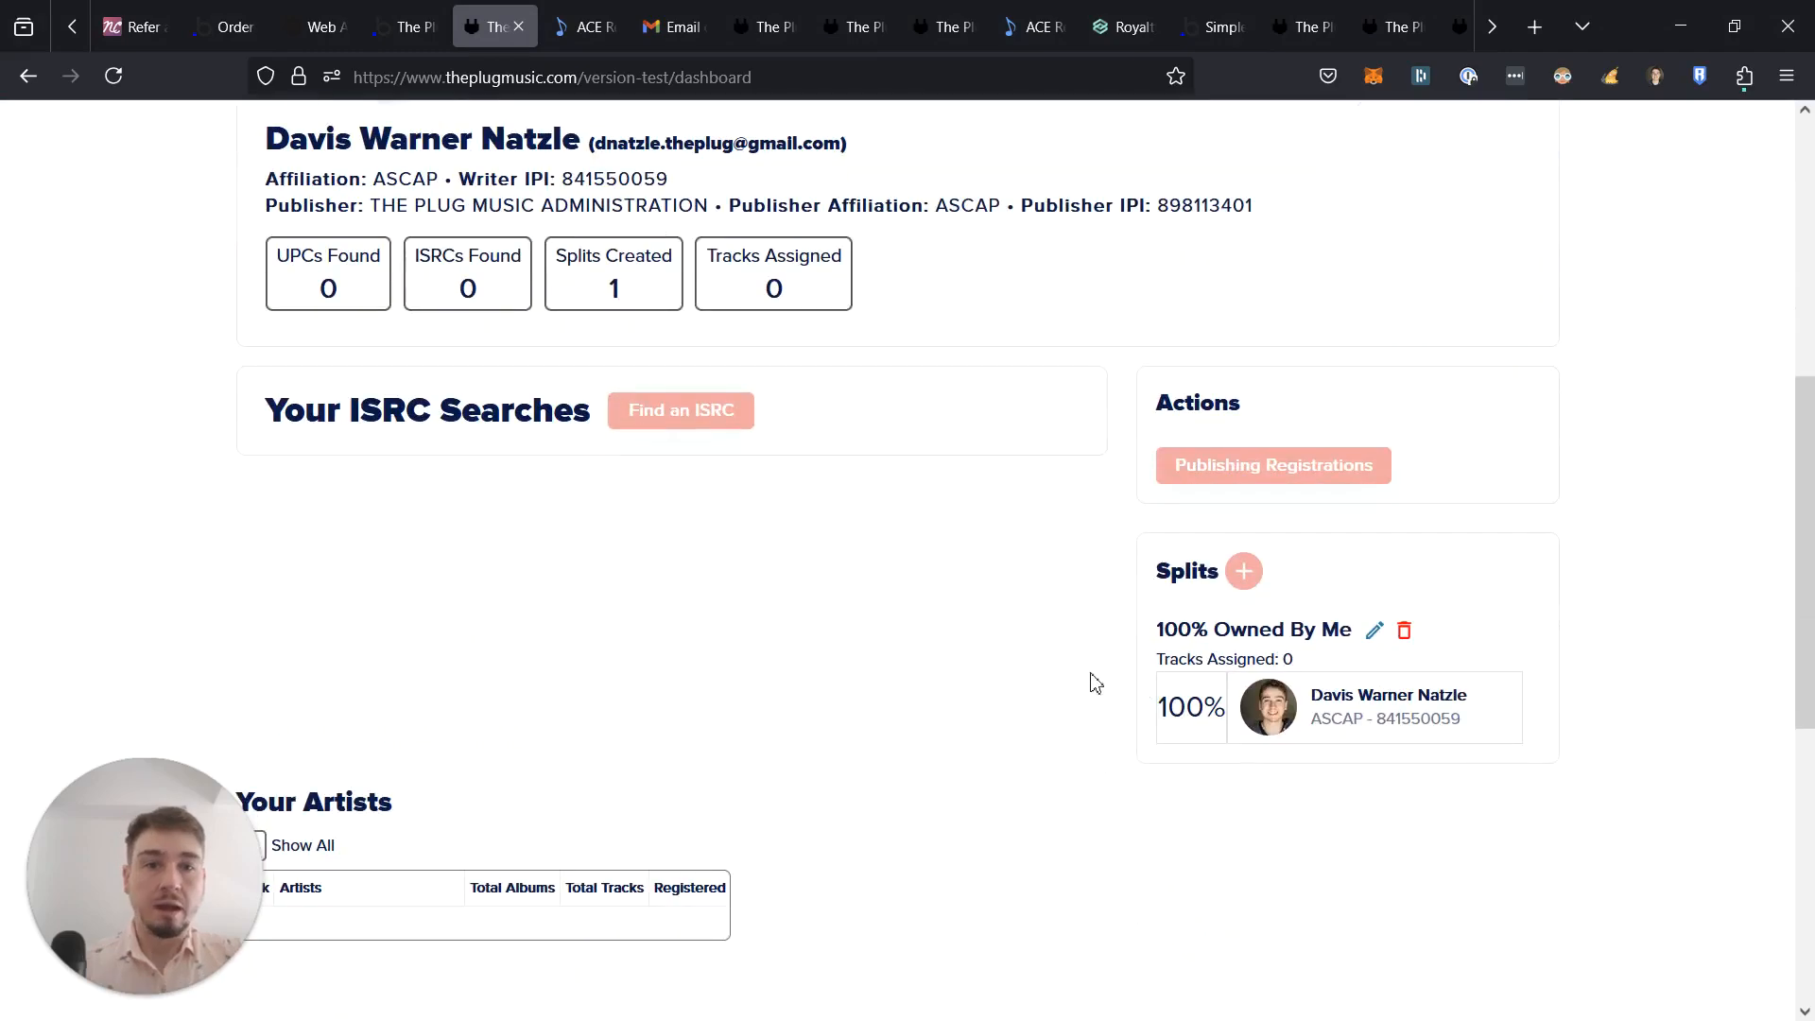
pyautogui.scroll(1, 936, 602)
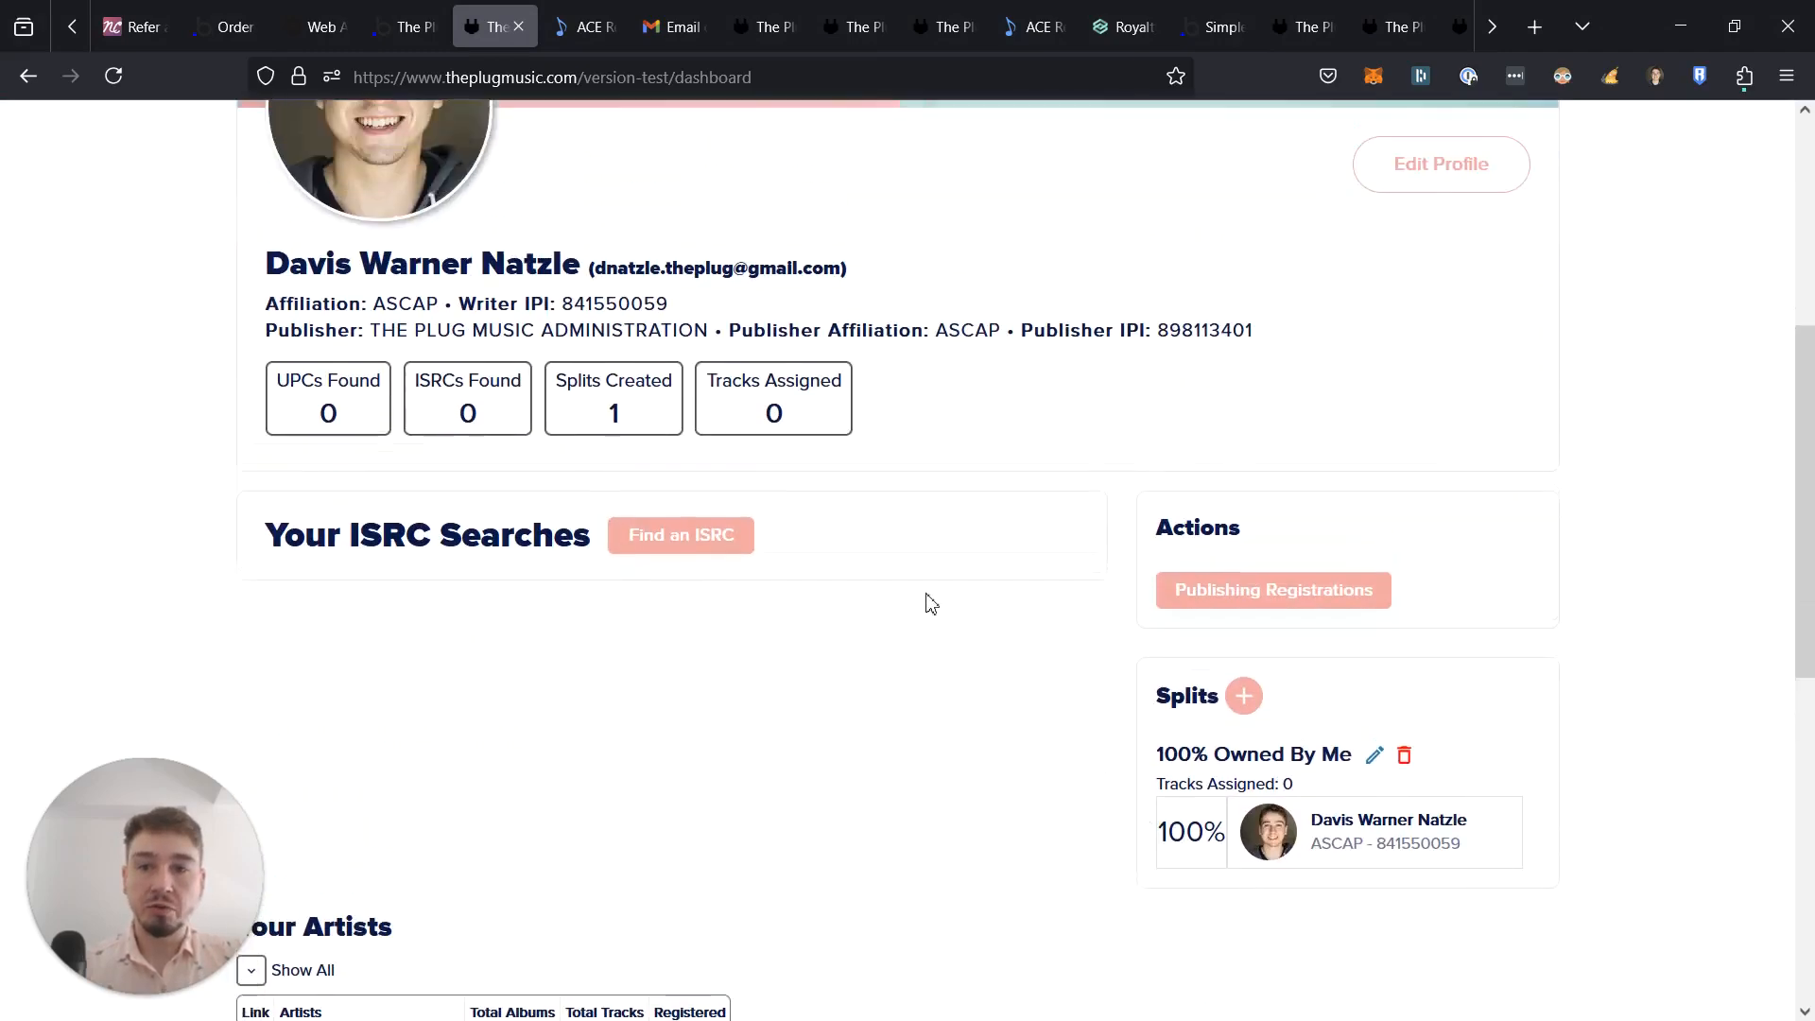
pyautogui.scroll(-1, 932, 601)
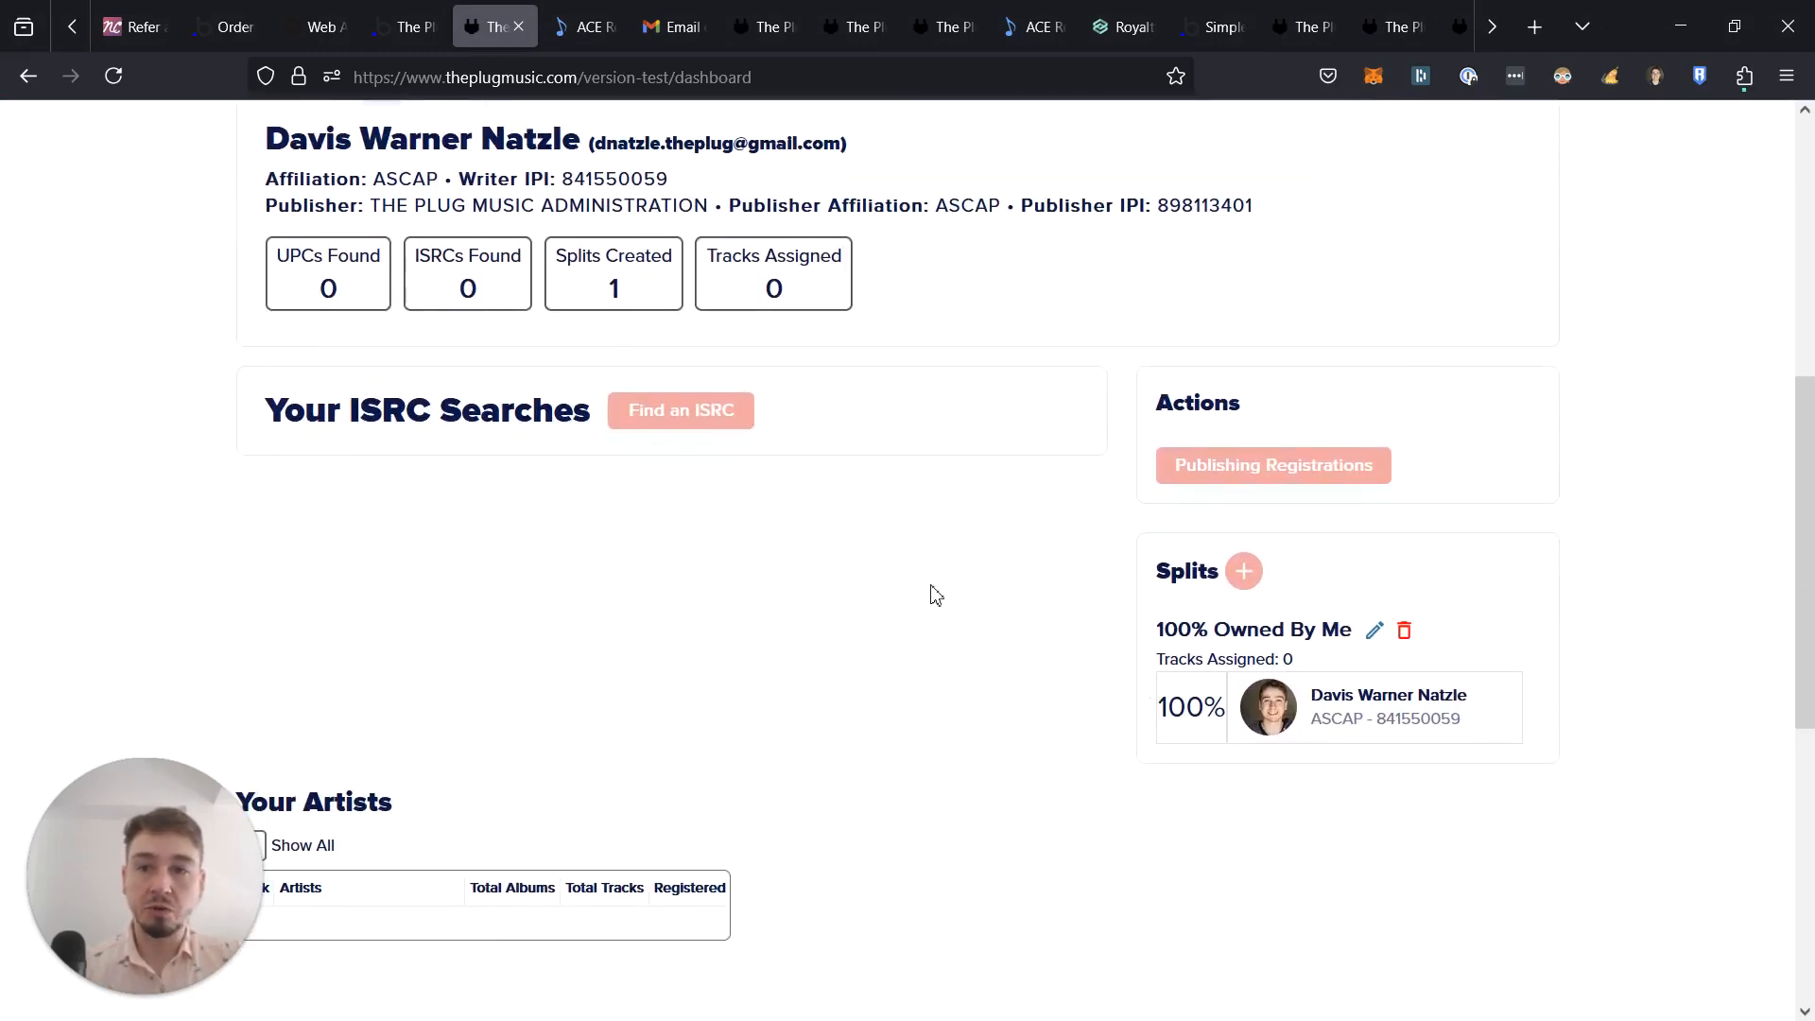
pyautogui.click(689, 410)
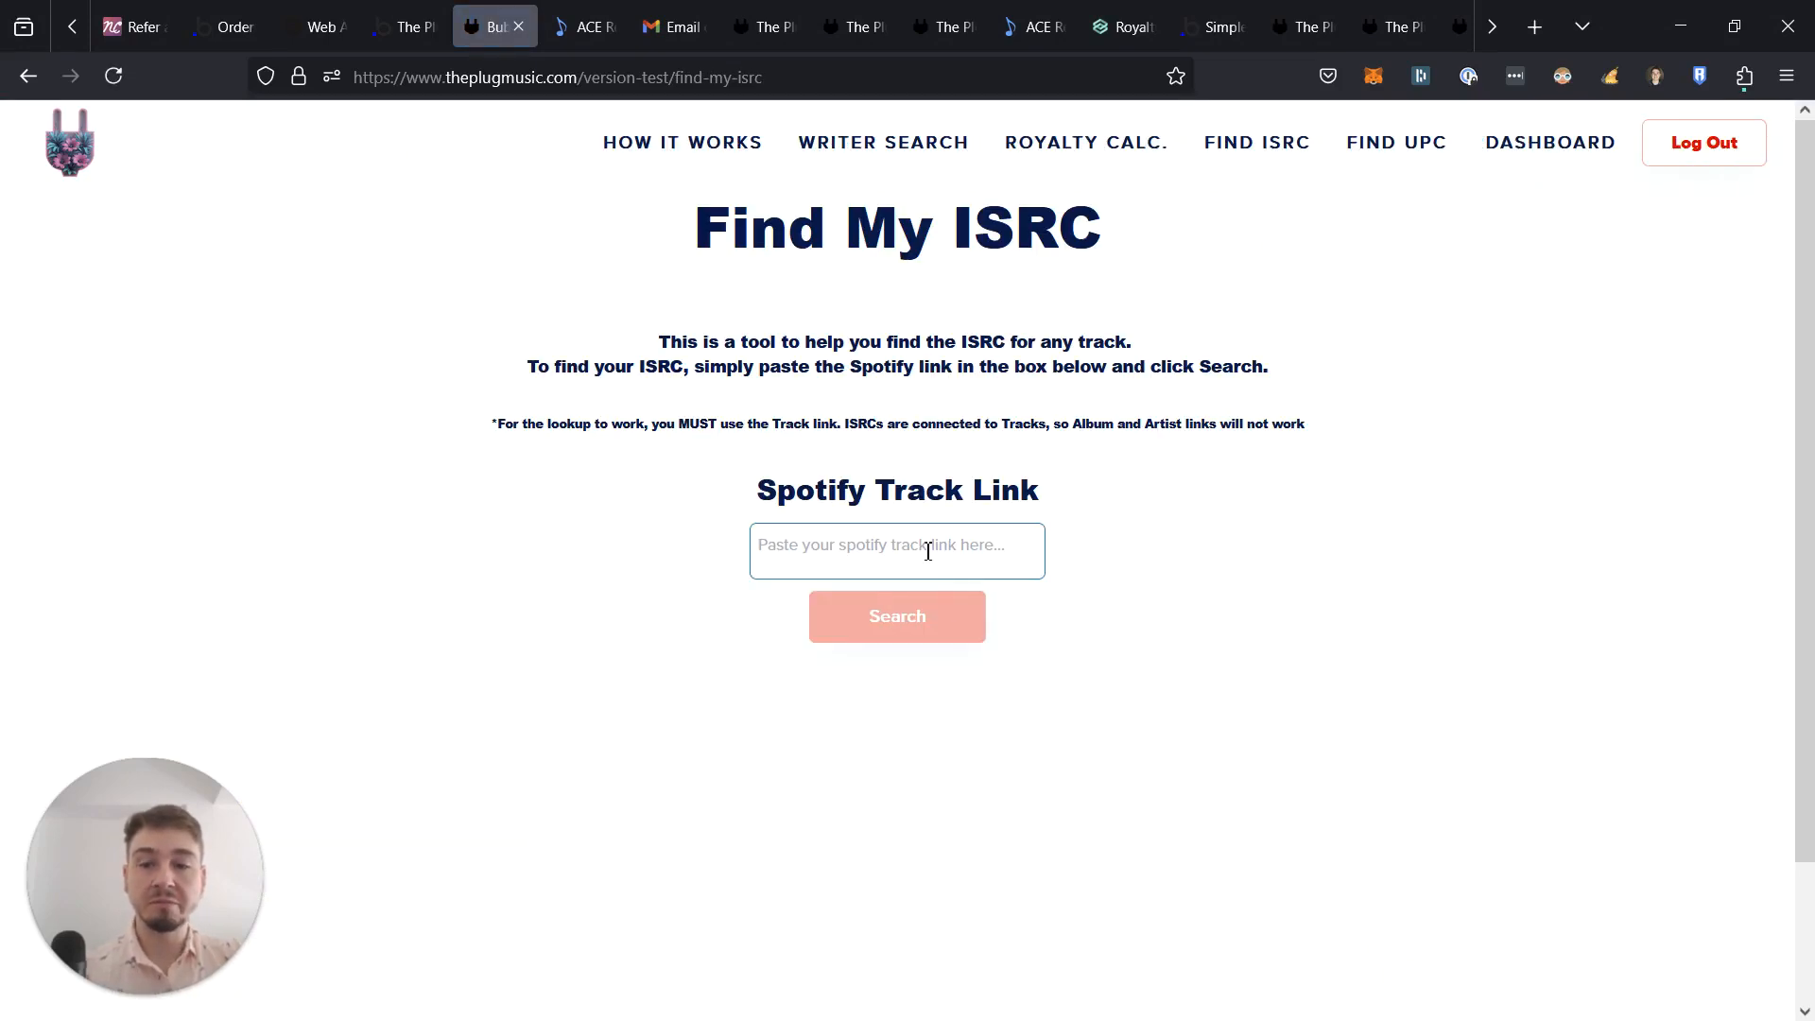
# - Switch to Spotify and copy the song link of "Miami Connection" from the album The Salad Sessions
pyautogui.hotkey('alt', 'Tab')
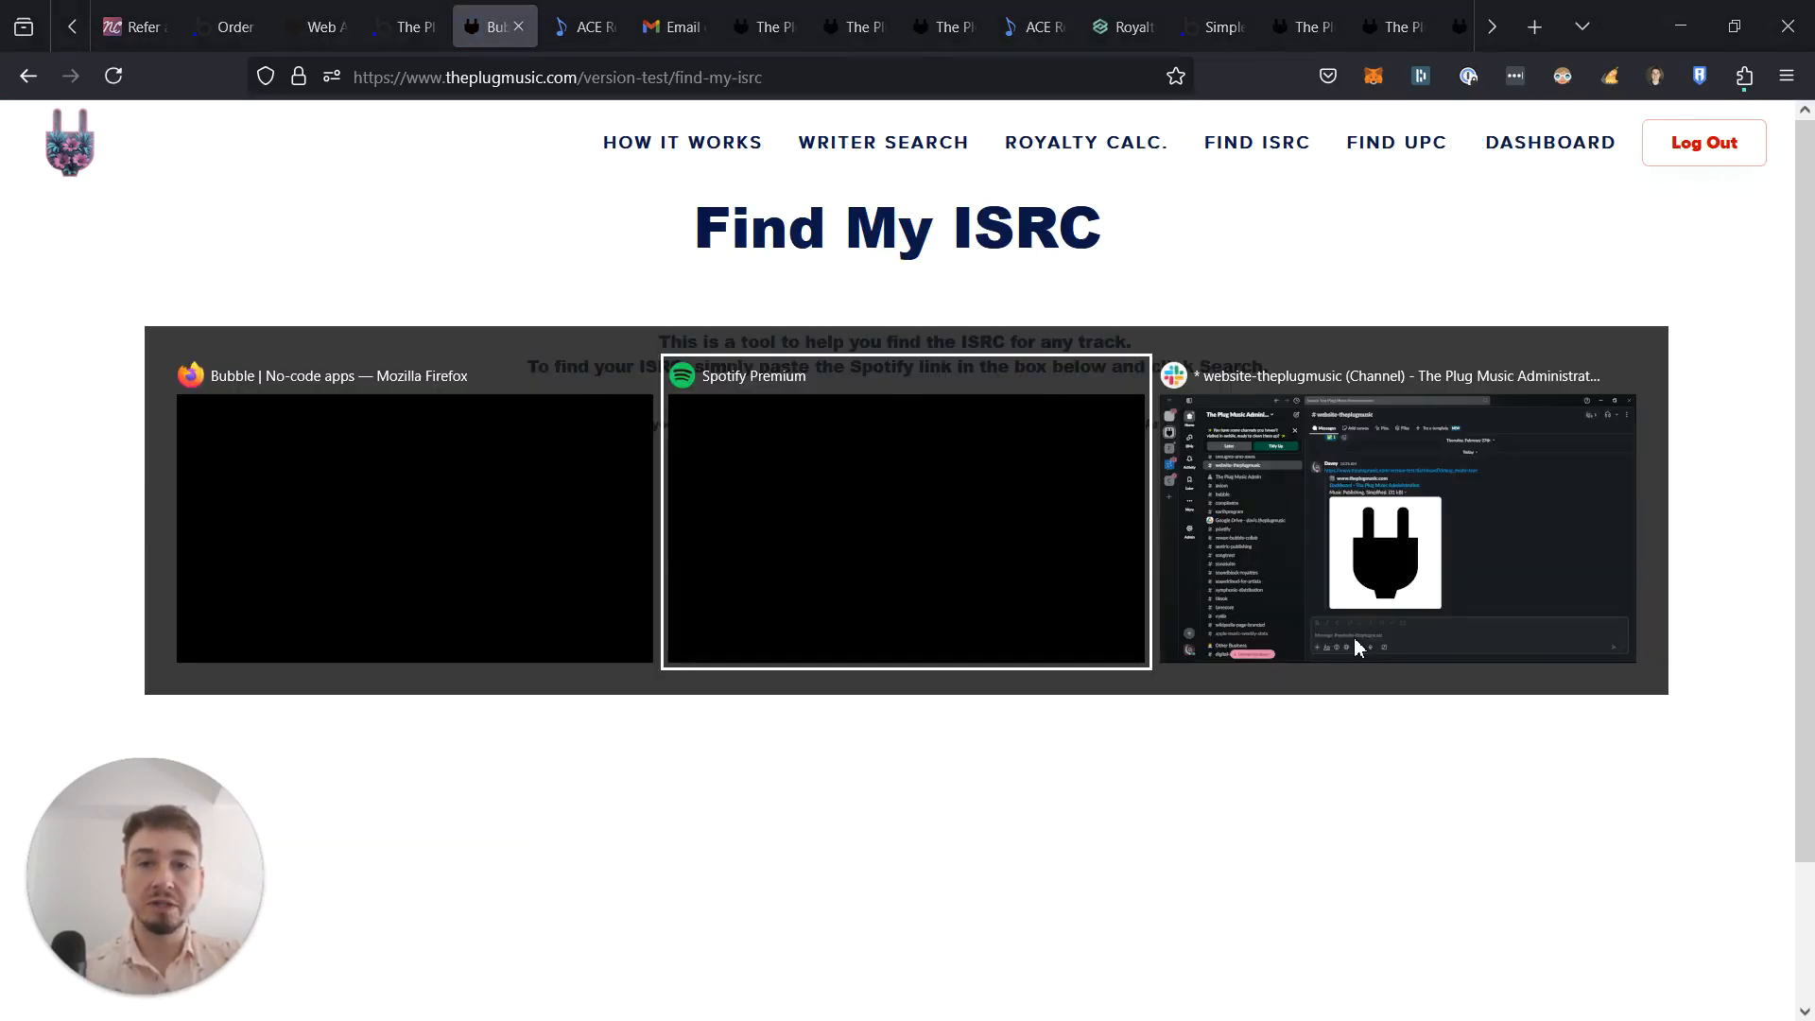
pyautogui.click(807, 694)
pyautogui.rightClick(807, 694)
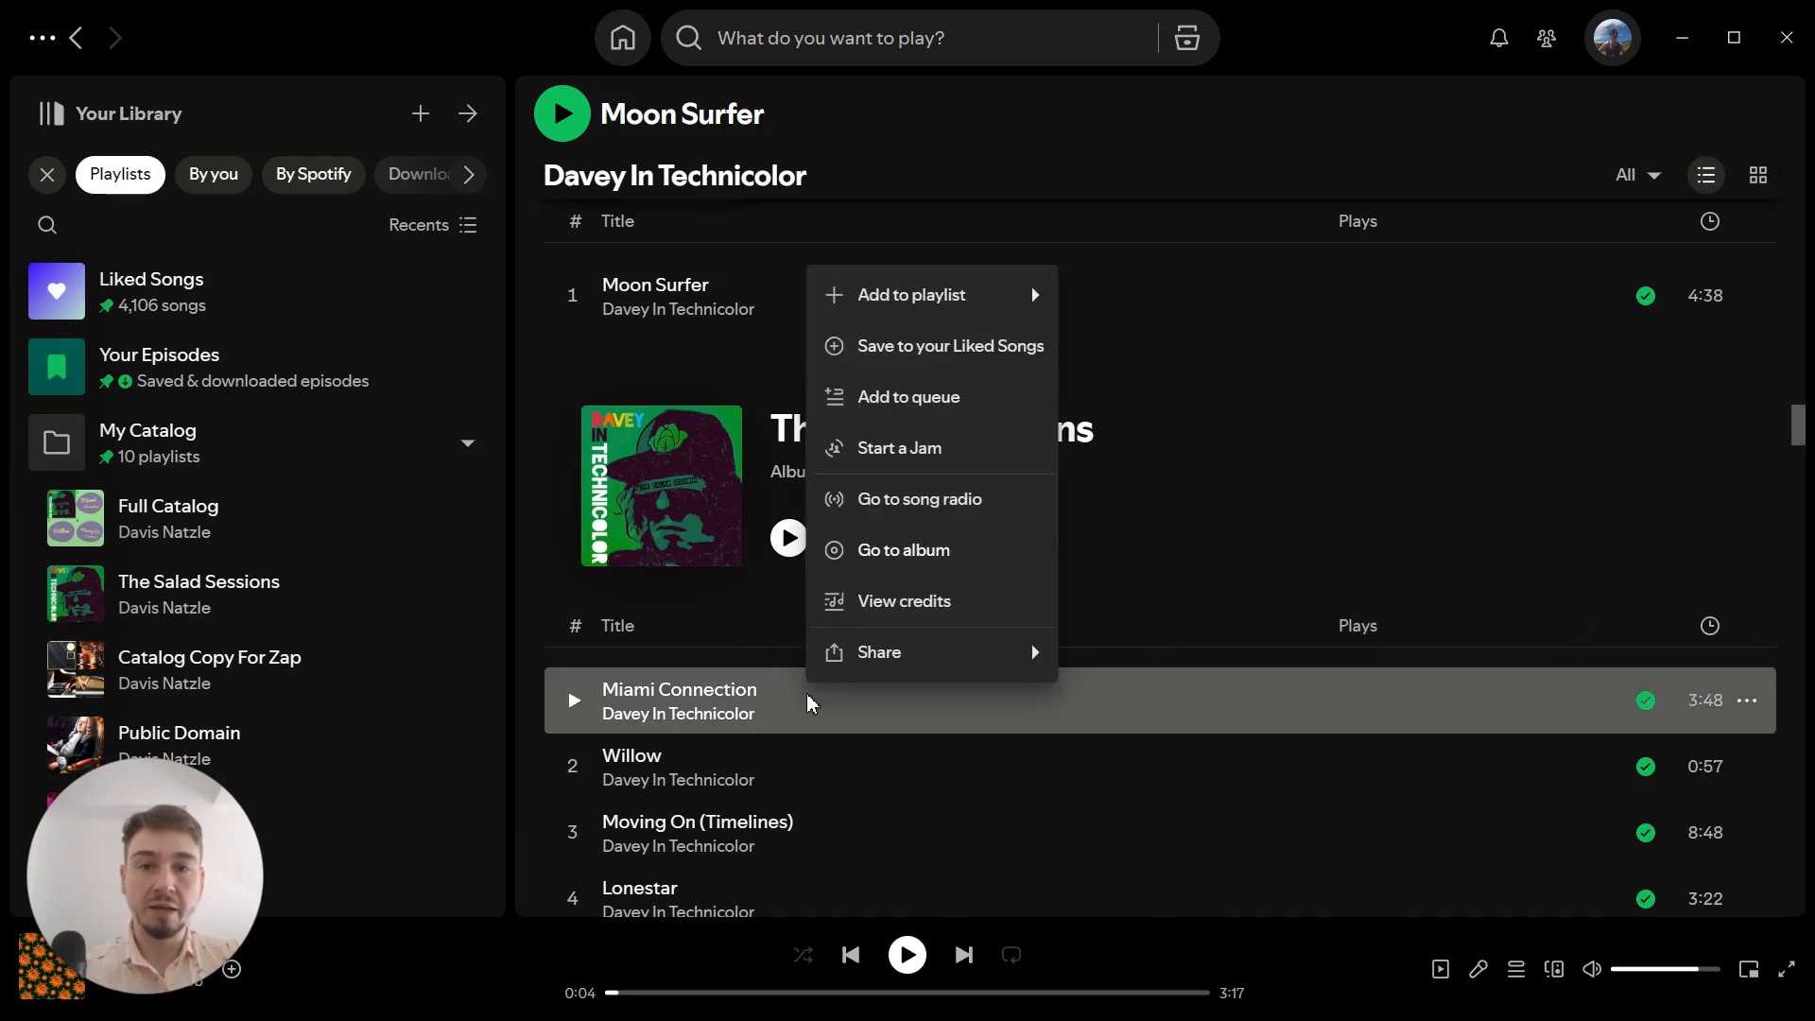
pyautogui.moveTo(941, 657)
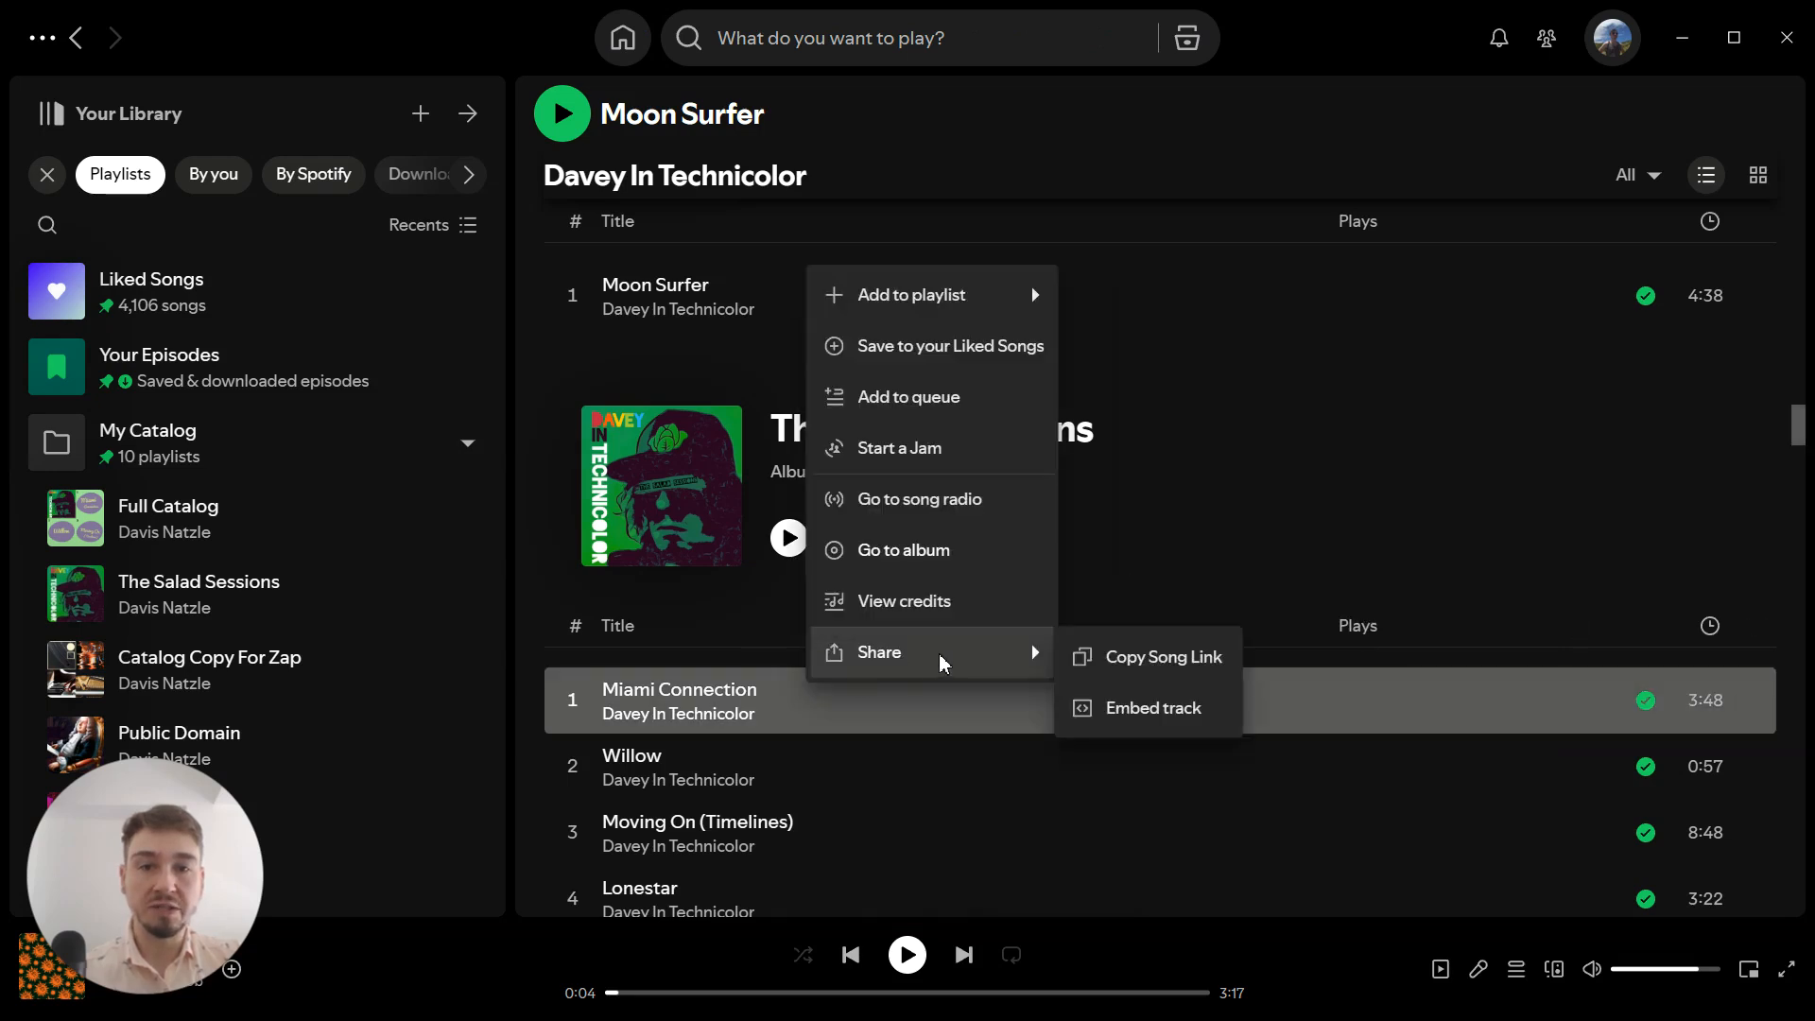
pyautogui.click(1204, 664)
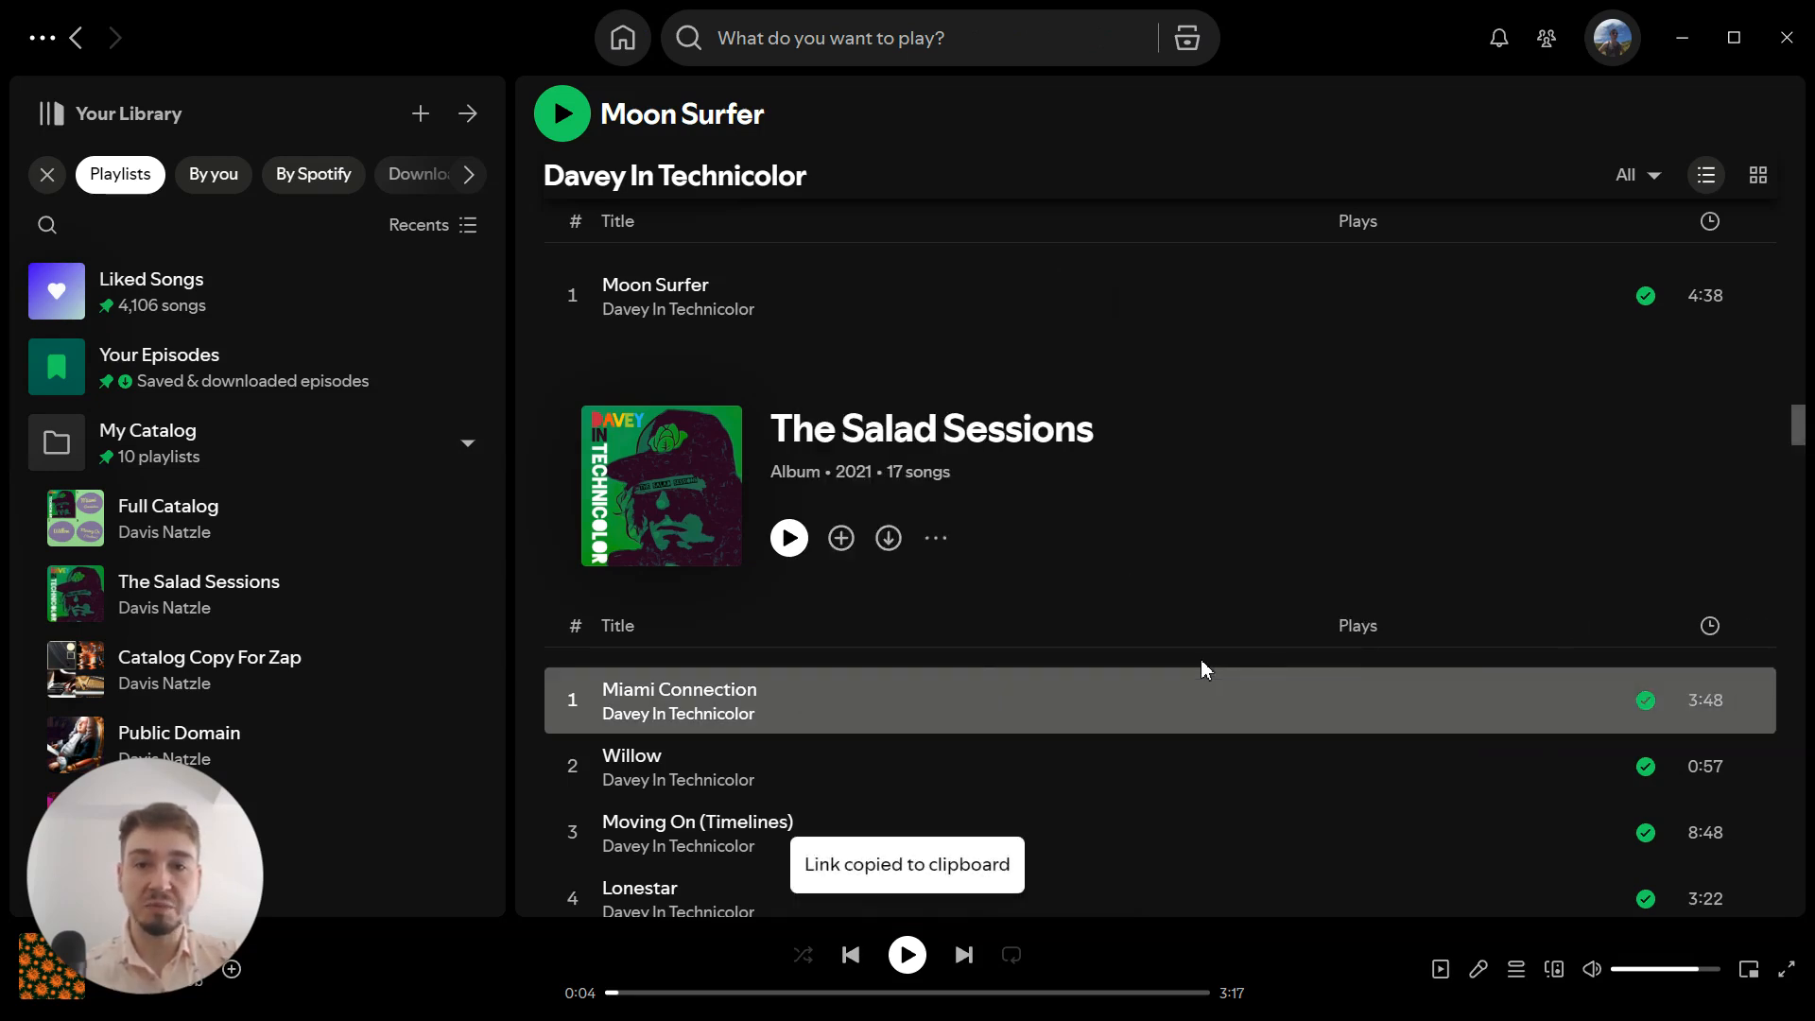
# - Back in the browser's ISRC finder, search with the copied Spotify track link, view the track's details and close them
pyautogui.hotkey('alt', 'Tab')
pyautogui.click(903, 568)
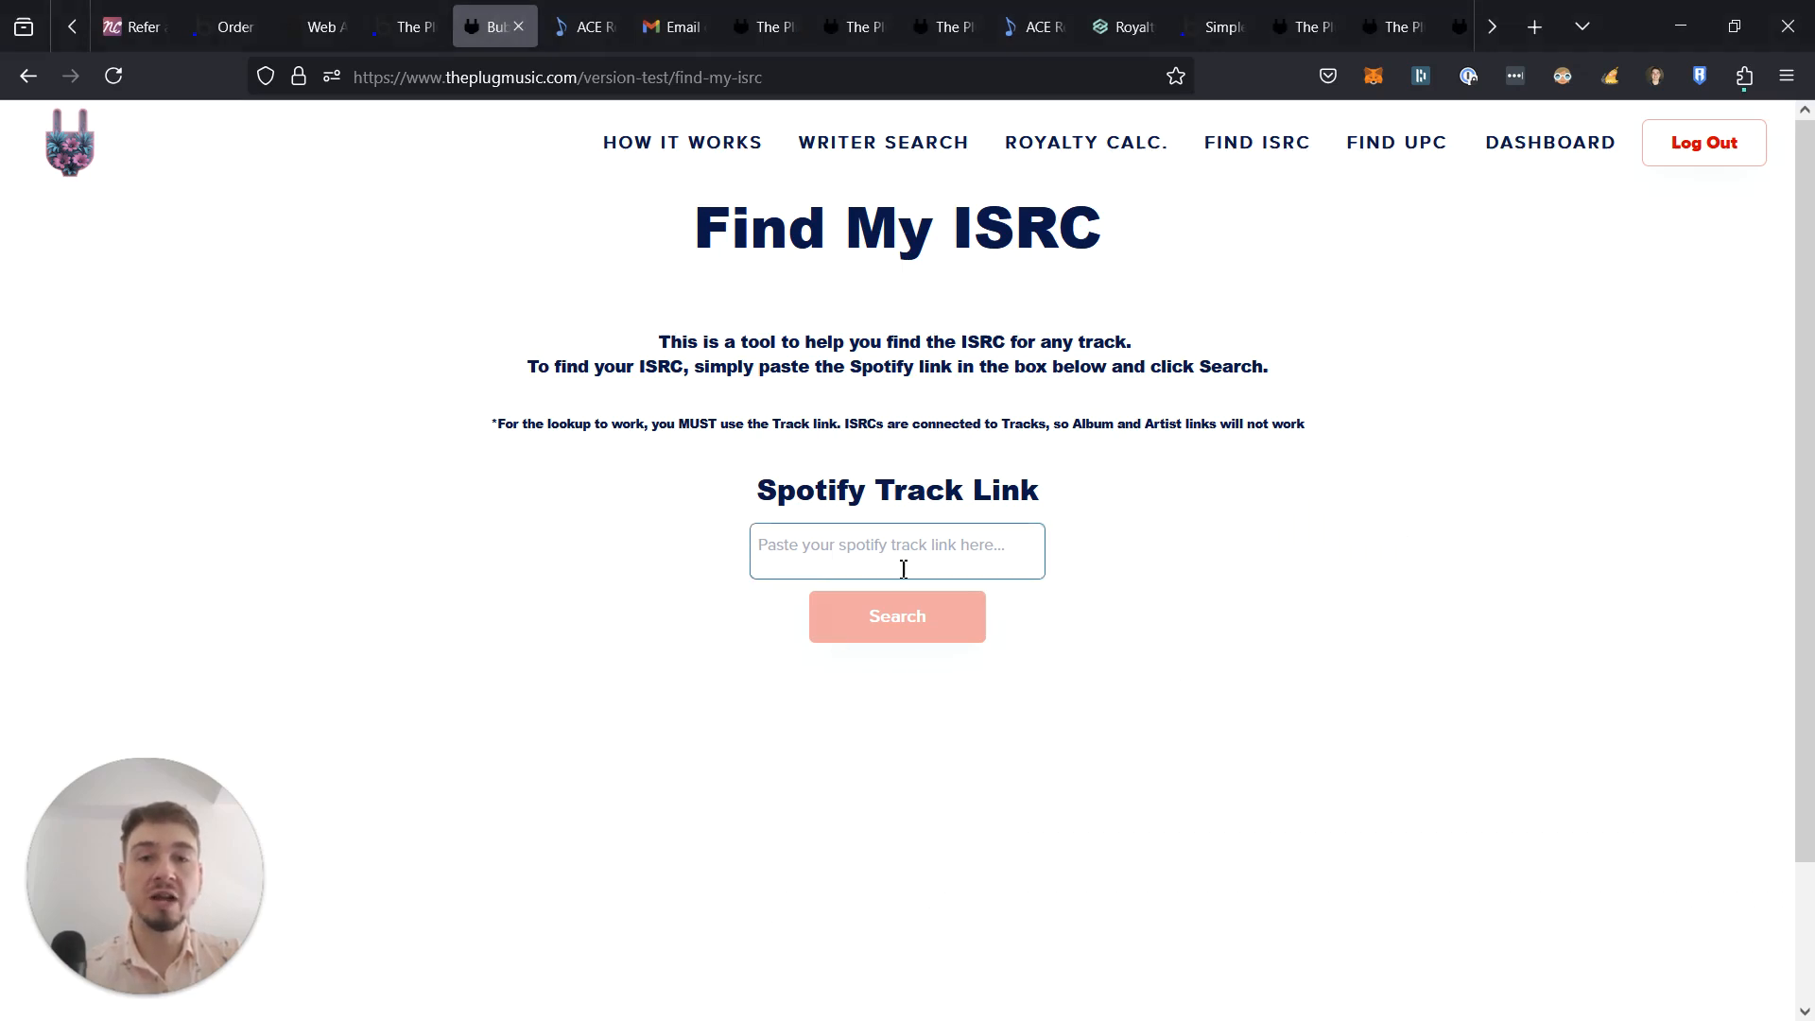
pyautogui.hotkey('ctrl', 'v')
pyautogui.click(939, 626)
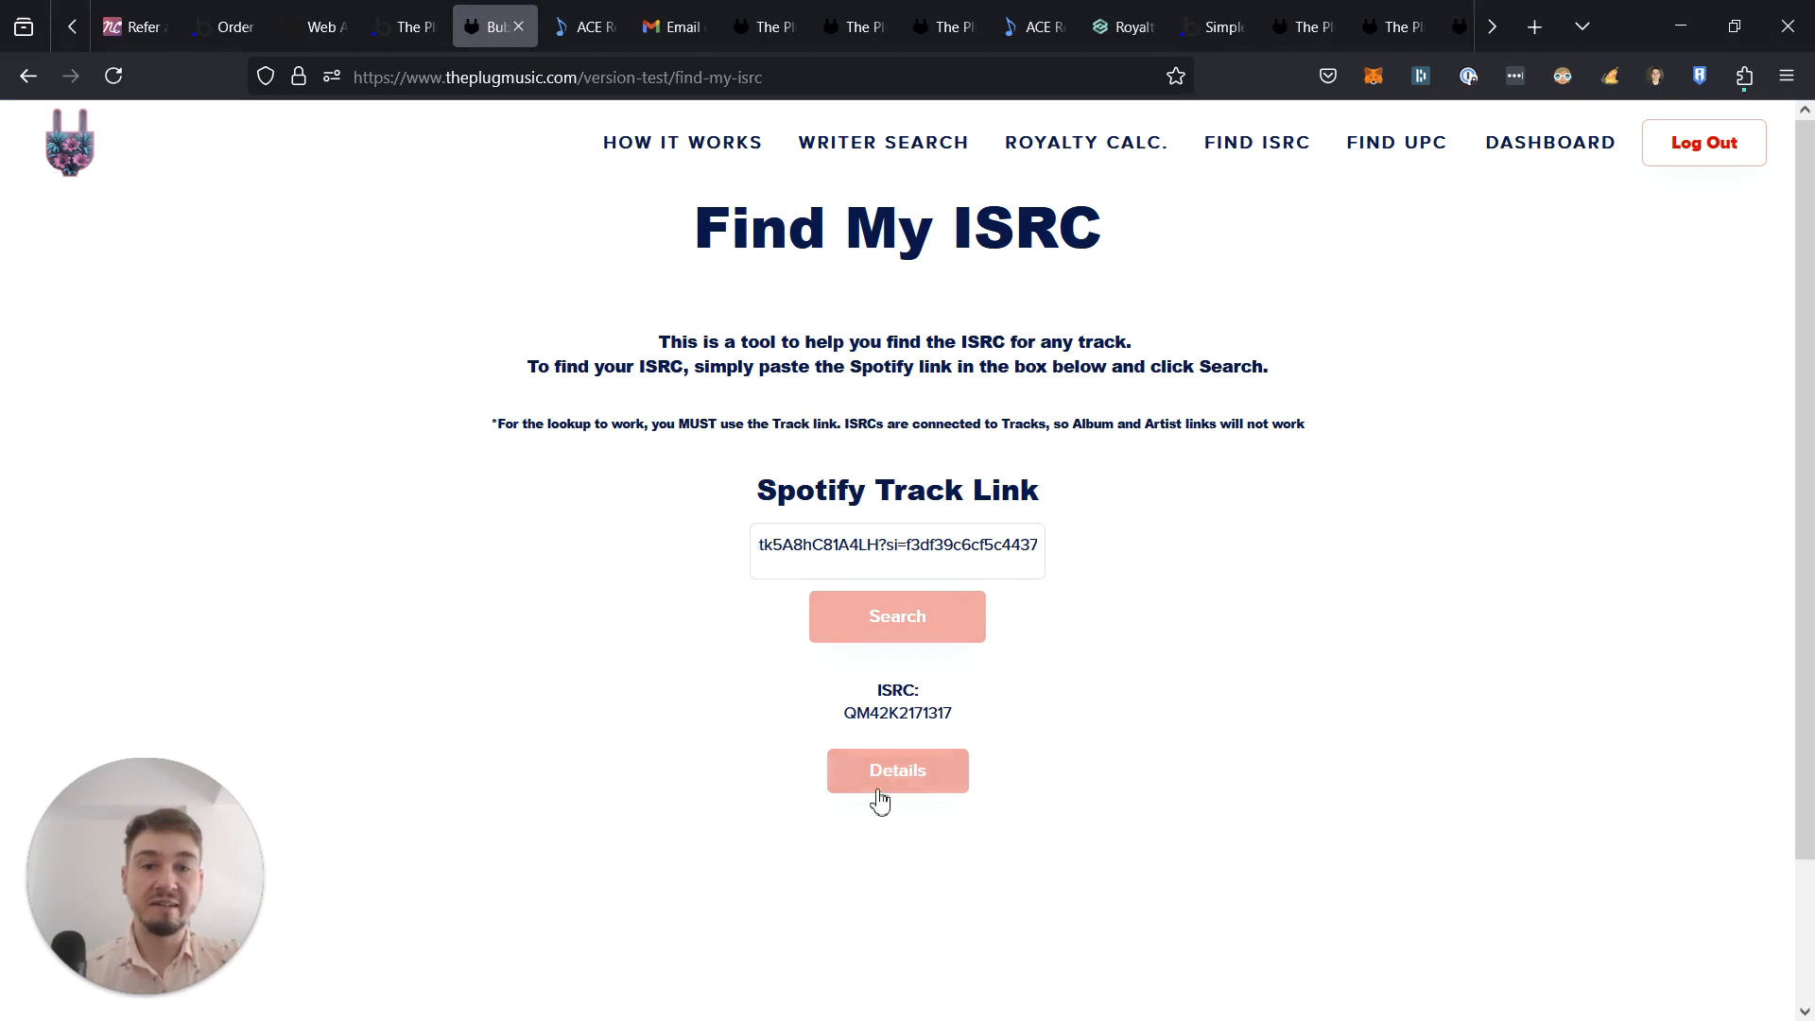
pyautogui.click(941, 772)
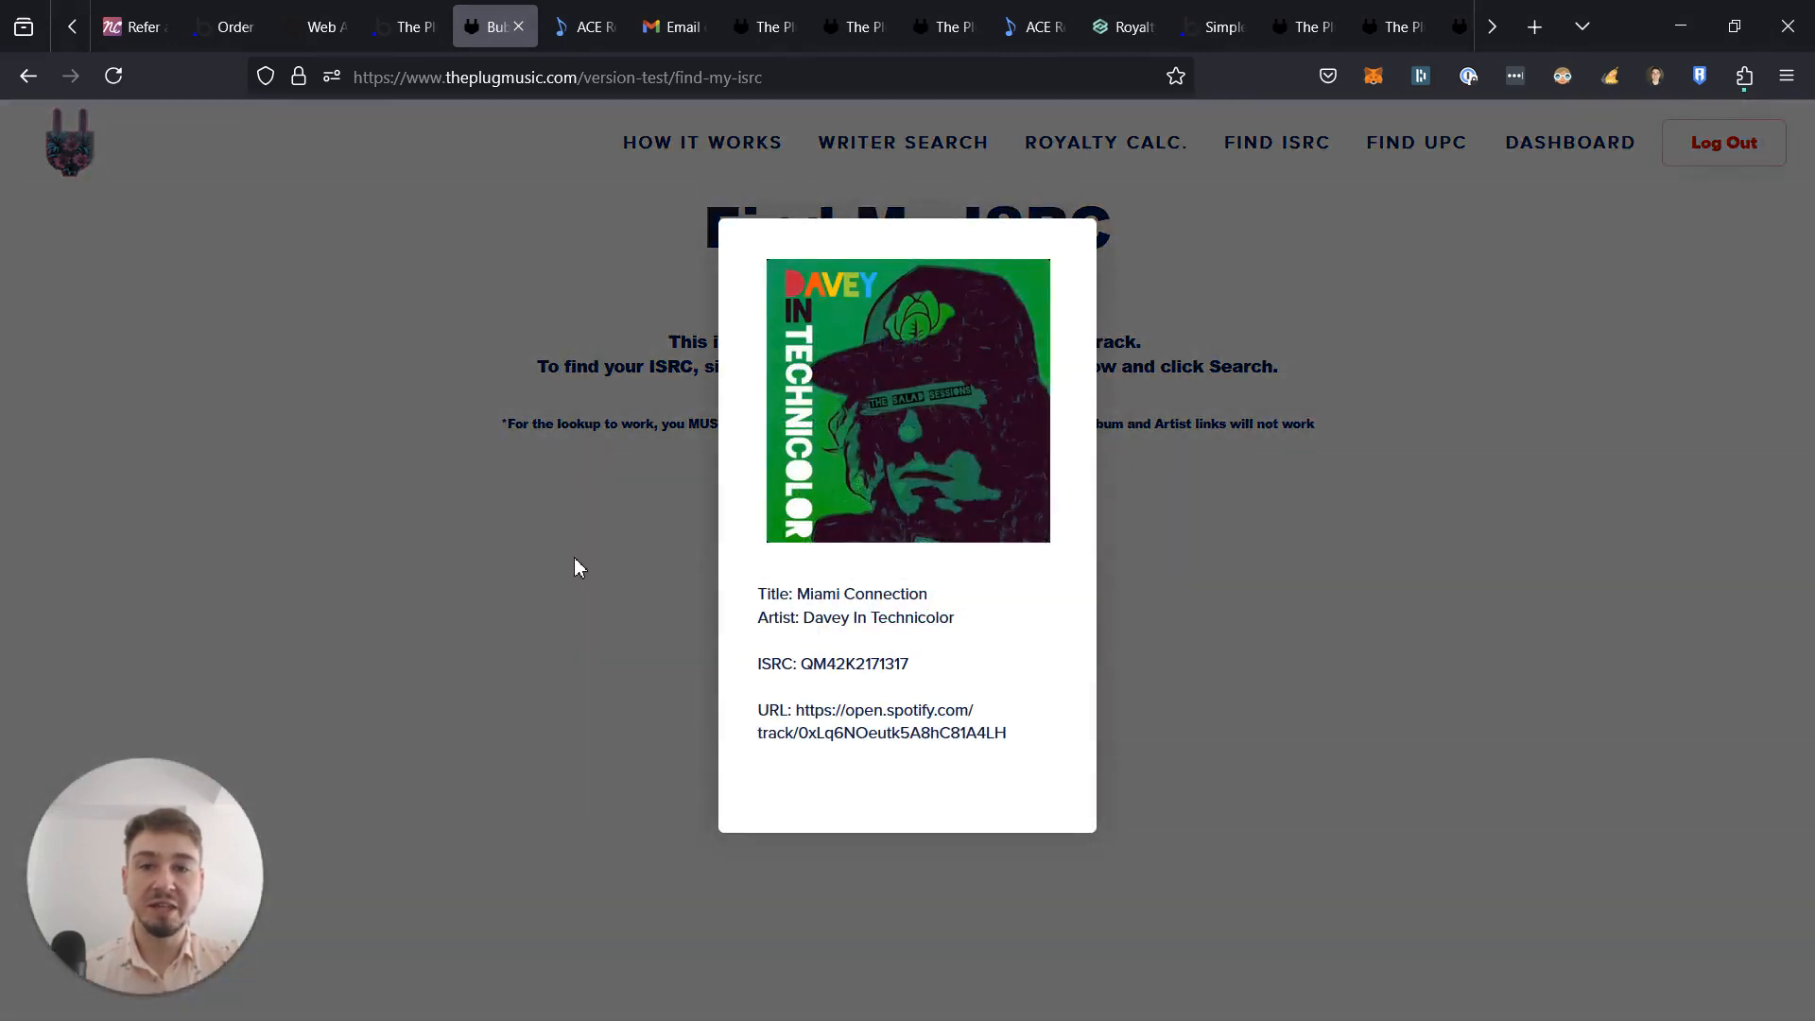
pyautogui.click(1294, 815)
# - Return to the dashboard and review the Miami Connection entry among the ISRC searches
pyautogui.click(1571, 141)
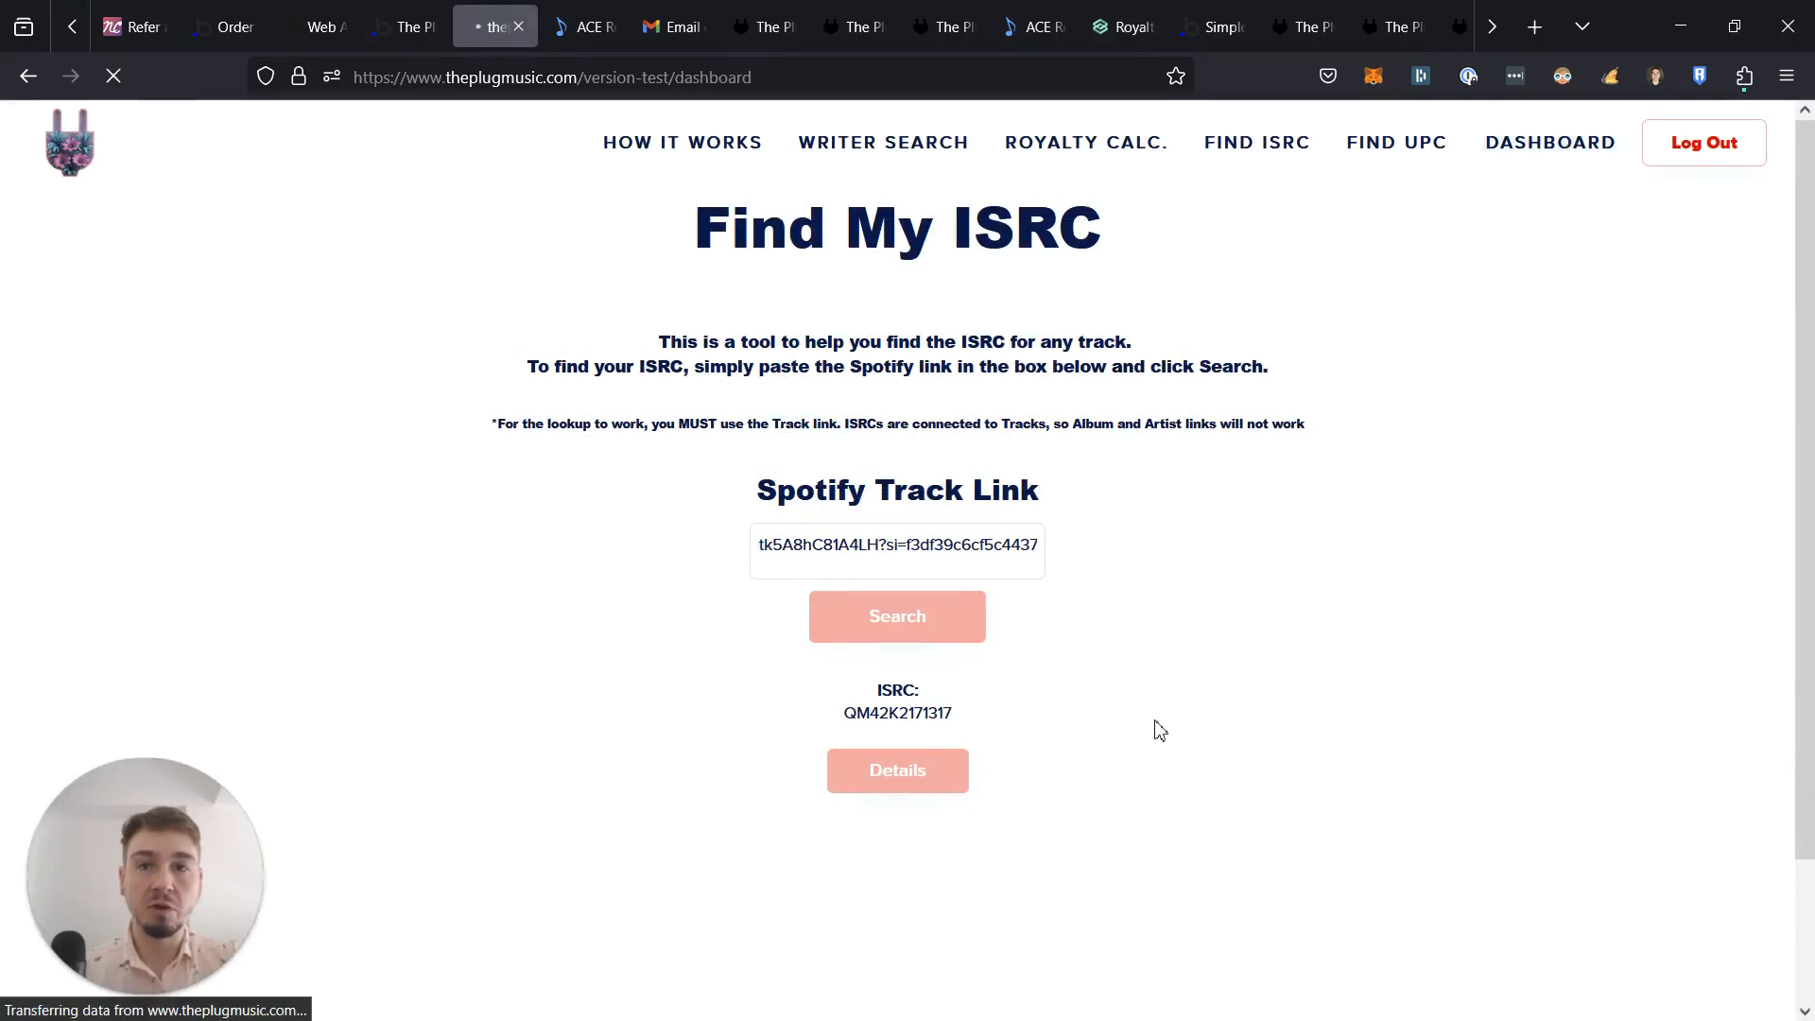
pyautogui.scroll(-4, 1103, 778)
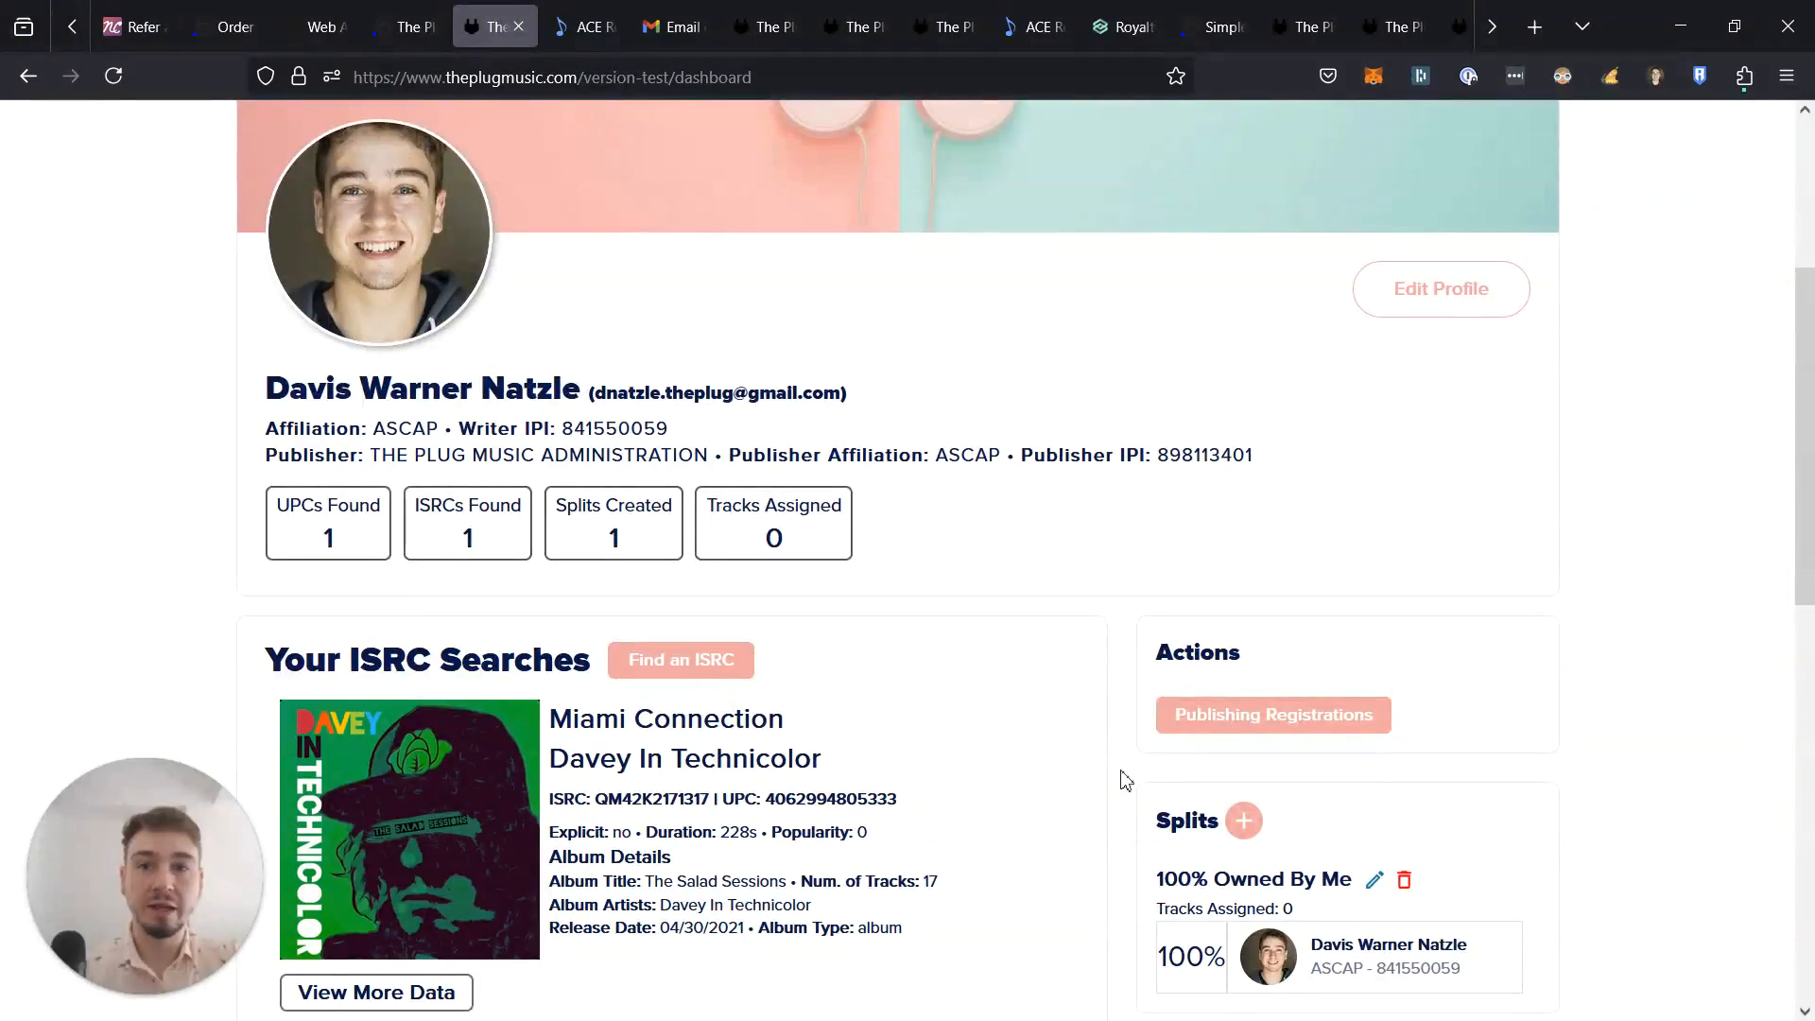
pyautogui.scroll(-3, 1125, 780)
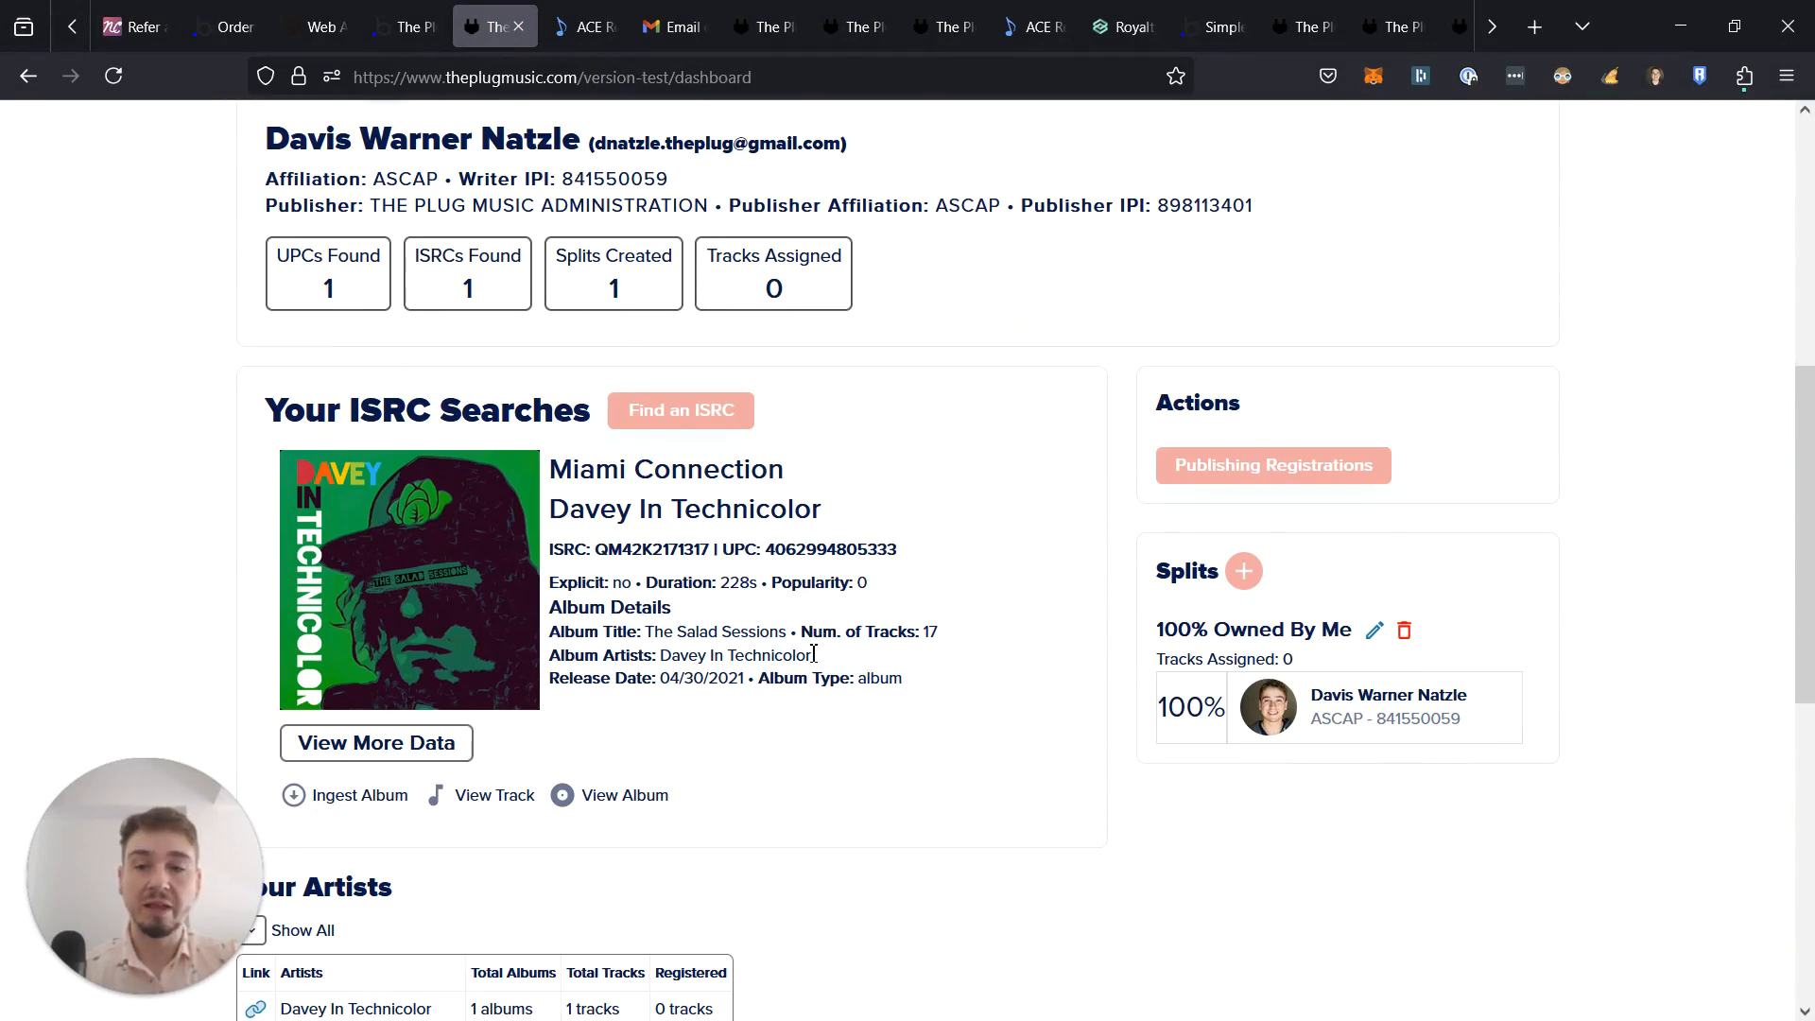
# - Check The Salad Sessions track list in Spotify, and ingest the whole album from the Miami Connection entry on the browser dashboard
pyautogui.hotkey('alt', 'Tab')
pyautogui.scroll(-7, 894, 783)
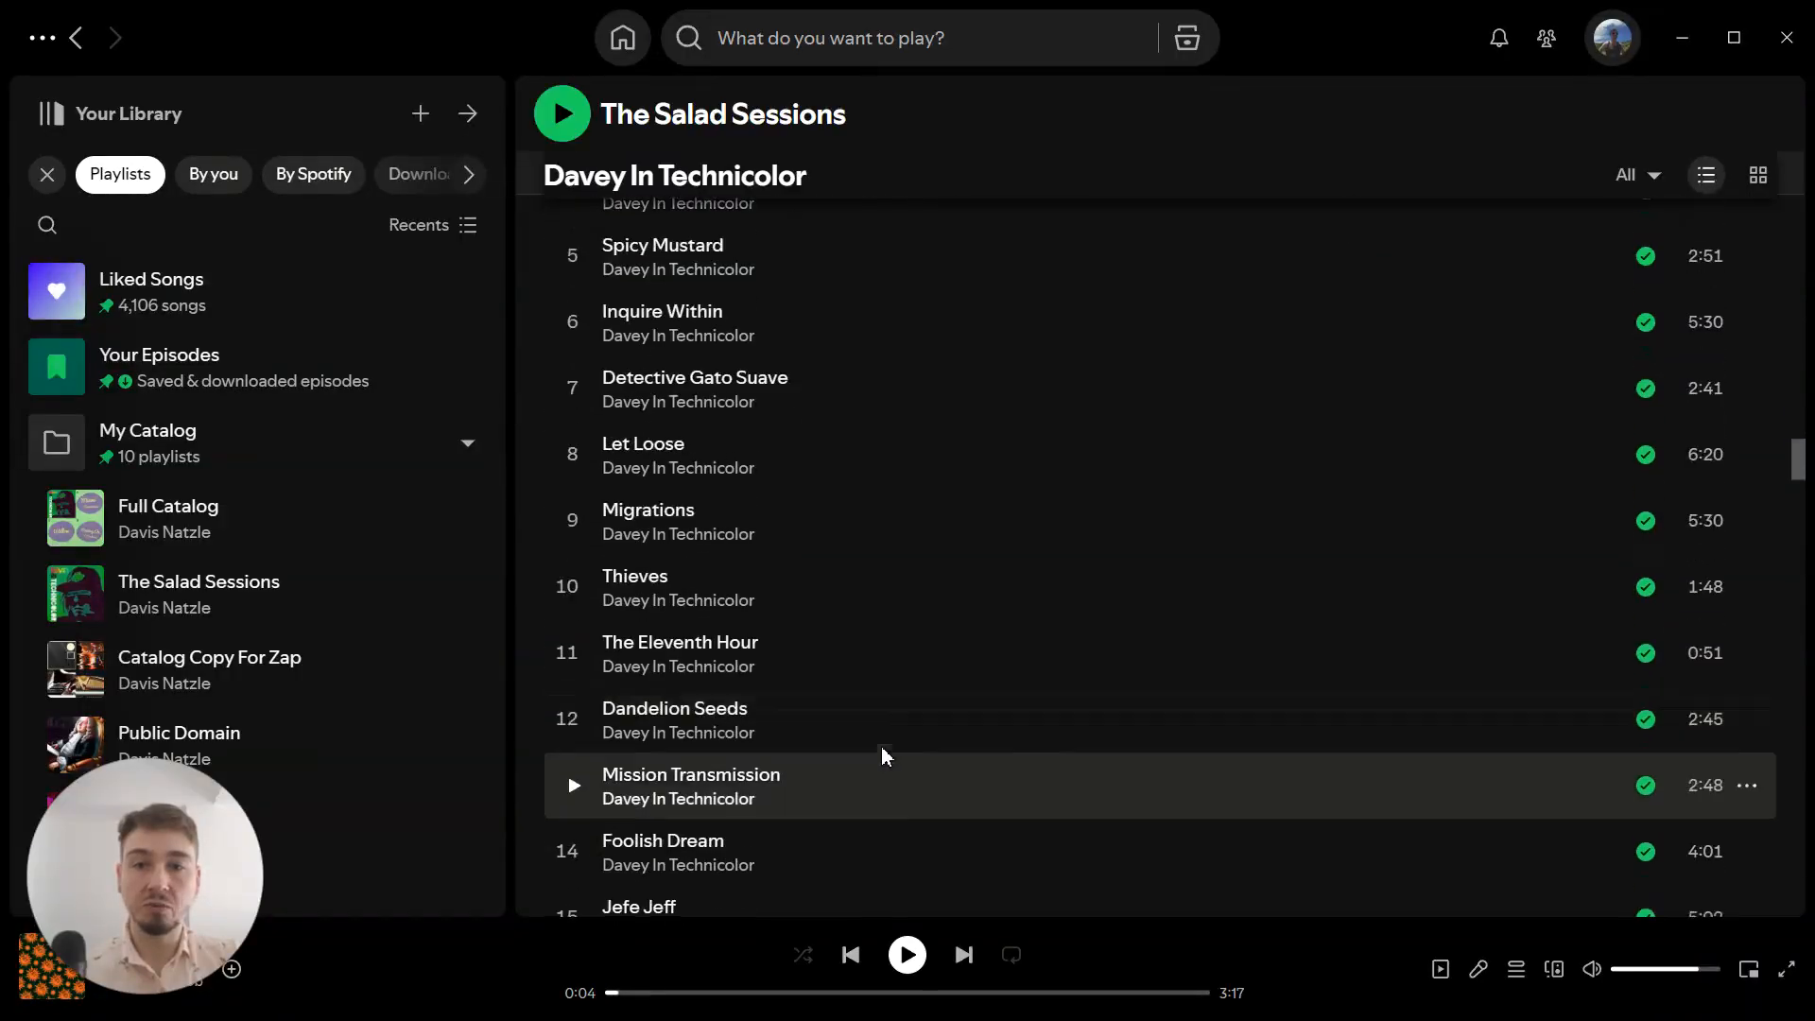
pyautogui.scroll(-4, 879, 747)
pyautogui.scroll(1, 699, 738)
pyautogui.scroll(6, 820, 775)
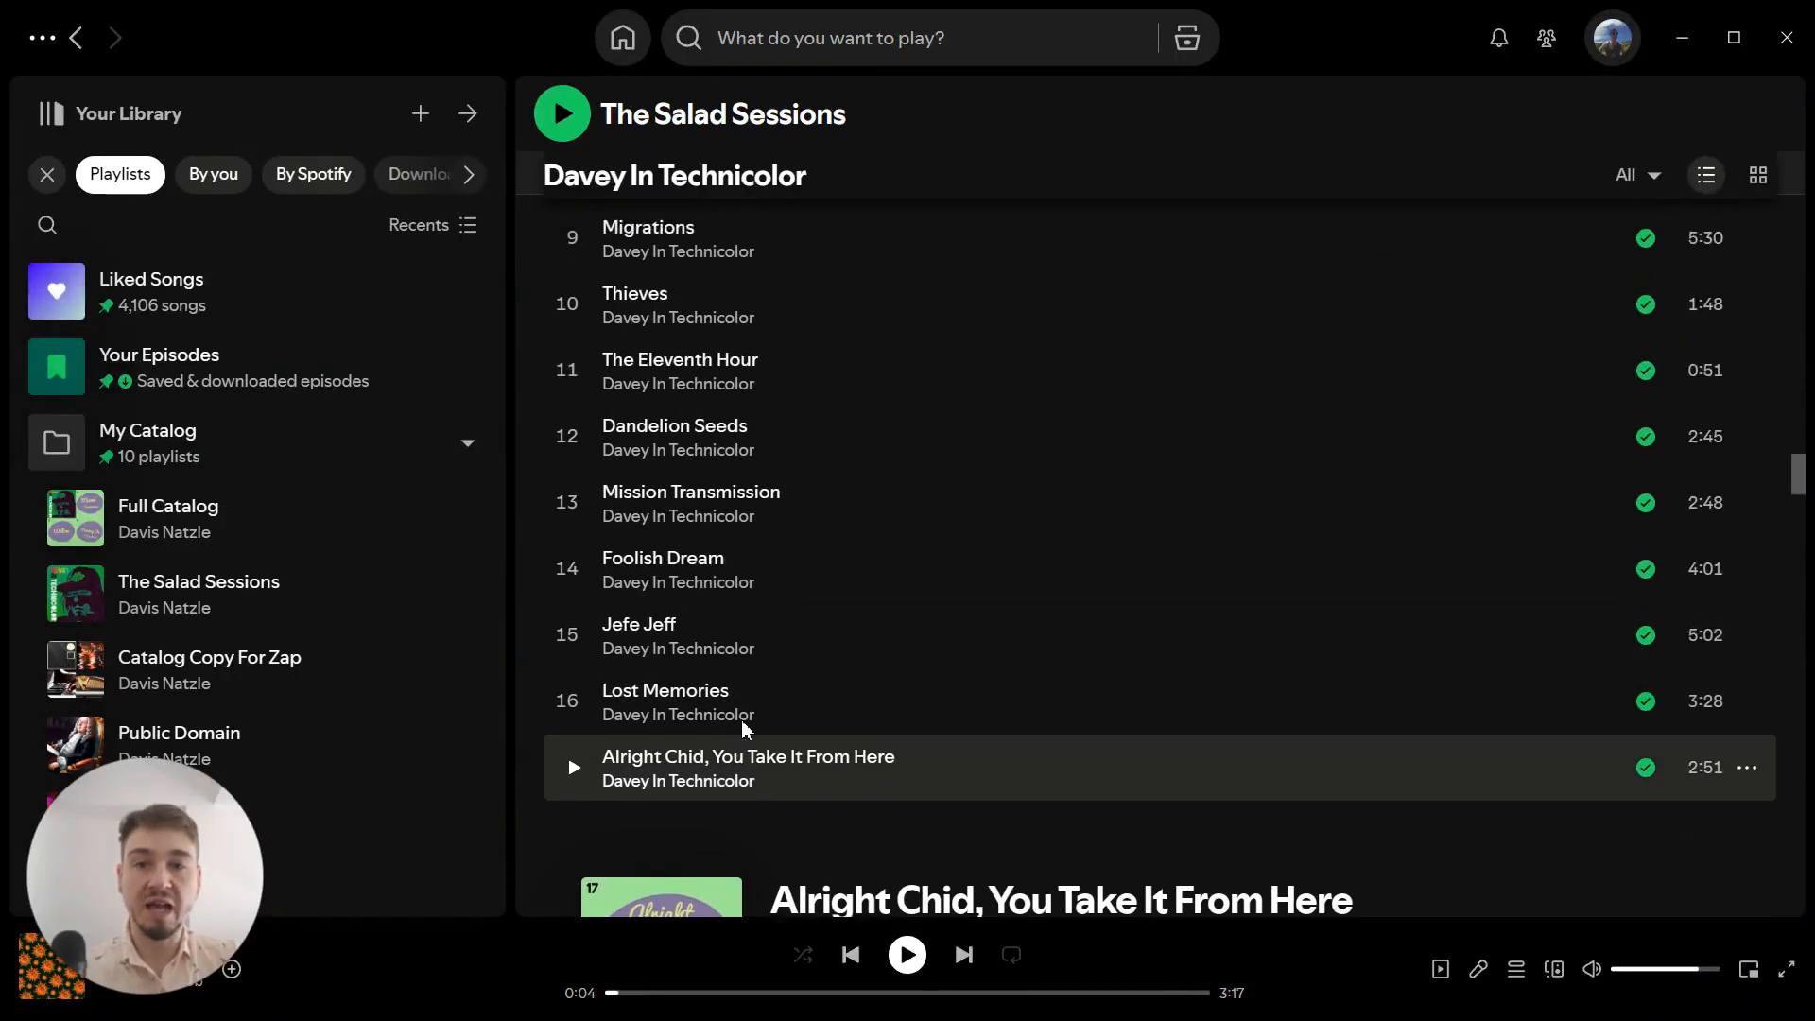
pyautogui.hotkey('alt', 'Tab')
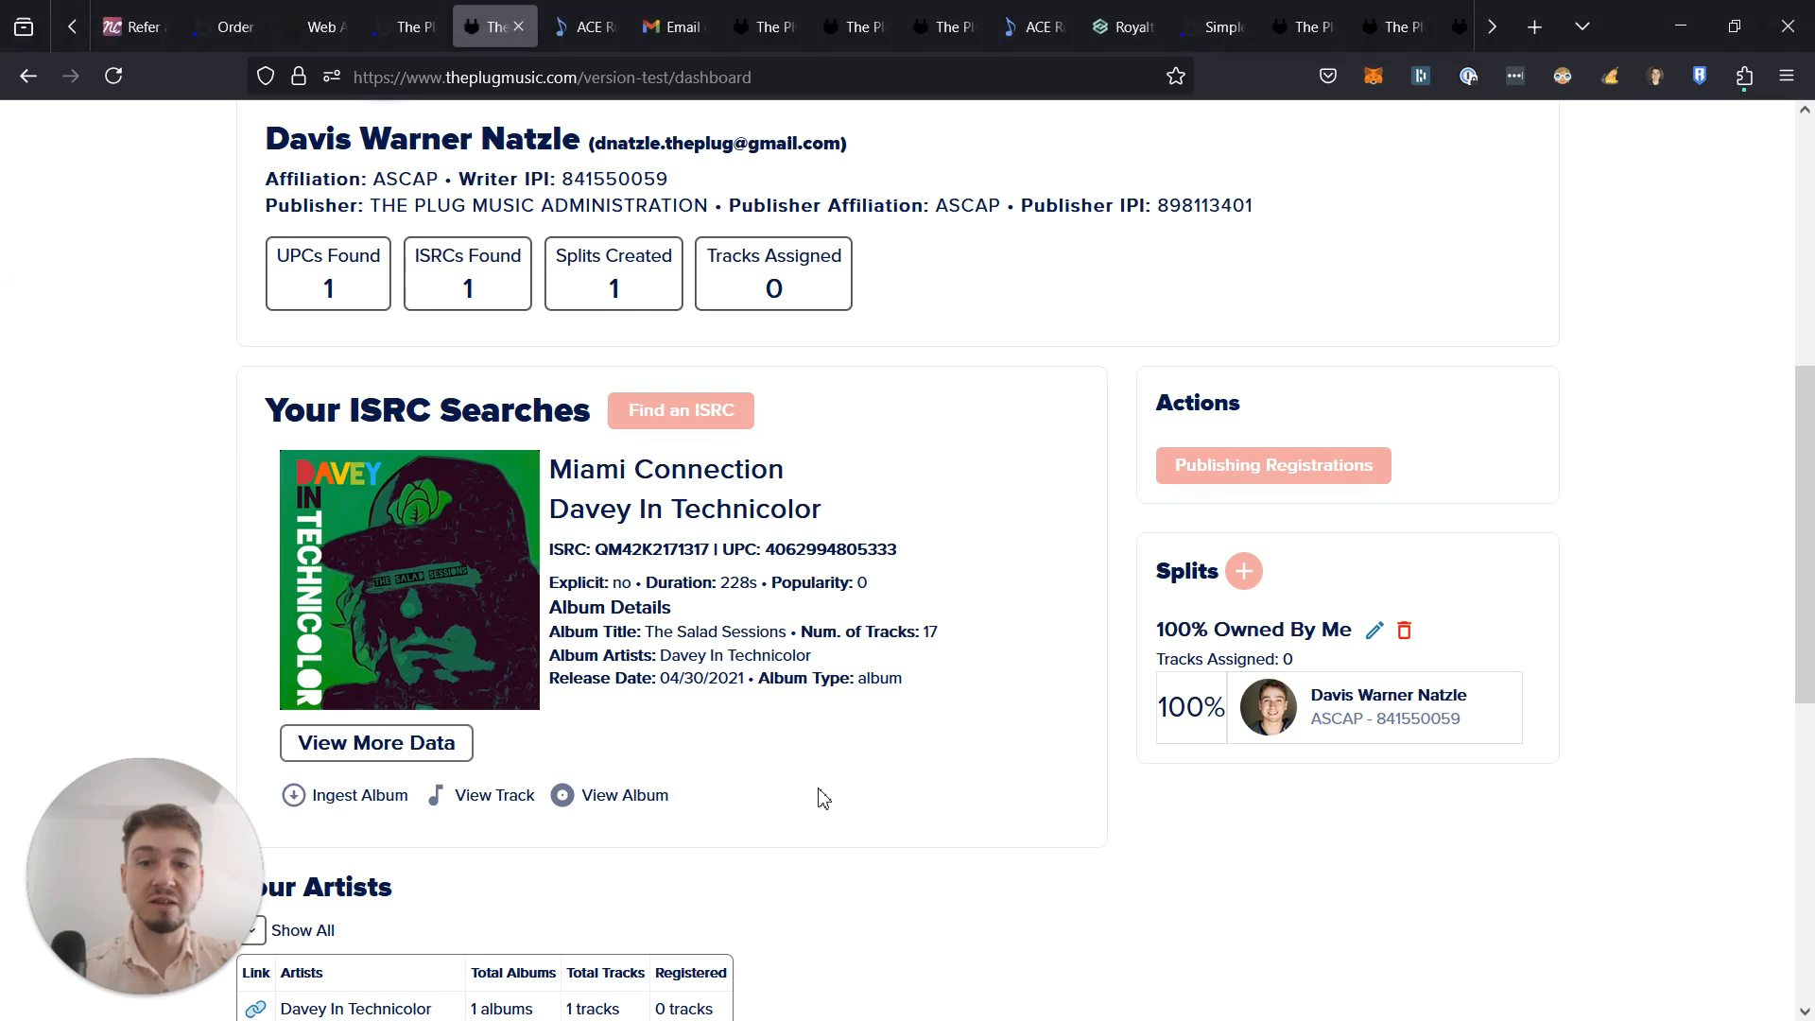
pyautogui.click(300, 801)
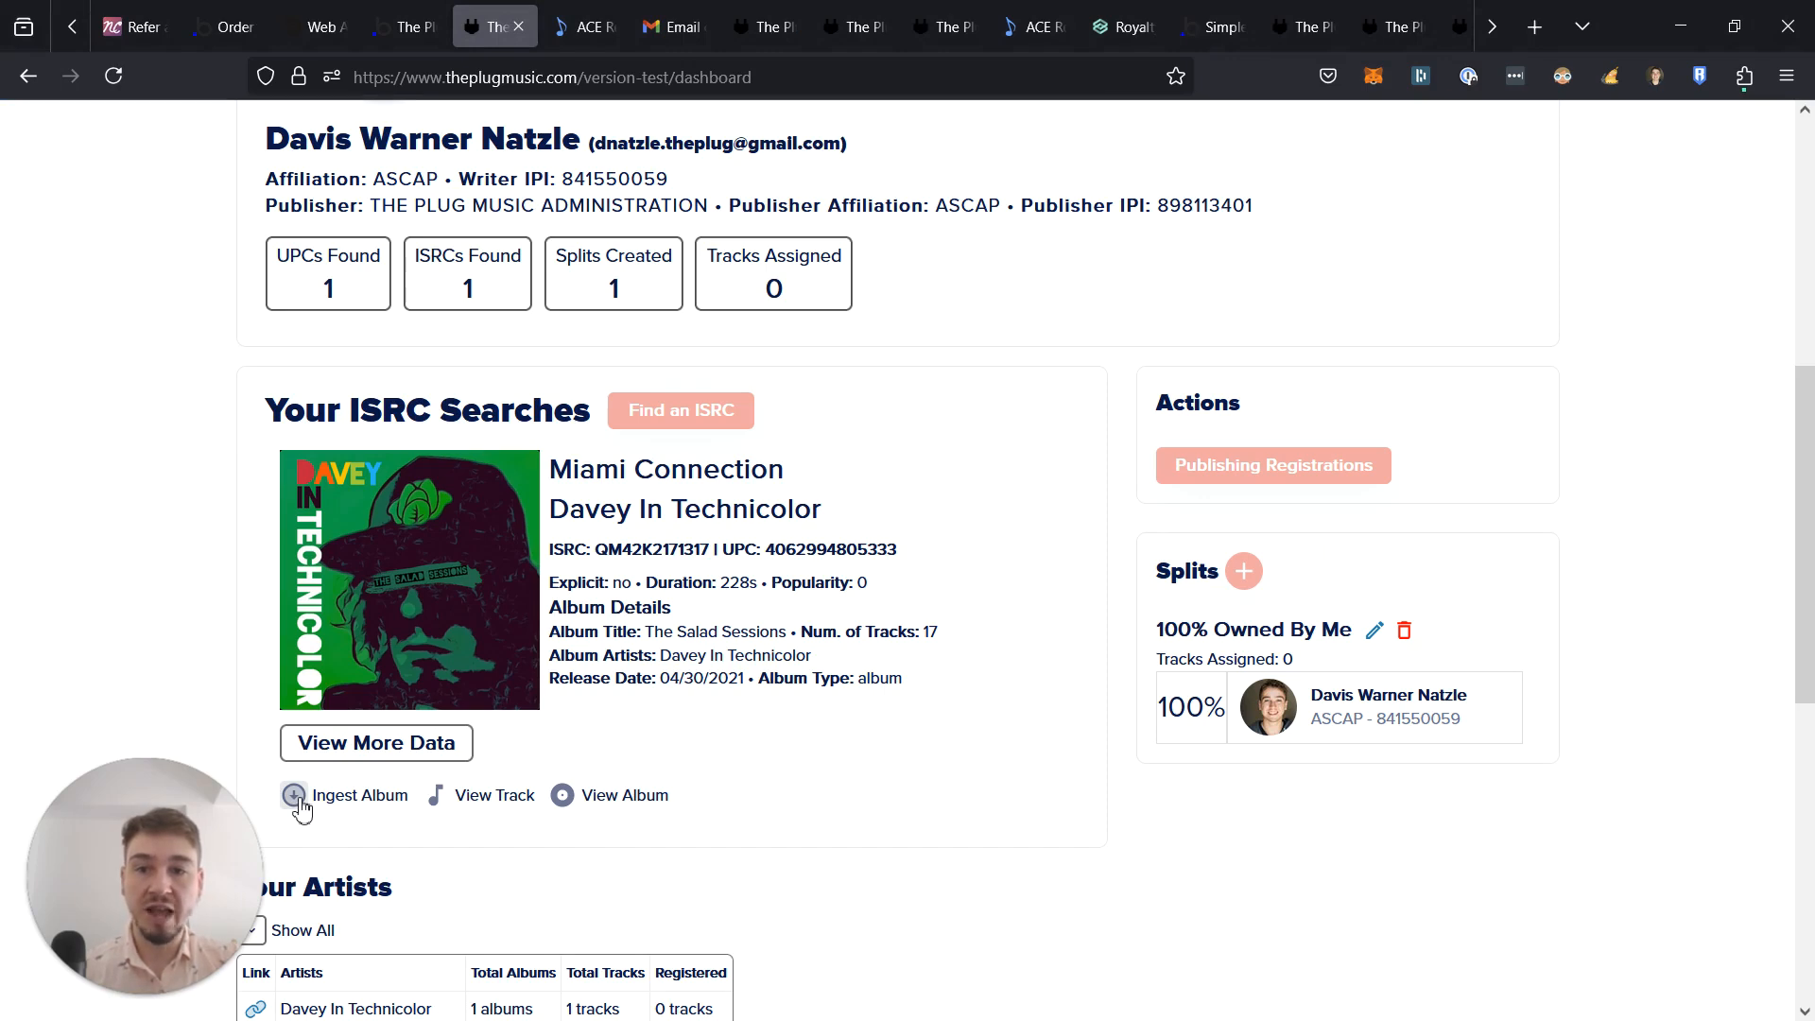
pyautogui.scroll(-10, 685, 819)
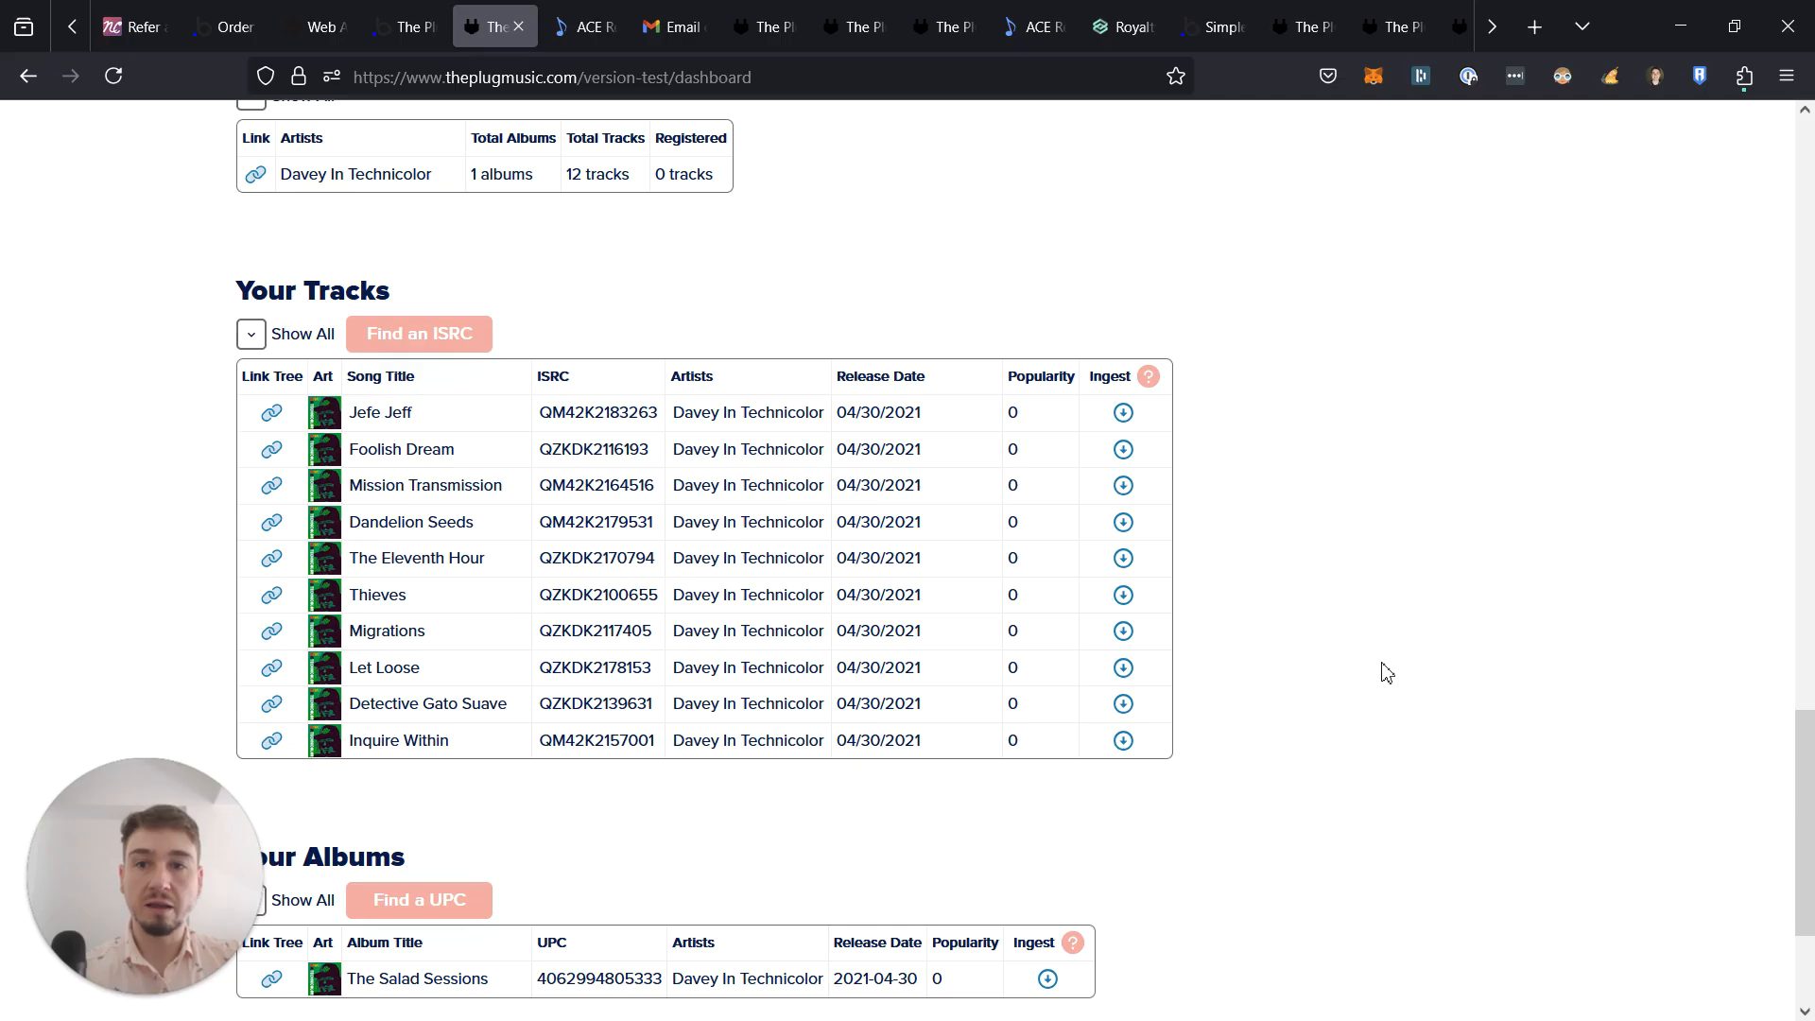
# - Switch to Spotify and copy the album link of DEEP BLUE by Davey In Technicolor
pyautogui.hotkey('alt', 'Tab')
pyautogui.scroll(10, 1352, 681)
pyautogui.scroll(15, 1347, 724)
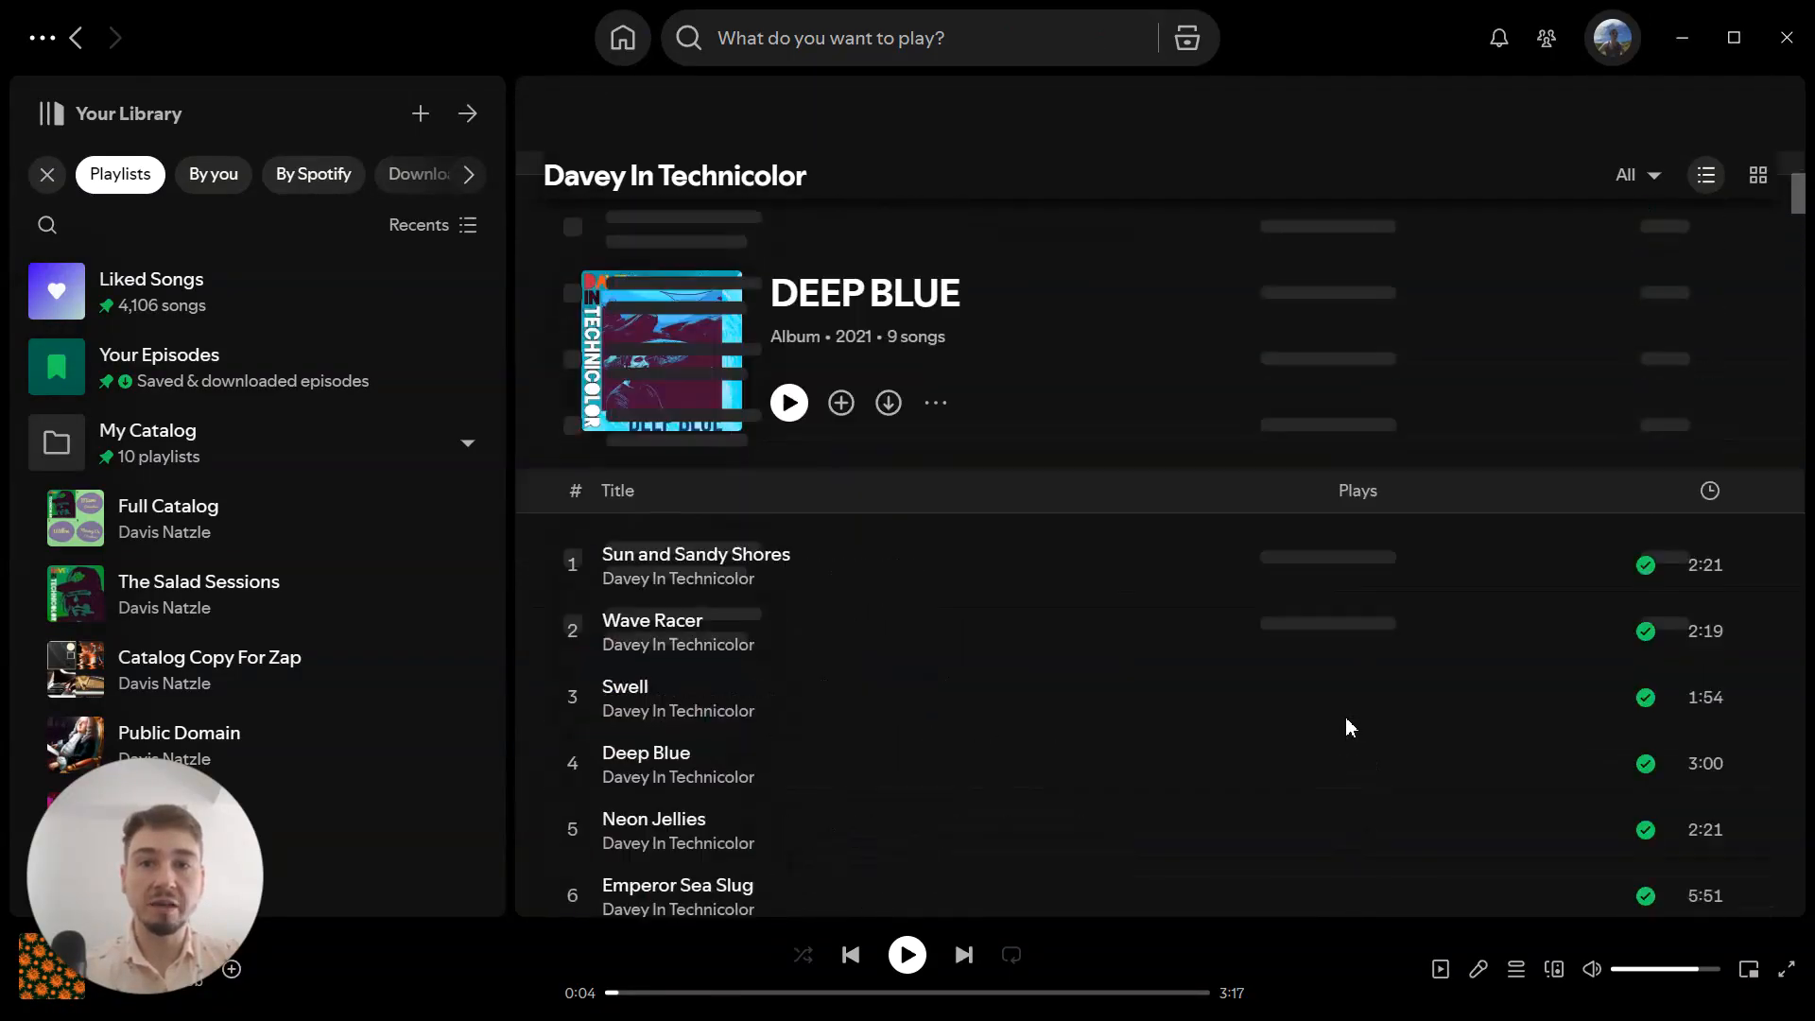
pyautogui.click(935, 403)
pyautogui.moveTo(1034, 722)
pyautogui.click(1244, 734)
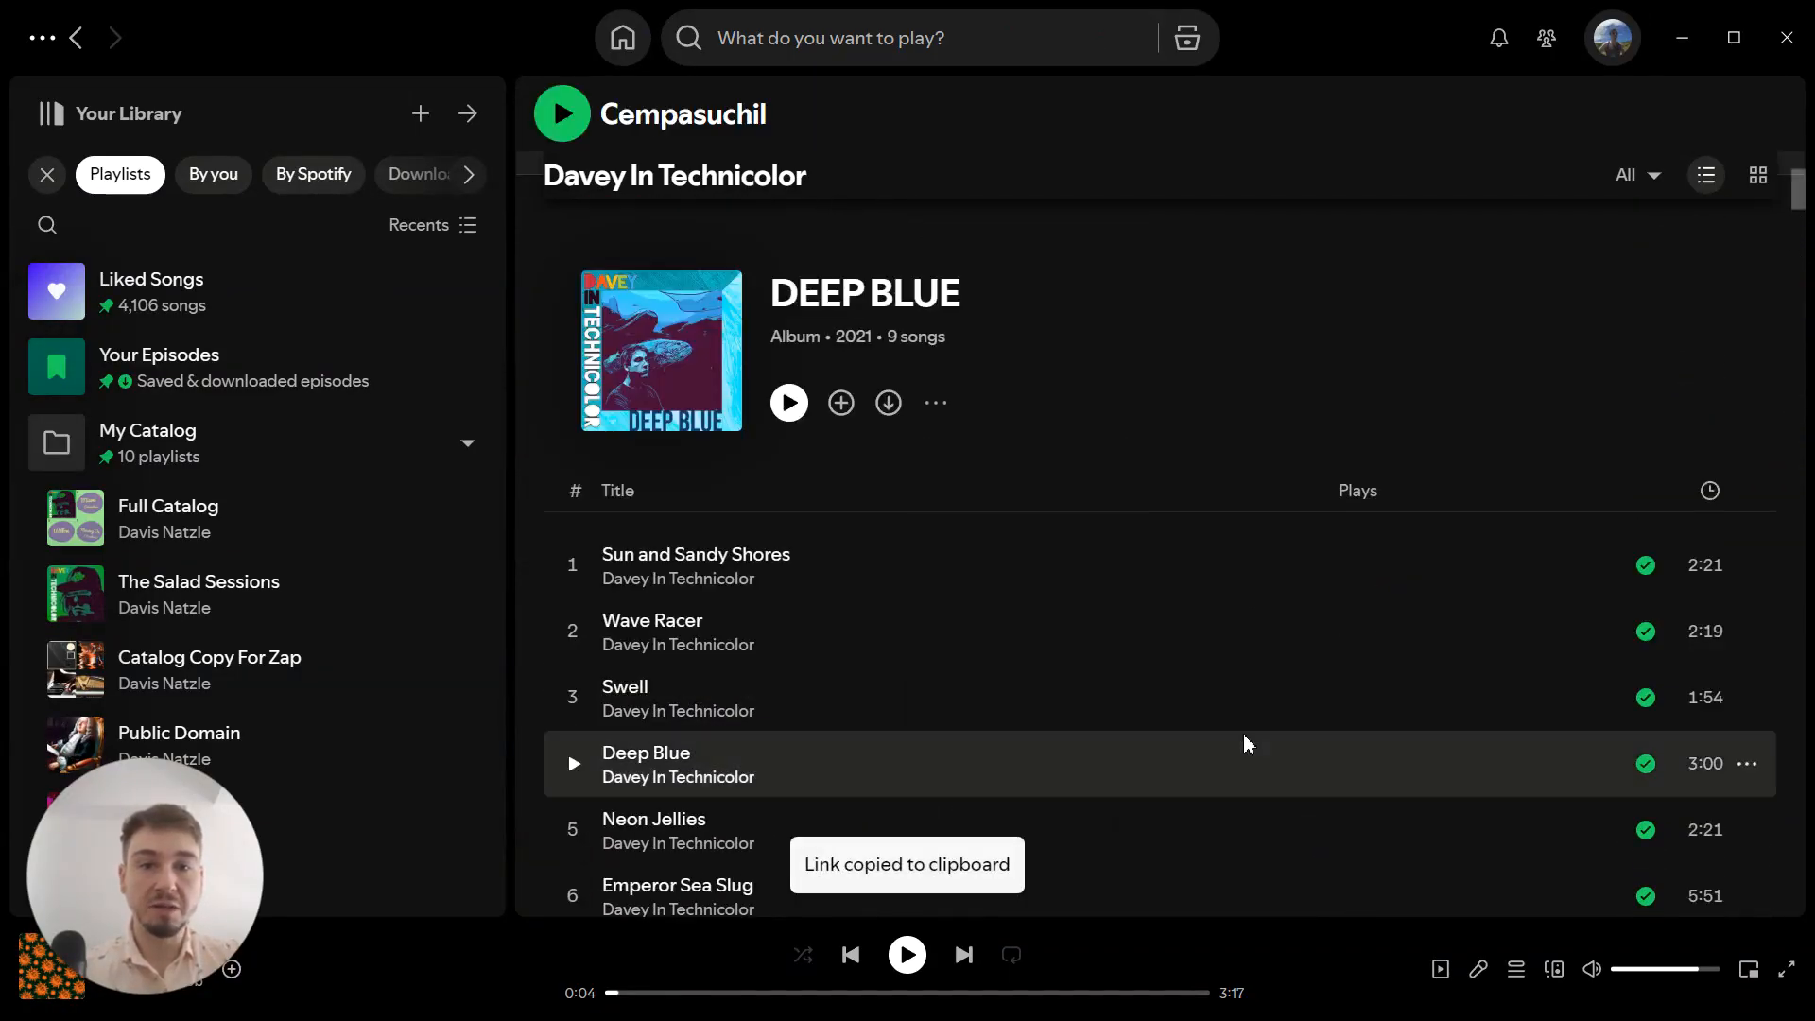
# - Switch to the browser, open the UPC finder from the dashboard's albums section and search with the copied DEEP BLUE album link
pyautogui.hotkey('alt', 'Tab')
pyautogui.scroll(-3, 1160, 803)
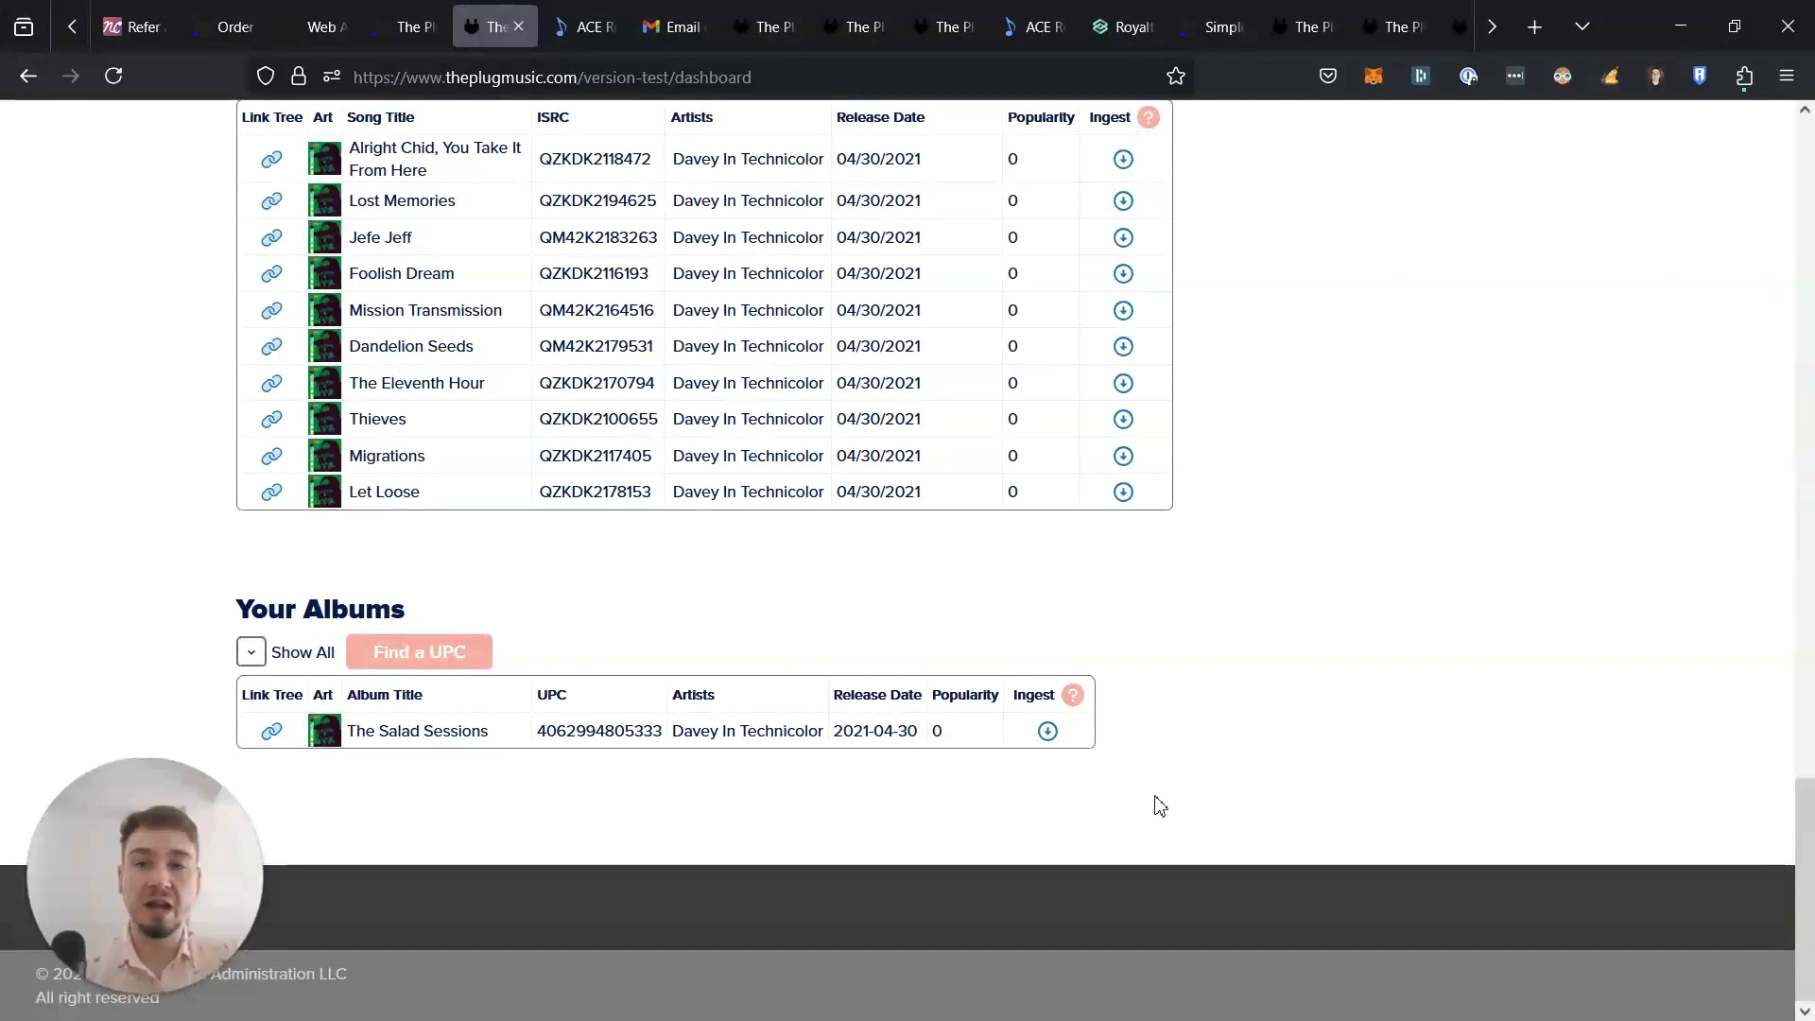
pyautogui.click(441, 662)
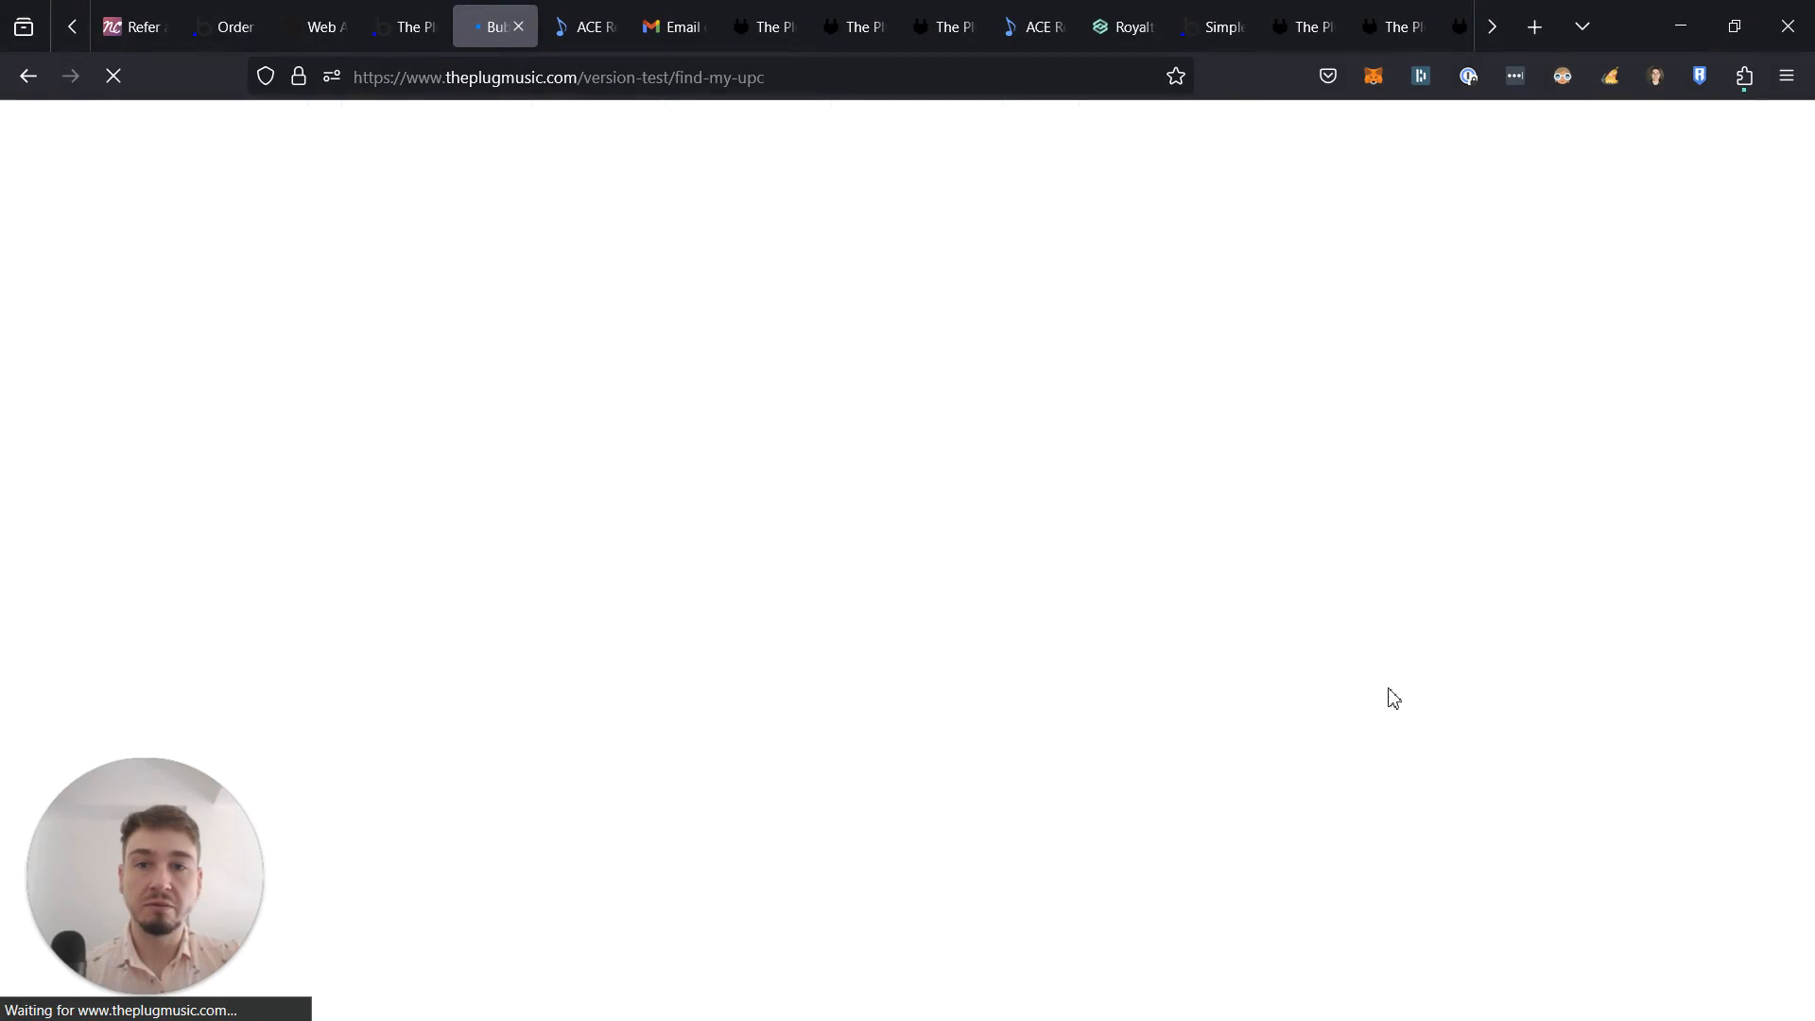
pyautogui.click(907, 539)
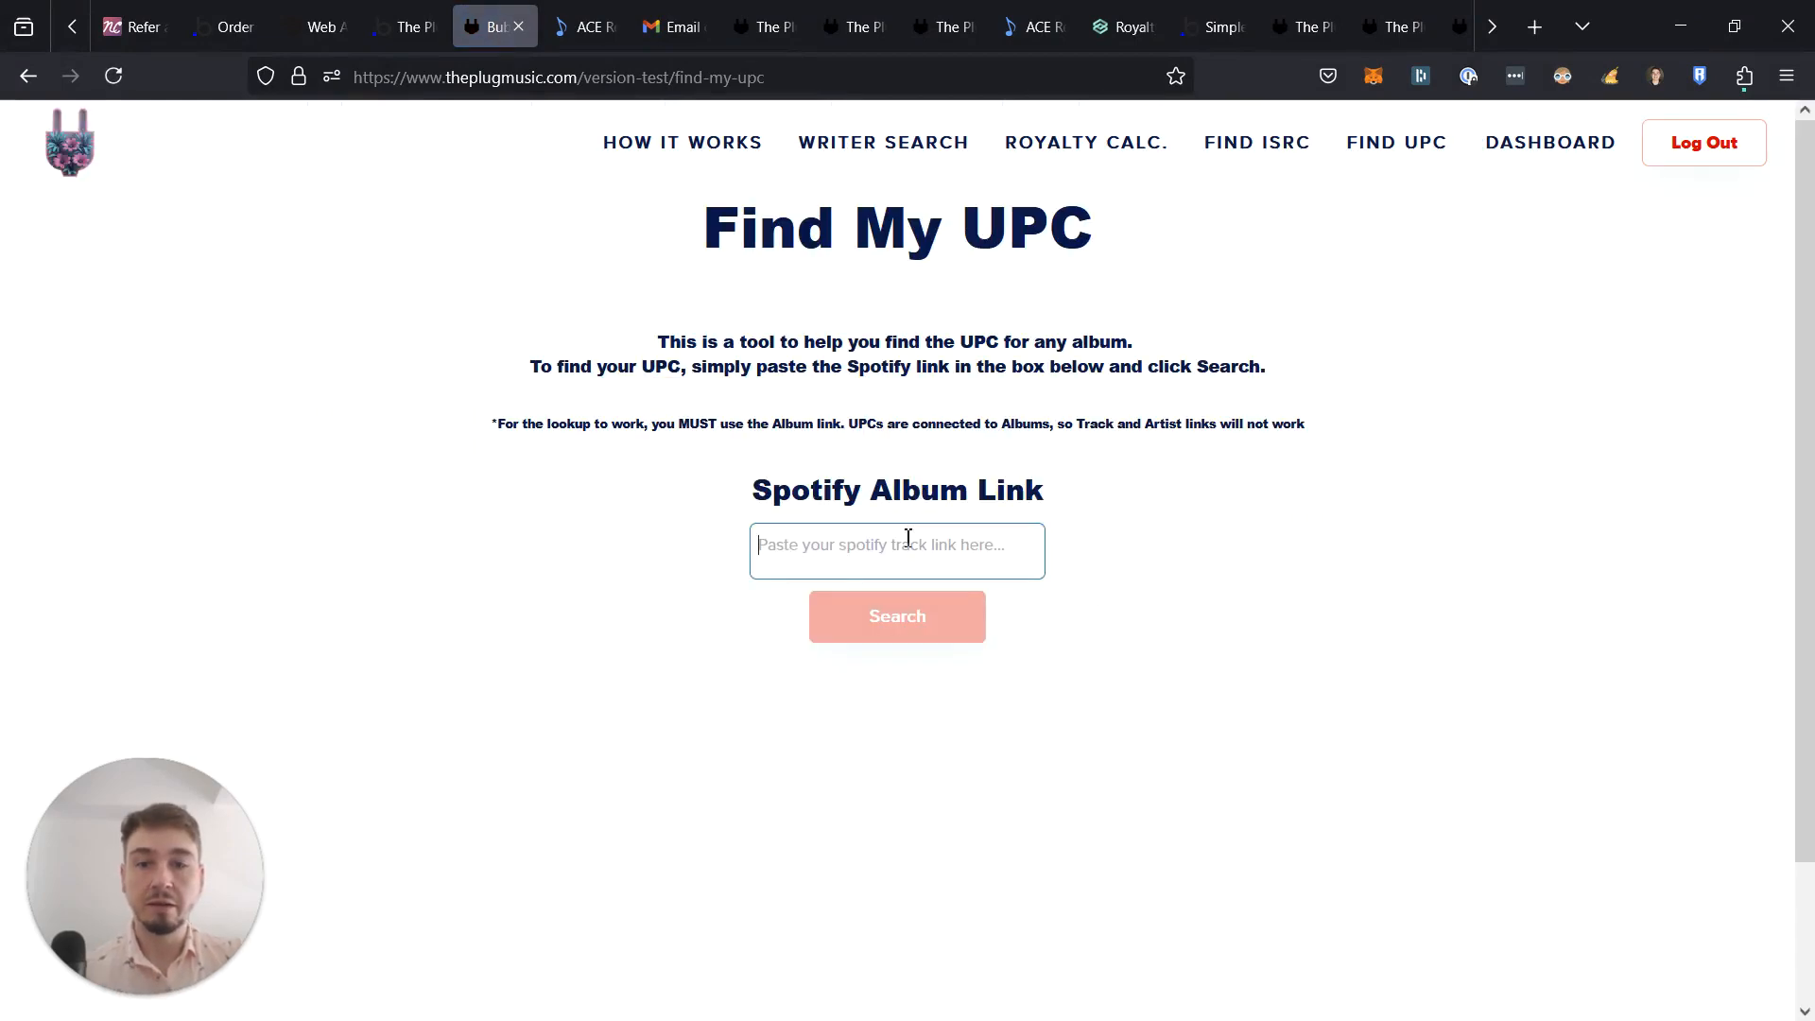
pyautogui.hotkey('ctrl', 'v')
pyautogui.click(932, 619)
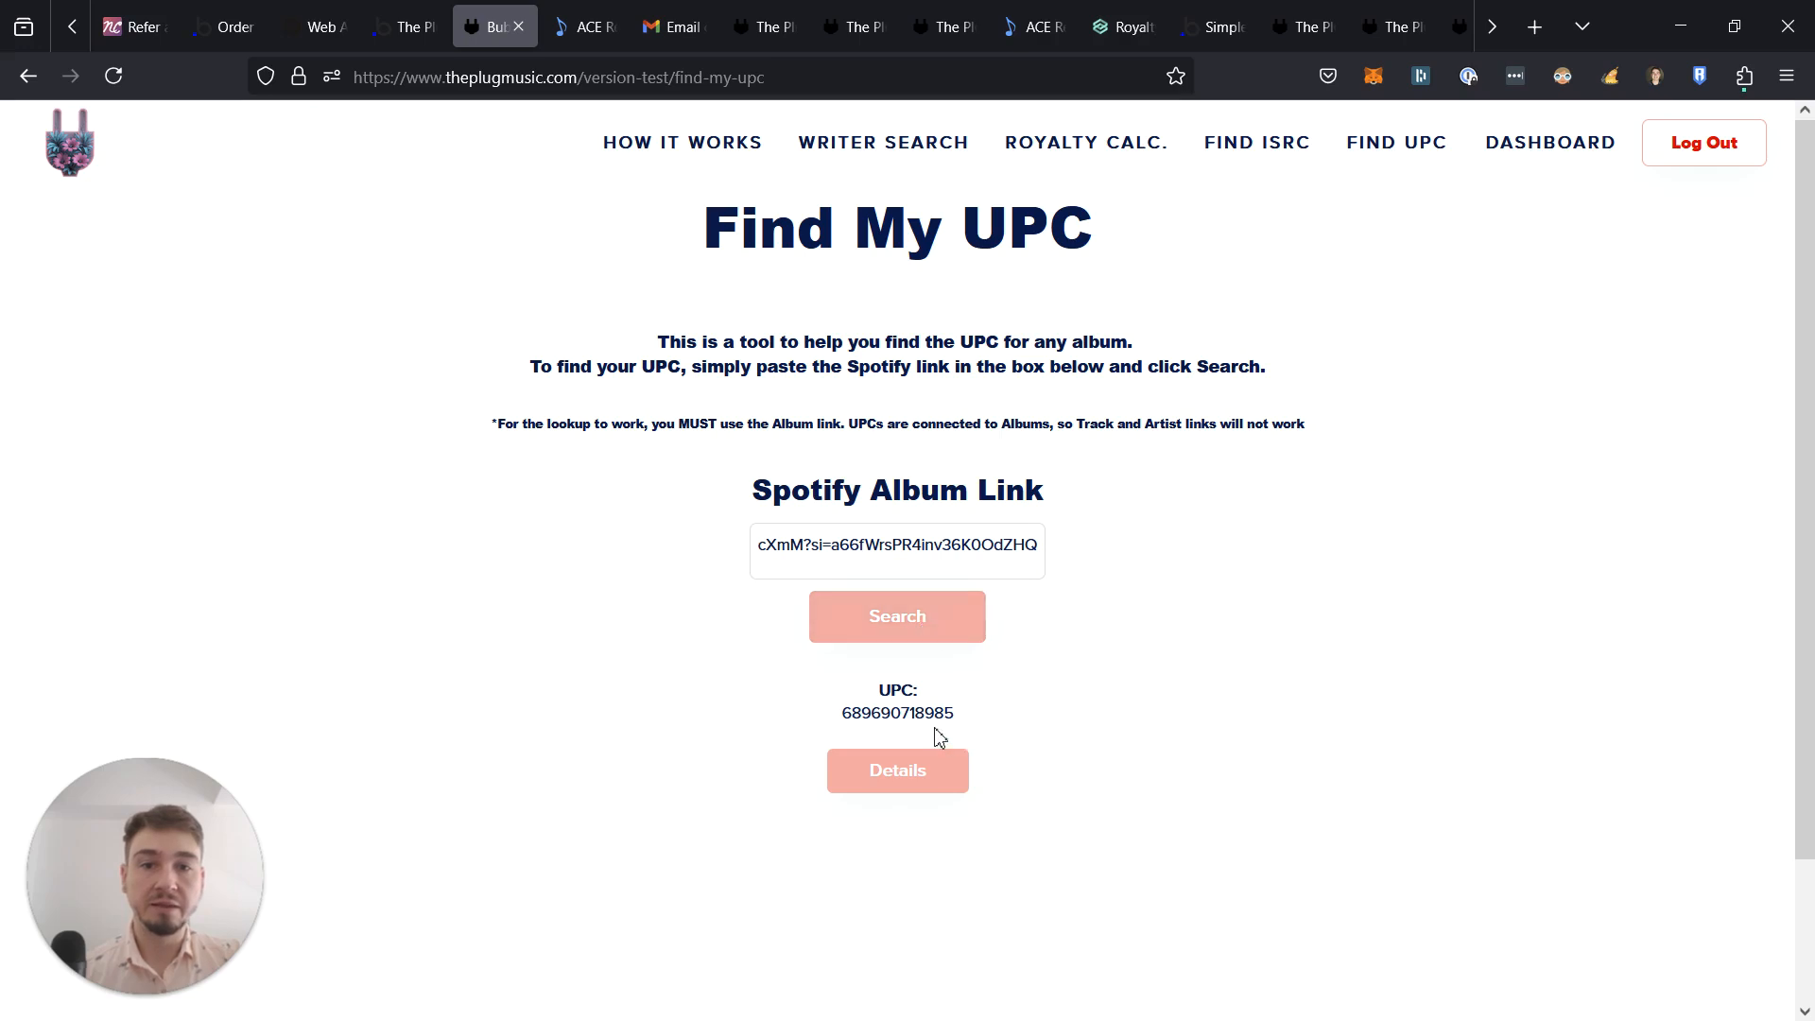
# - Return to the dashboard, ingest the DEEP BLUE album from the albums table and check its tracks in the tracks table
pyautogui.click(1556, 155)
pyautogui.scroll(-7, 1208, 657)
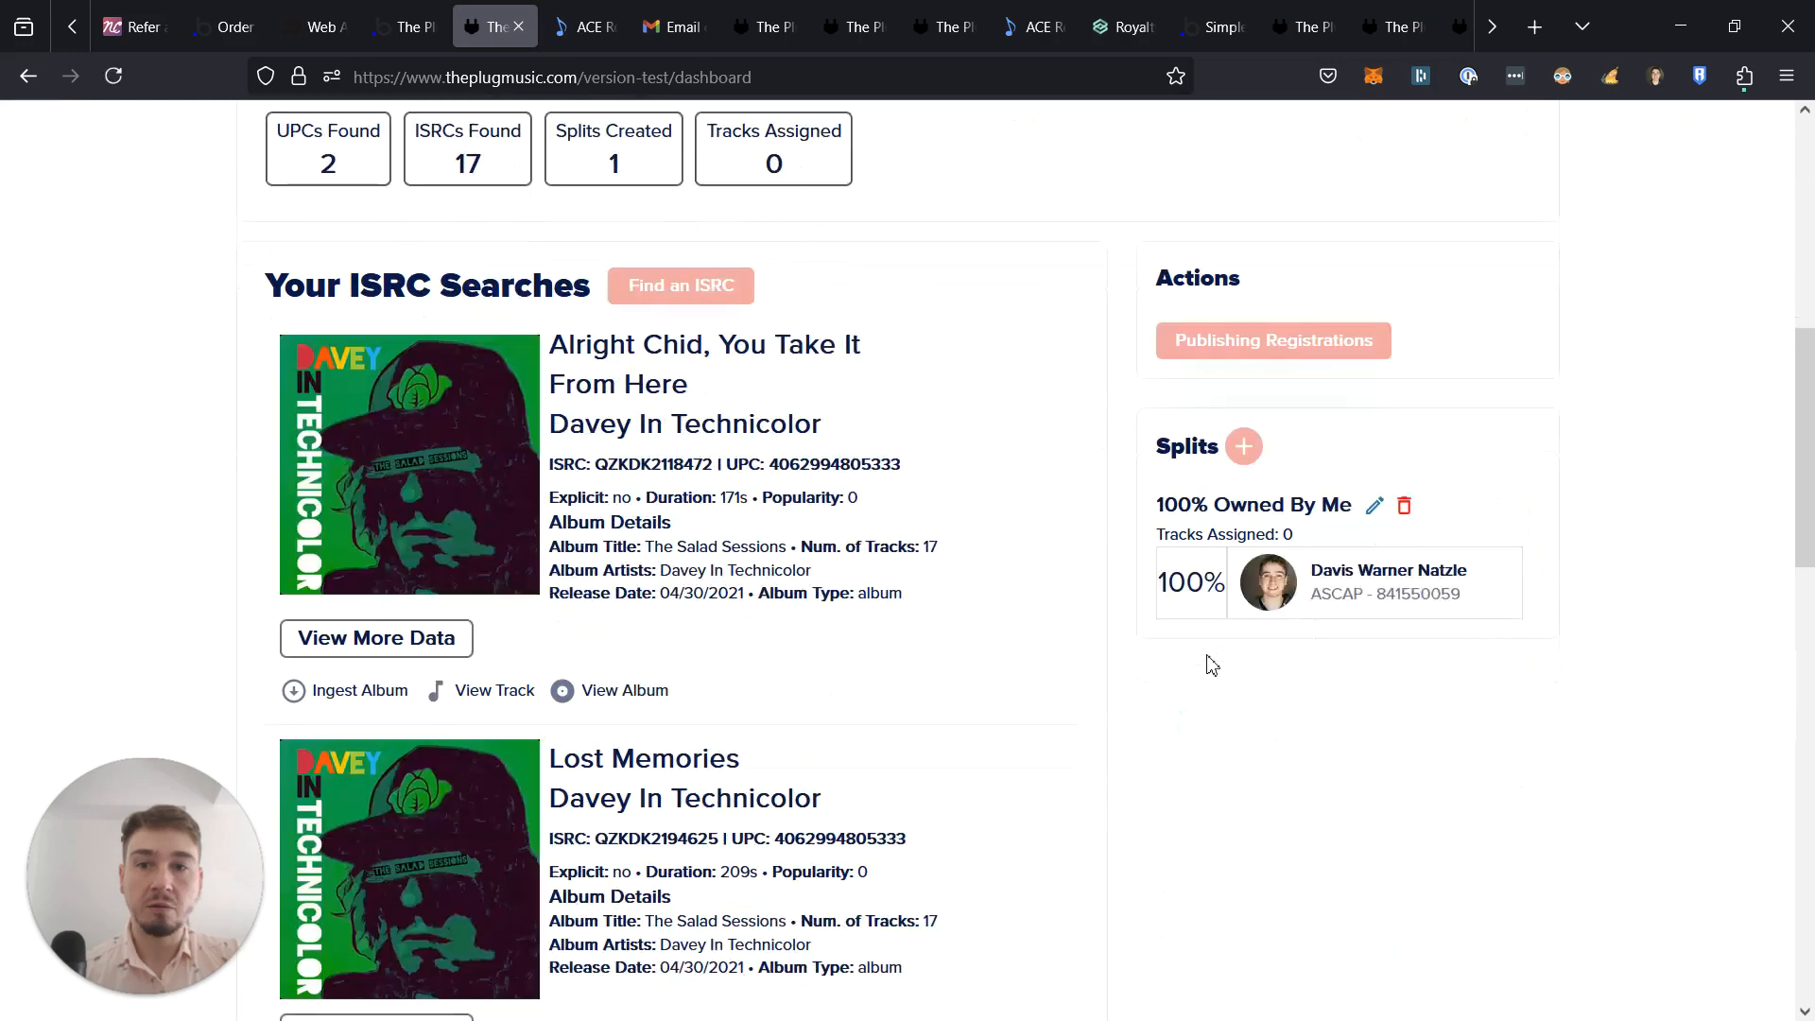
pyautogui.scroll(-15, 1206, 662)
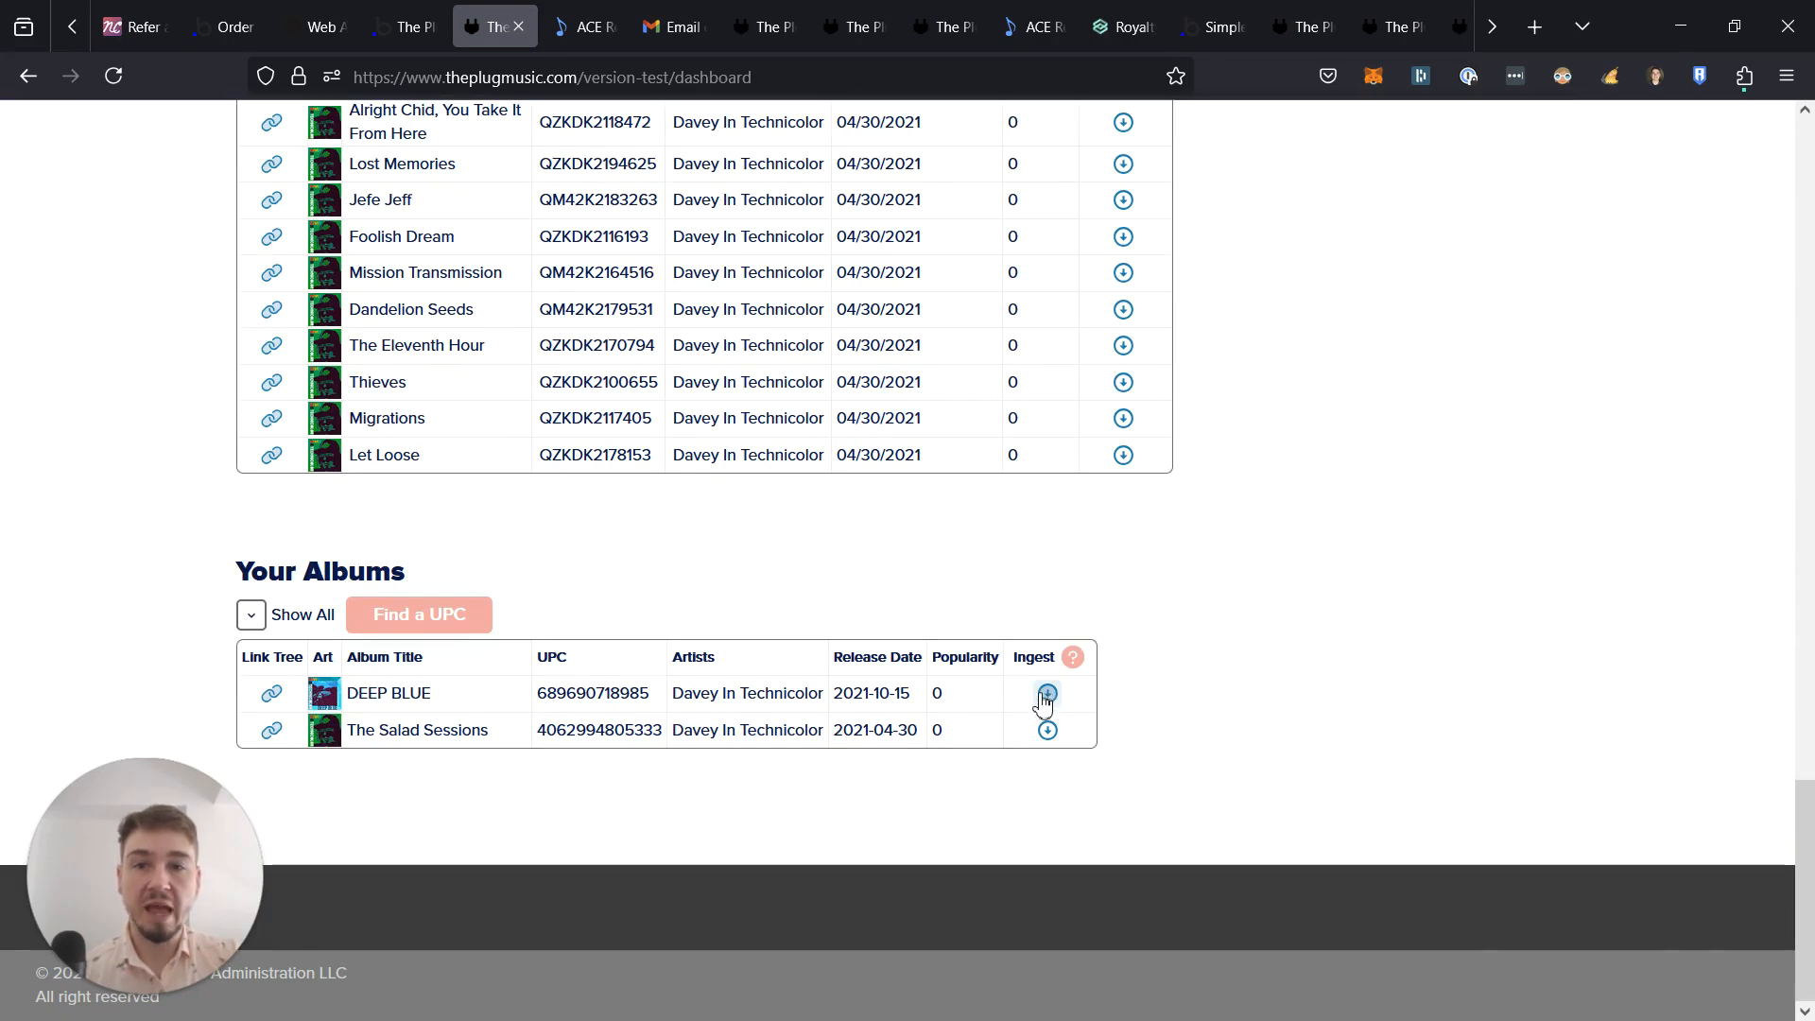
pyautogui.scroll(7, 1089, 743)
pyautogui.scroll(-3, 690, 540)
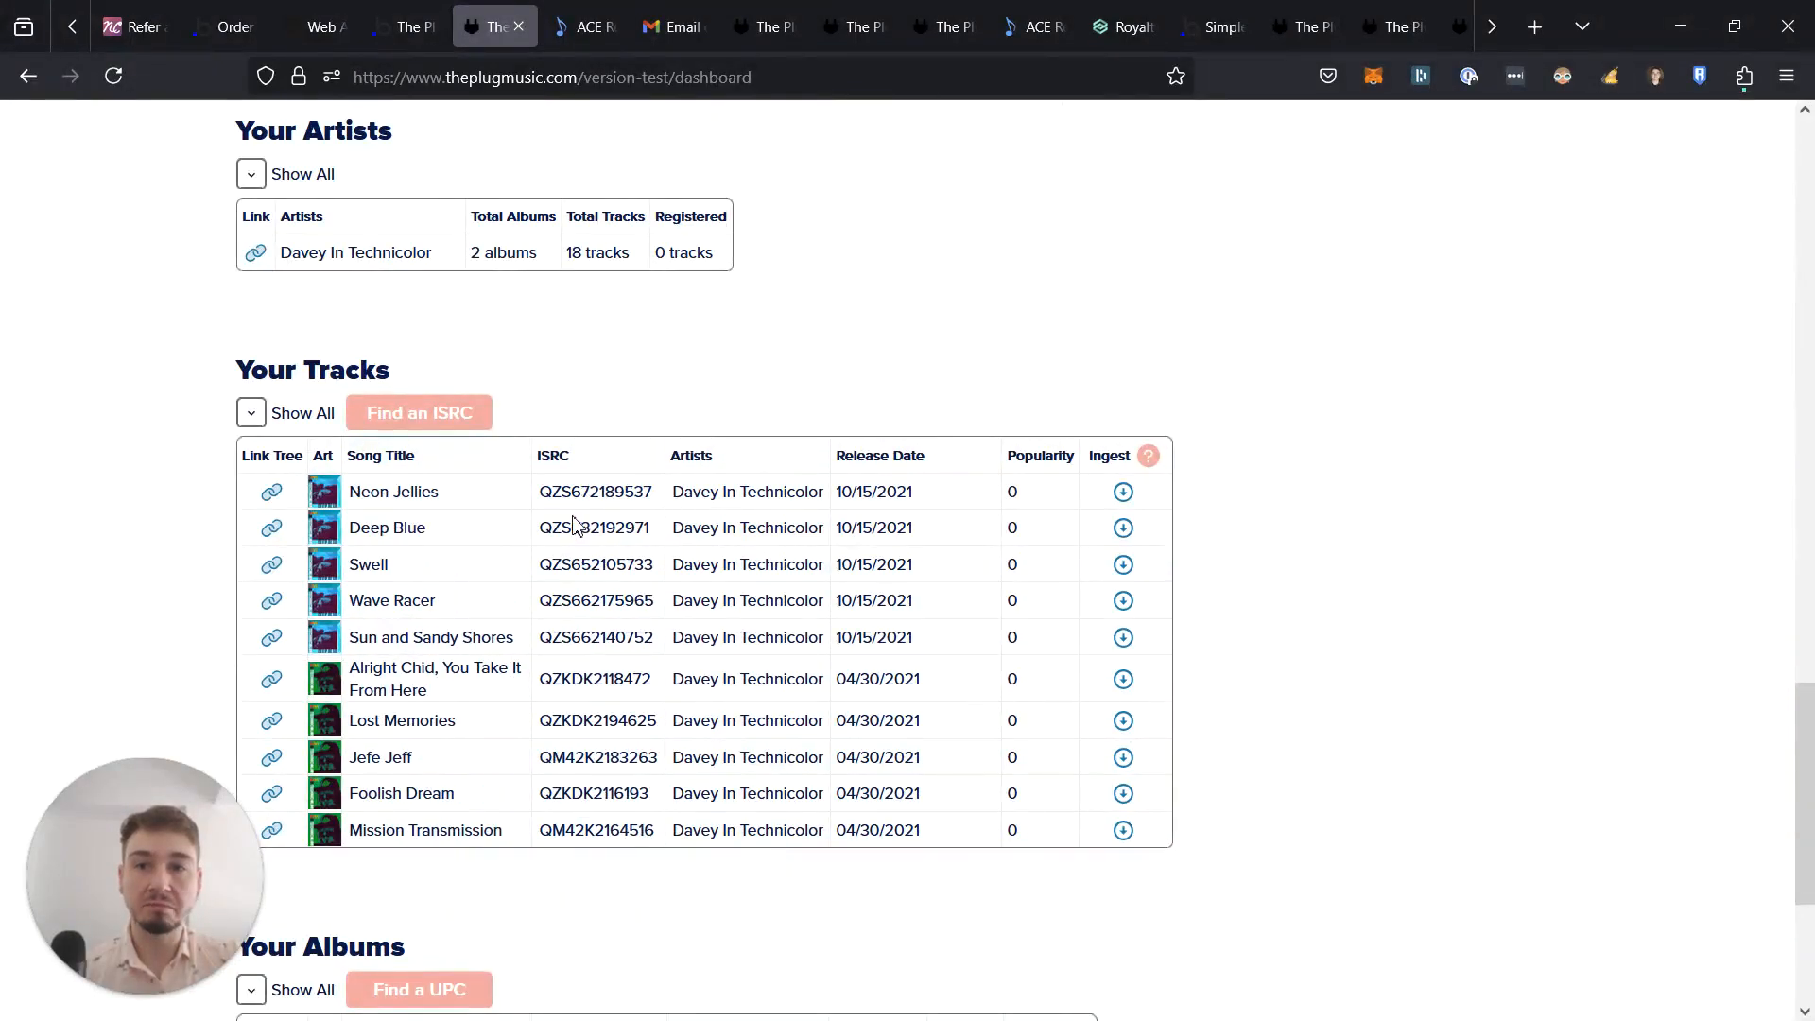
pyautogui.scroll(1, 799, 427)
pyautogui.scroll(1, 830, 433)
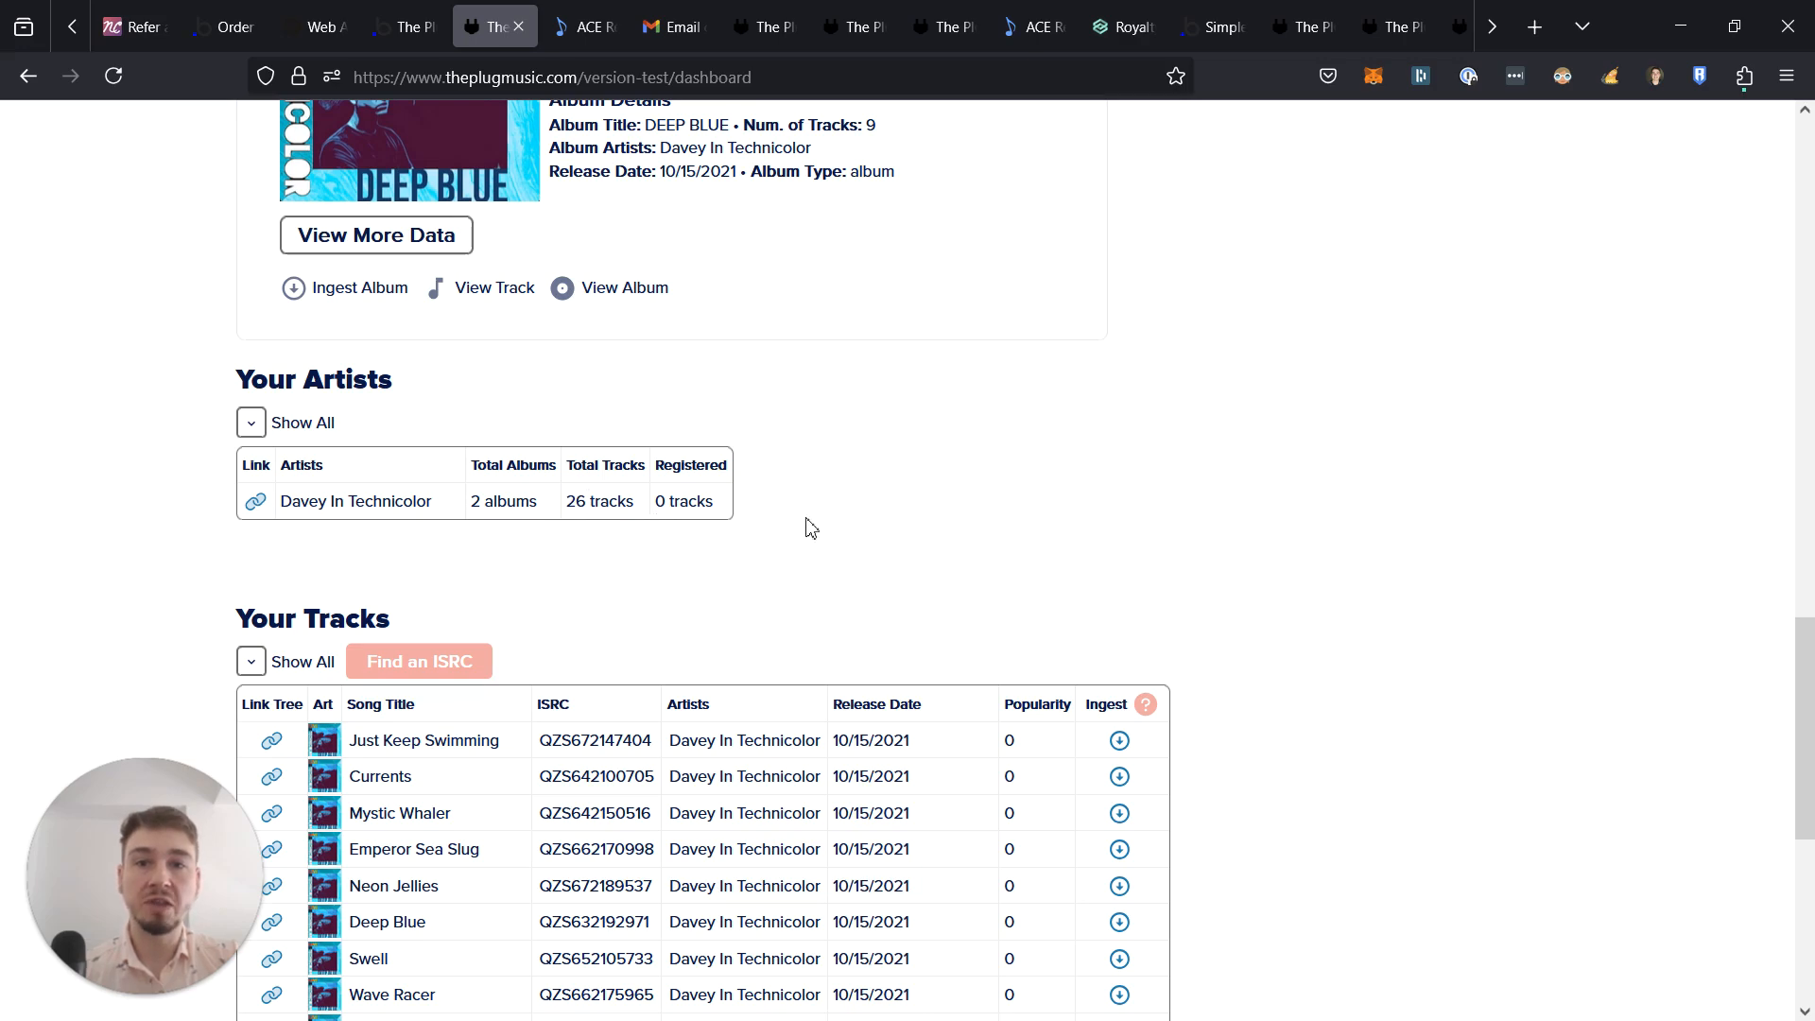
# - From the Just Keep Swimming entry in the ISRC searches, open the track's link page and its album's link page
pyautogui.scroll(3, 822, 535)
pyautogui.scroll(10, 1229, 662)
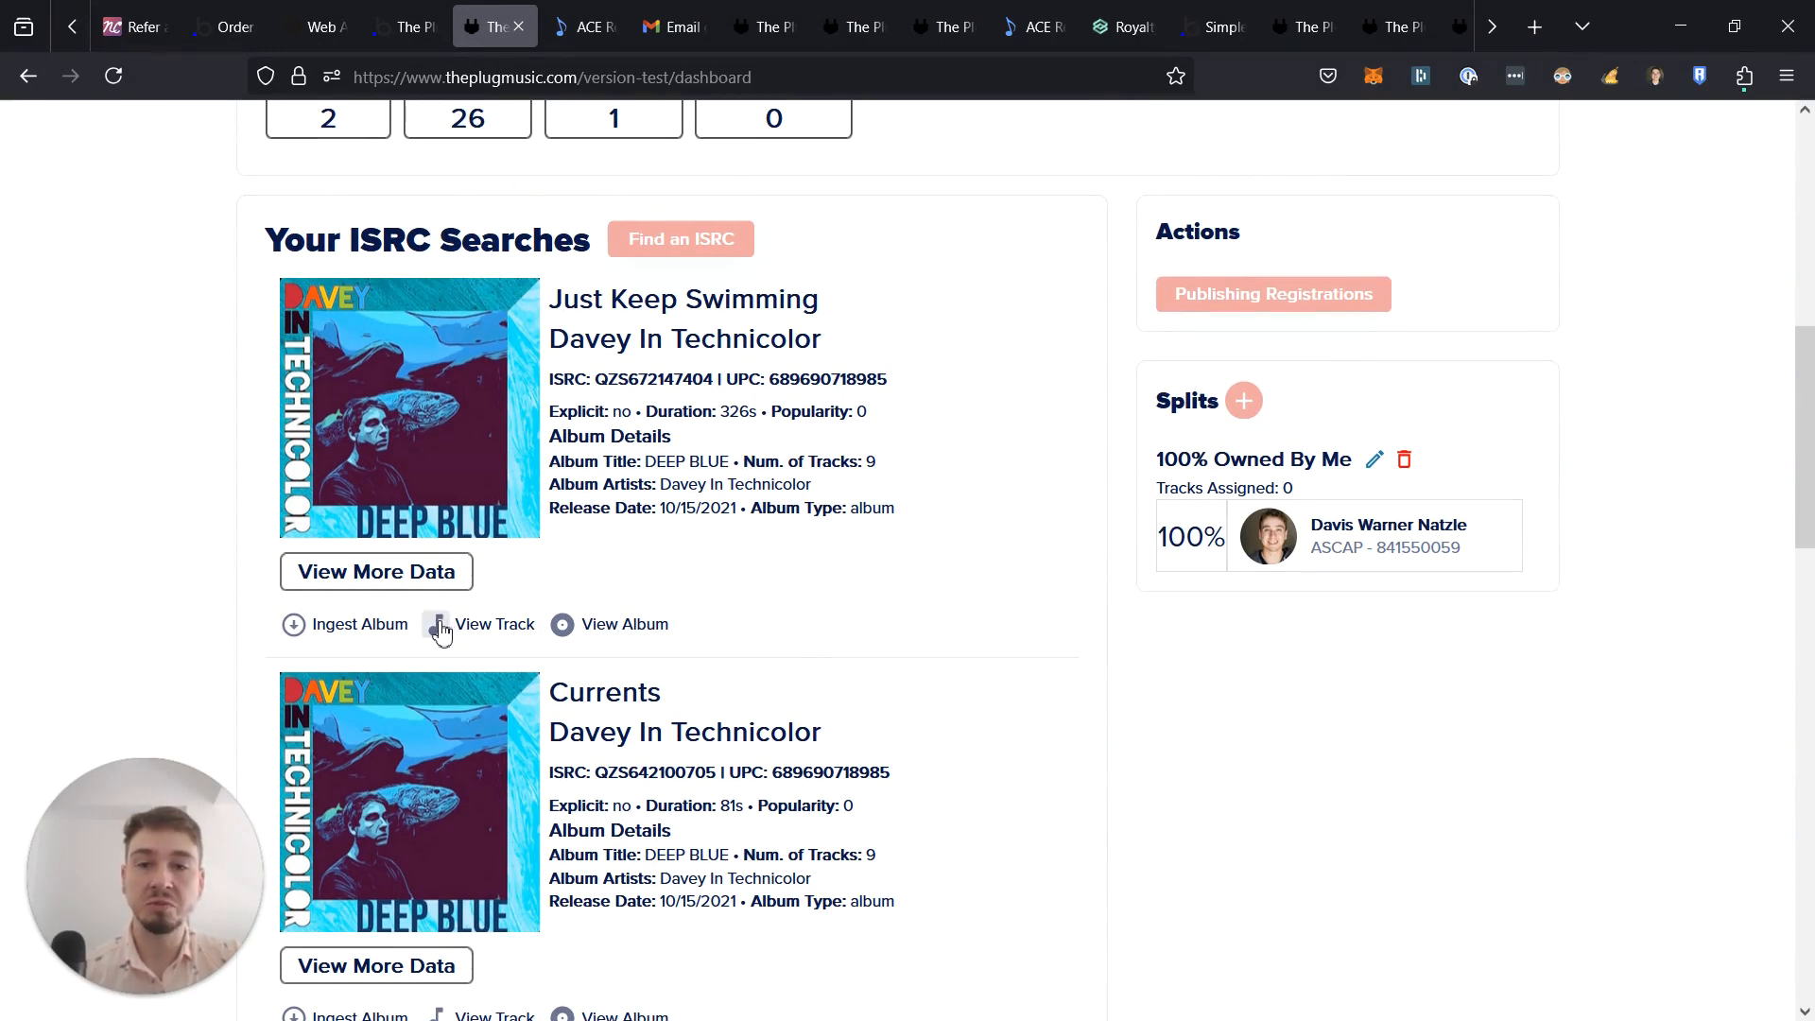
pyautogui.click(439, 627)
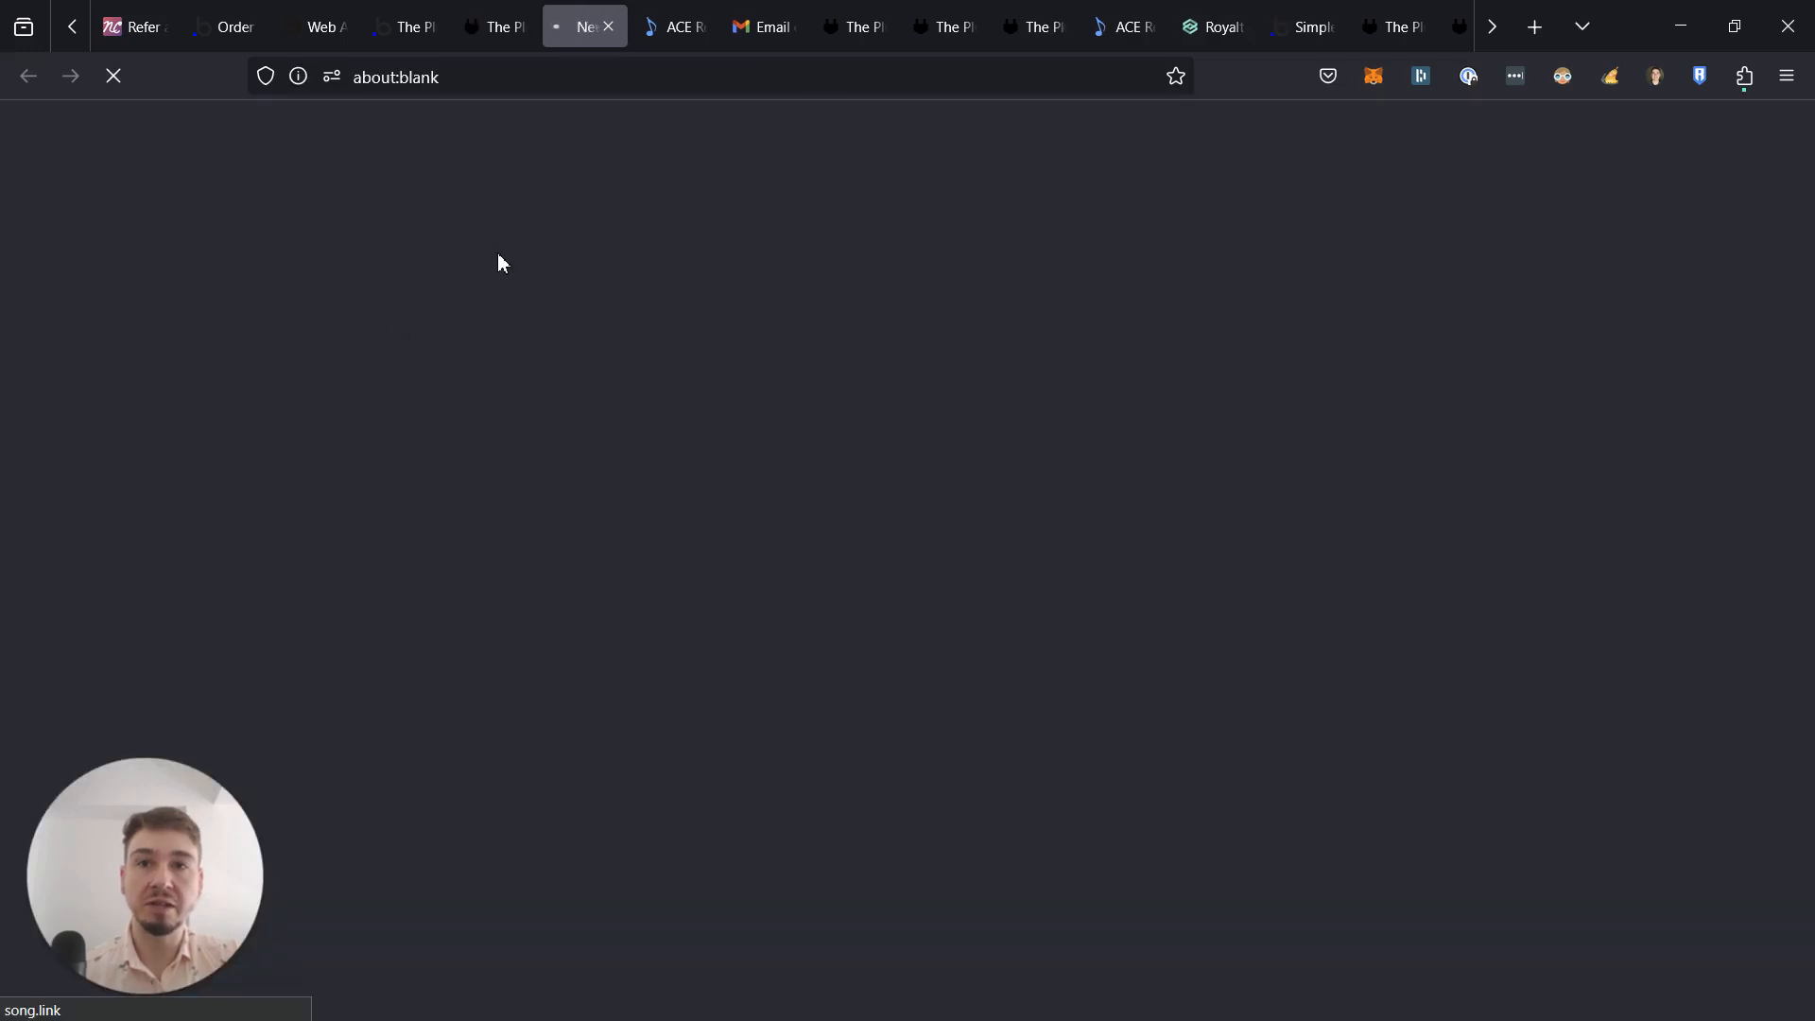
pyautogui.click(501, 34)
pyautogui.click(561, 623)
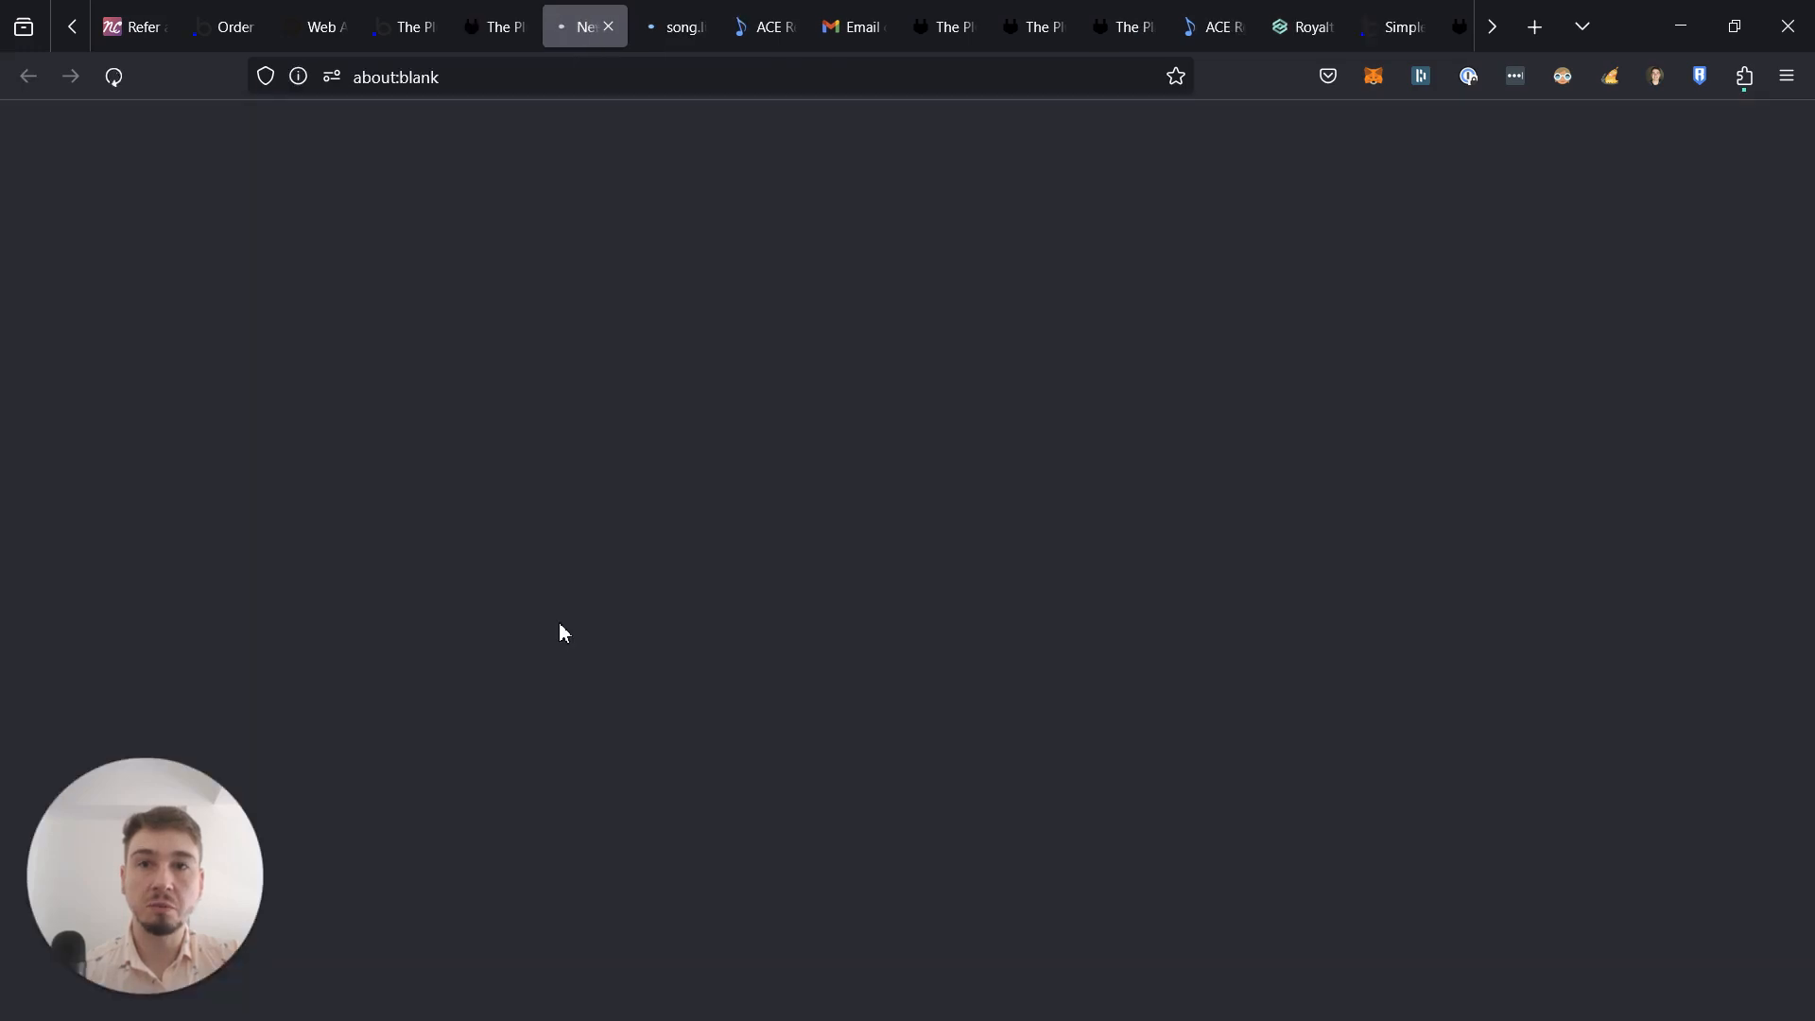
# - Examine the streaming services listed on the Just Keep Swimming and DEEP BLUE link pages, and close both pages
pyautogui.click(681, 32)
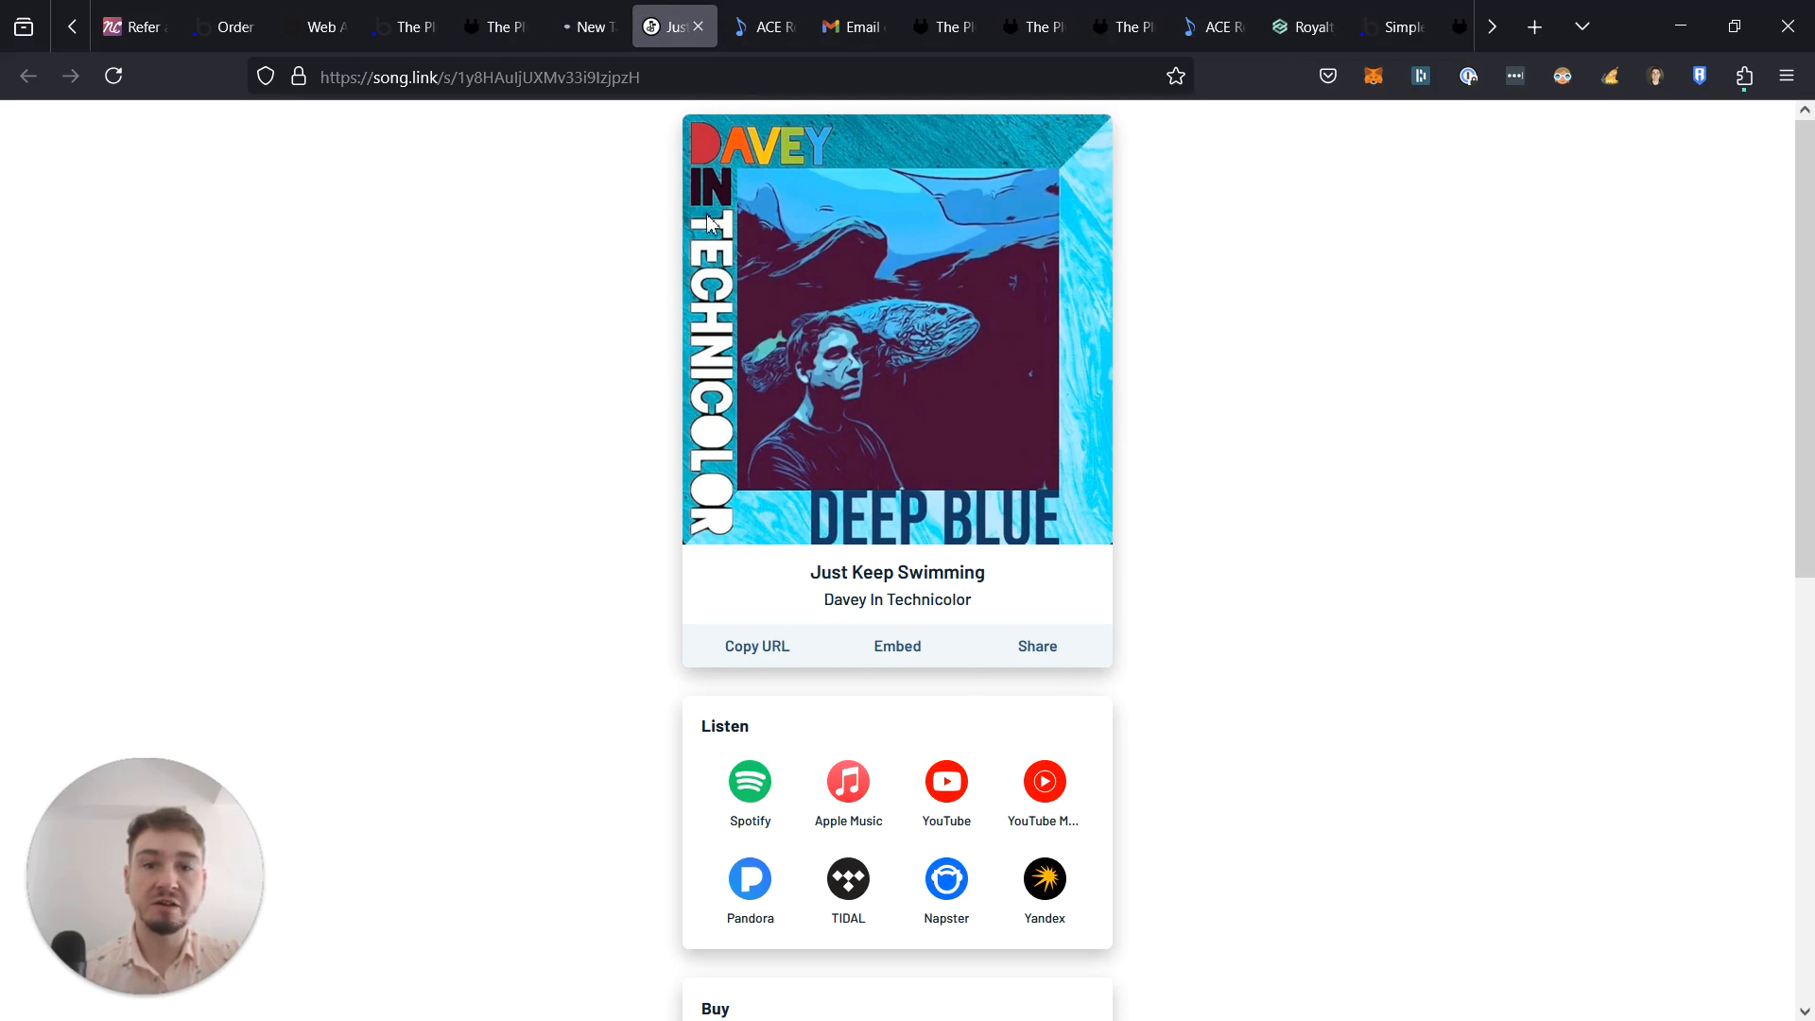
pyautogui.click(588, 28)
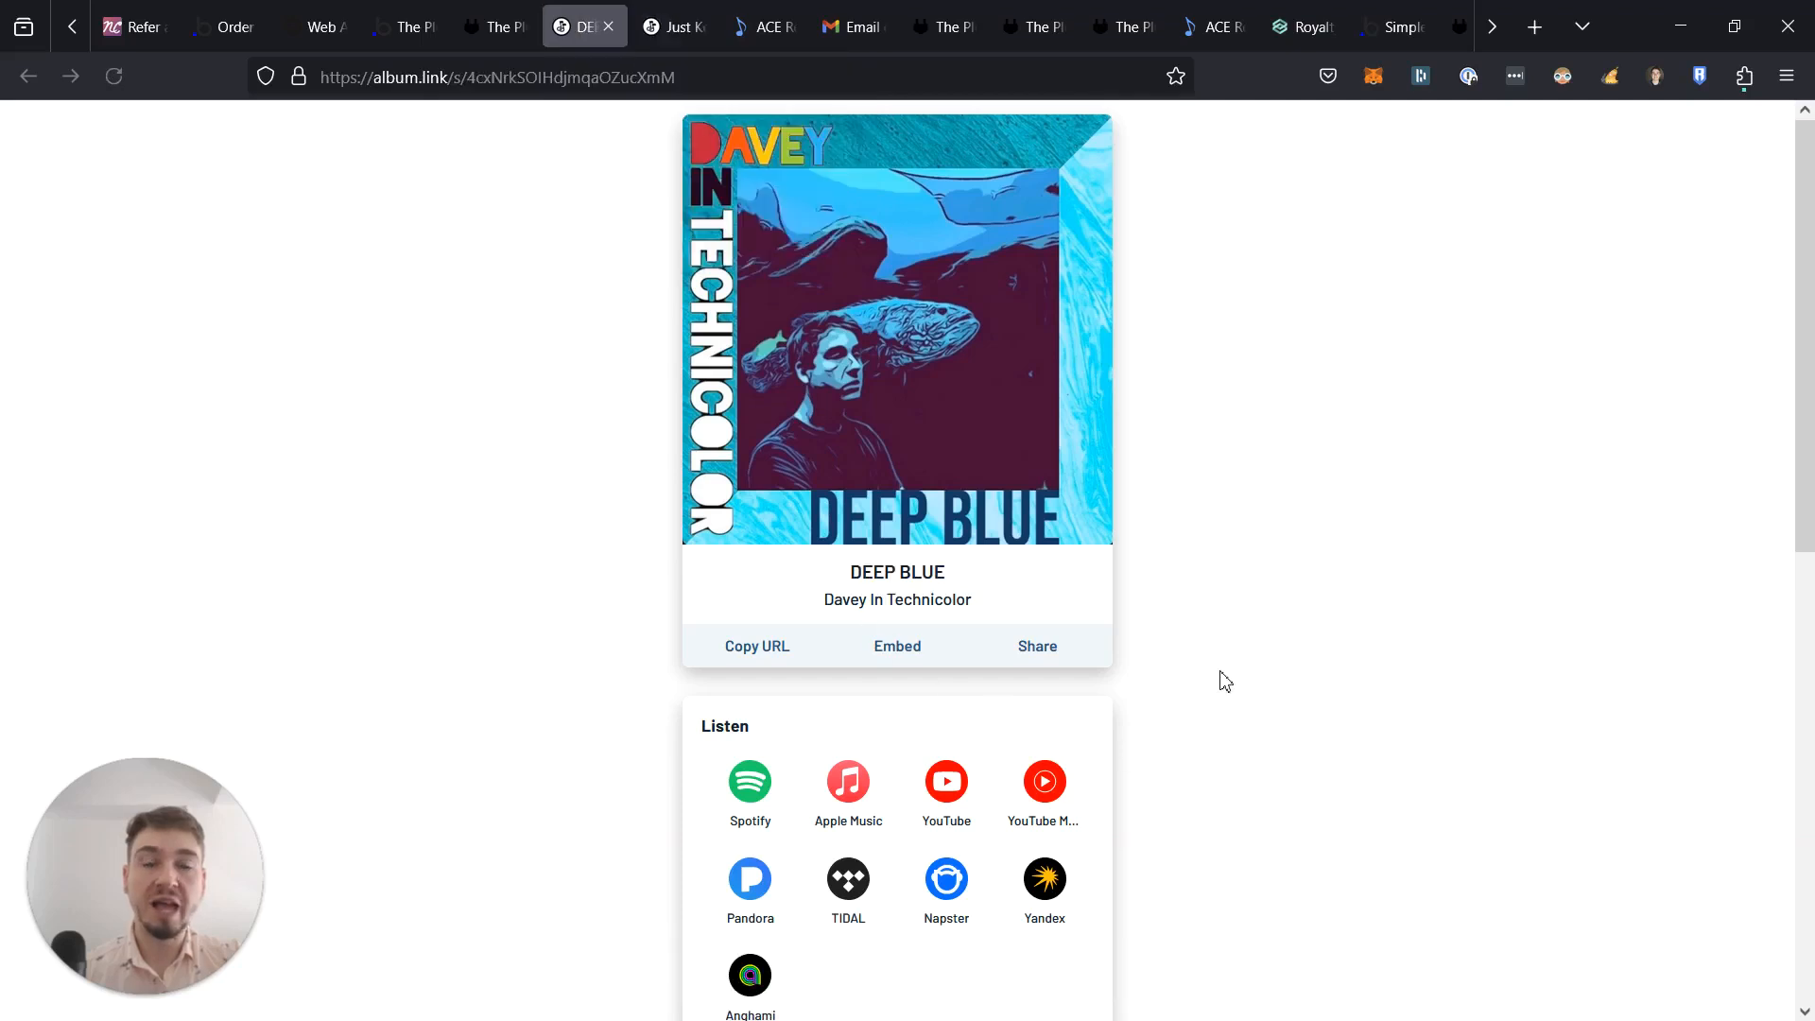
pyautogui.scroll(-2, 1114, 649)
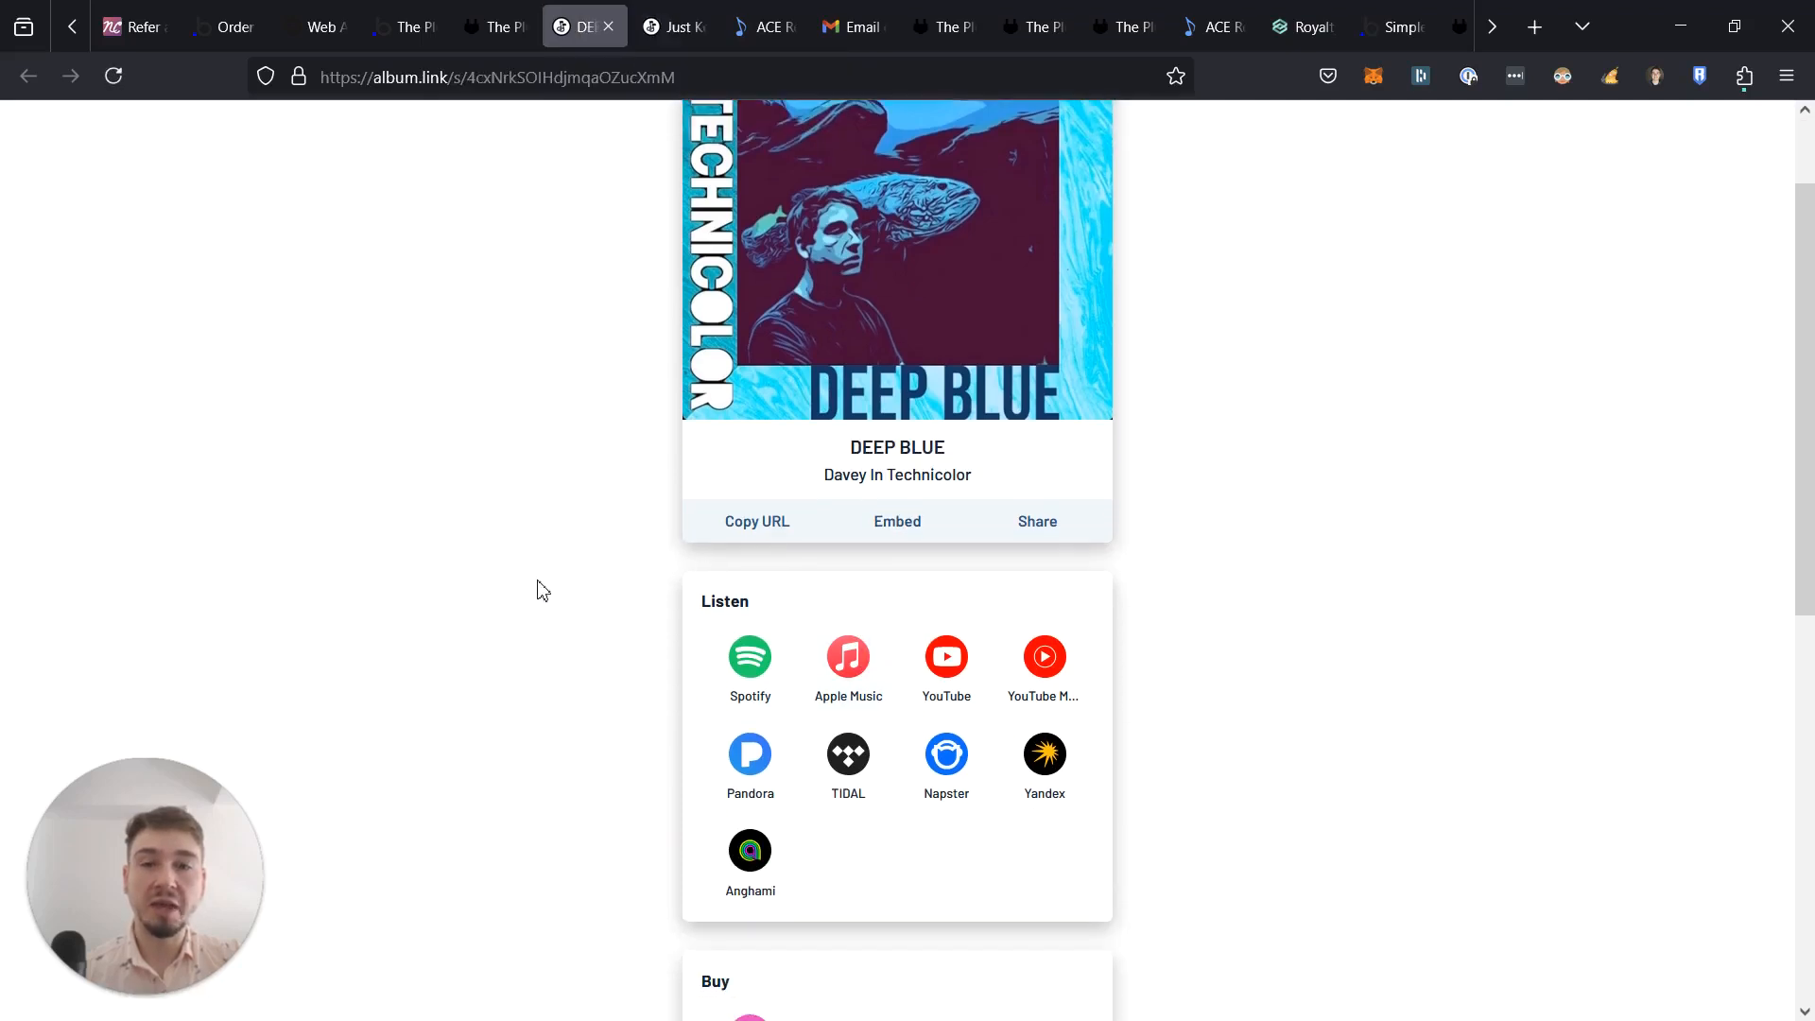
pyautogui.scroll(-4, 520, 614)
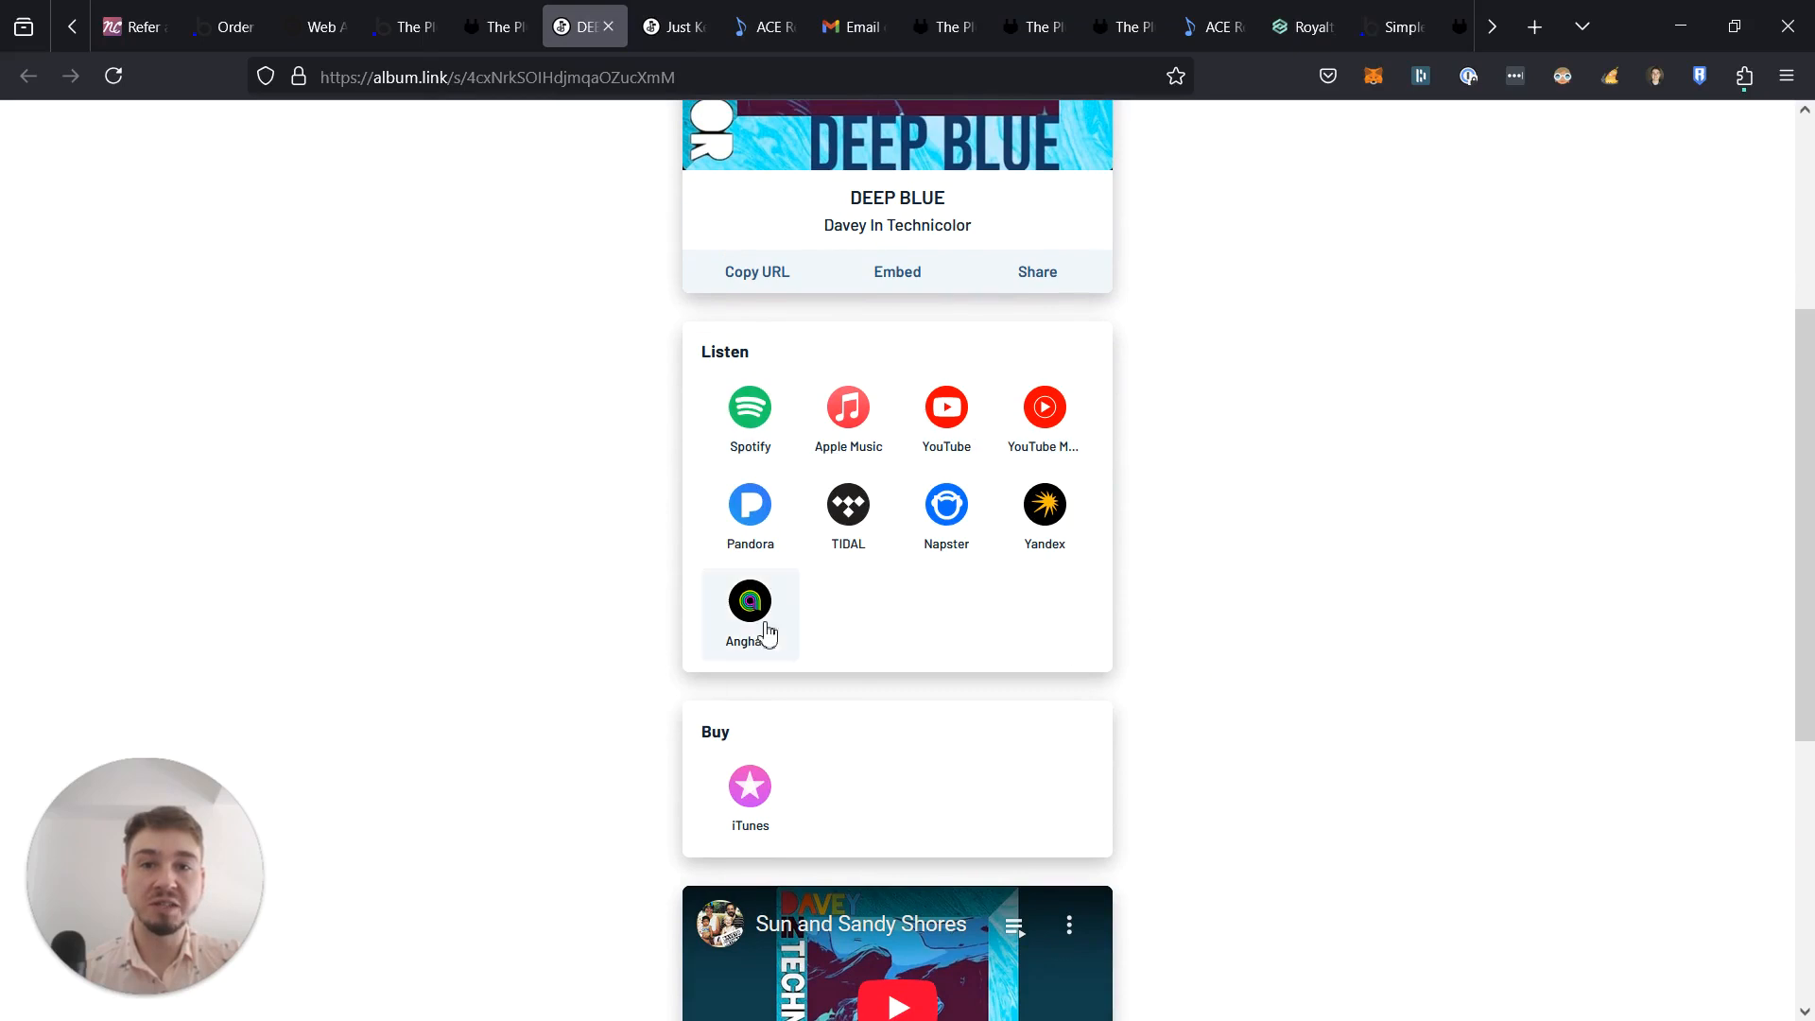
pyautogui.scroll(4, 483, 530)
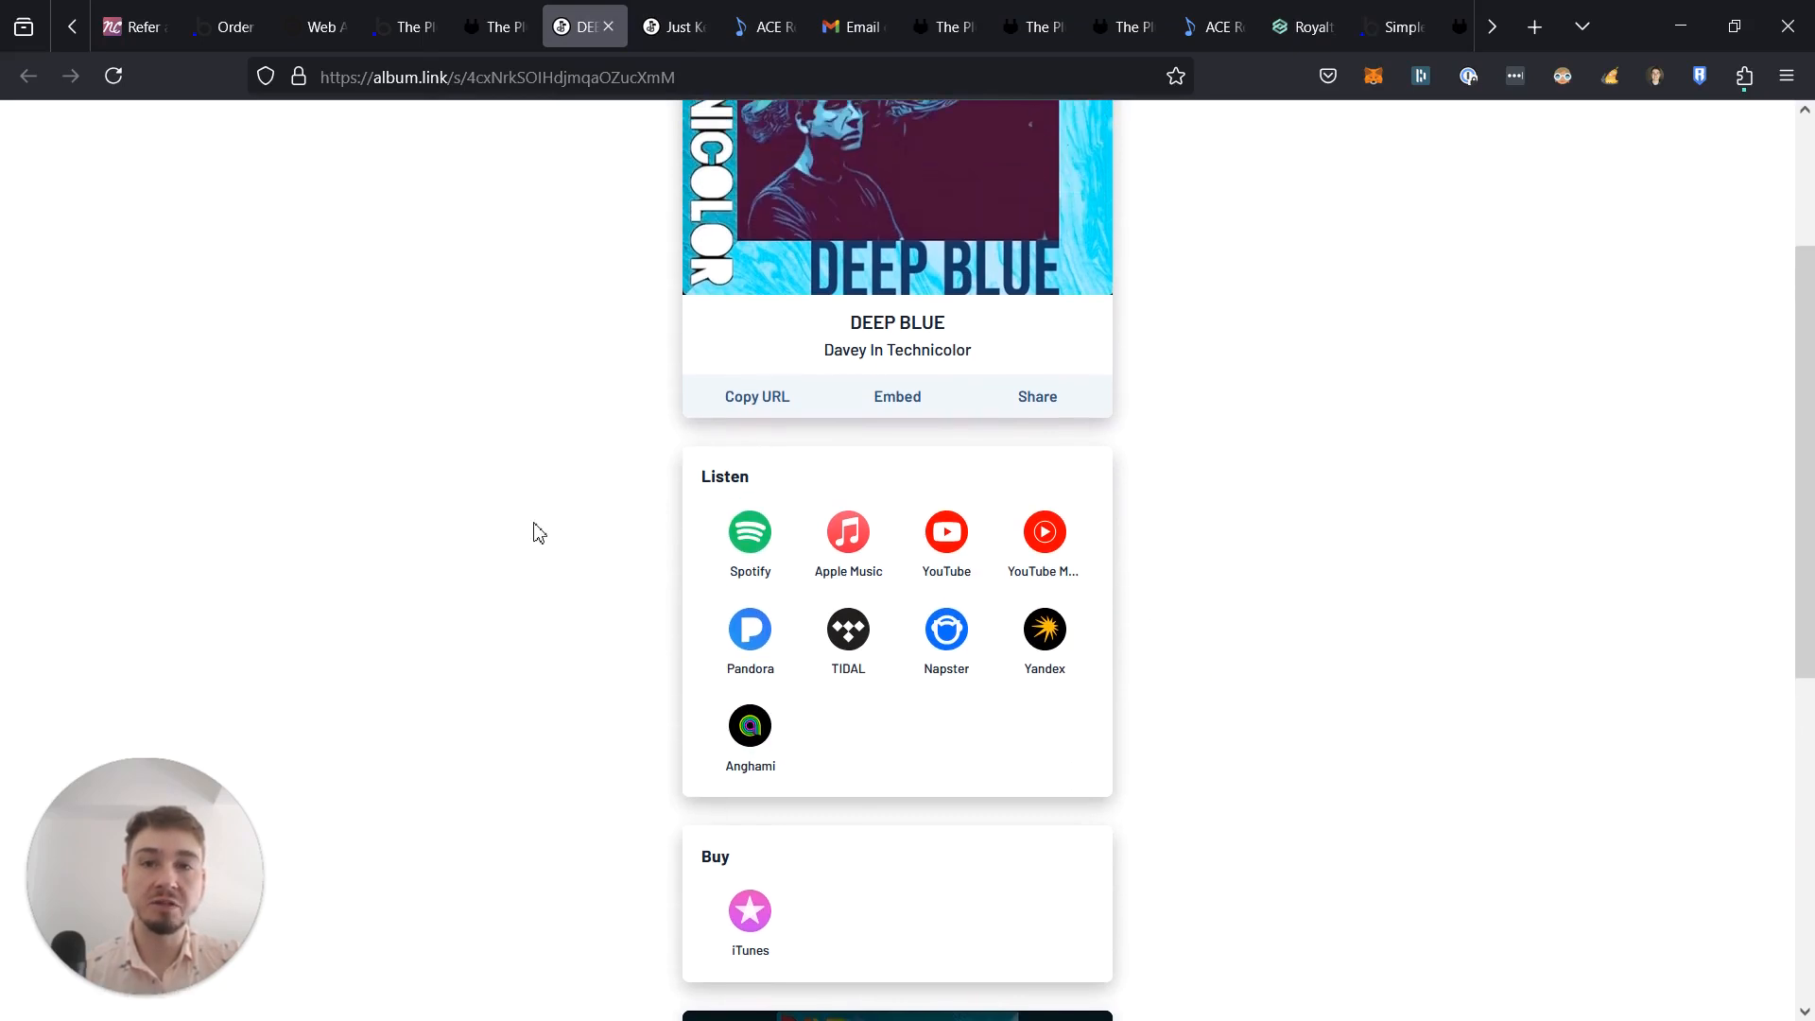
pyautogui.middleClick(570, 30)
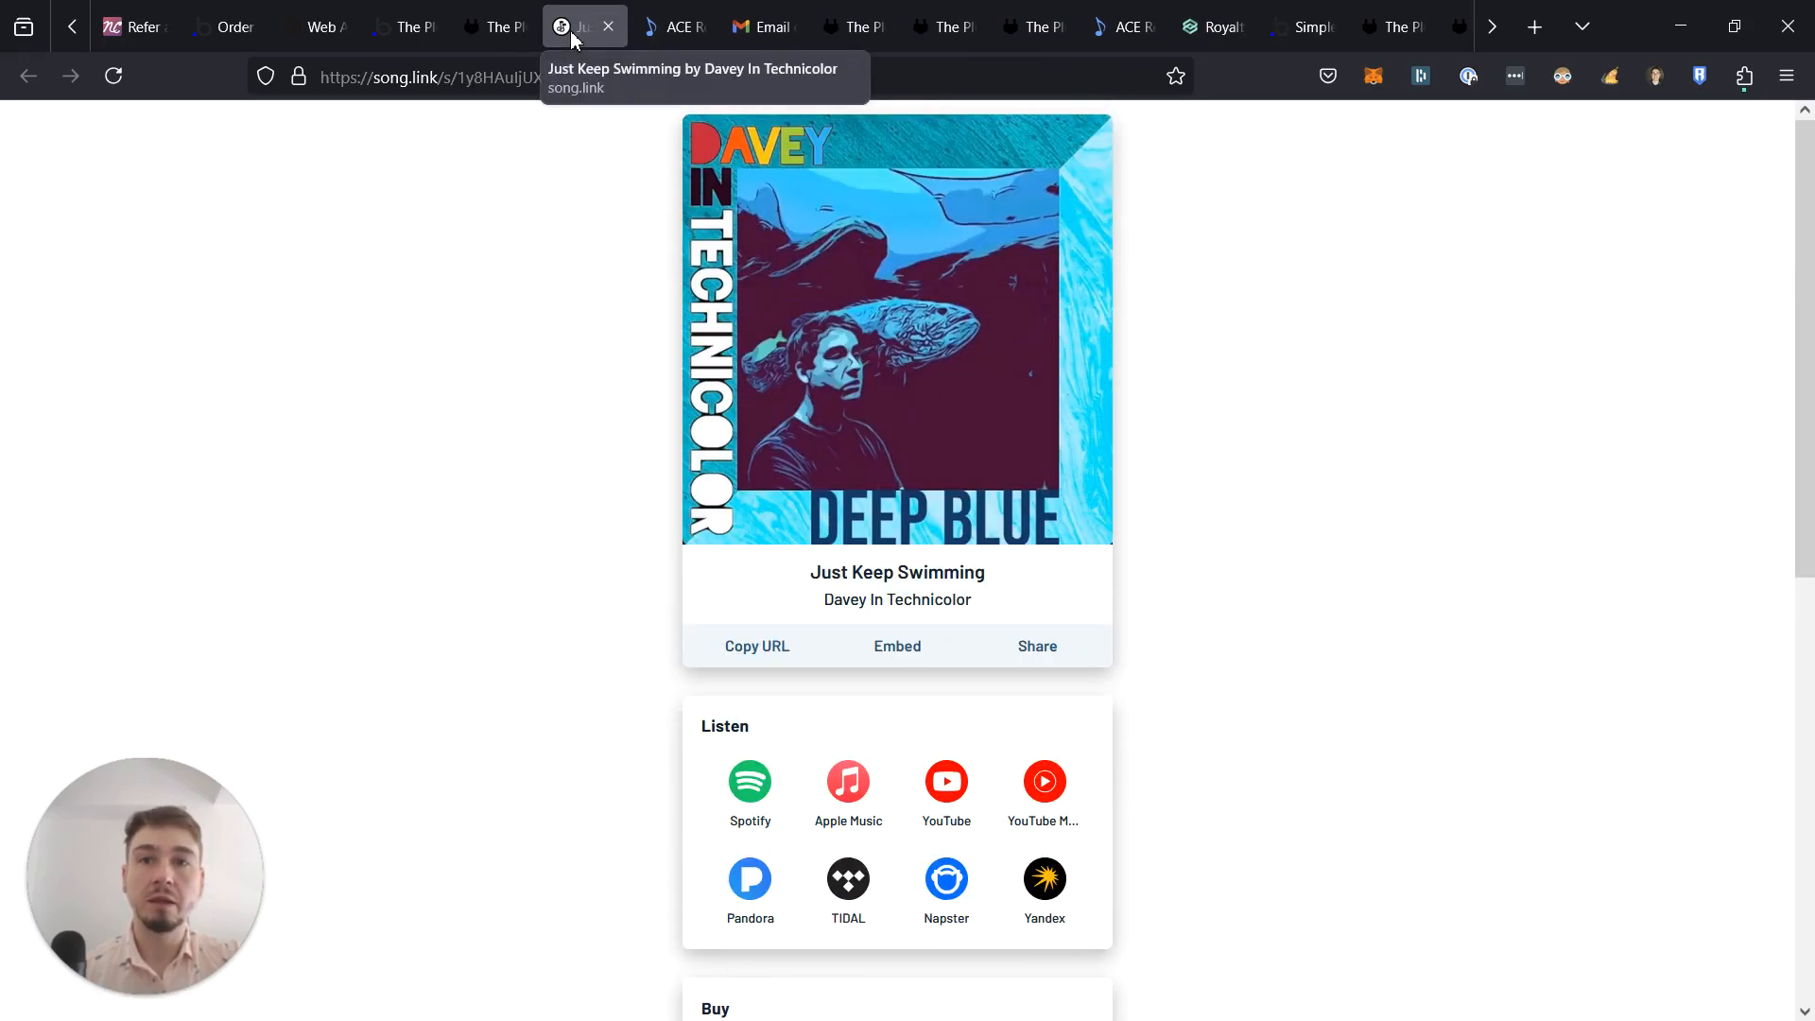
pyautogui.middleClick(570, 30)
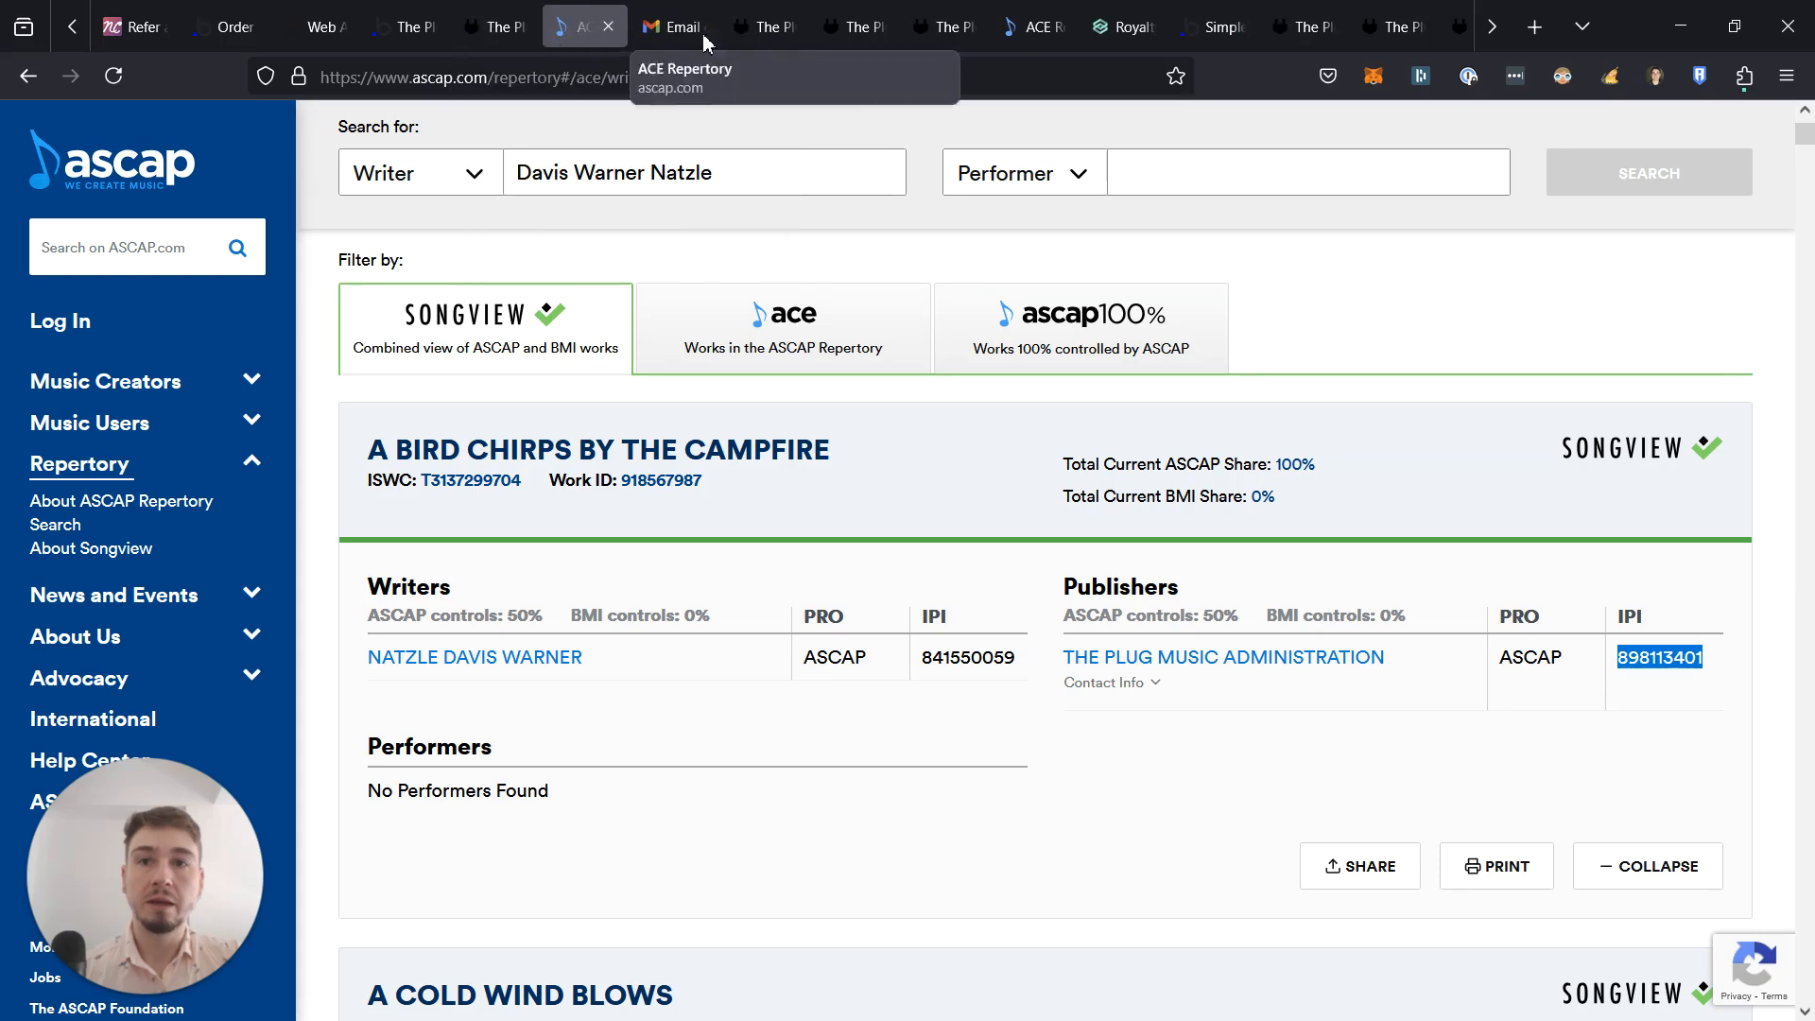
# - Check the email confirmation message in Gmail, and return to The Plug Music dashboard to open its publishing registrations
pyautogui.click(668, 32)
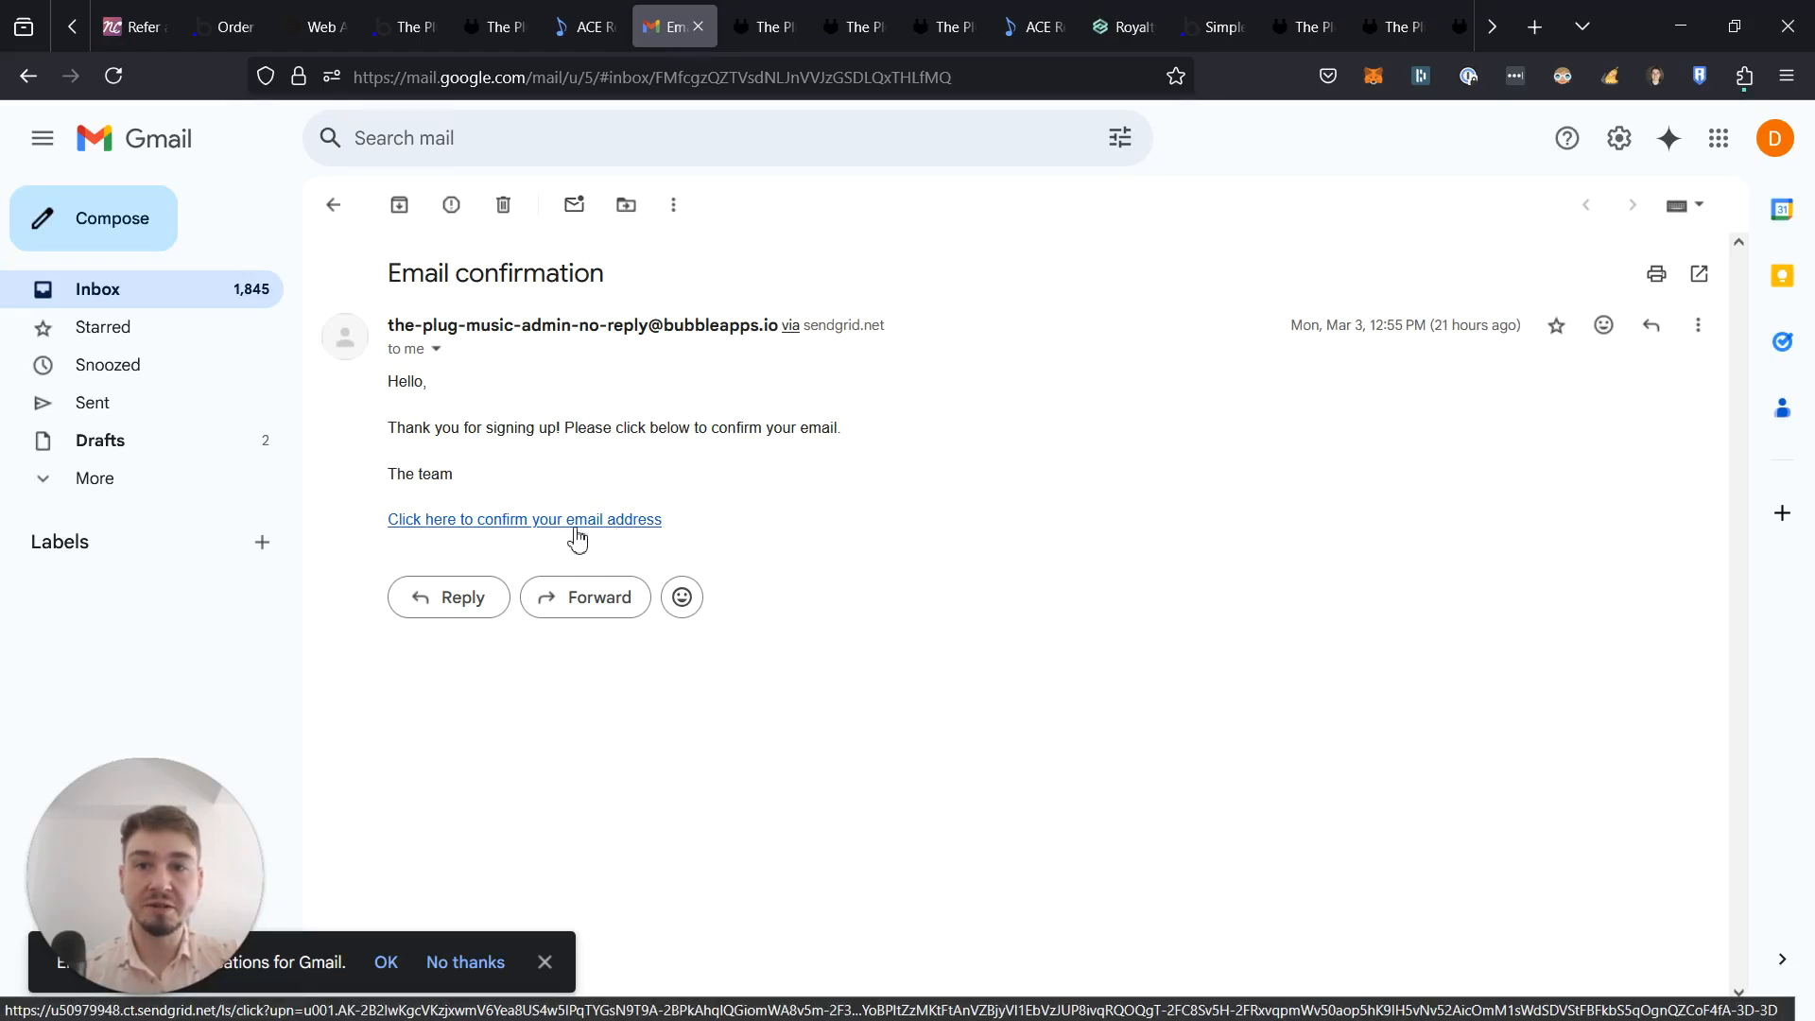
pyautogui.click(491, 27)
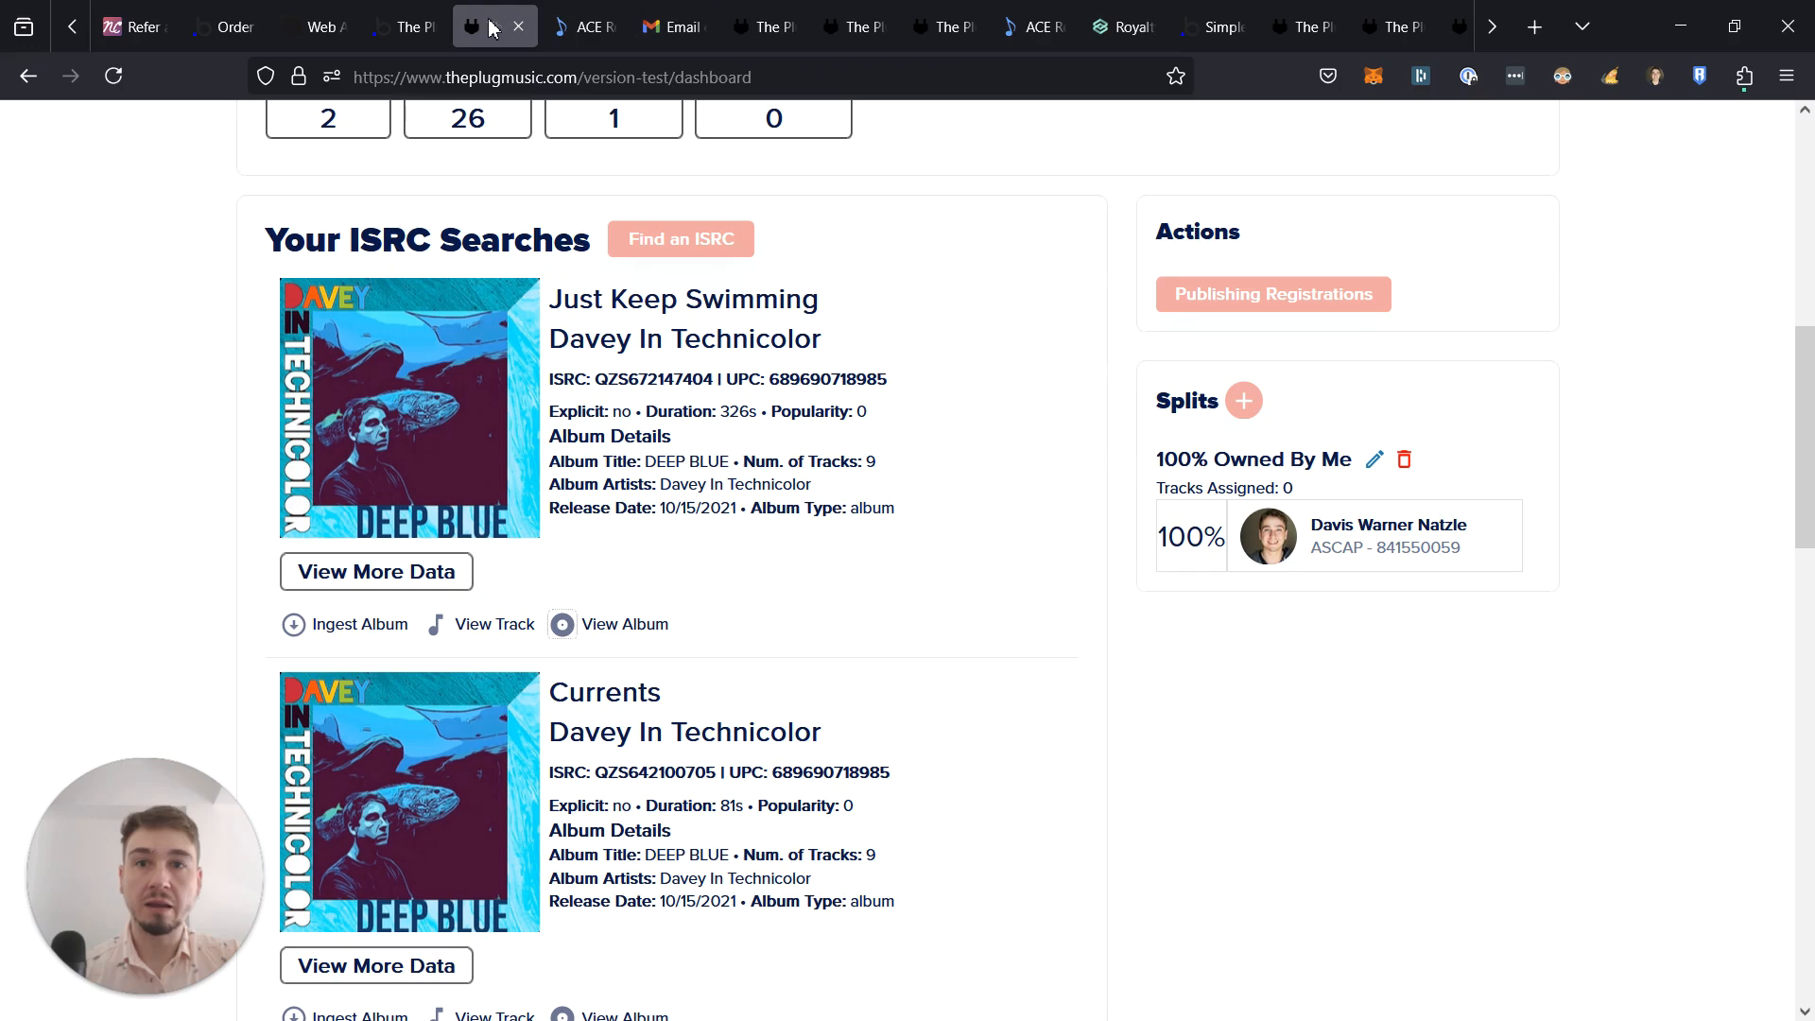
pyautogui.scroll(5, 884, 615)
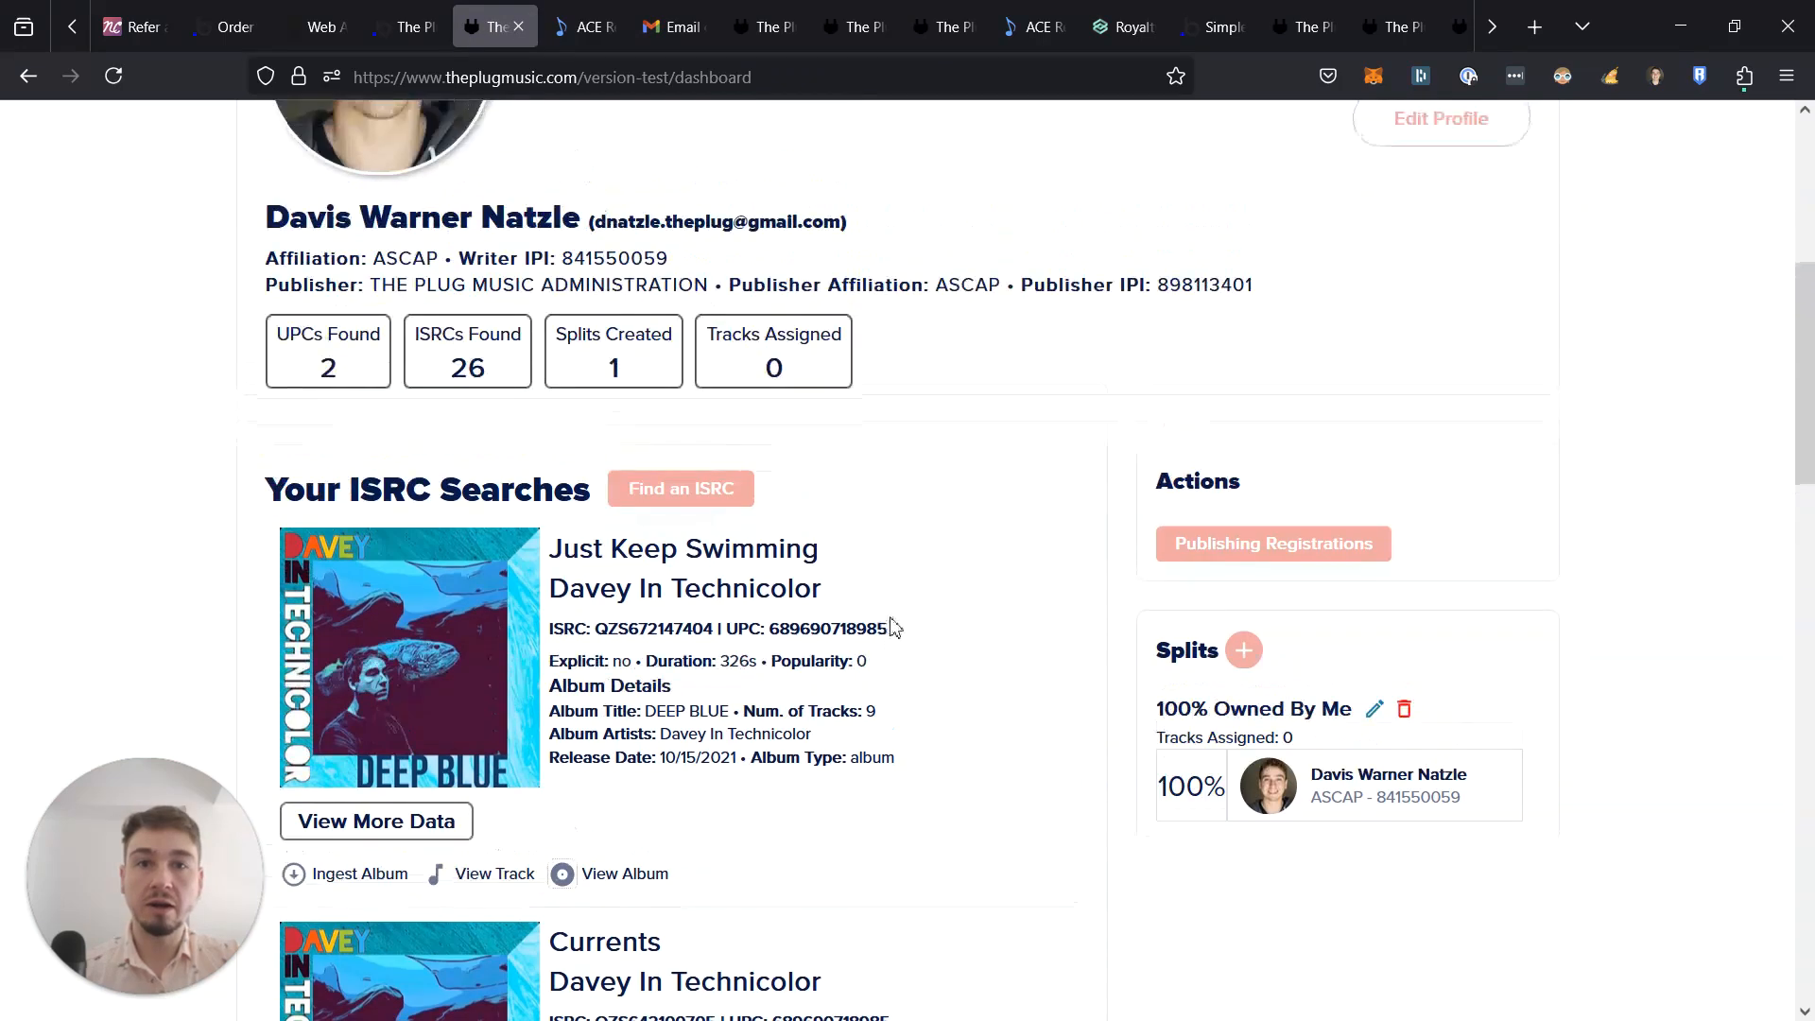
pyautogui.scroll(-1, 916, 641)
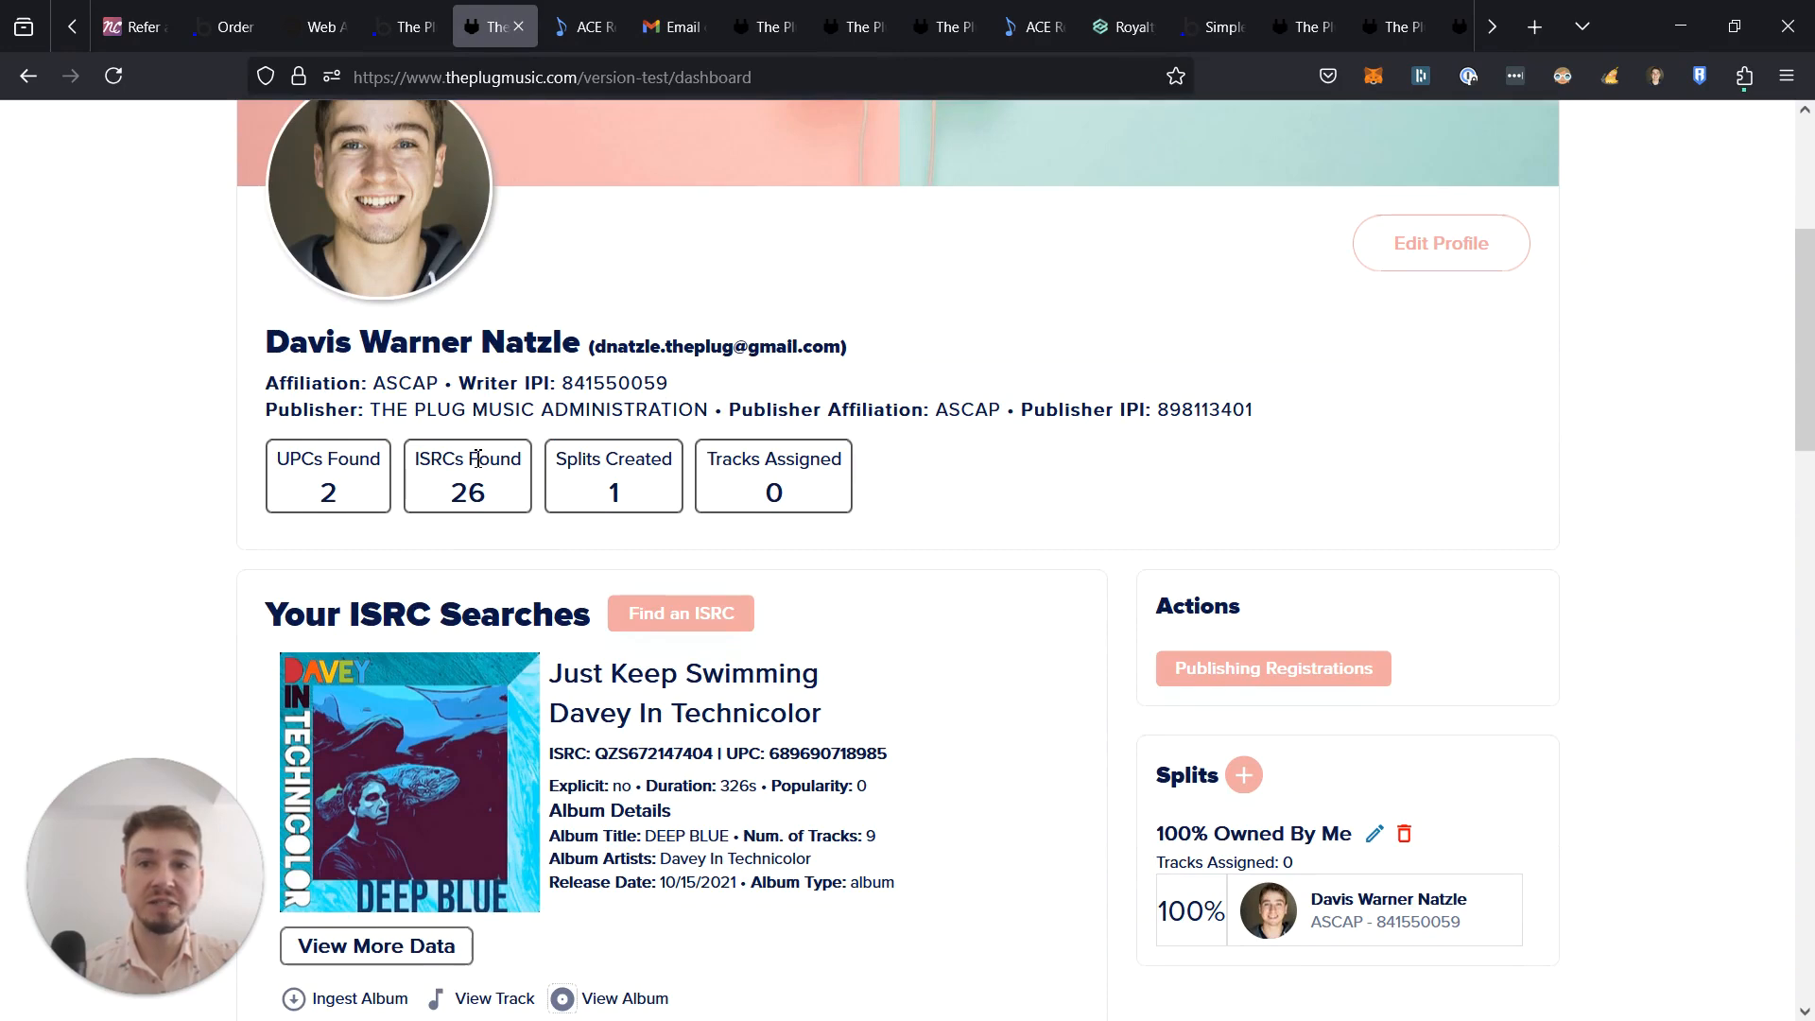
pyautogui.scroll(-1, 484, 461)
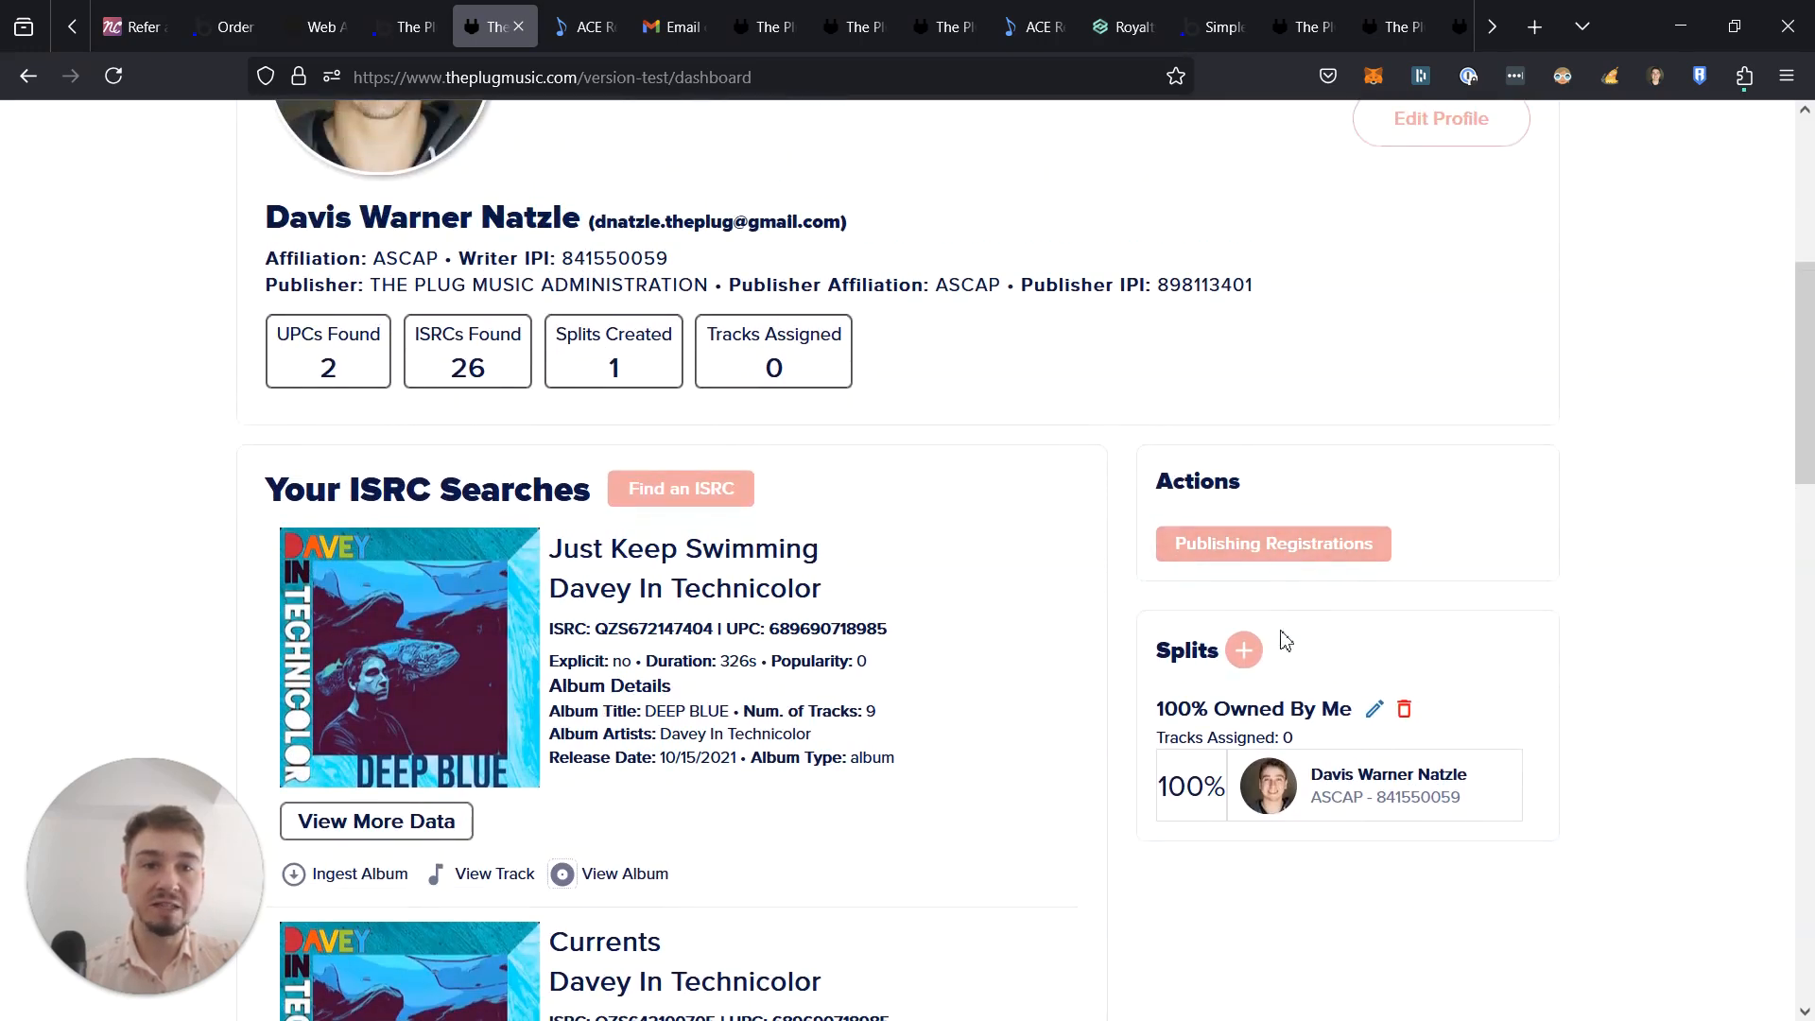
pyautogui.scroll(1, 1281, 614)
pyautogui.click(1328, 679)
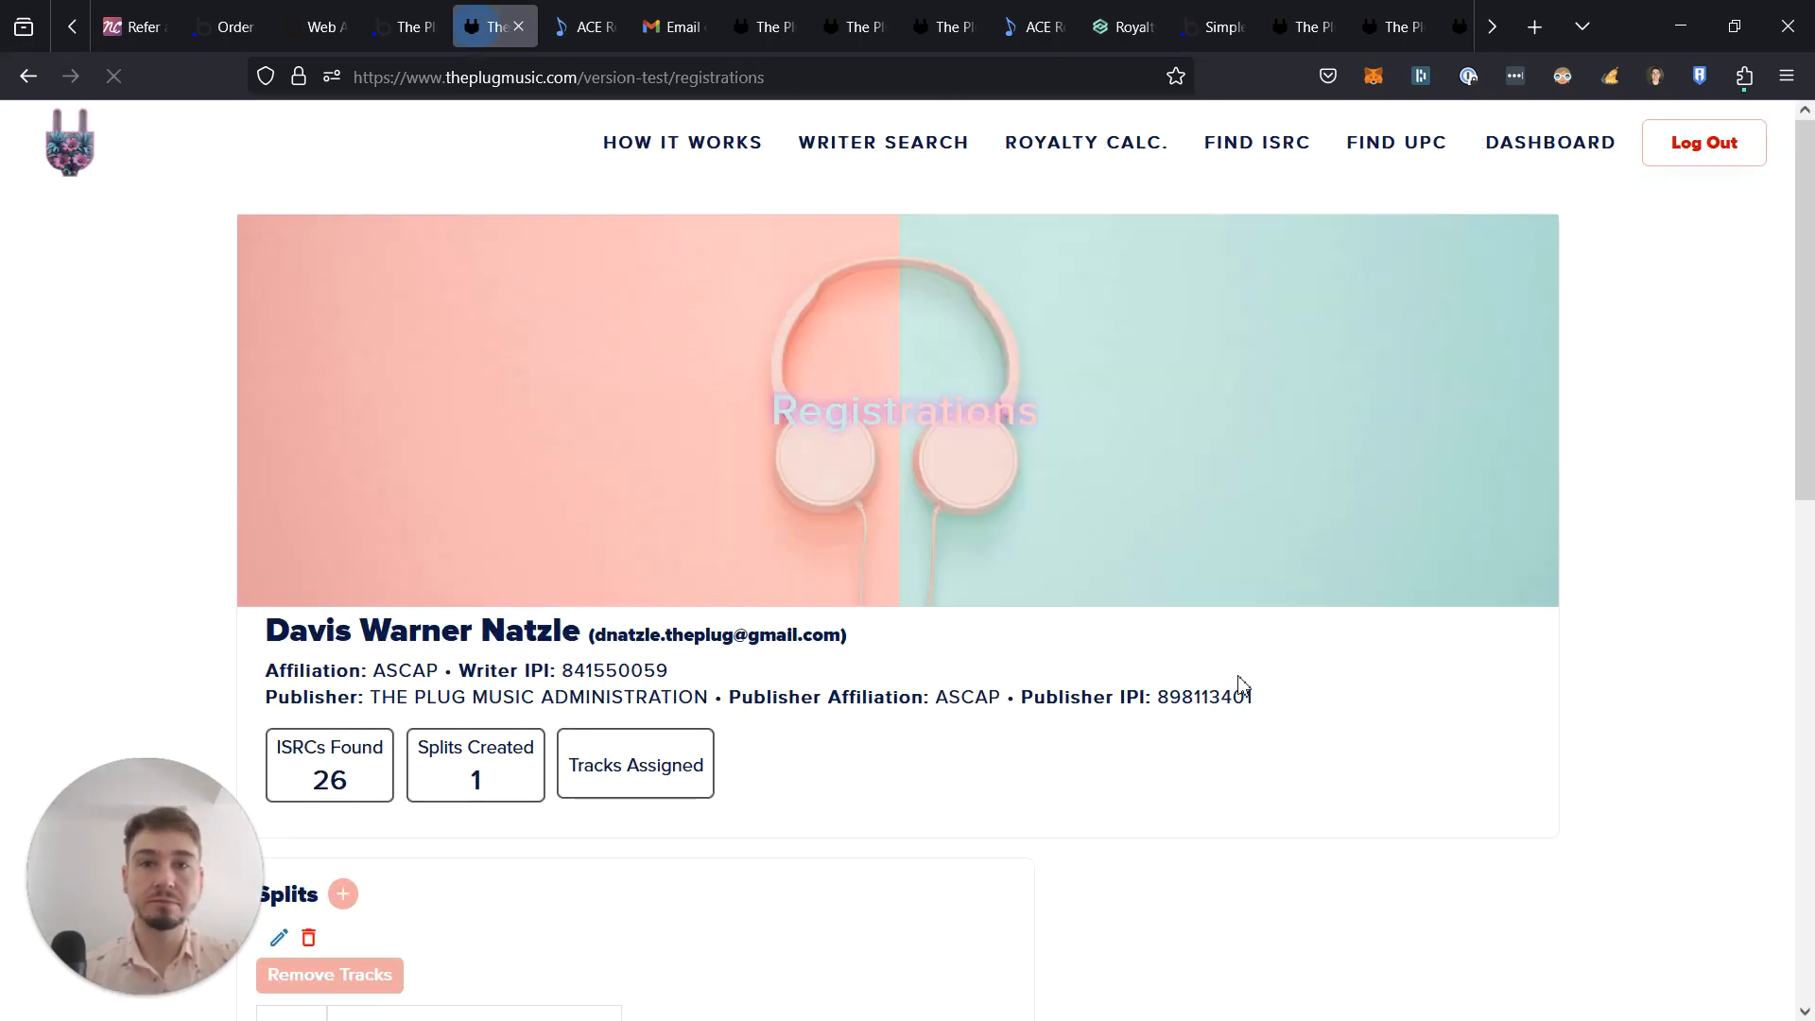
# - Select the 100% Owned By Me split and add the first twelve catalog tracks, Miami Connection through Dandelion Seeds, to its registration profile
pyautogui.scroll(-1, 1175, 681)
pyautogui.scroll(-6, 1175, 680)
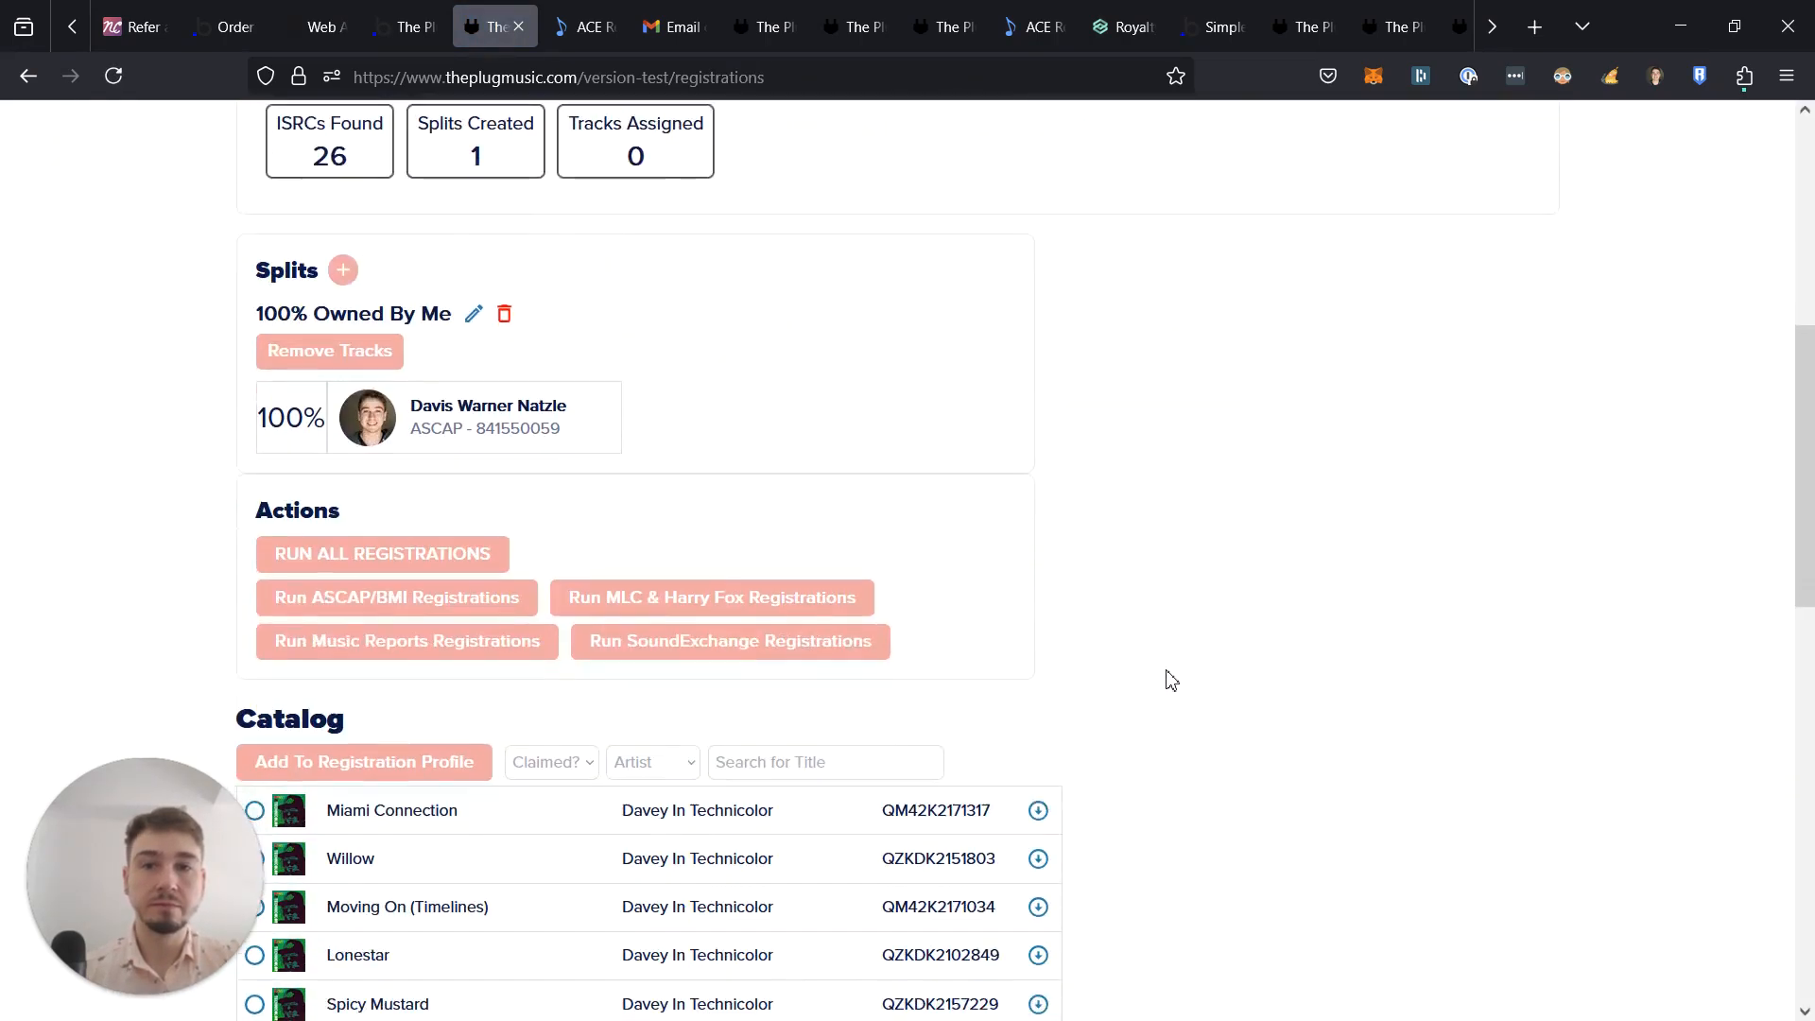
pyautogui.scroll(-5, 1169, 679)
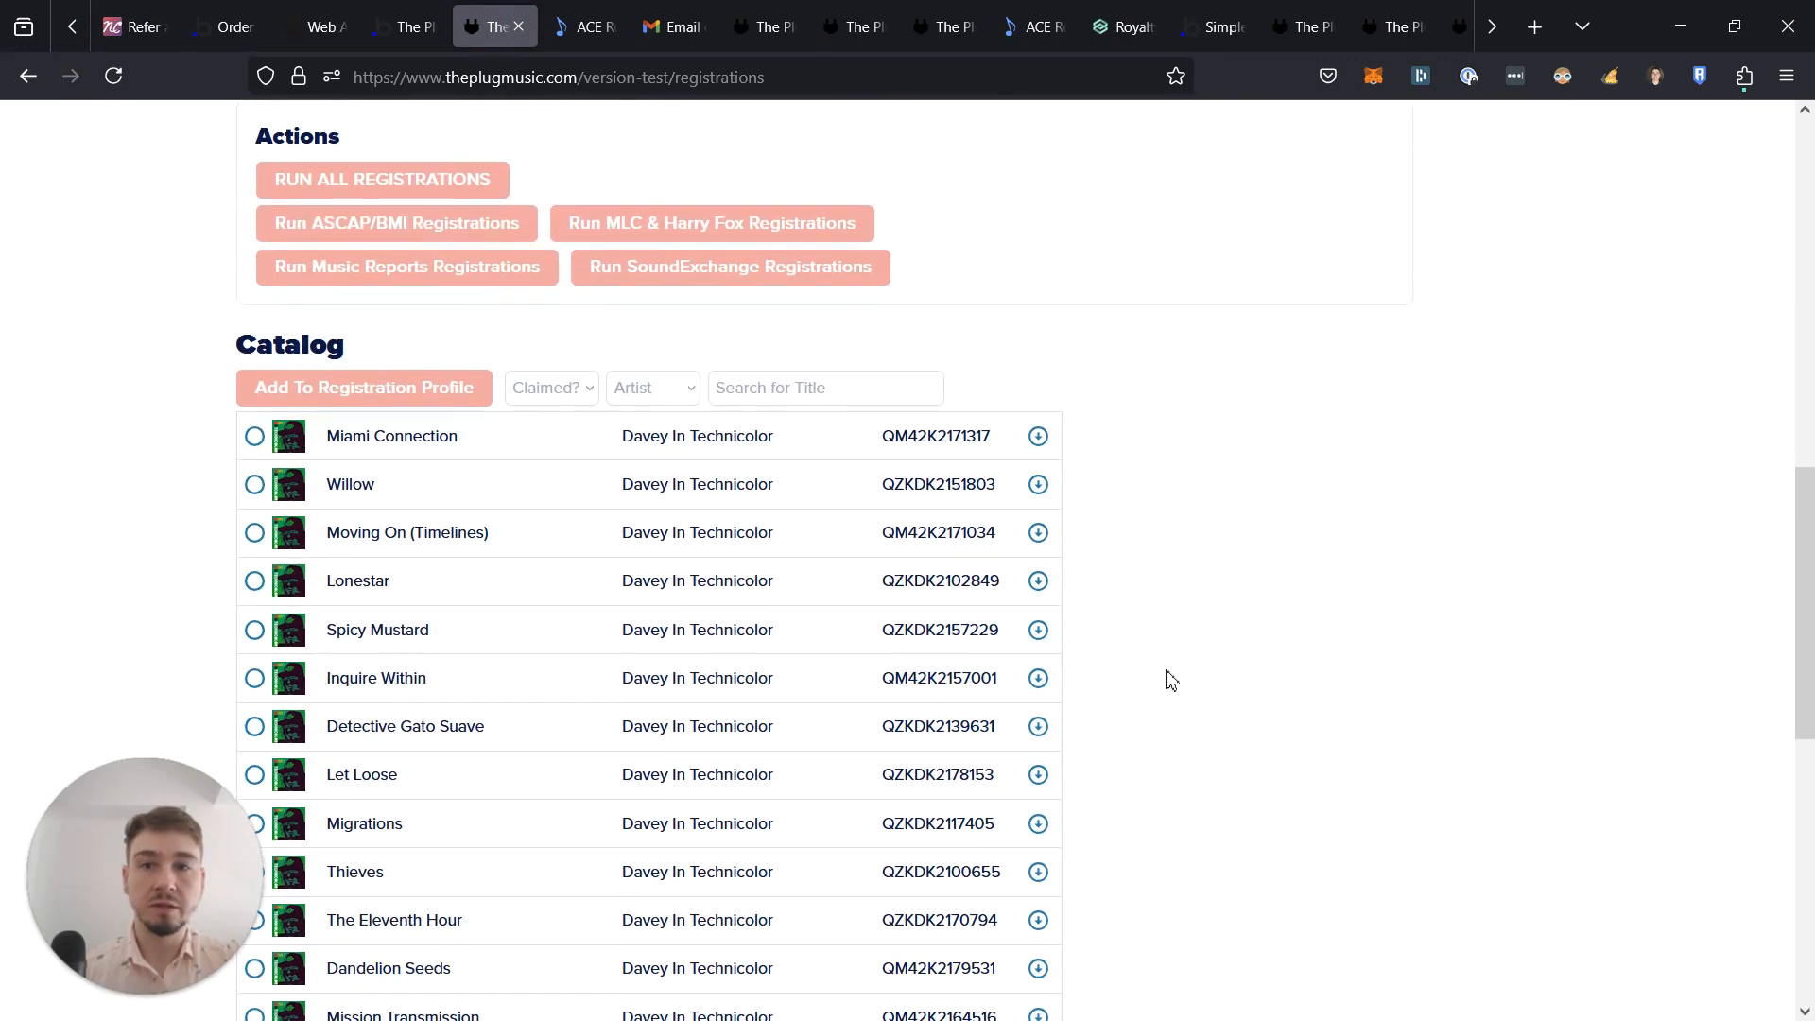
pyautogui.scroll(2, 818, 561)
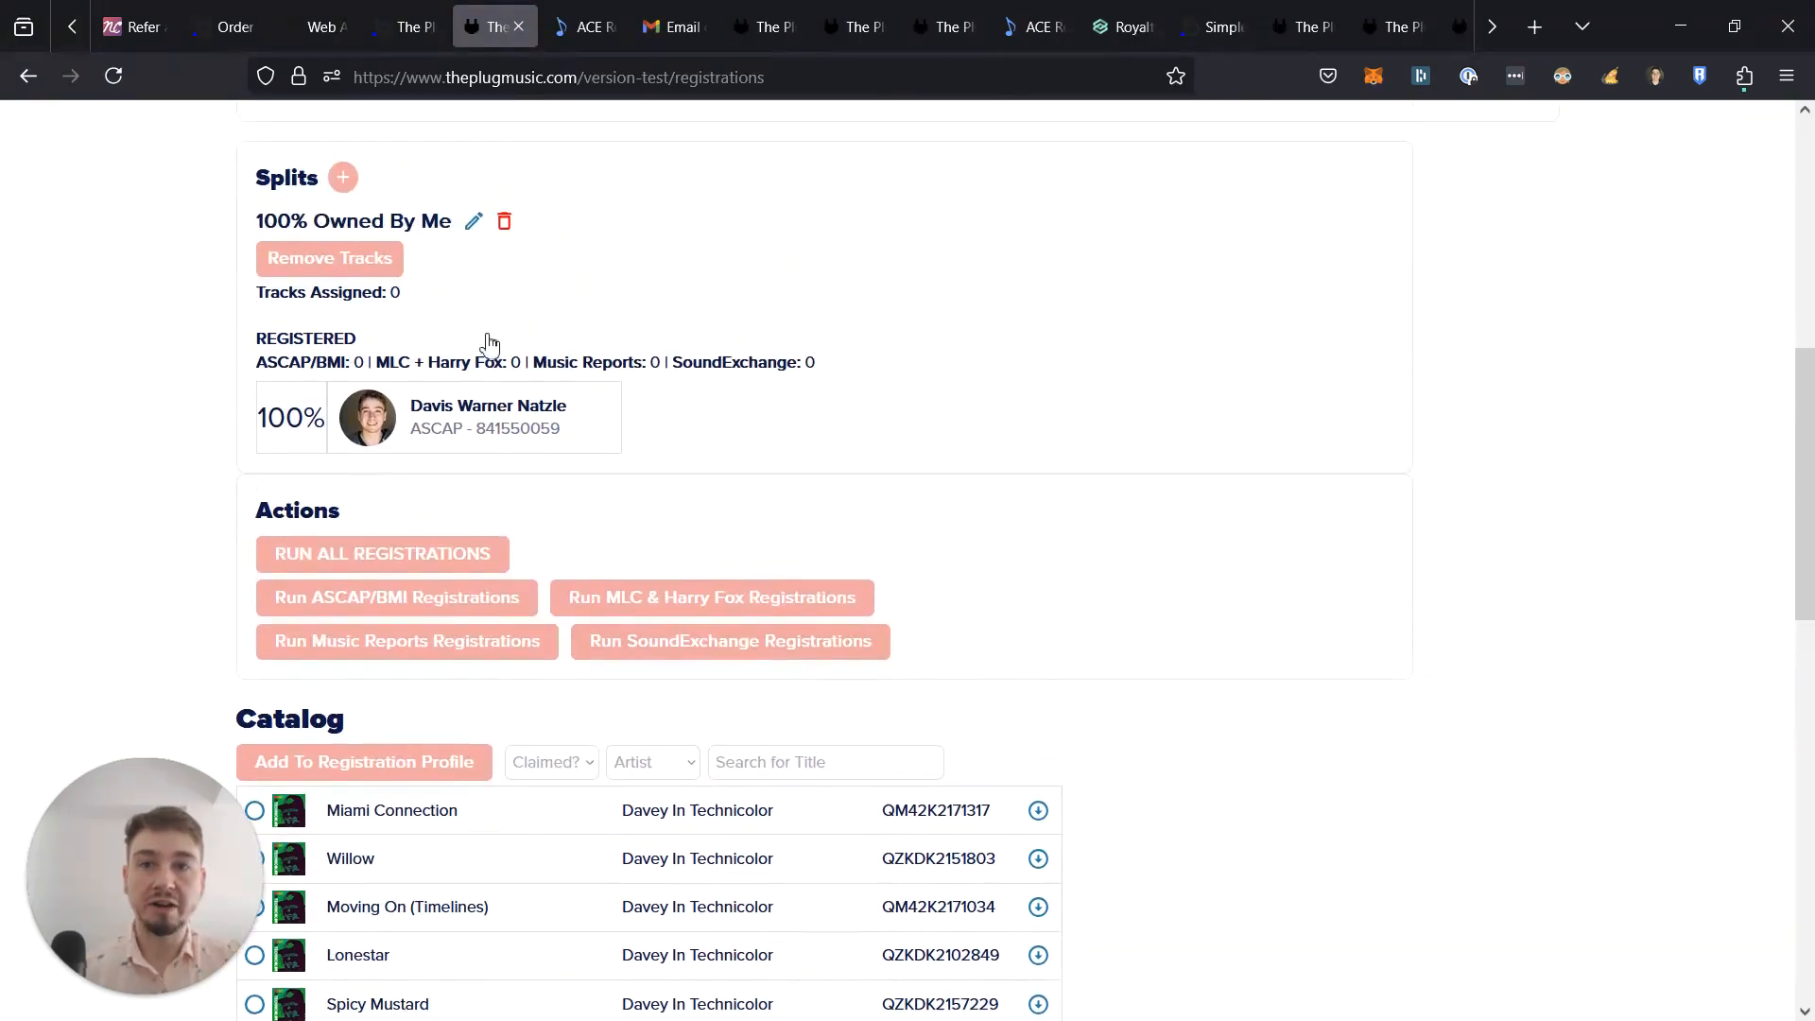
pyautogui.scroll(-3, 775, 512)
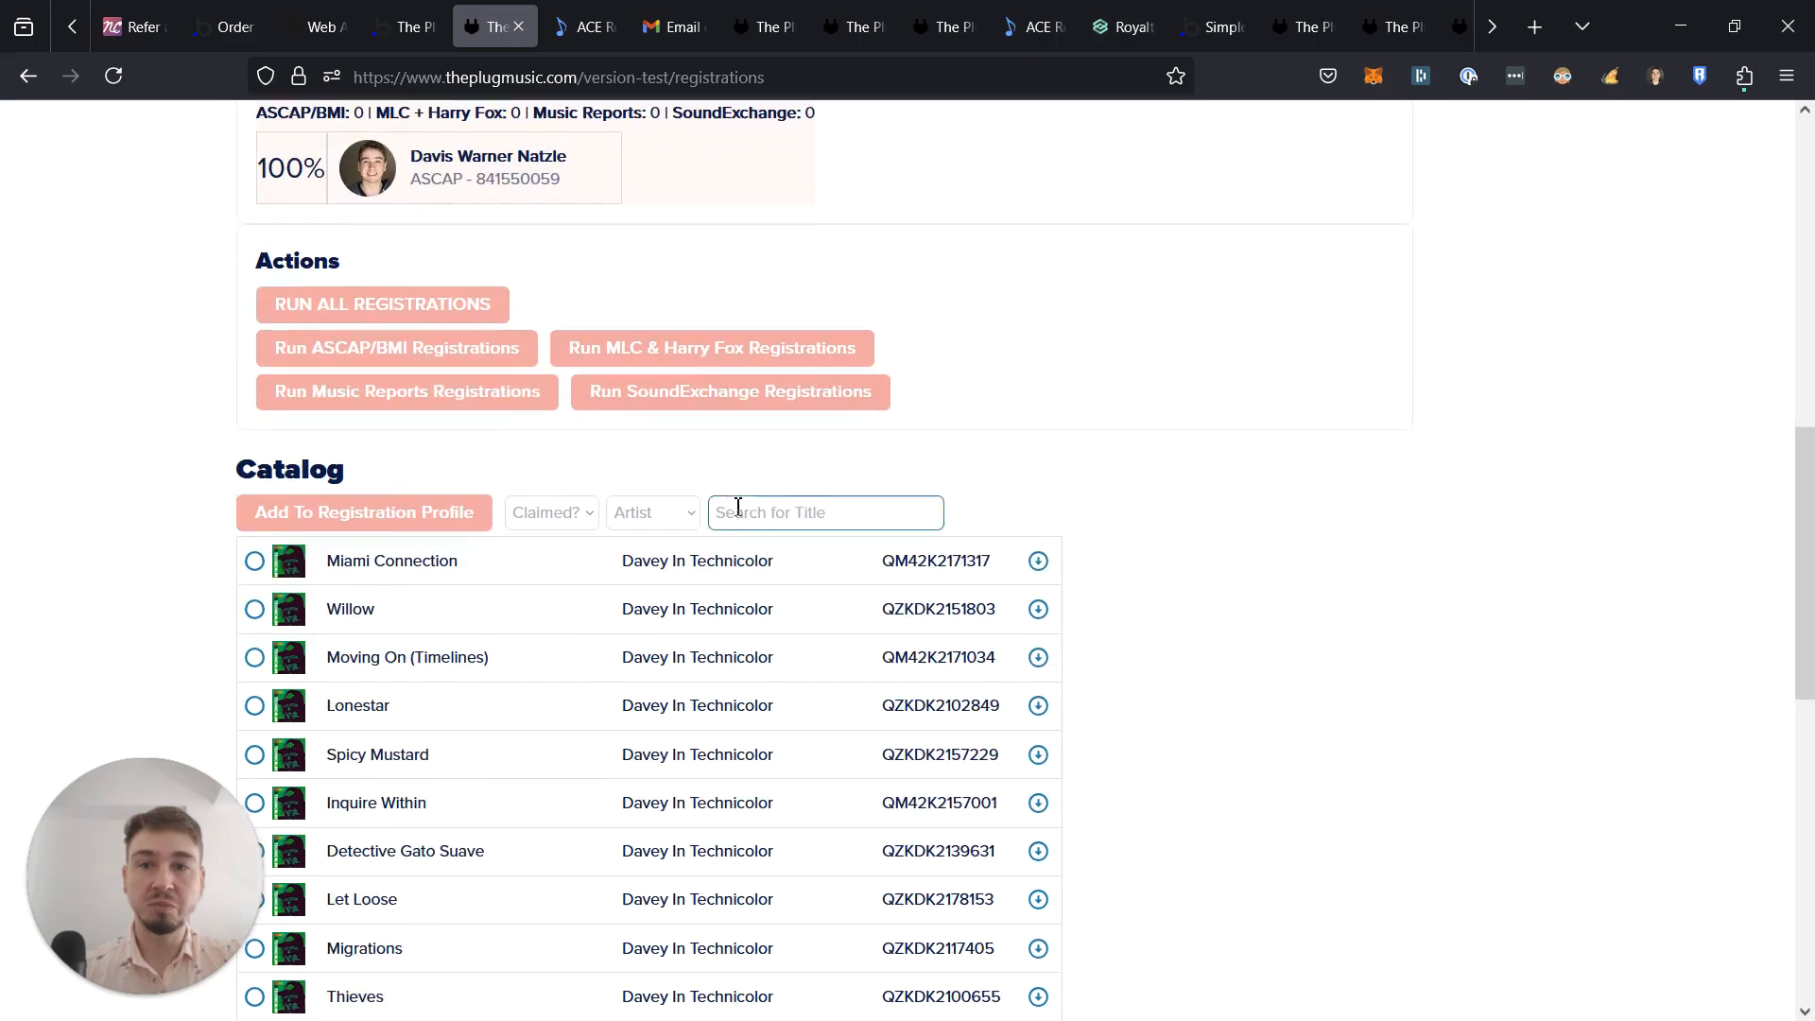
pyautogui.scroll(-2, 394, 560)
pyautogui.click(255, 436)
pyautogui.click(255, 484)
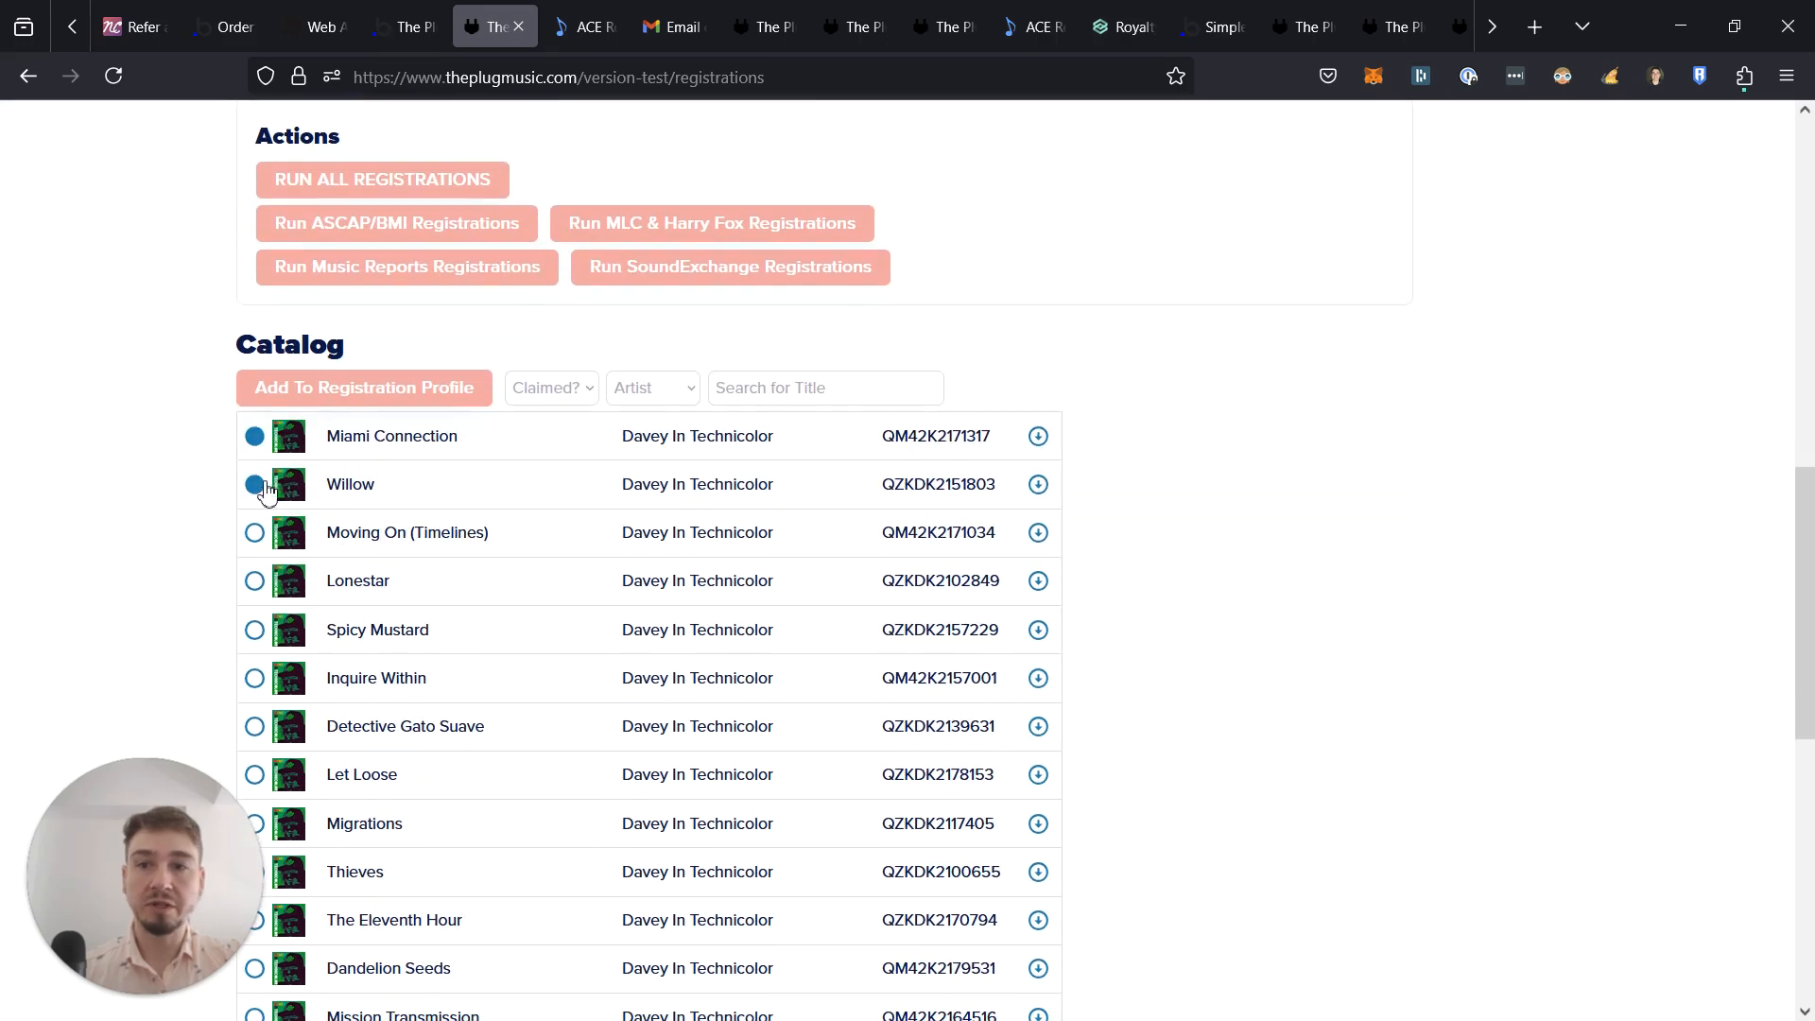
pyautogui.scroll(-3, 255, 486)
pyautogui.click(254, 283)
pyautogui.click(254, 330)
pyautogui.click(255, 380)
pyautogui.click(254, 428)
pyautogui.click(254, 477)
pyautogui.click(254, 524)
pyautogui.click(255, 574)
pyautogui.click(254, 622)
pyautogui.click(254, 670)
pyautogui.click(254, 719)
pyautogui.click(332, 148)
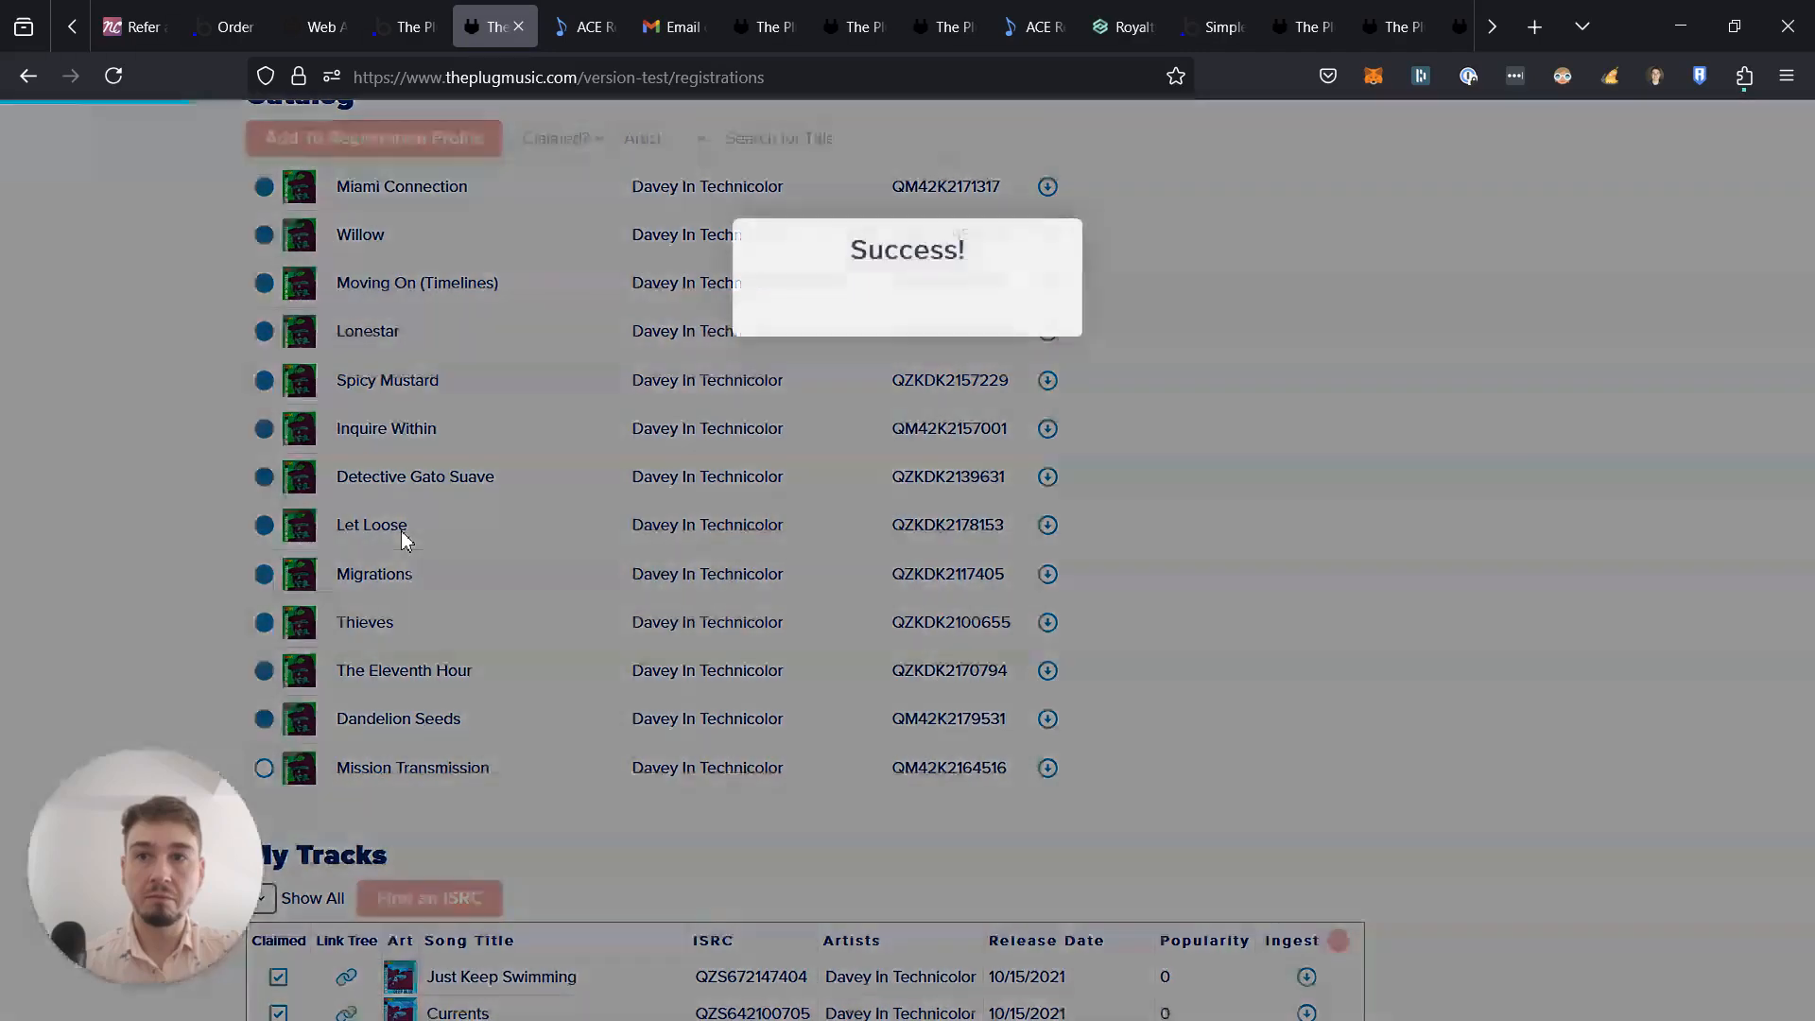
# - Add the next thirteen catalog tracks, Mission Transmission through Currents, to the registration profile of the selected split
pyautogui.scroll(8, 303, 494)
pyautogui.scroll(-8, 307, 497)
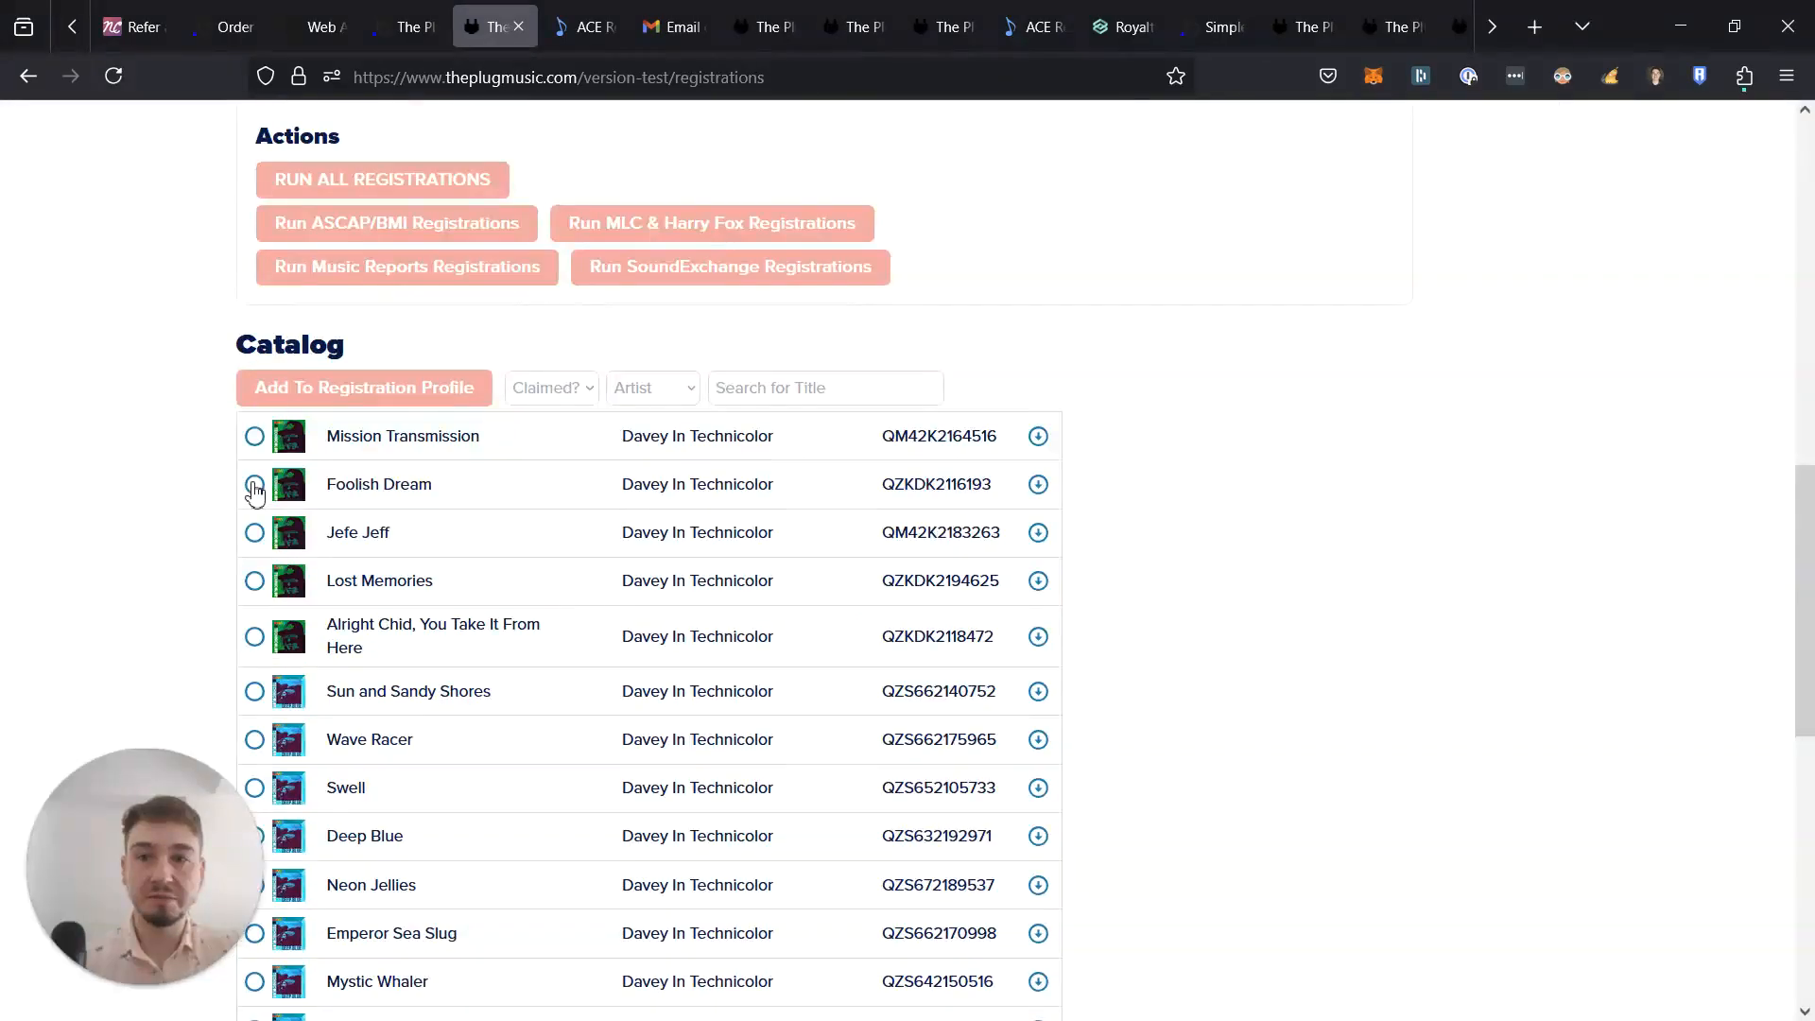
pyautogui.click(255, 186)
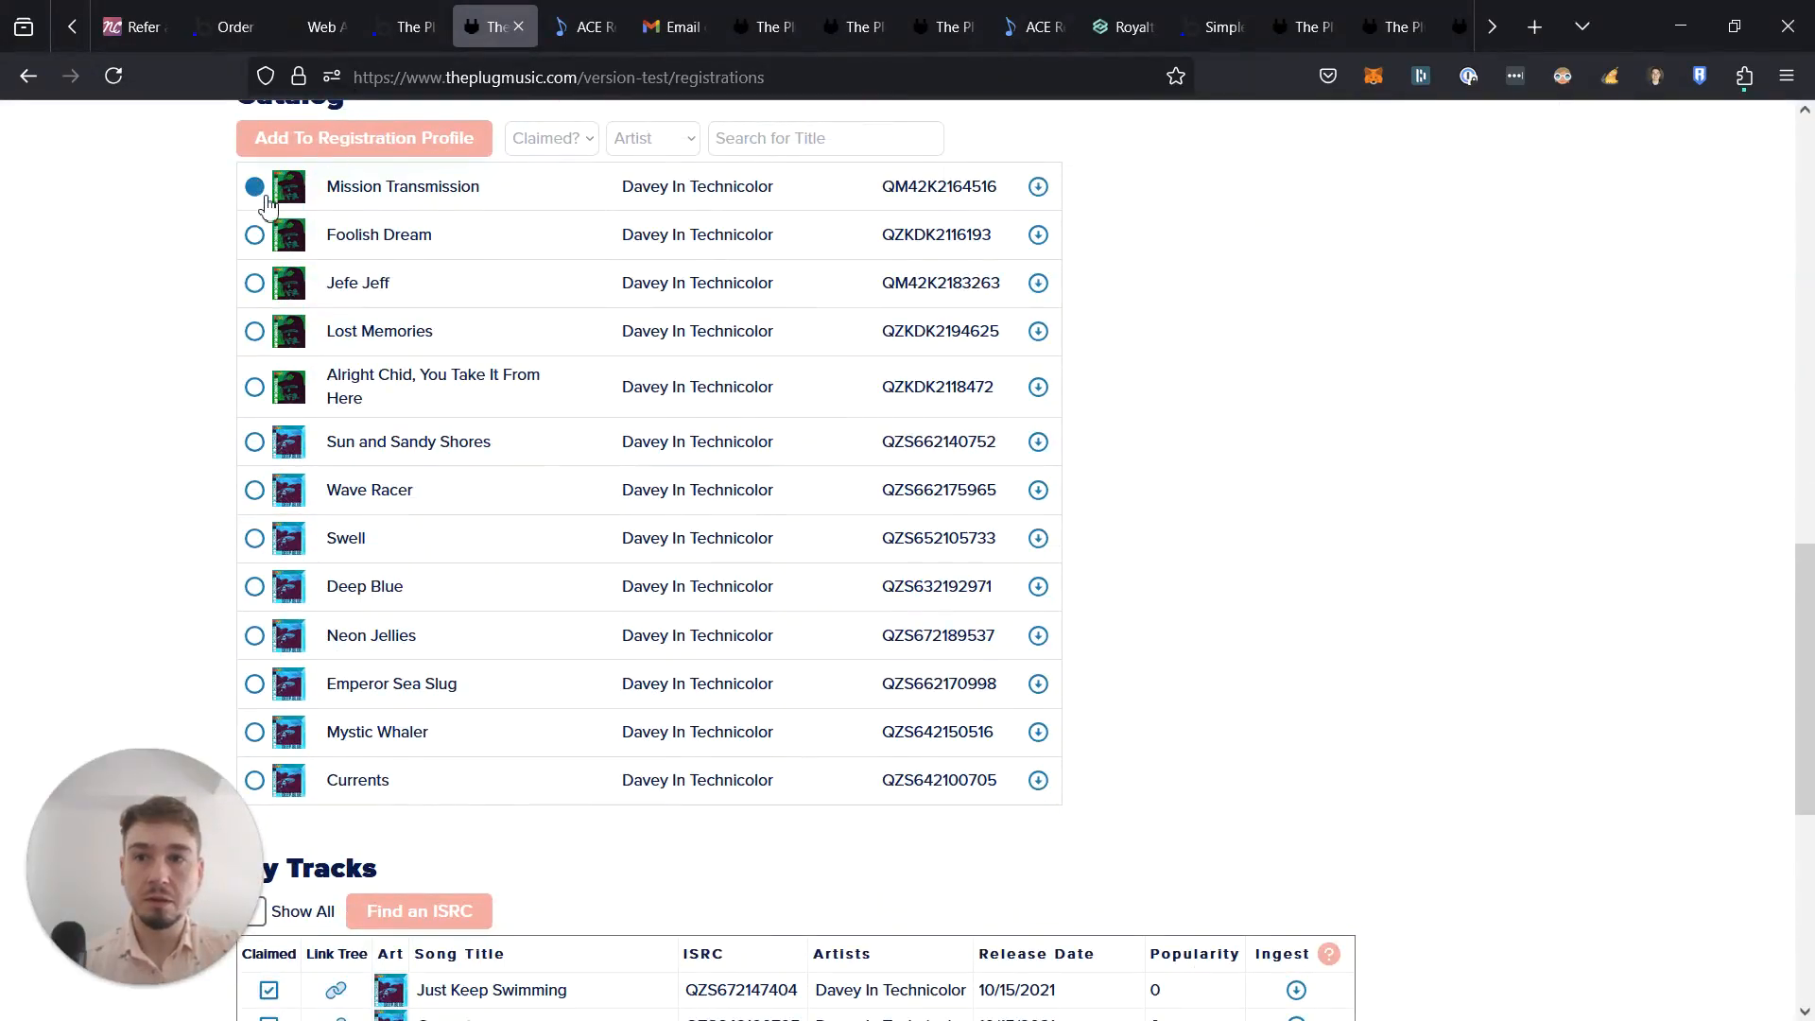
pyautogui.click(254, 235)
pyautogui.click(254, 282)
pyautogui.click(254, 331)
pyautogui.click(255, 387)
pyautogui.click(254, 442)
pyautogui.click(254, 490)
pyautogui.click(255, 538)
pyautogui.click(254, 586)
pyautogui.click(254, 635)
pyautogui.click(254, 683)
pyautogui.click(254, 732)
pyautogui.scroll(-1, 223, 628)
pyautogui.click(253, 659)
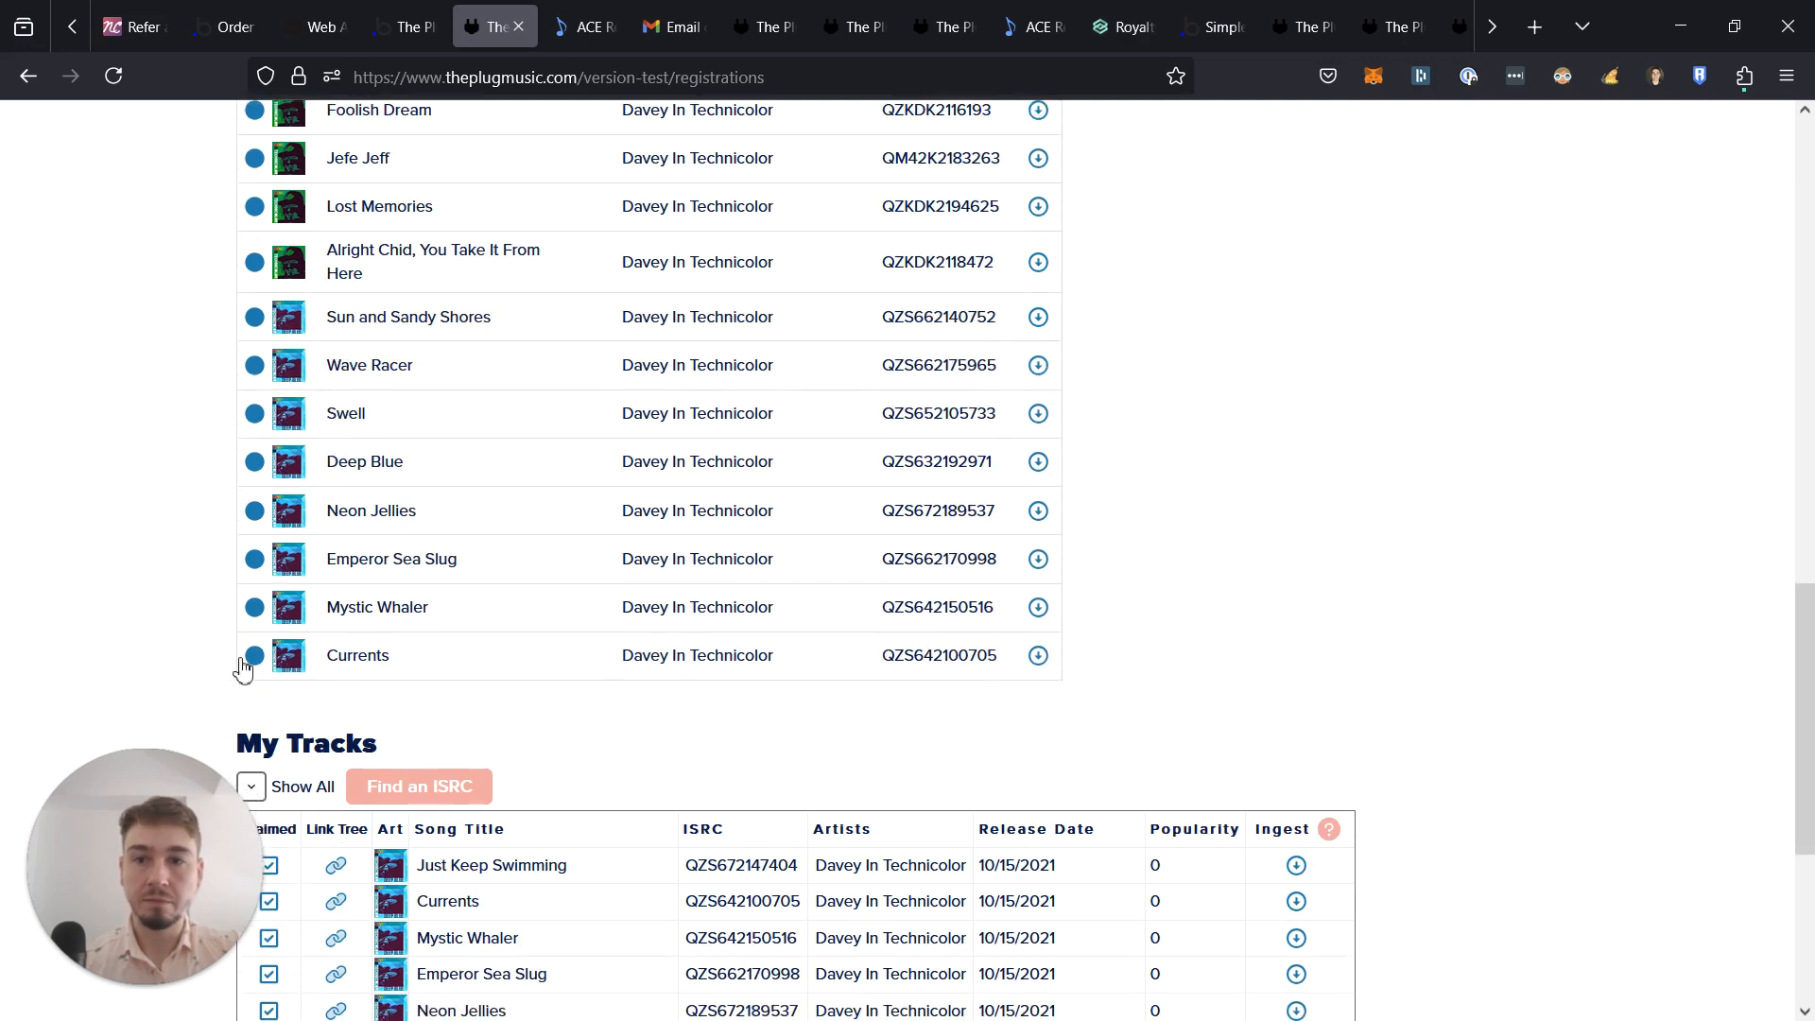
pyautogui.scroll(3, 237, 567)
pyautogui.click(349, 403)
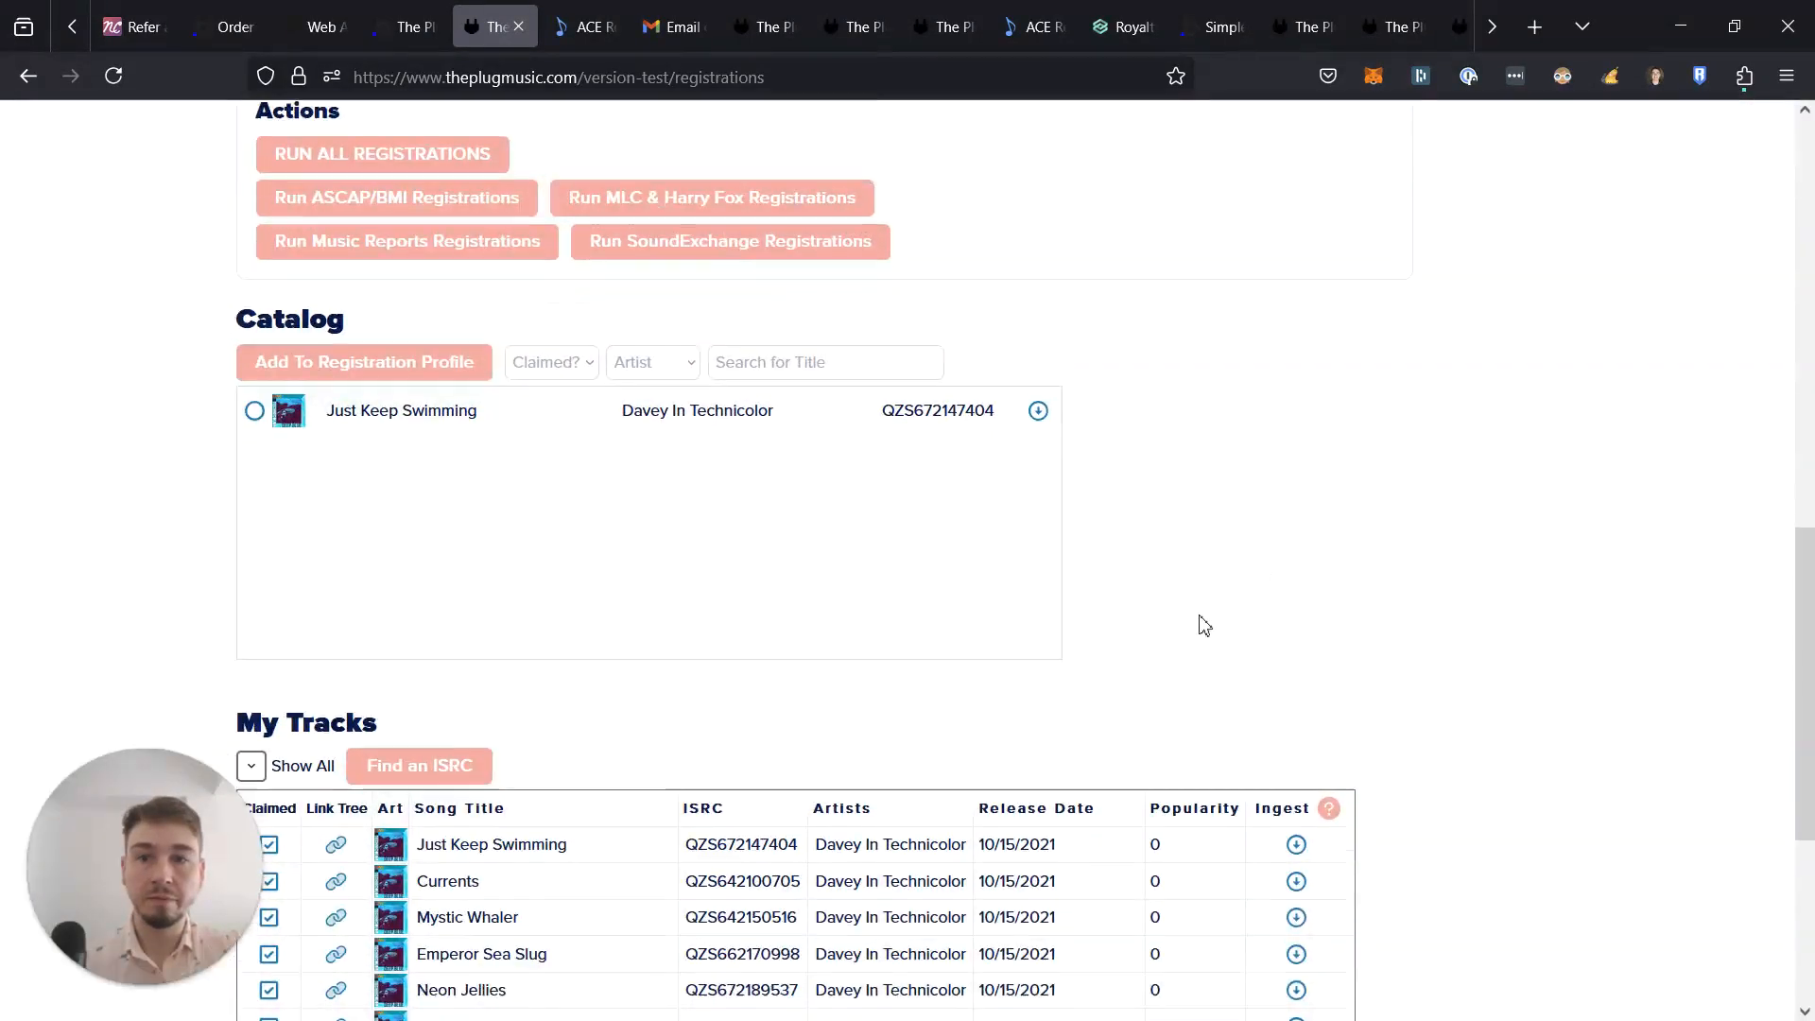
# - Add the last catalog track, Just Keep Swimming, to the registration profile
pyautogui.scroll(-4, 1204, 626)
pyautogui.scroll(5, 320, 450)
pyautogui.click(255, 468)
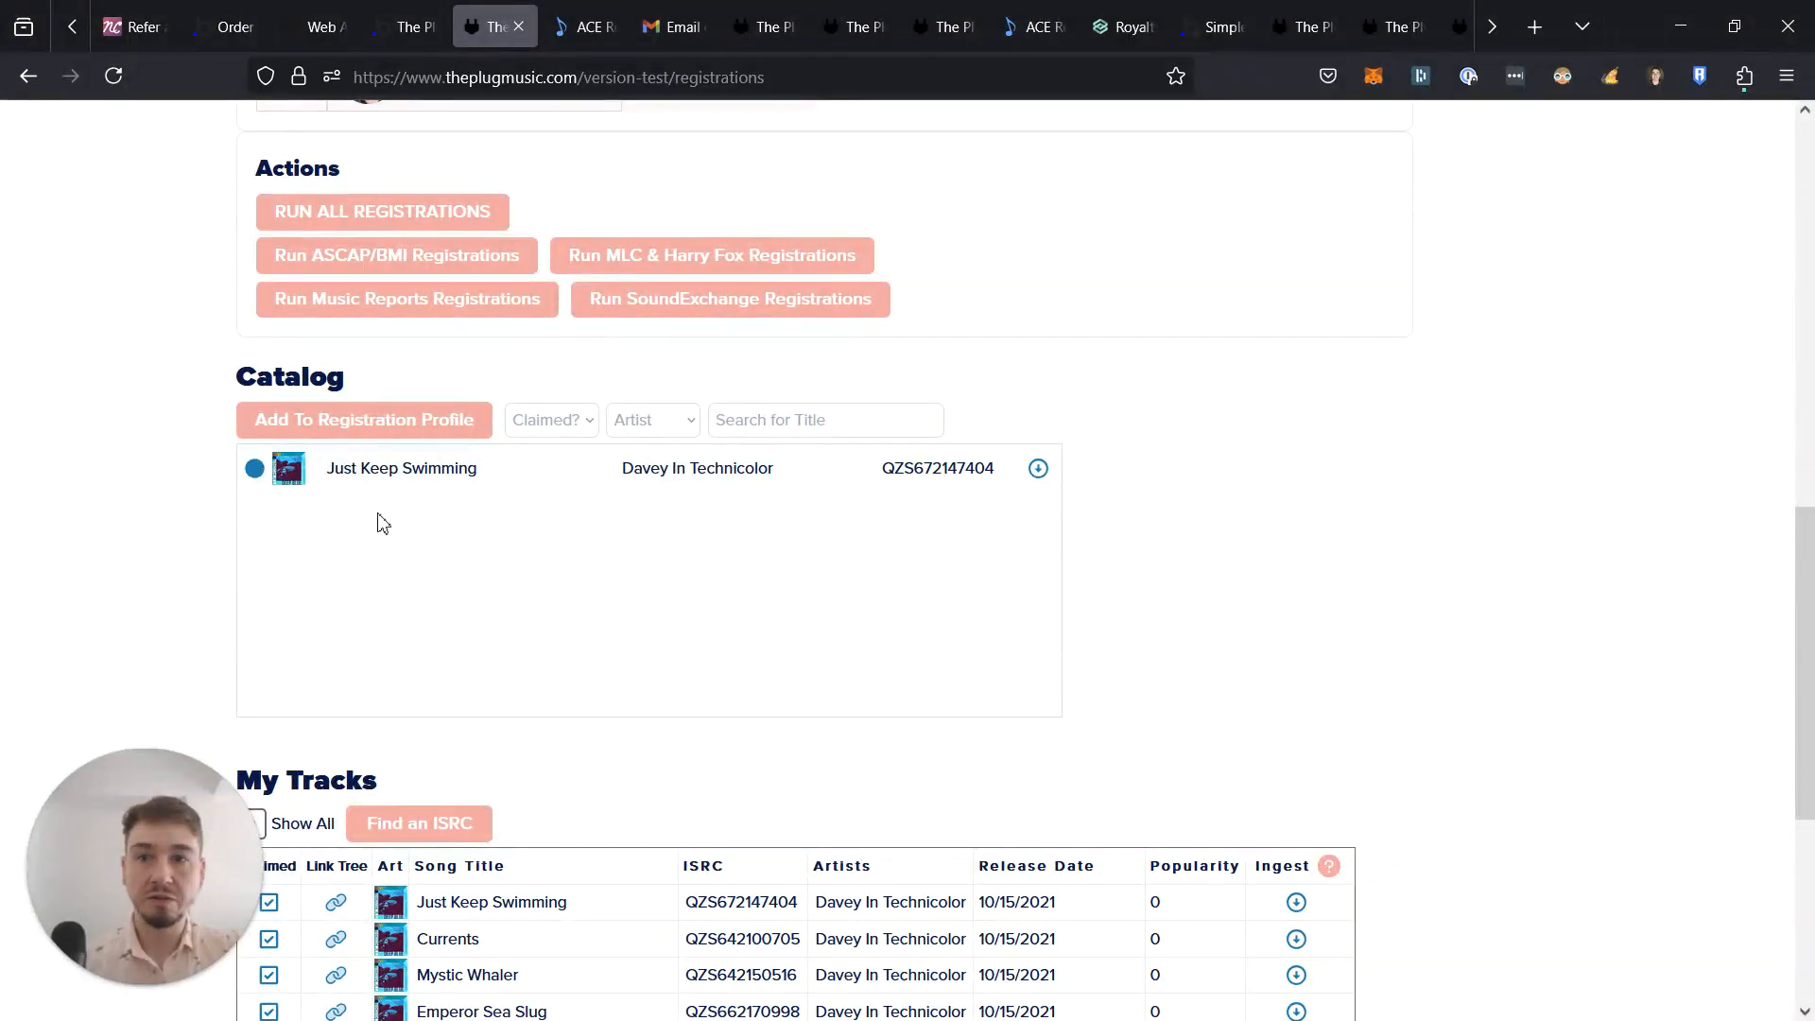
pyautogui.scroll(1, 377, 519)
pyautogui.click(407, 550)
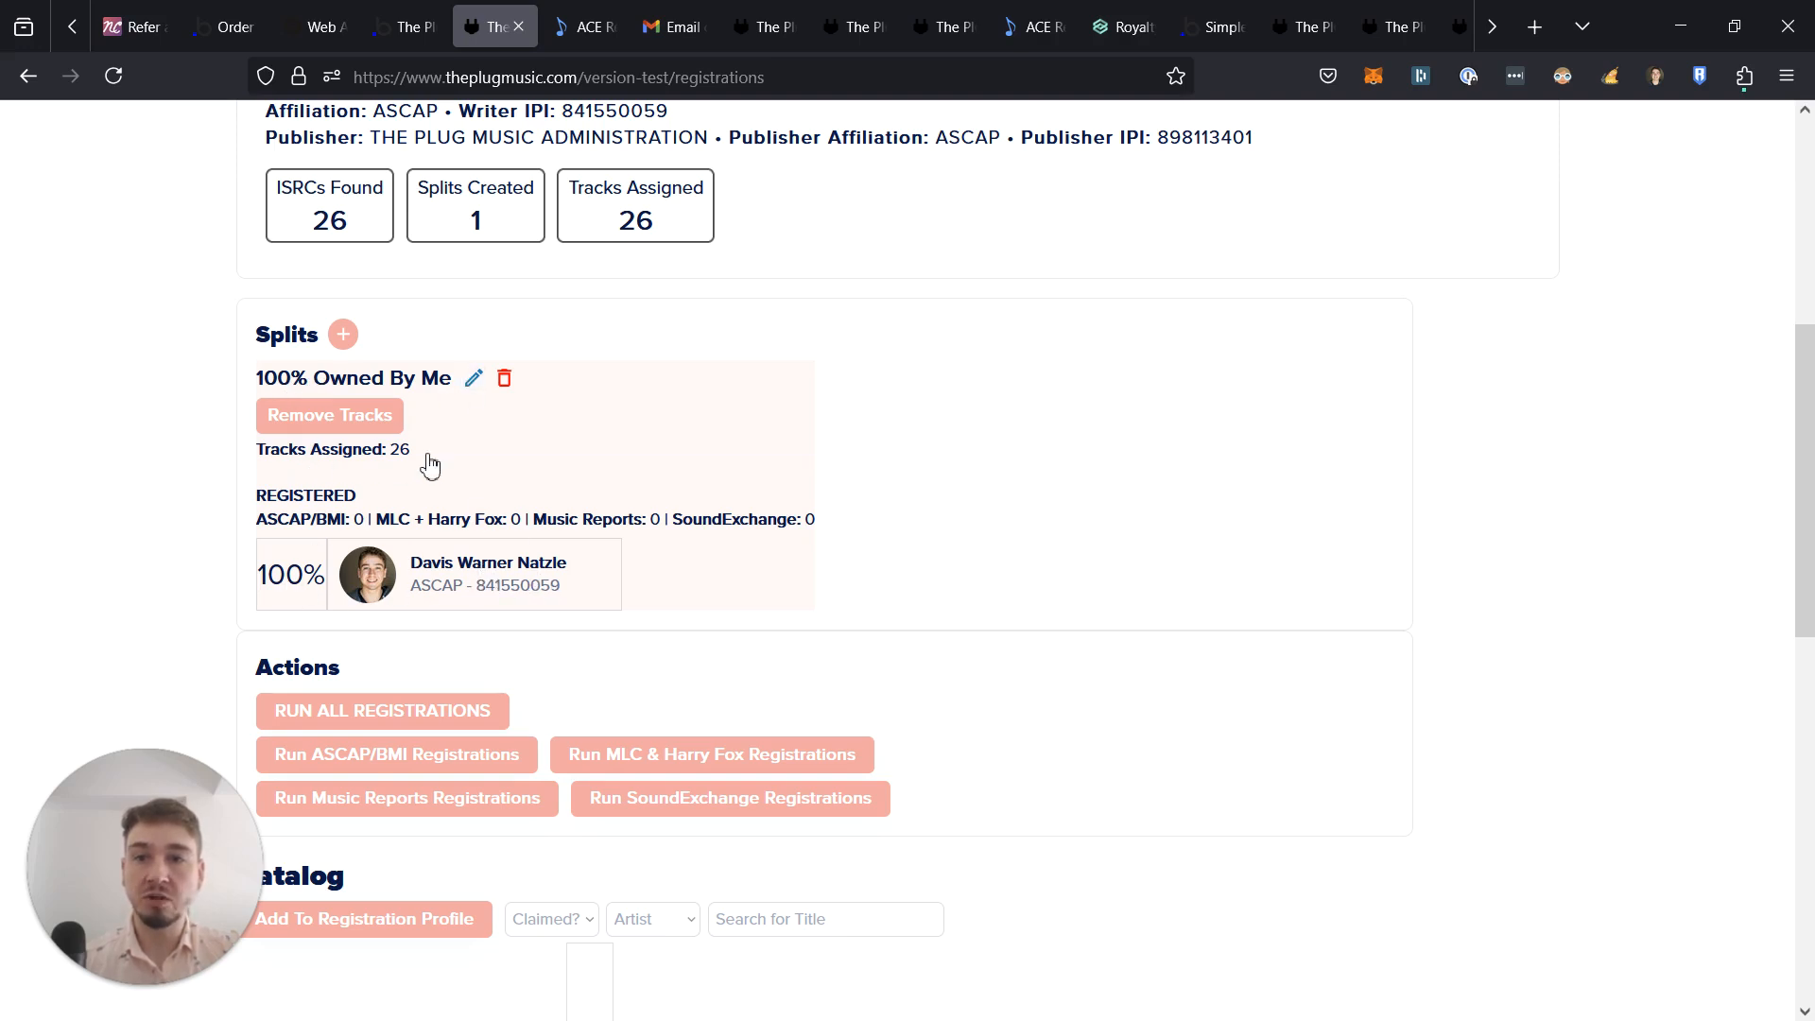
# - Review the track queue for each organization in the dialog for running all registrations, and close it without registering
pyautogui.scroll(-2, 405, 615)
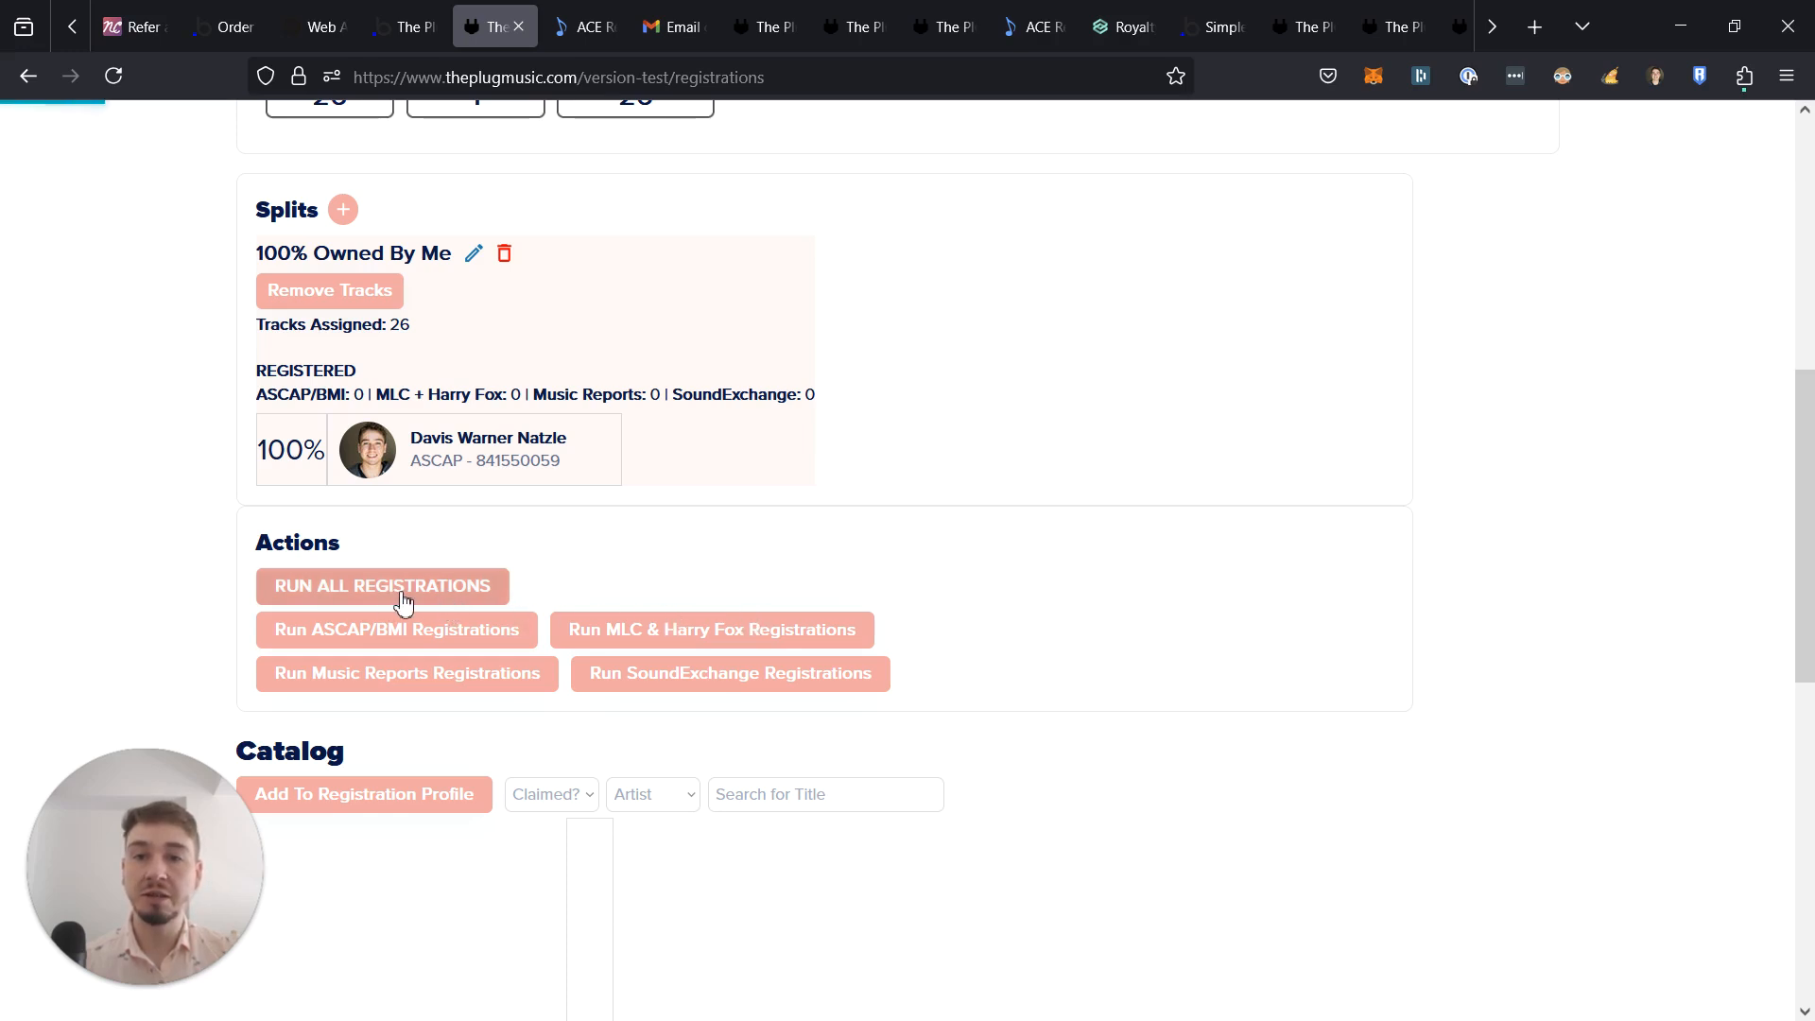
pyautogui.click(447, 601)
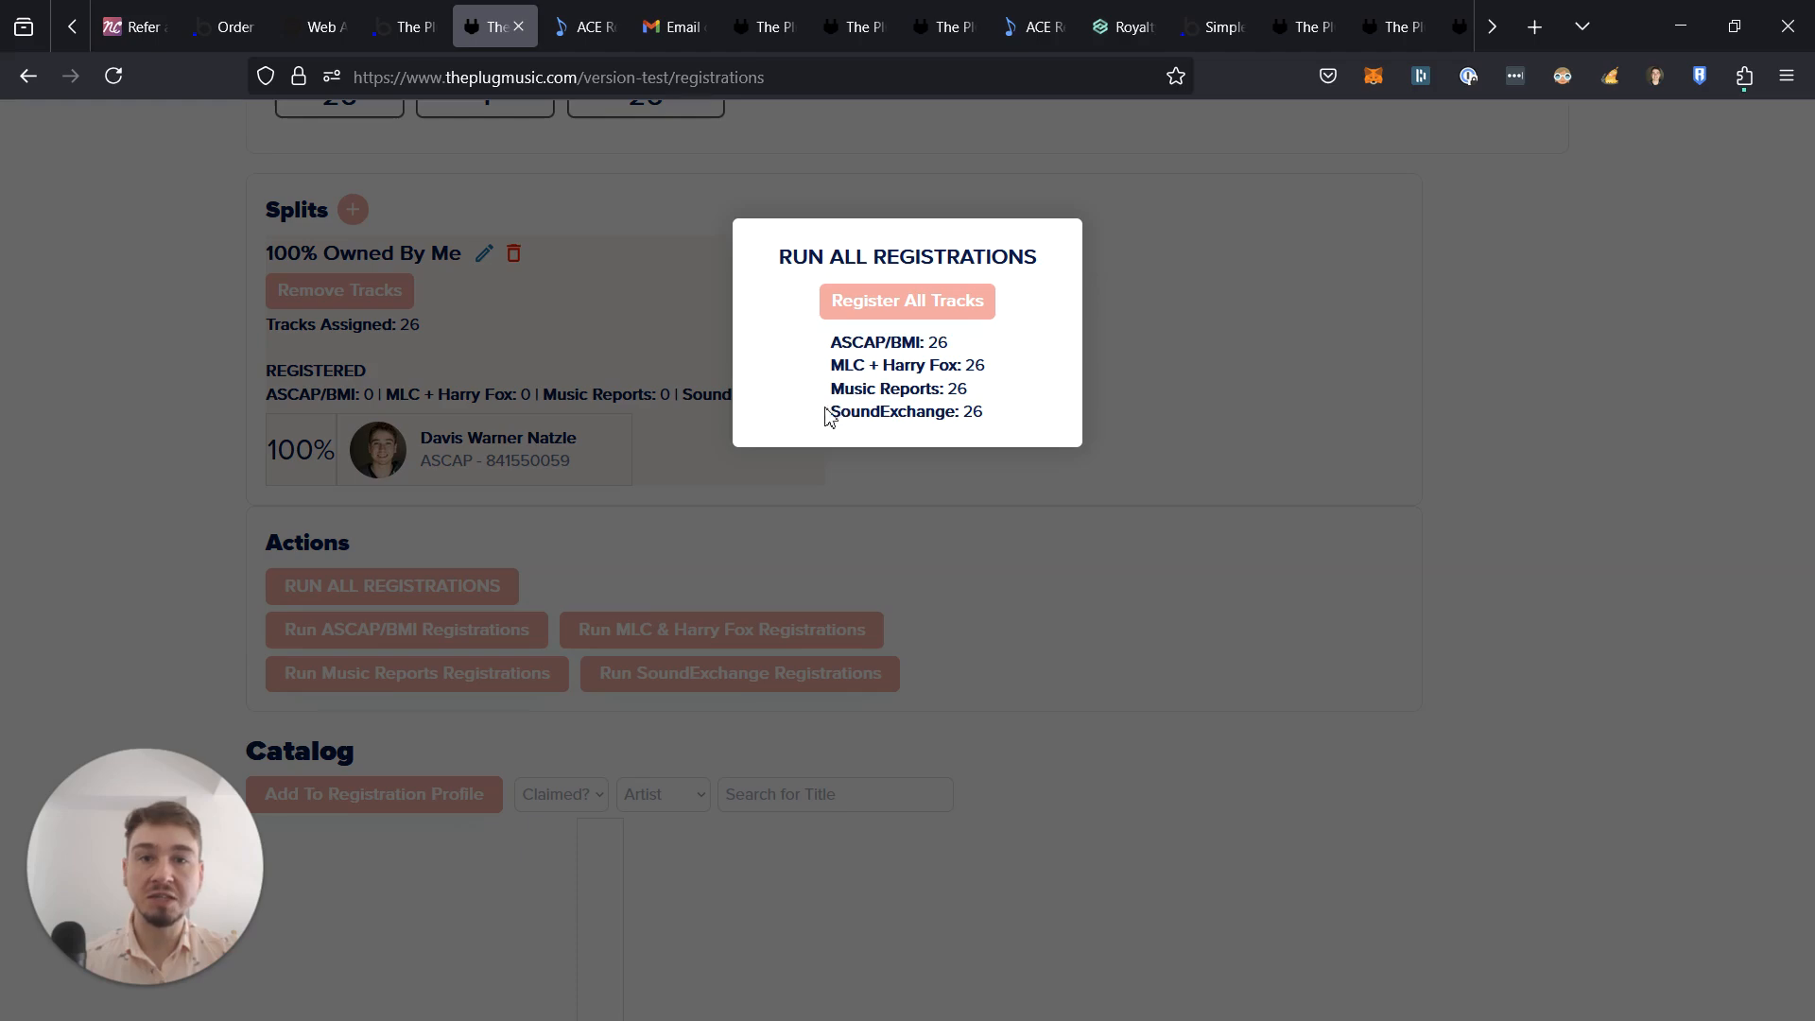
pyautogui.click(1183, 633)
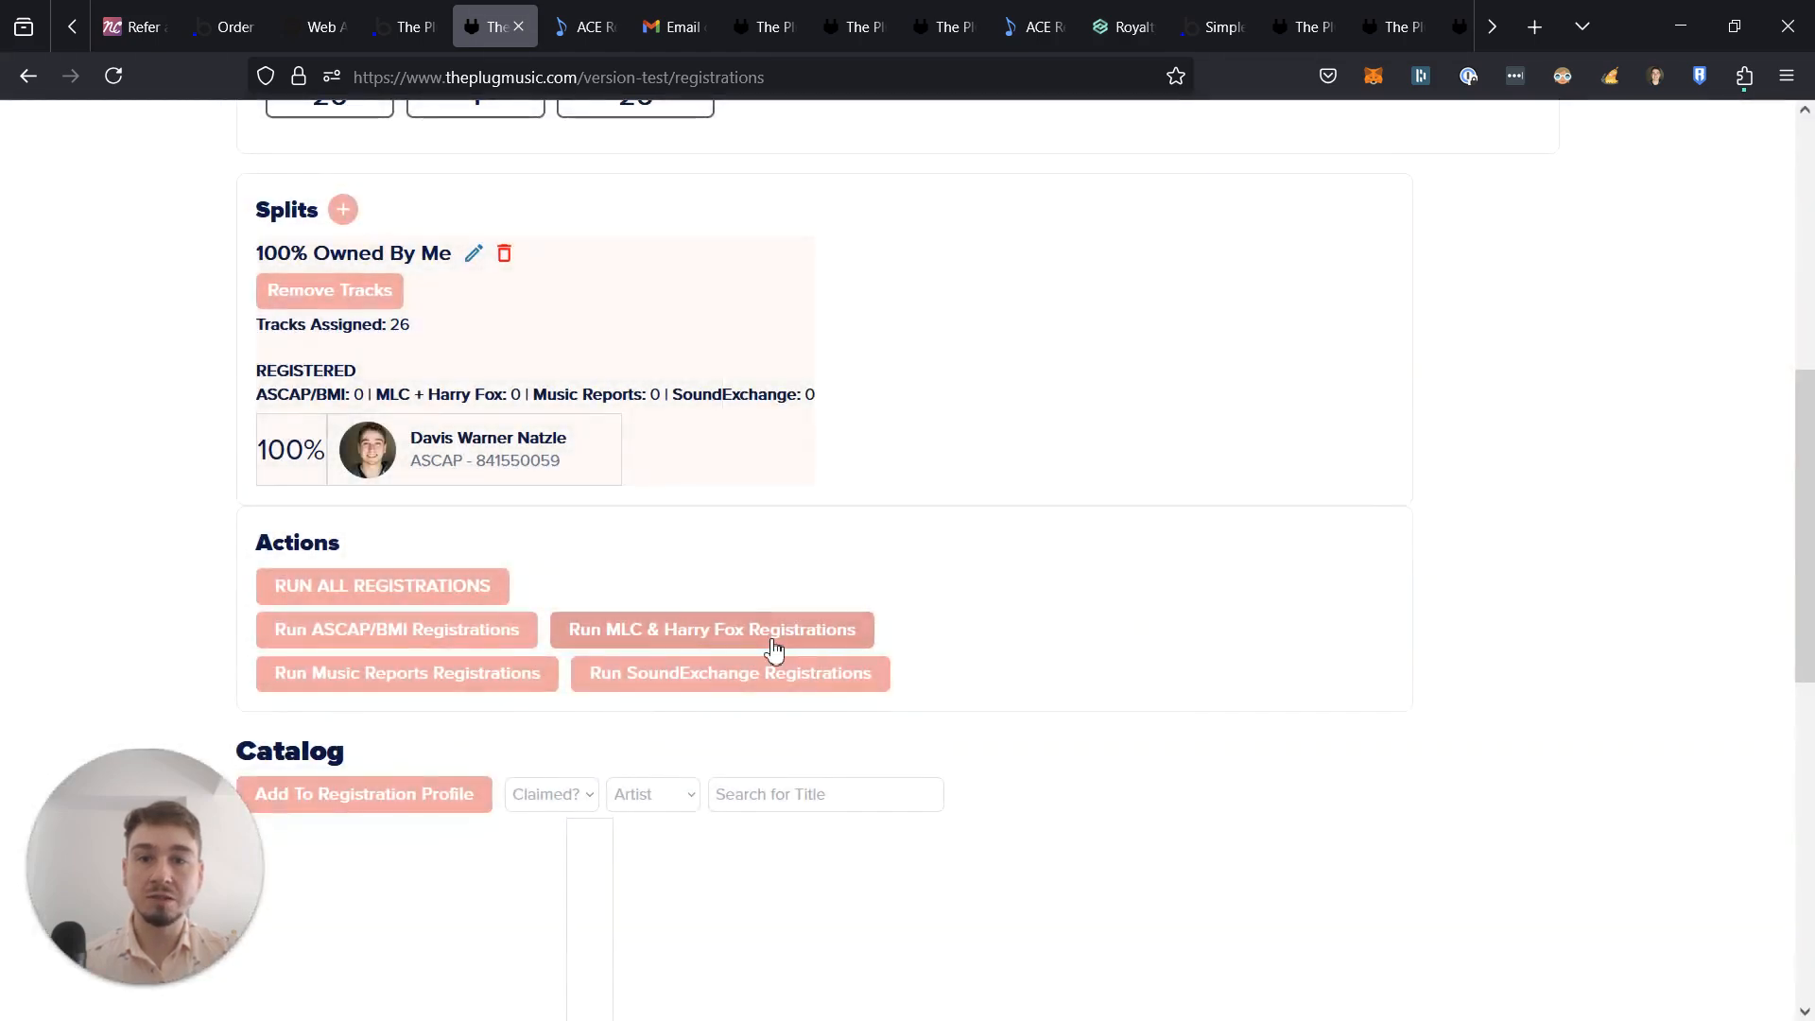
# - Review the queued tracks for the MLC & Harry Fox registrations and register all of them
pyautogui.click(773, 648)
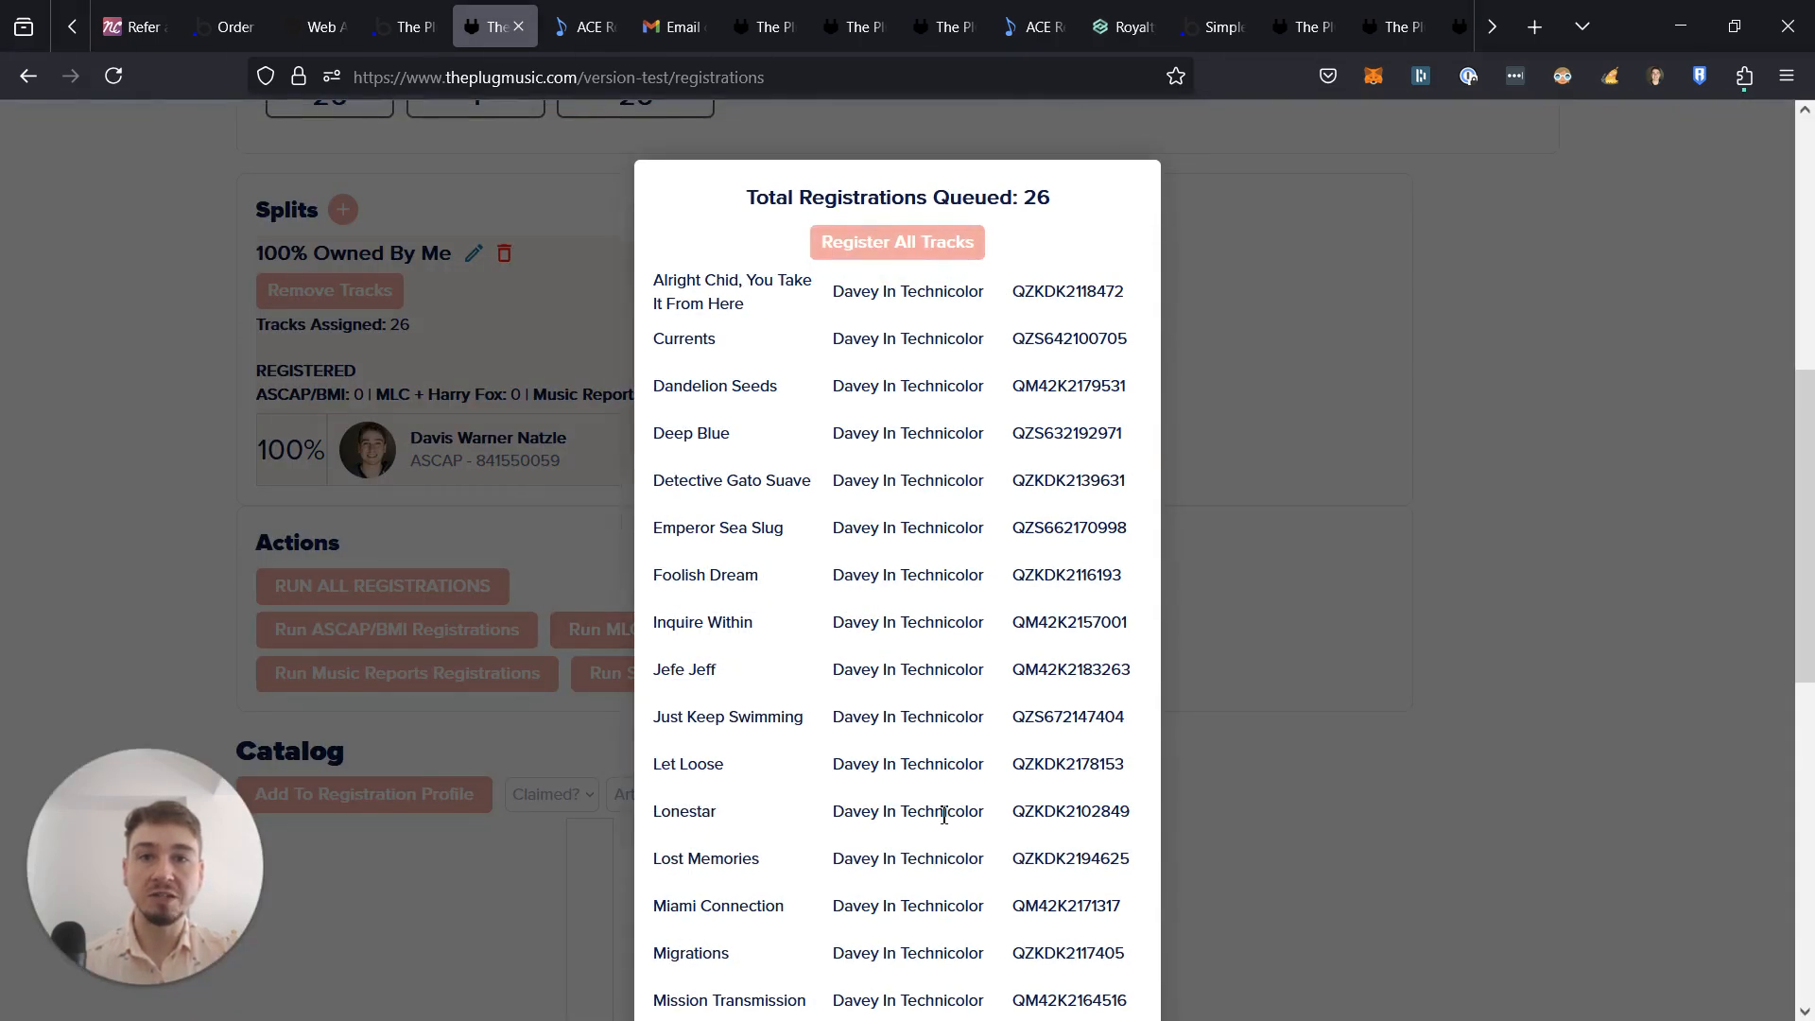
pyautogui.scroll(-6, 1007, 578)
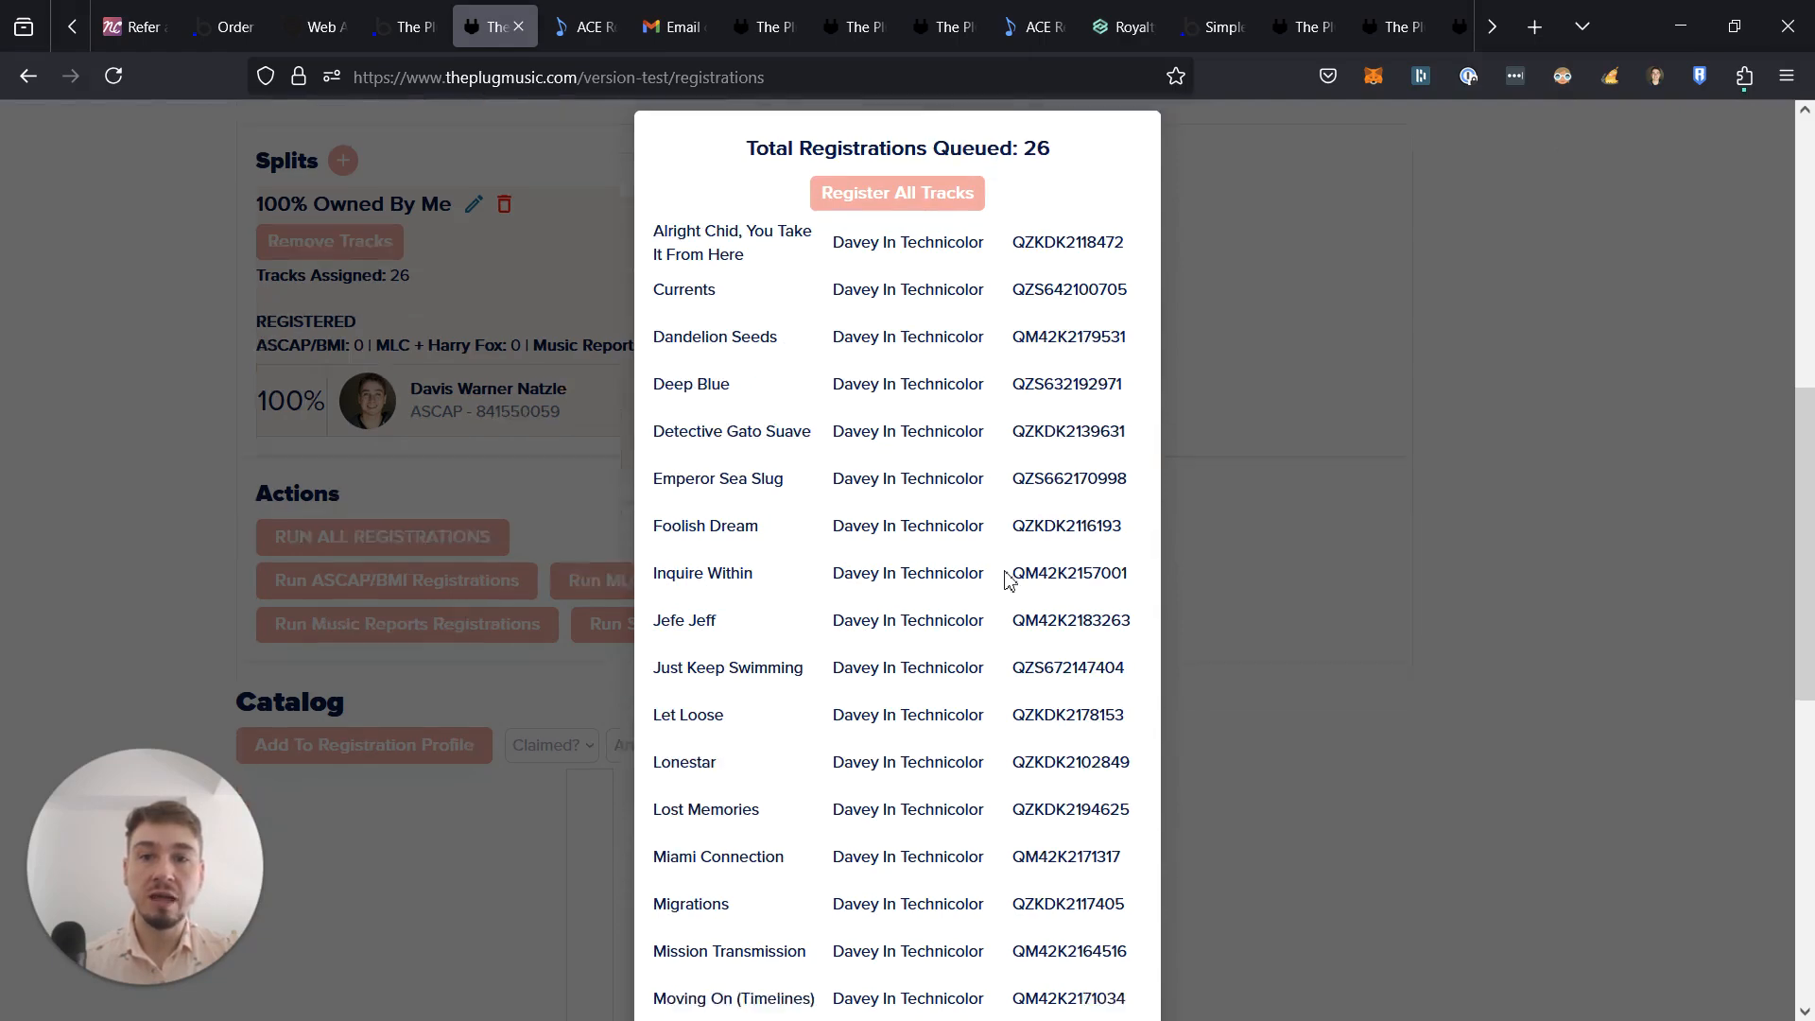
pyautogui.scroll(6, 1006, 586)
pyautogui.scroll(3, 1007, 586)
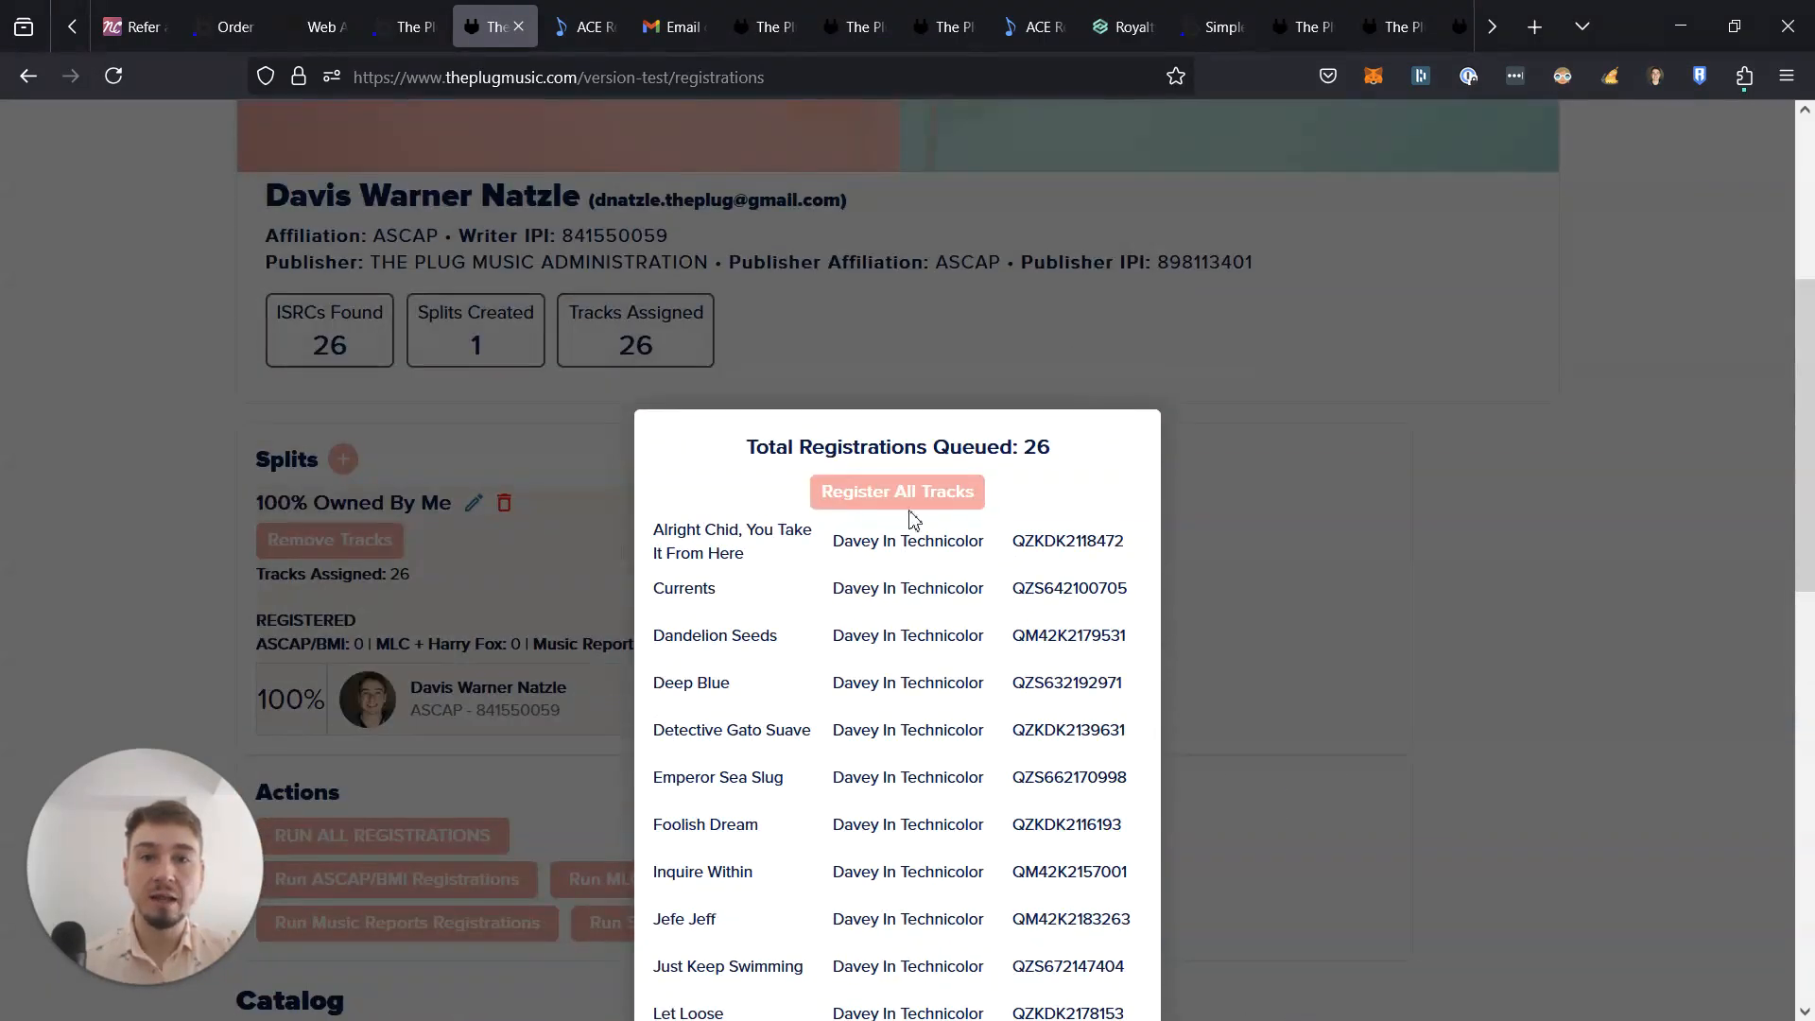
pyautogui.click(912, 499)
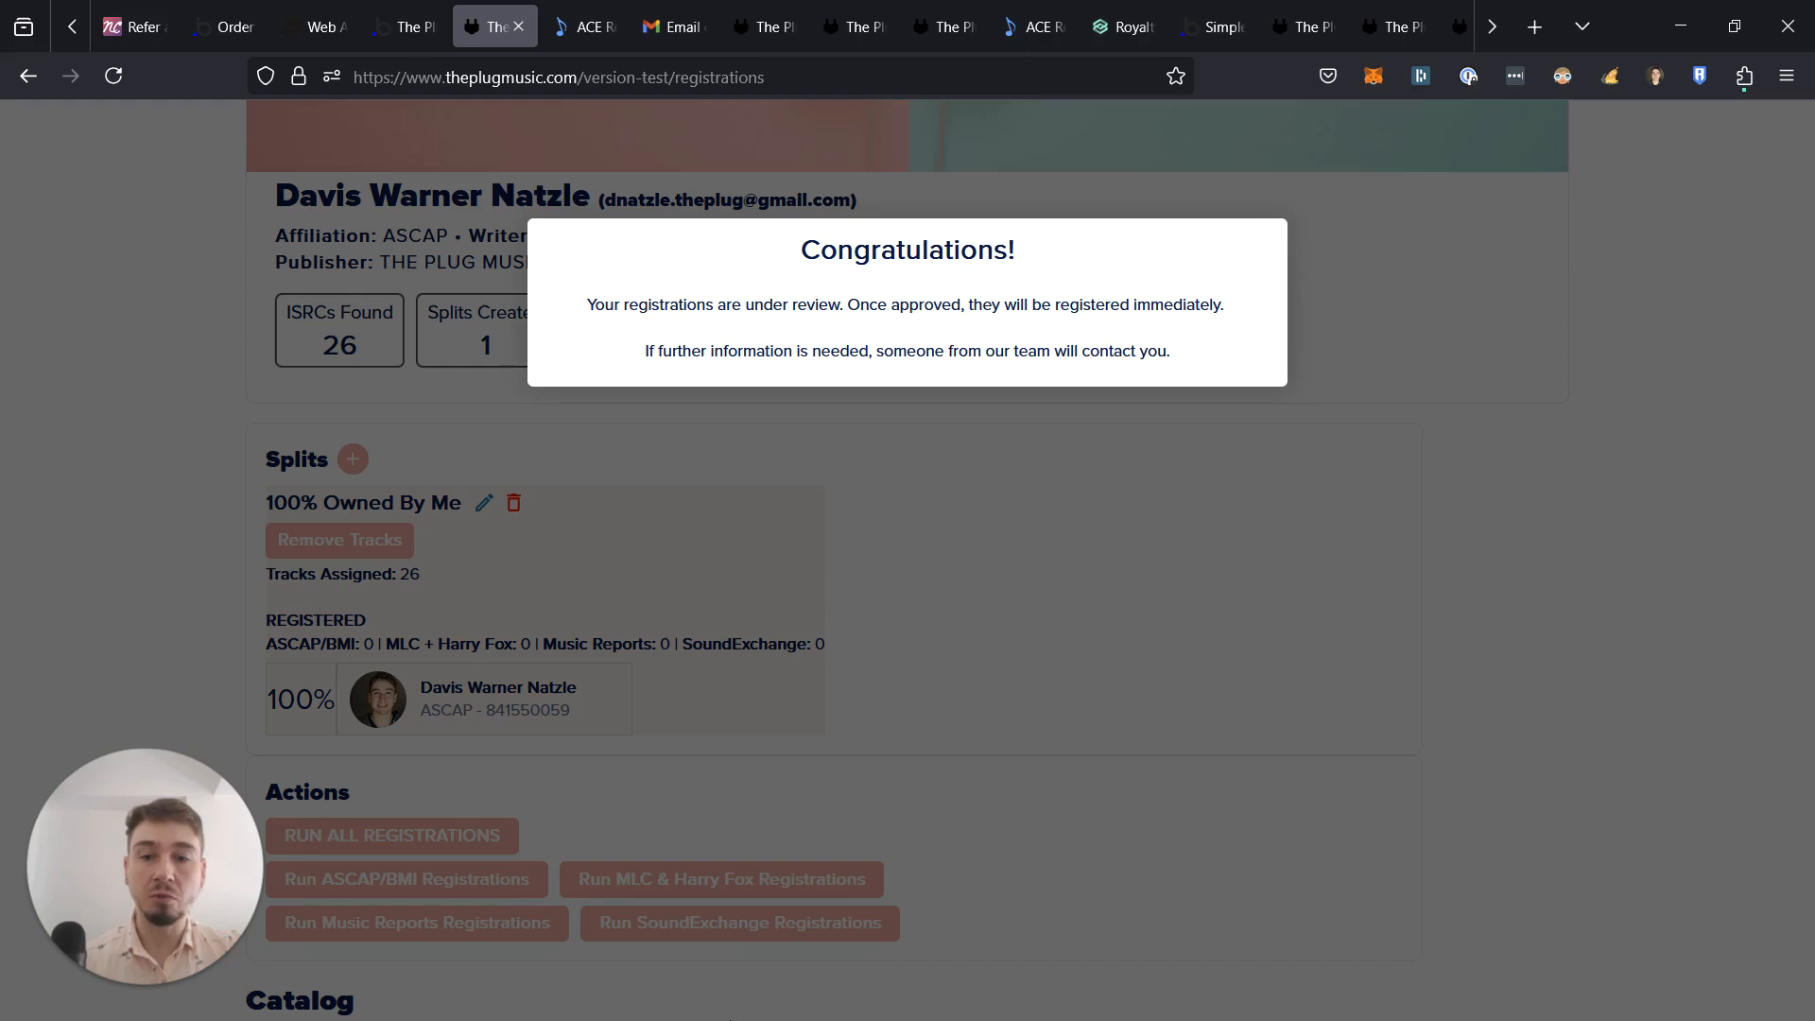
# - Switch to Spotify, view the credits of Sun and Sandy Shores, highlight the writer's name and close the credits
pyautogui.press('super')
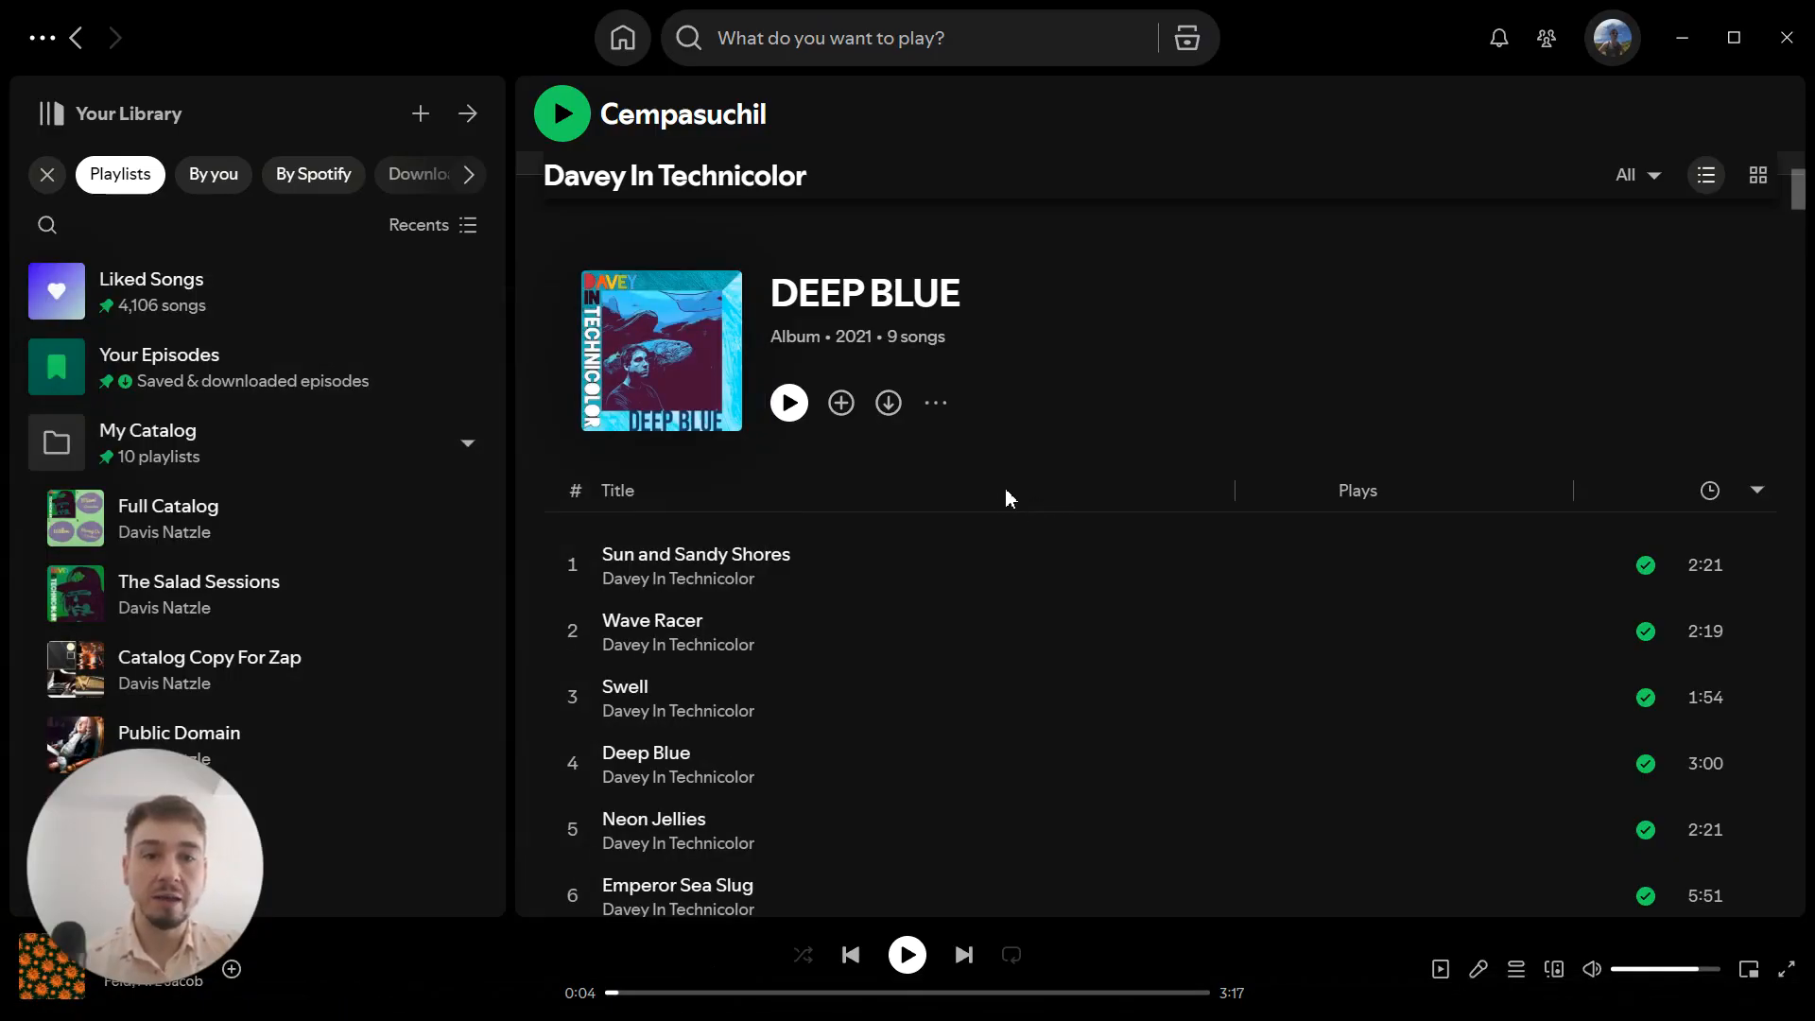
pyautogui.rightClick(1056, 577)
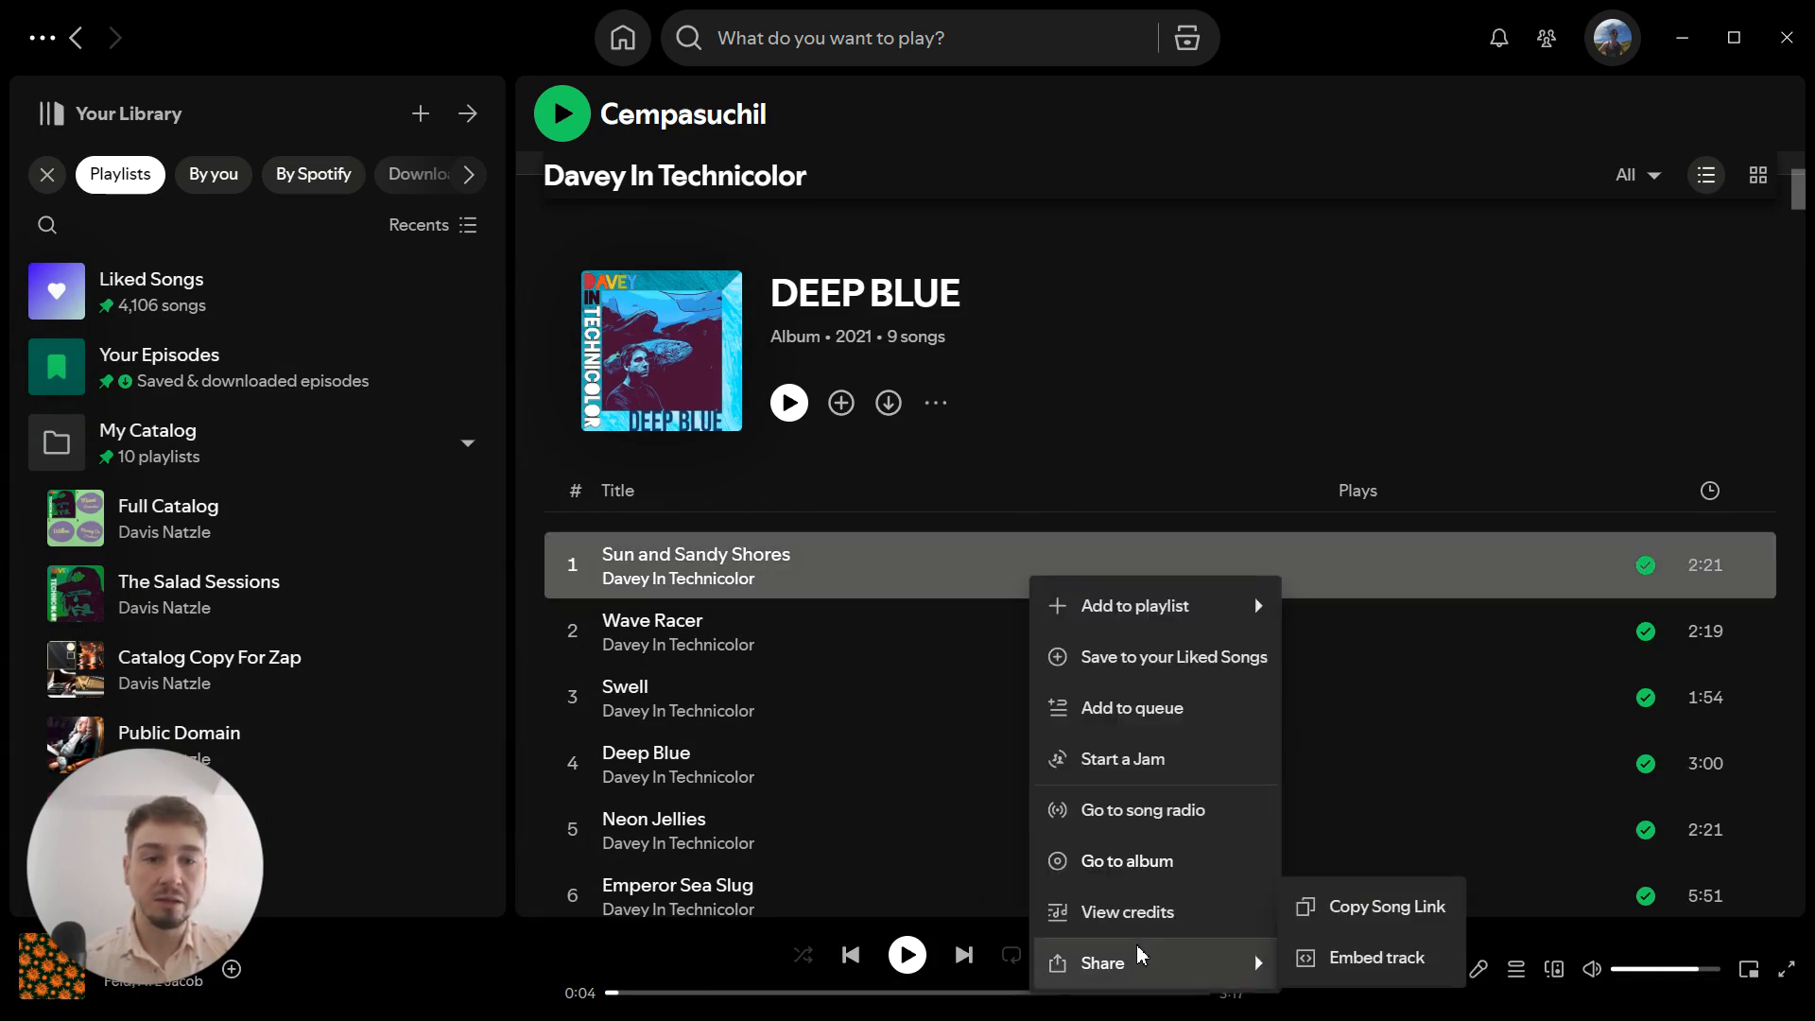
pyautogui.click(1149, 925)
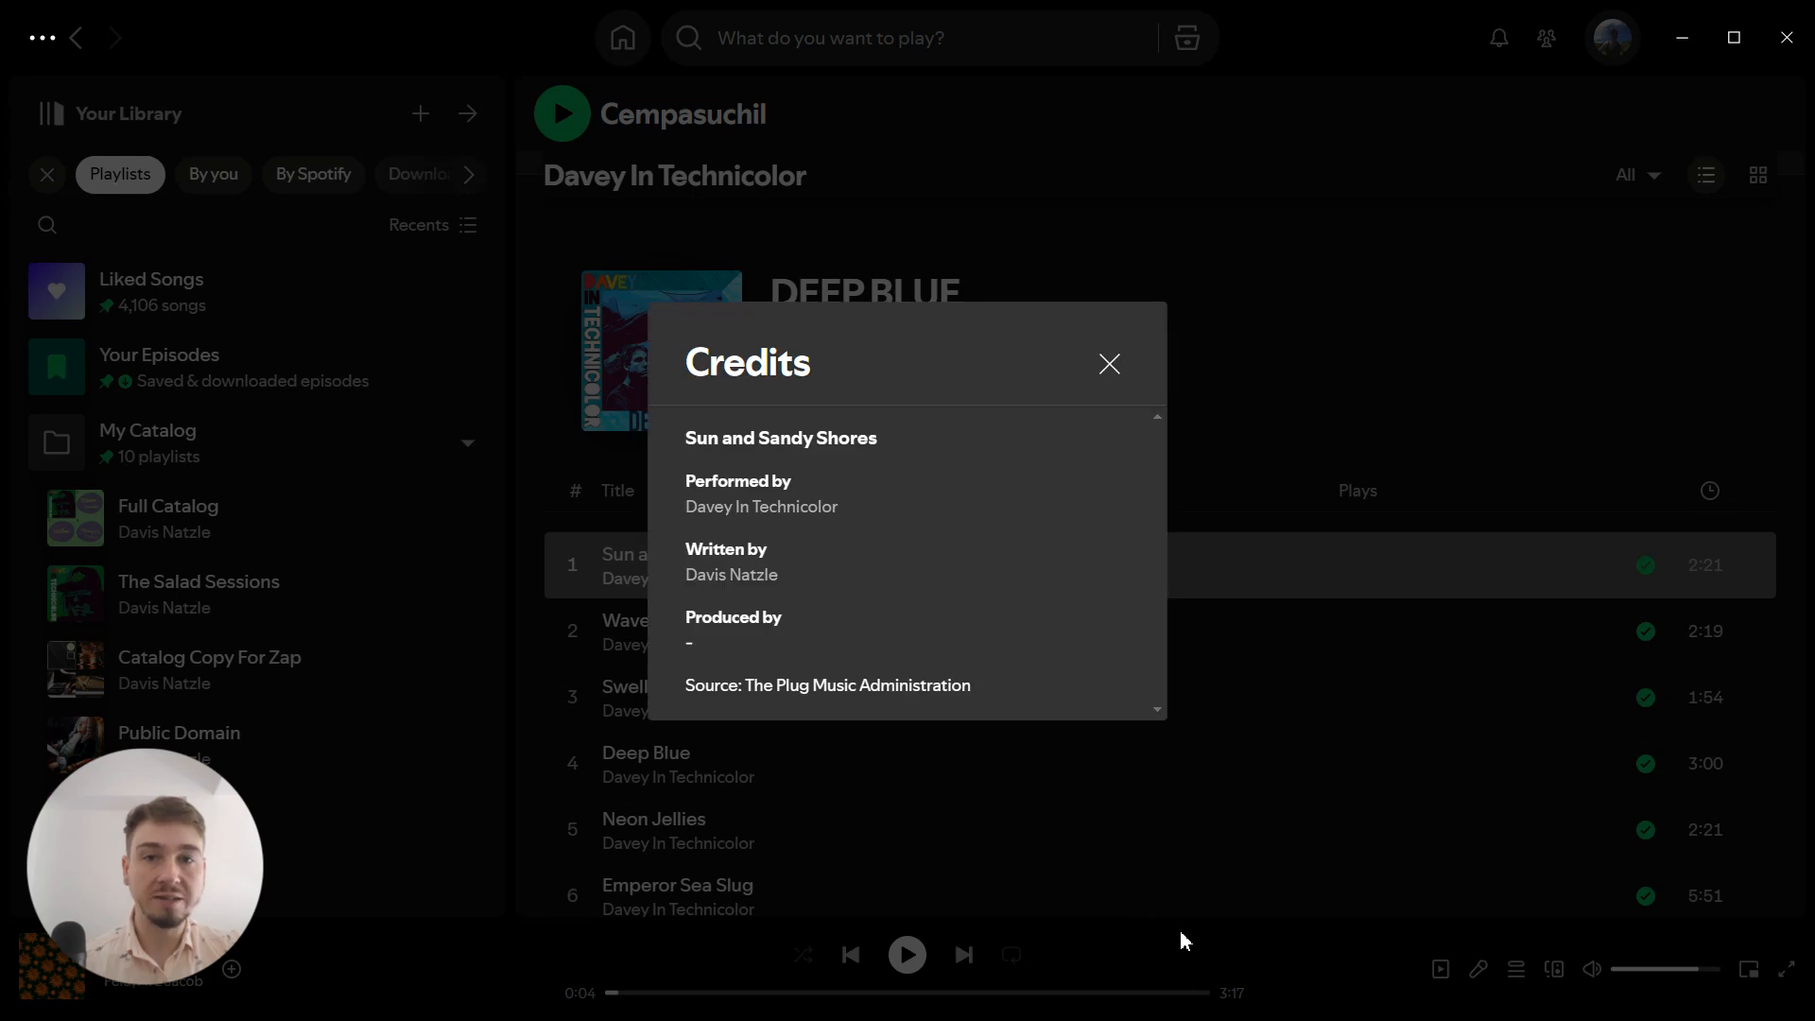
pyautogui.moveTo(689, 575); pyautogui.dragTo(792, 583)
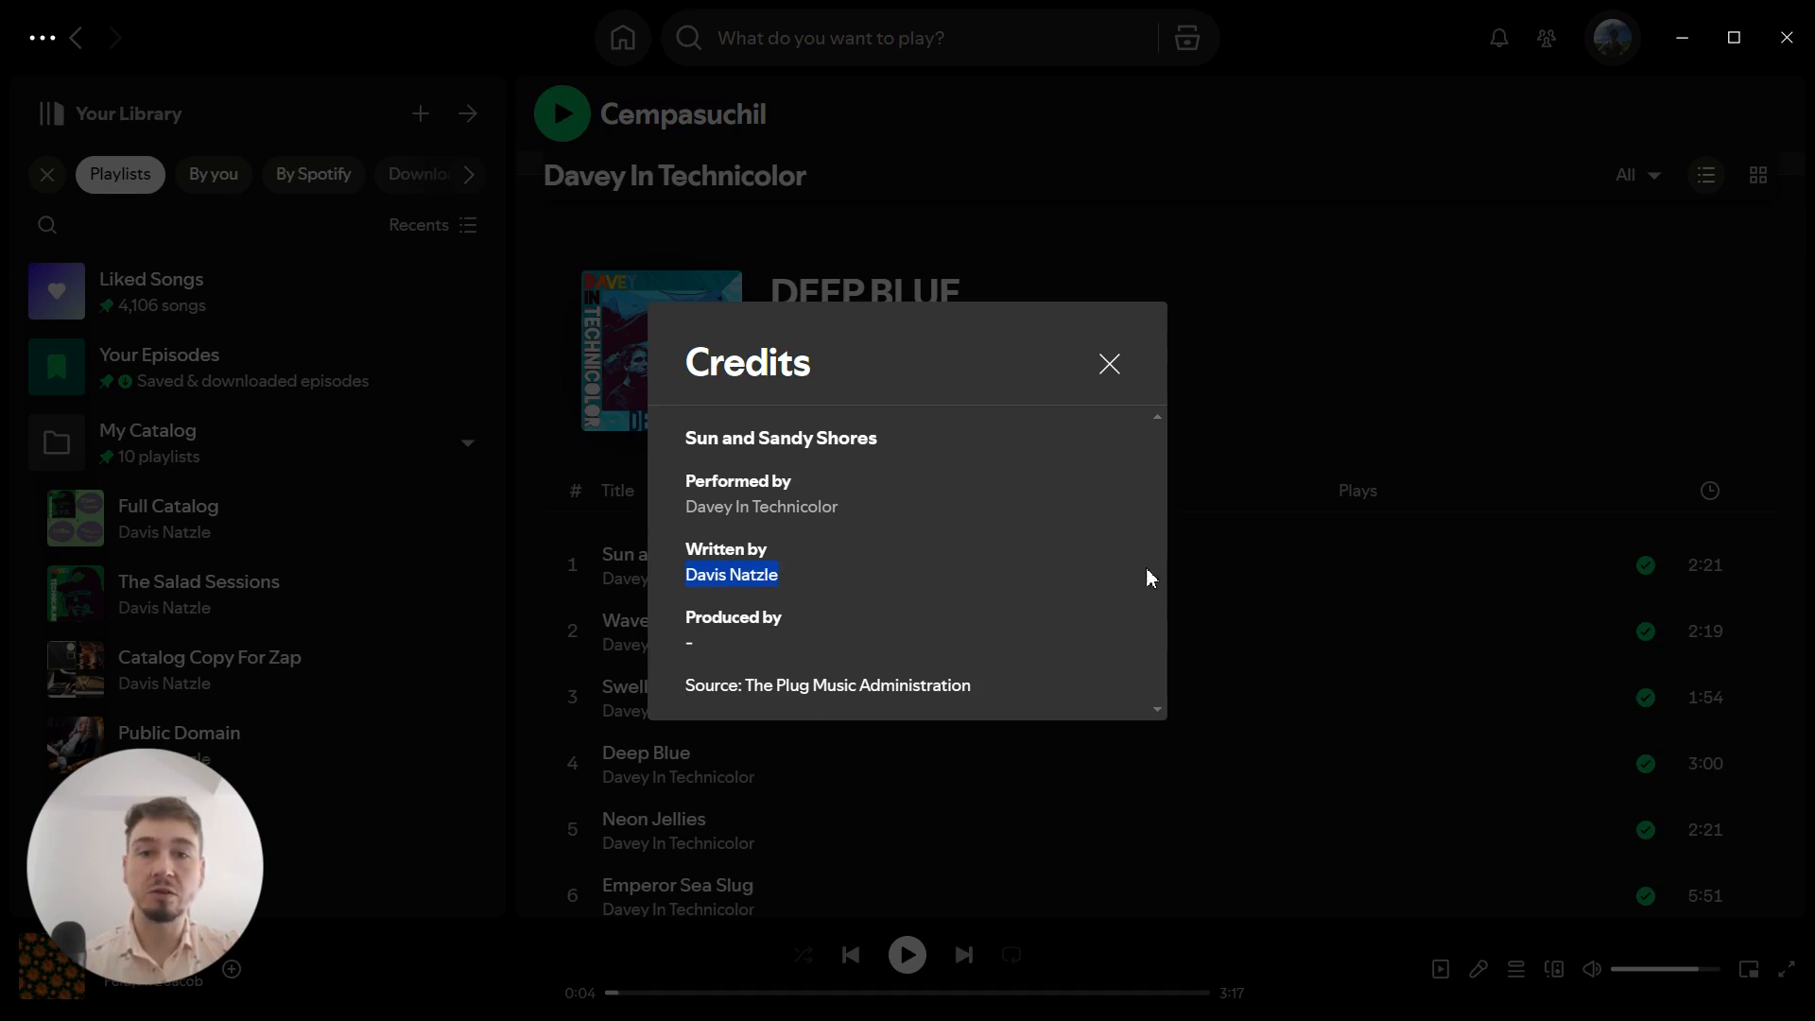
pyautogui.click(1109, 373)
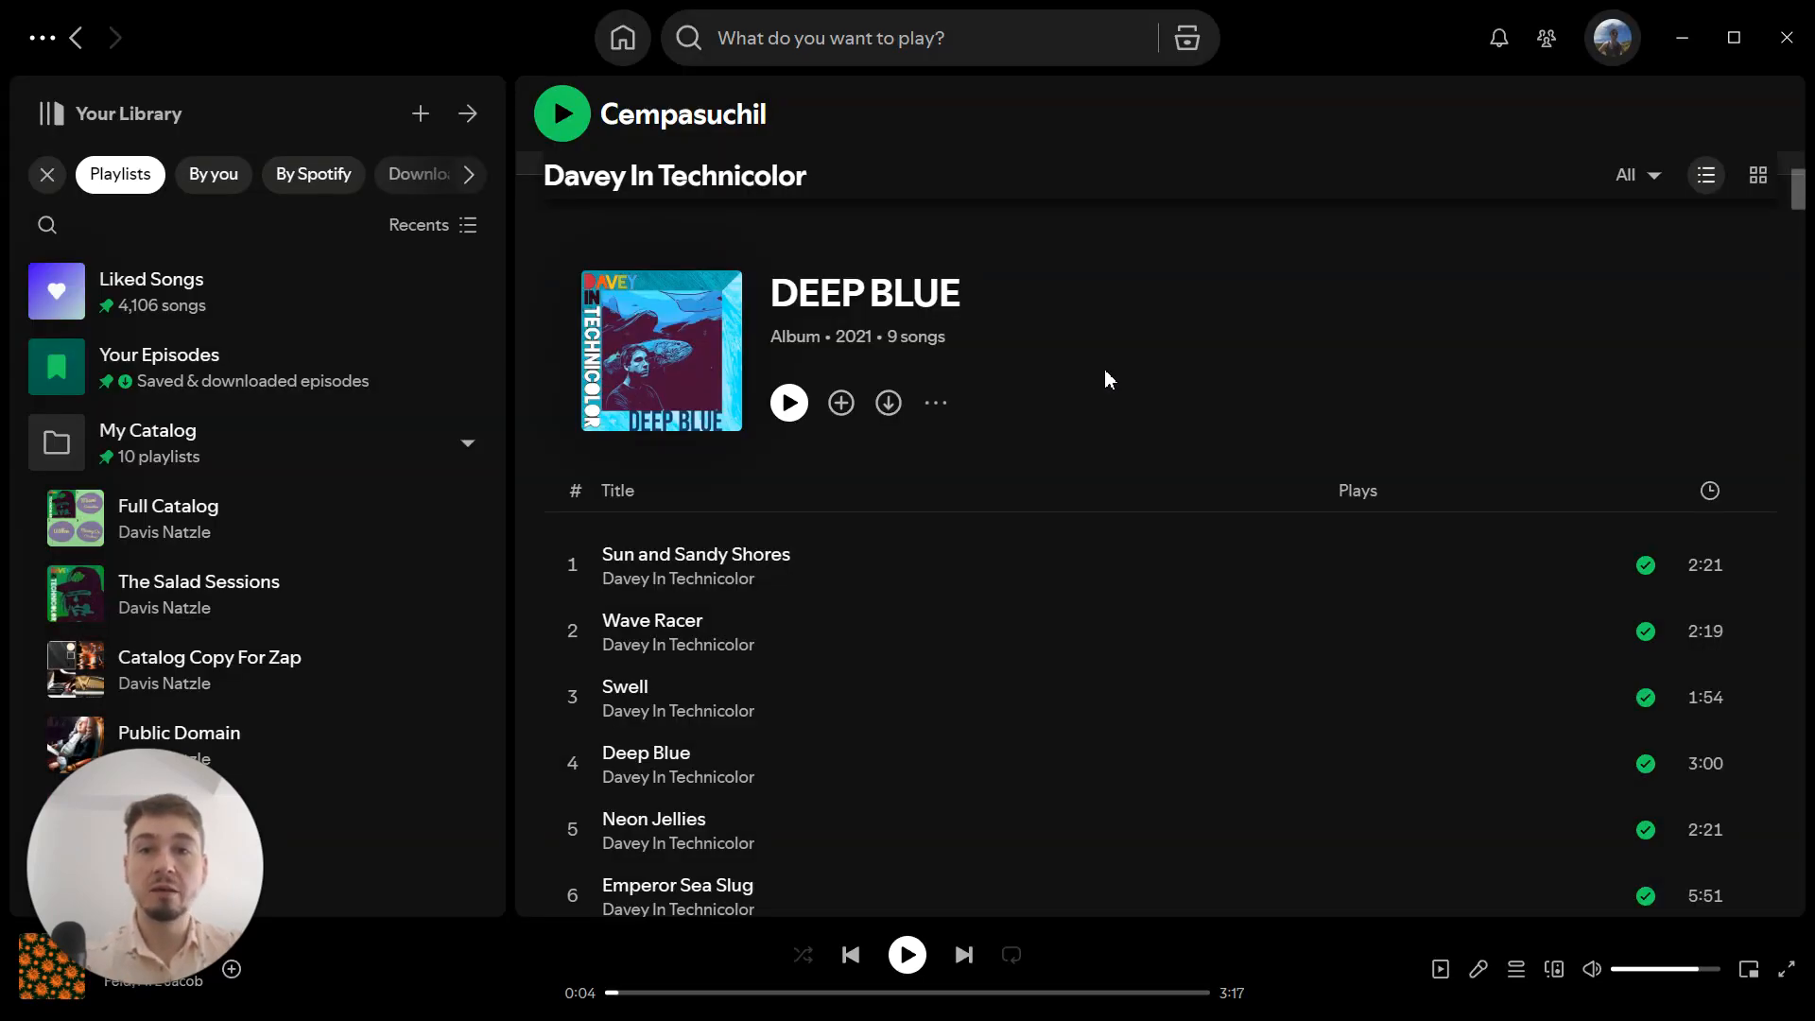
# - Return to the registrations page, dismiss the review notice, and run all registrations for every assigned track
pyautogui.hotkey('alt', 'Tab')
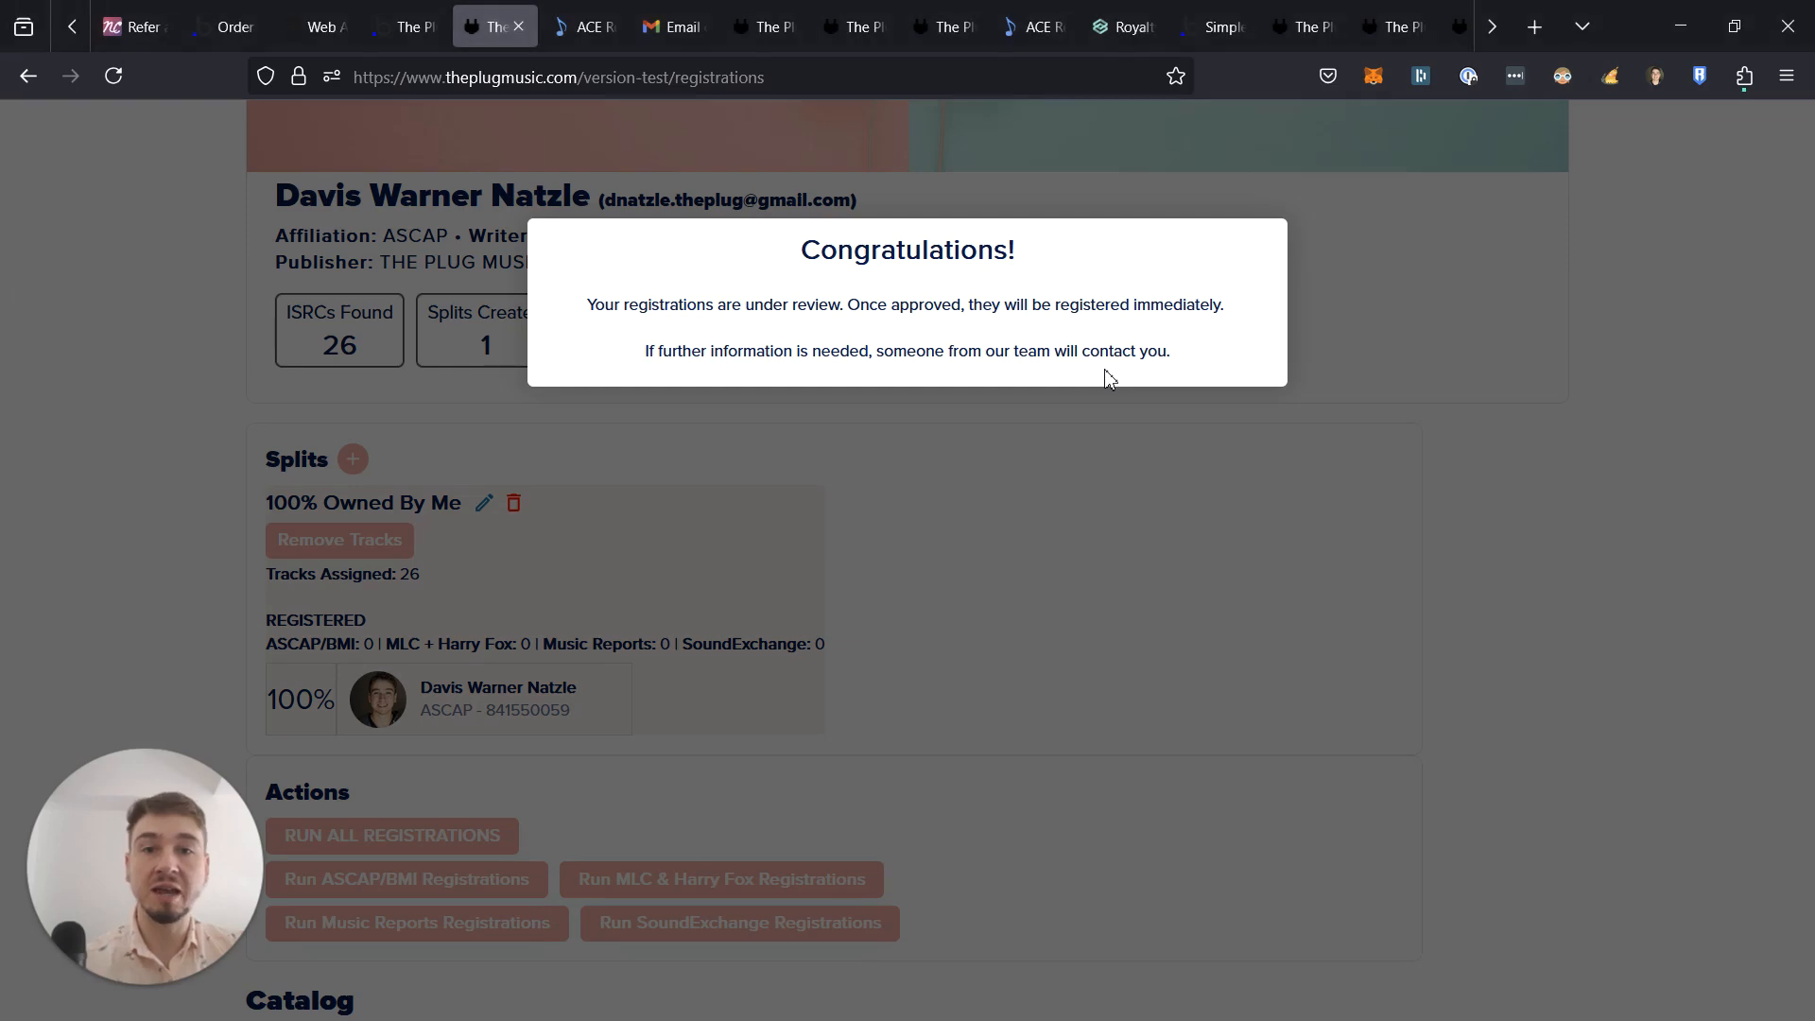
pyautogui.click(1324, 578)
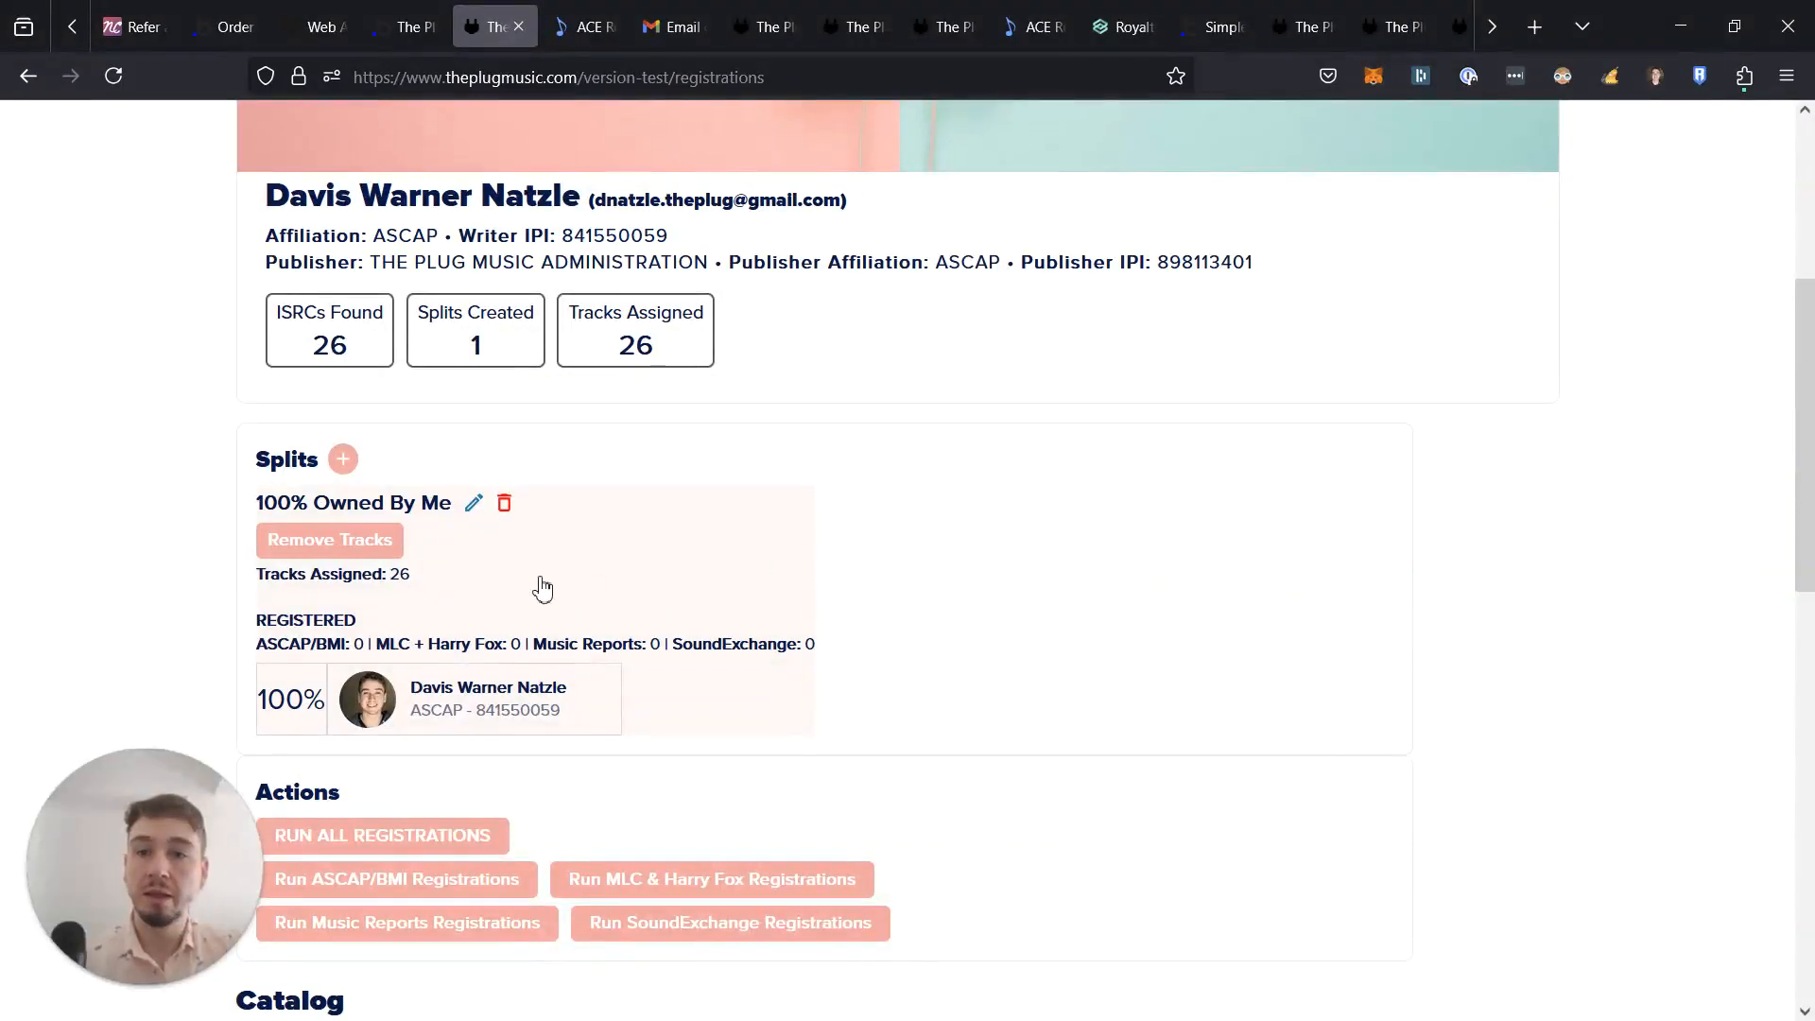
pyautogui.scroll(-2, 567, 624)
pyautogui.click(484, 710)
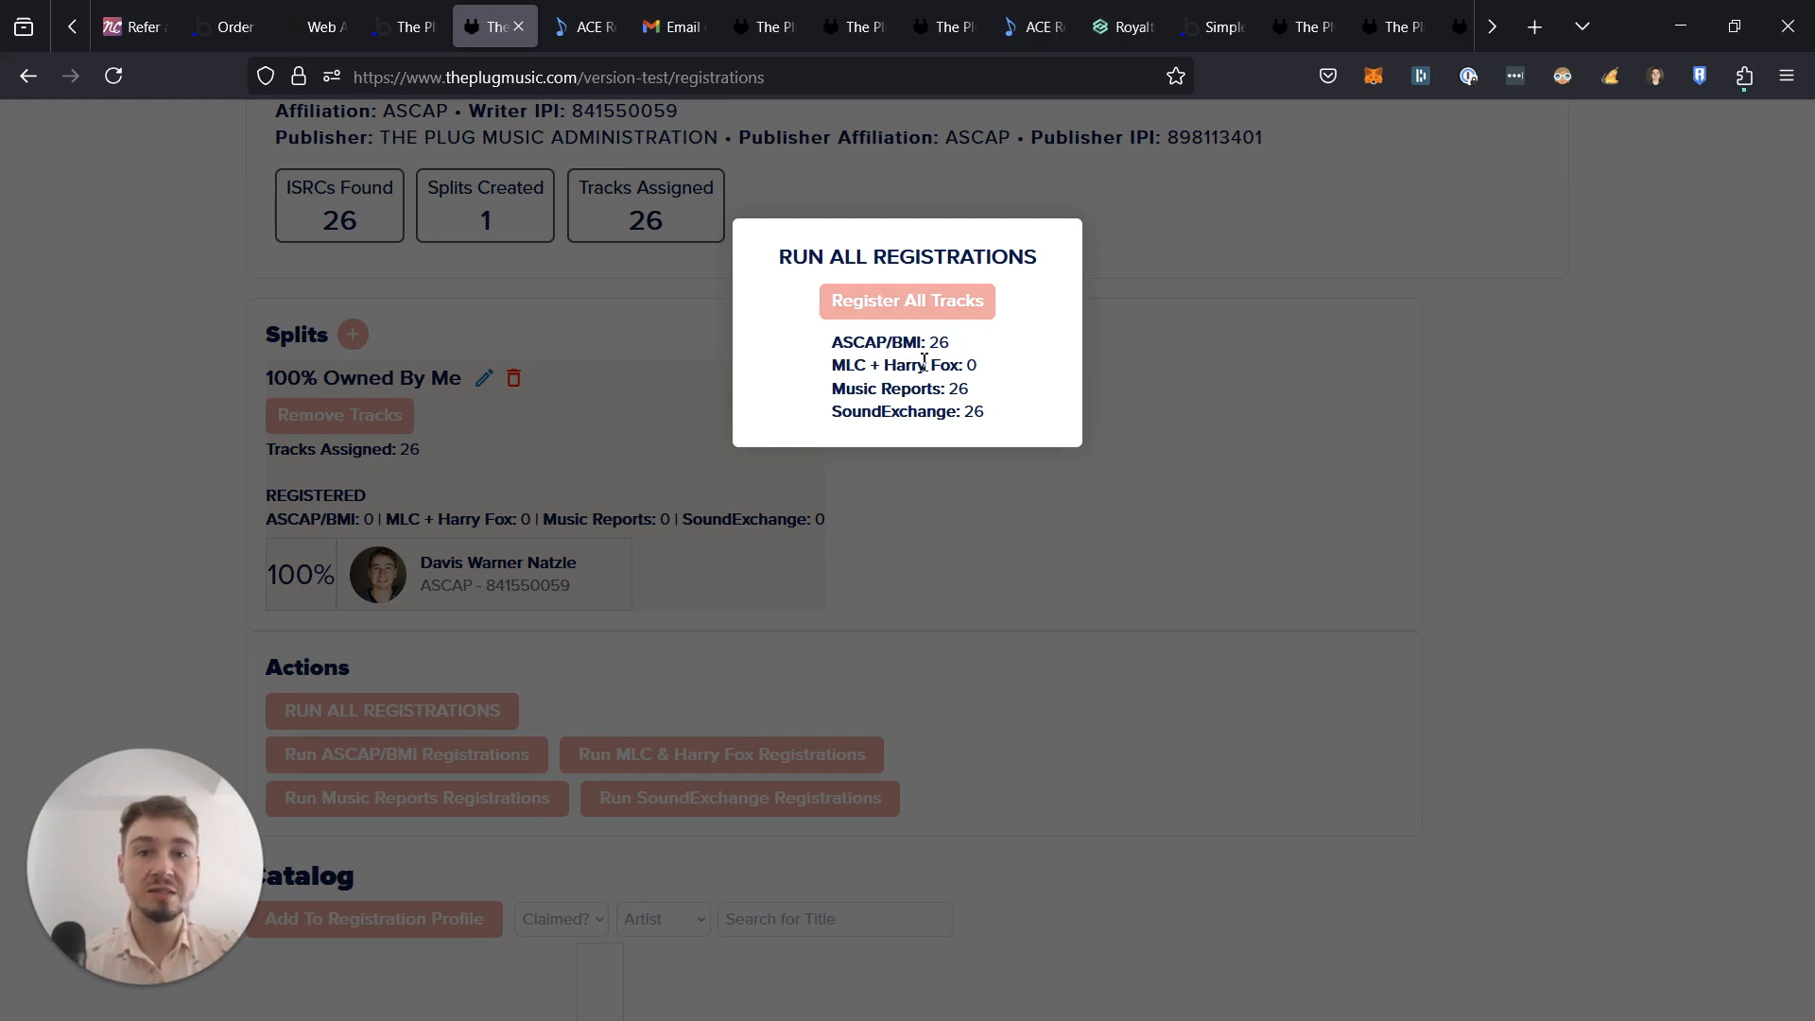
pyautogui.click(924, 309)
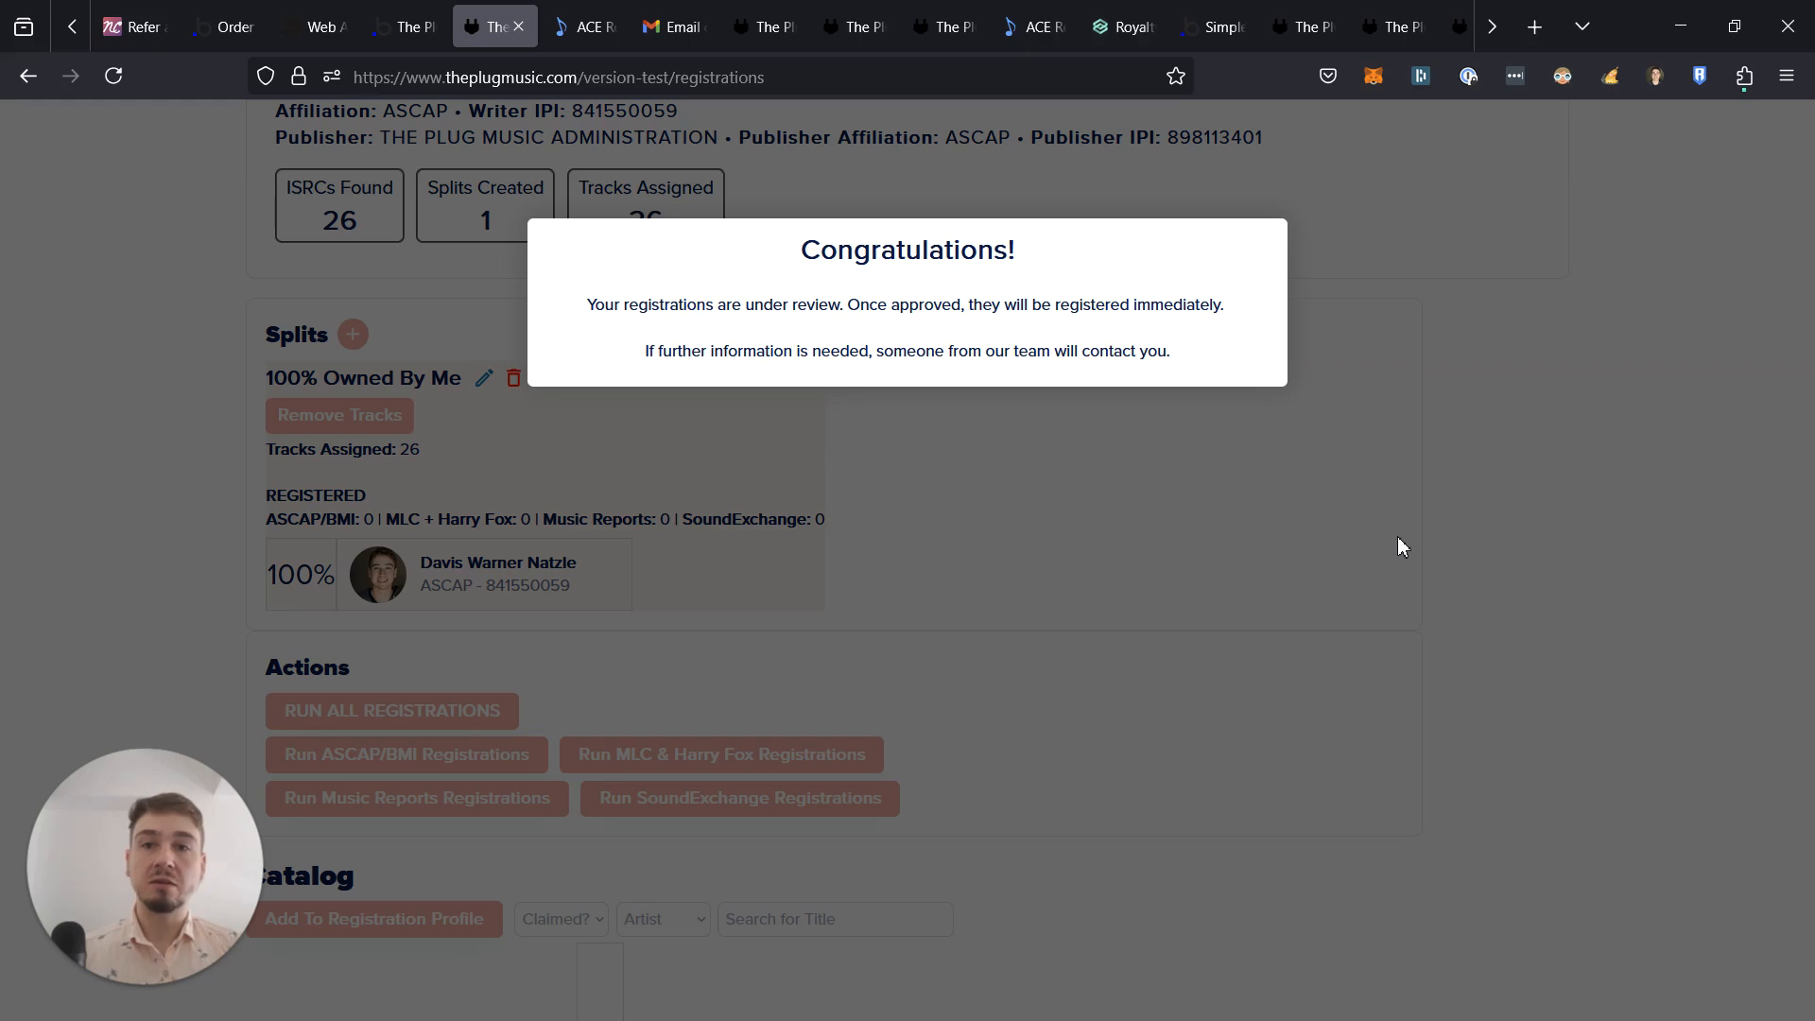
# - Switch to the ASCAP repertory page and look over its site navigation and the writer and publisher entries of A Bird Chirps by the Campfire
pyautogui.click(573, 28)
pyautogui.scroll(-3, 189, 312)
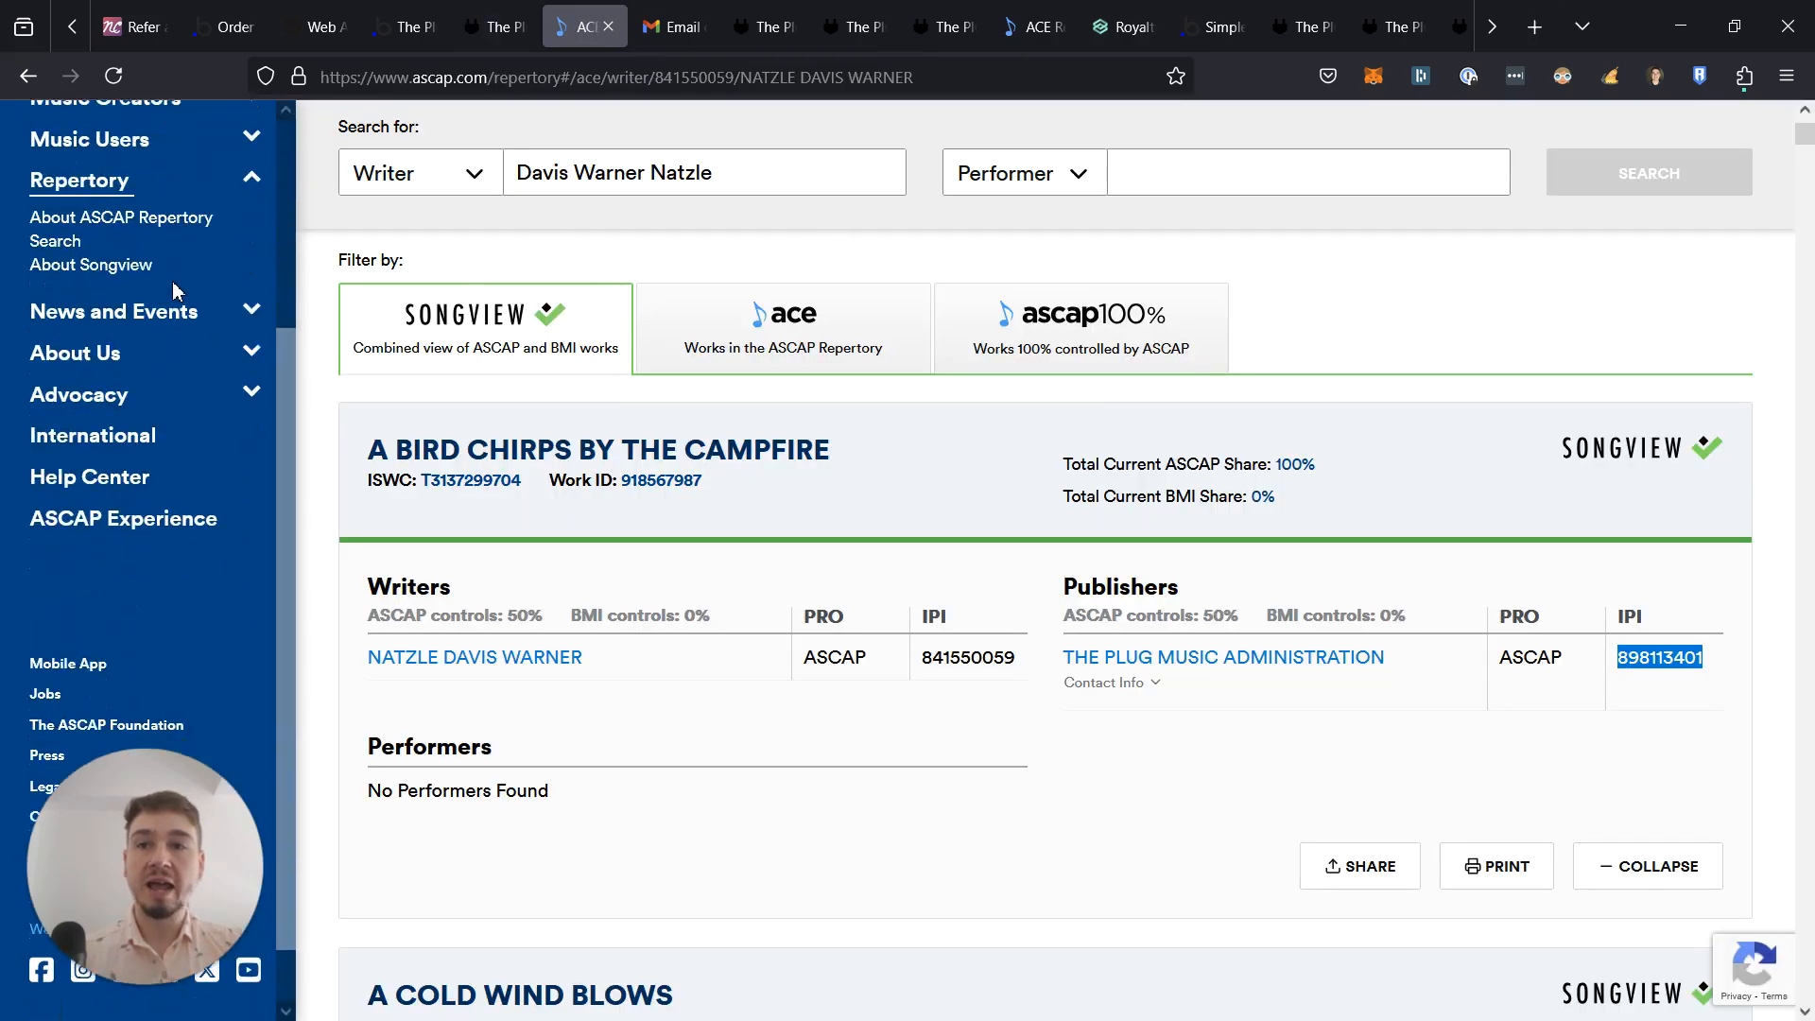
pyautogui.scroll(3, 172, 291)
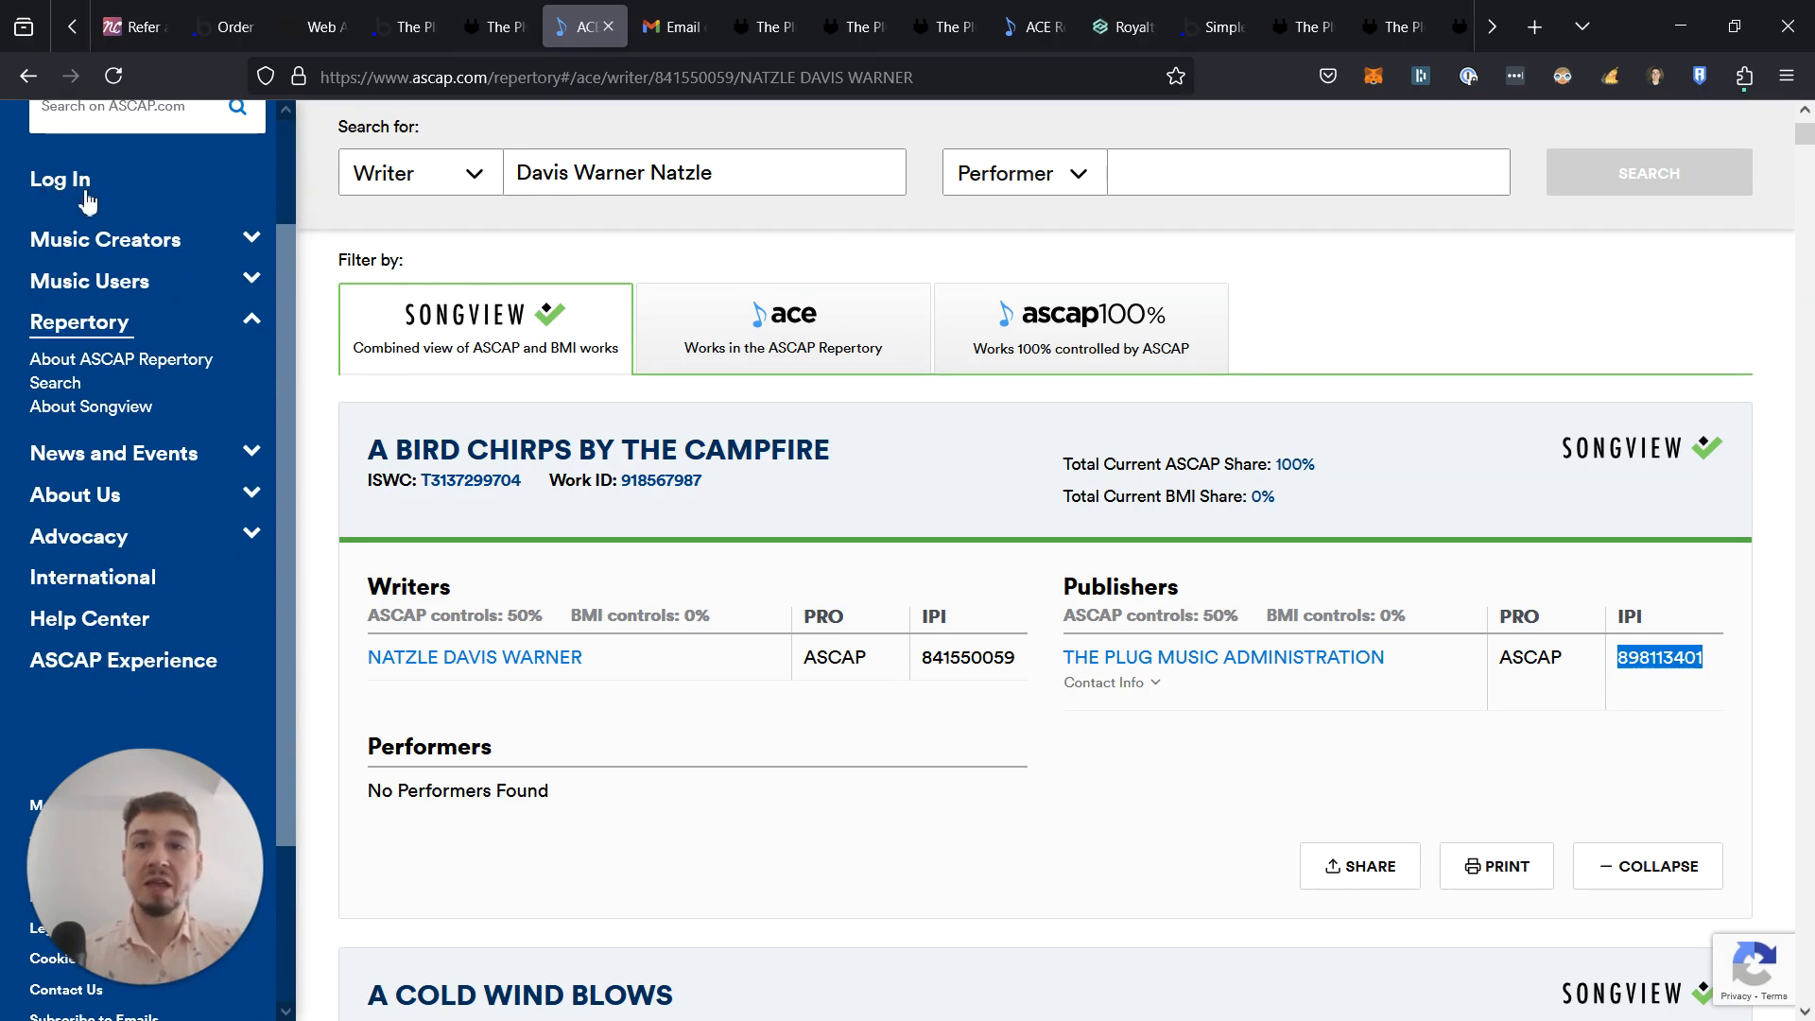
pyautogui.scroll(3, 137, 288)
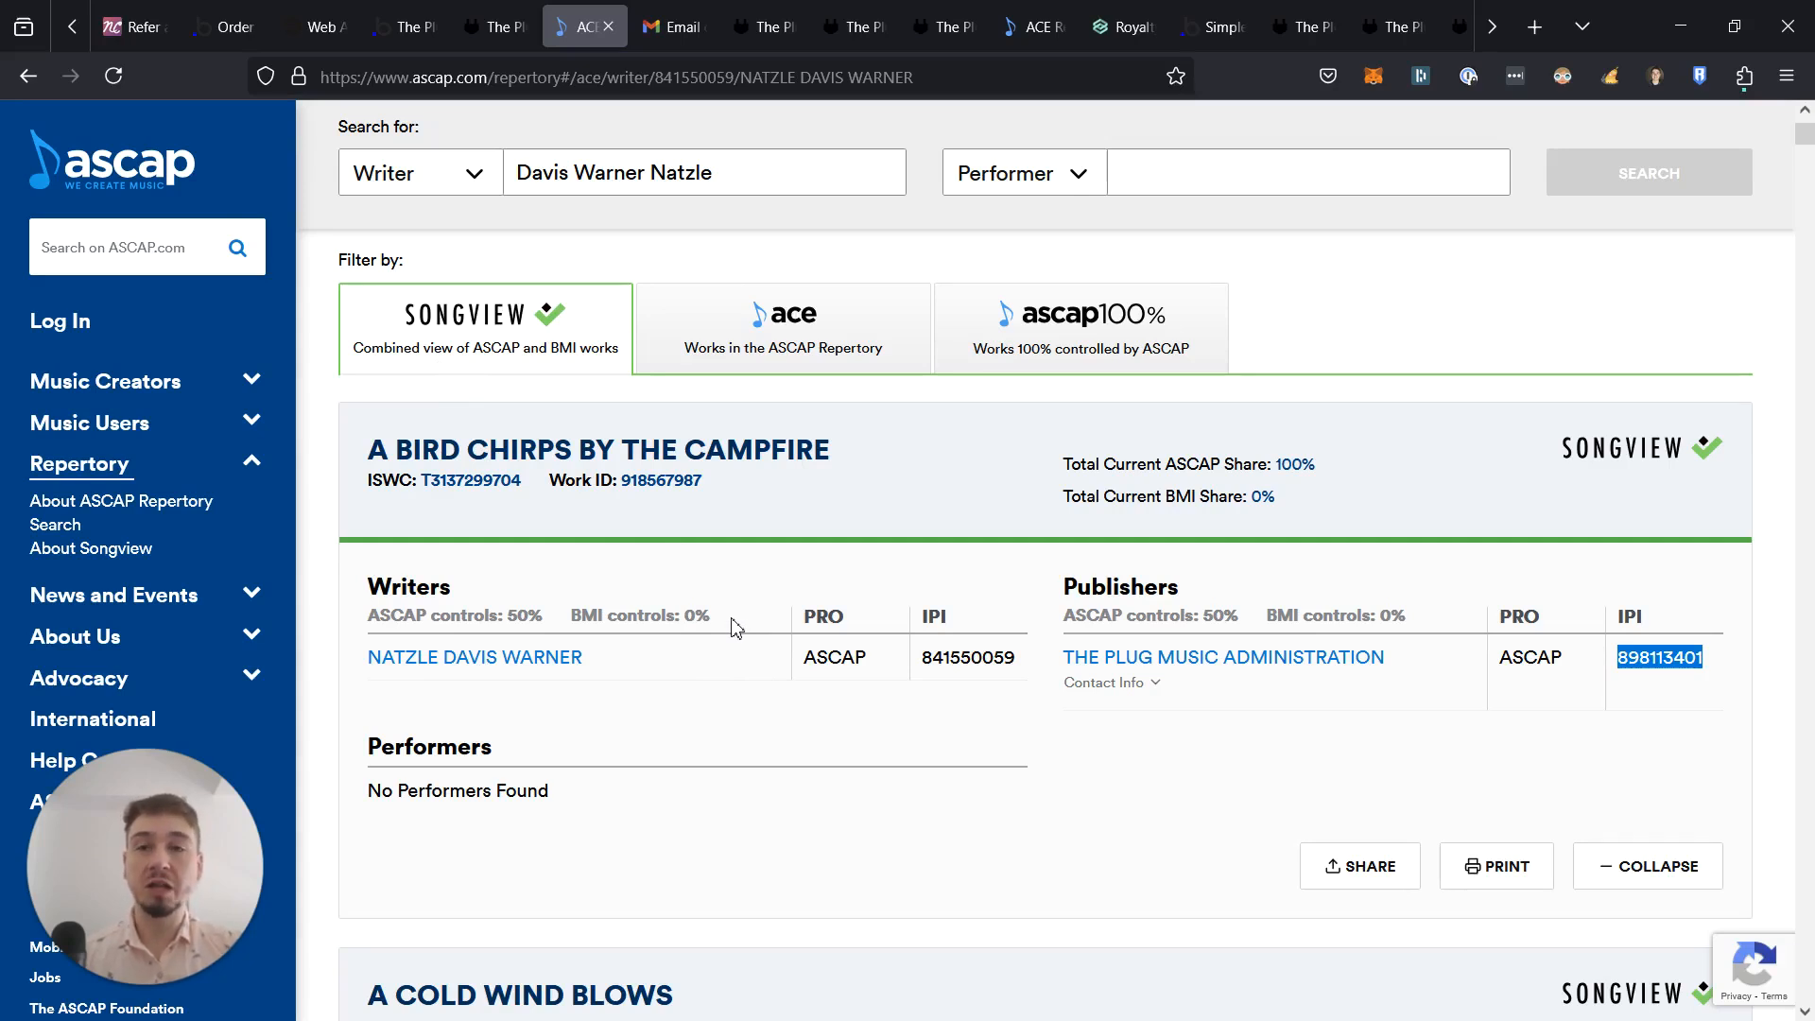
pyautogui.moveTo(497, 34)
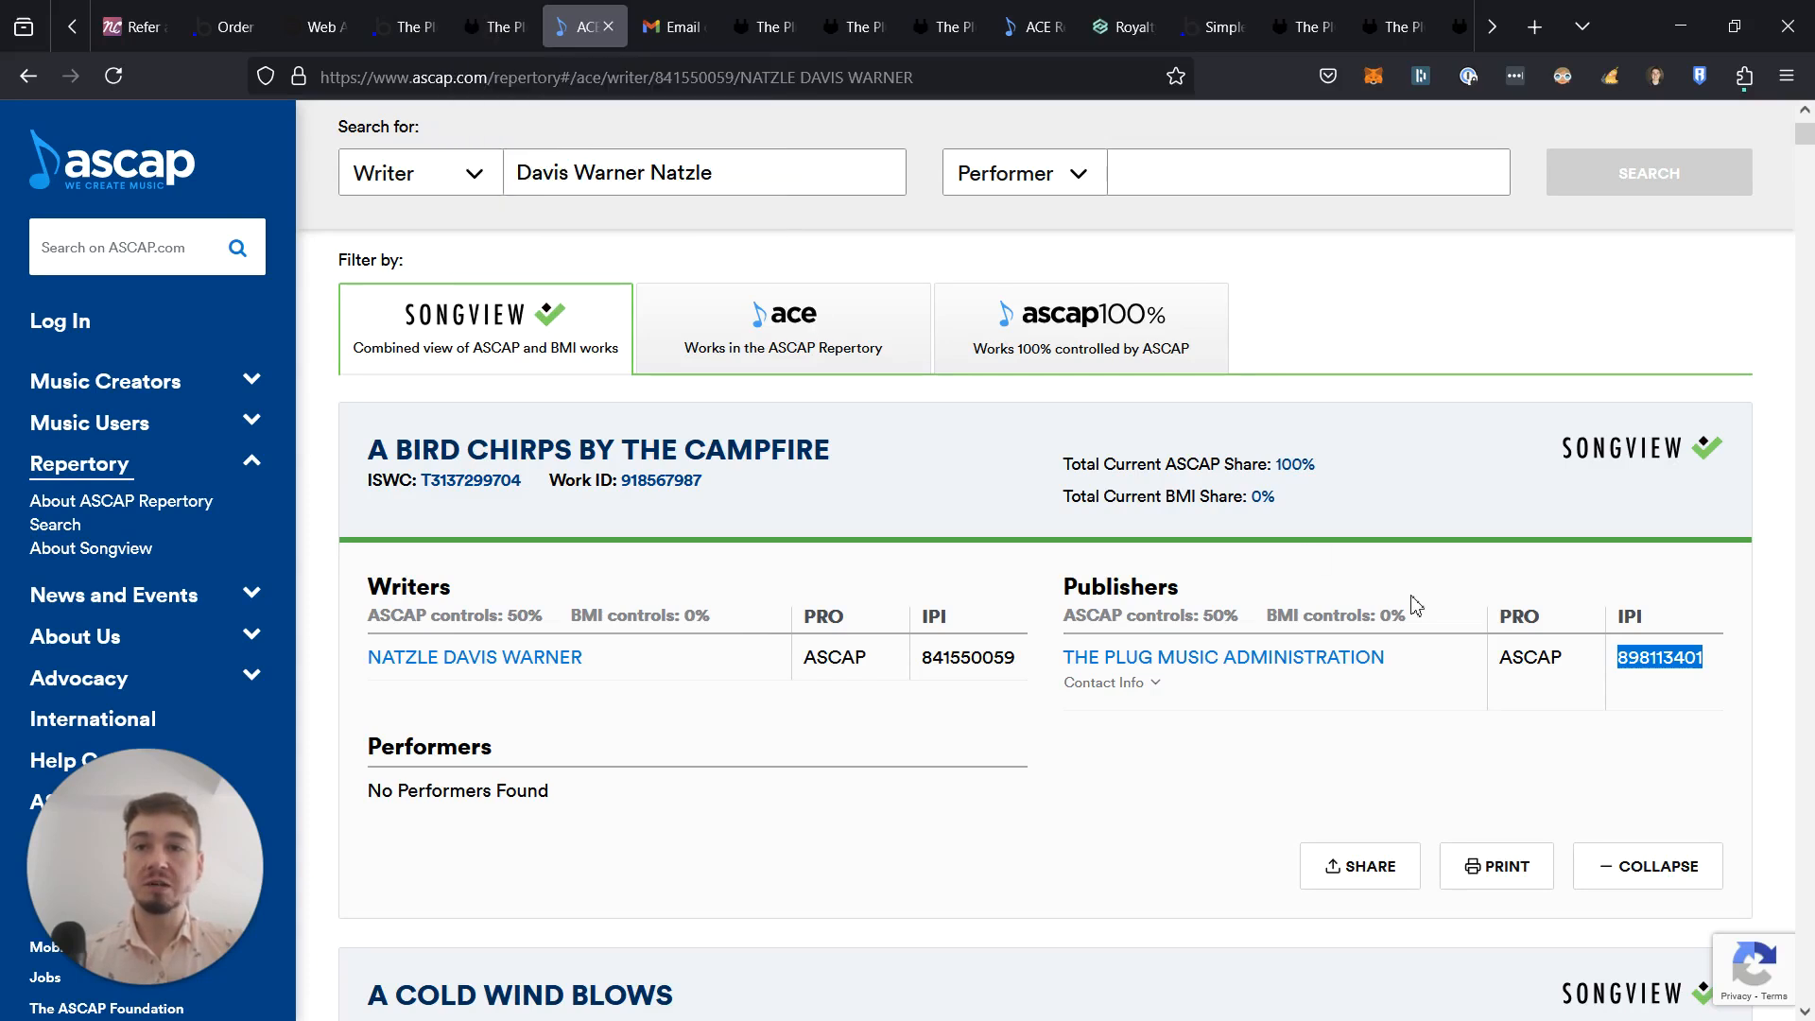
# - Return to The Plug Music registrations page, dismiss the review notice, and open the dashboard to view the profile summary and ISRC searches
pyautogui.click(484, 34)
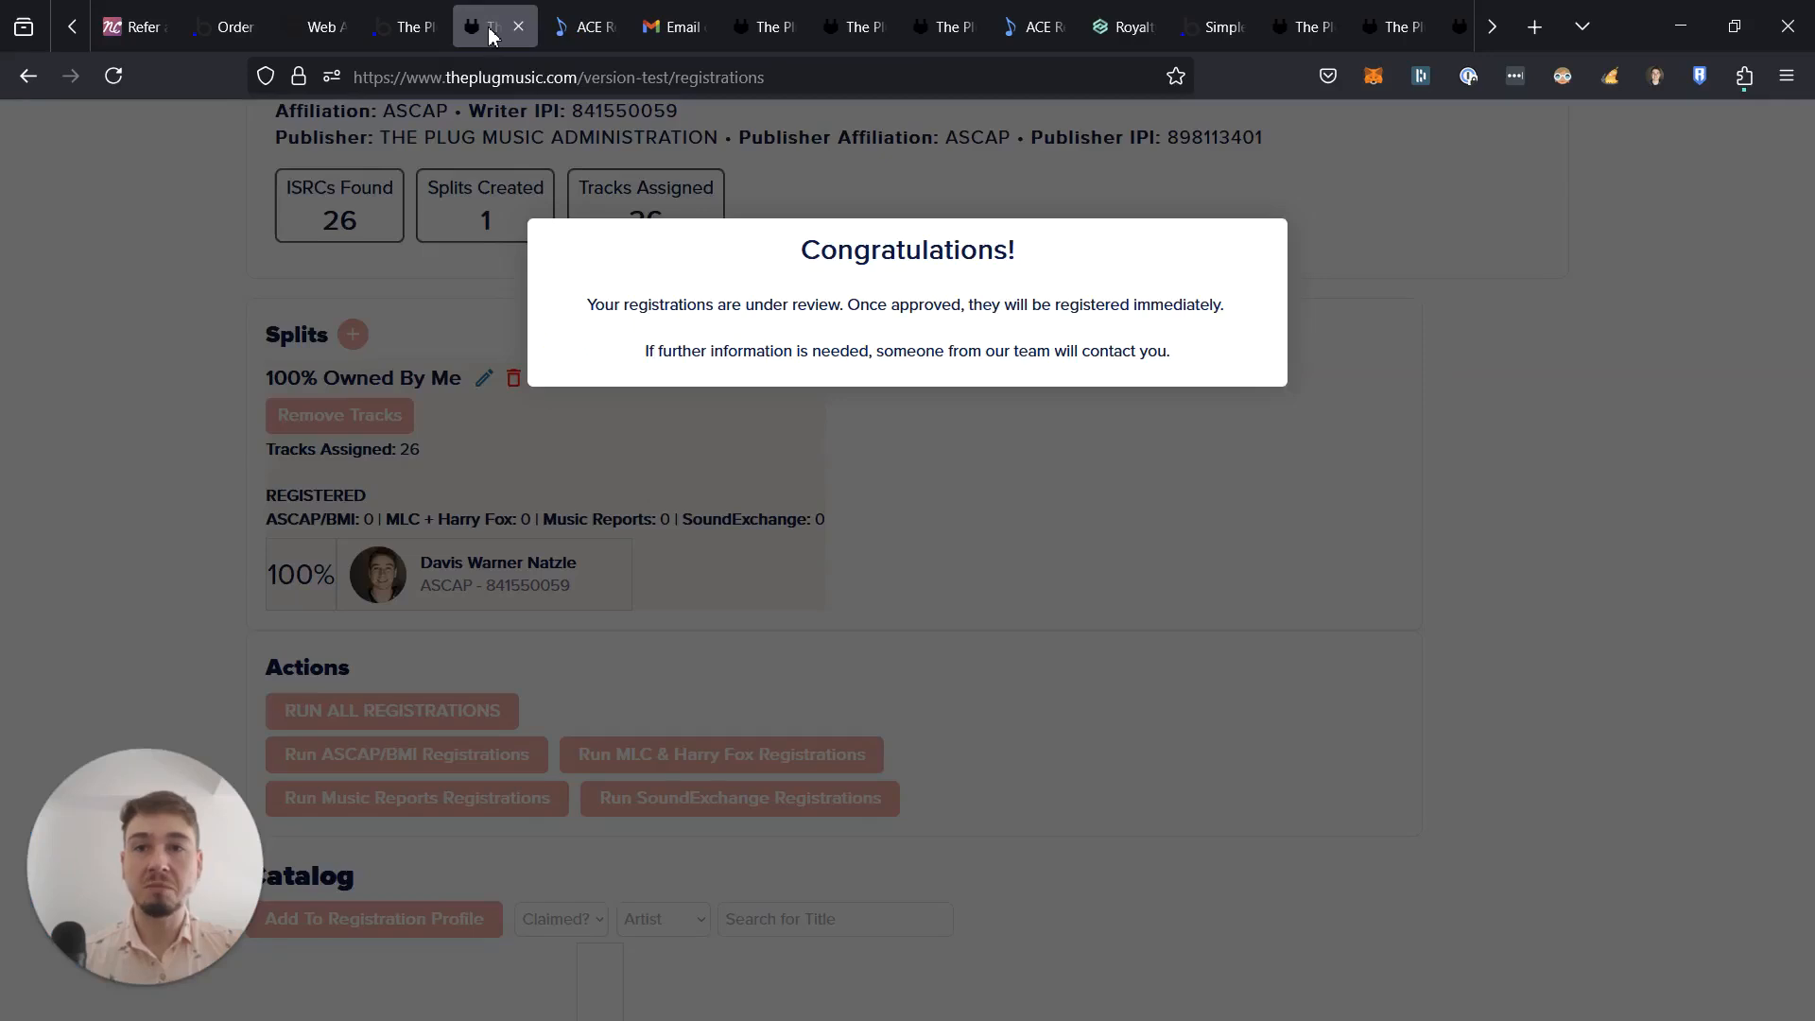
pyautogui.click(868, 578)
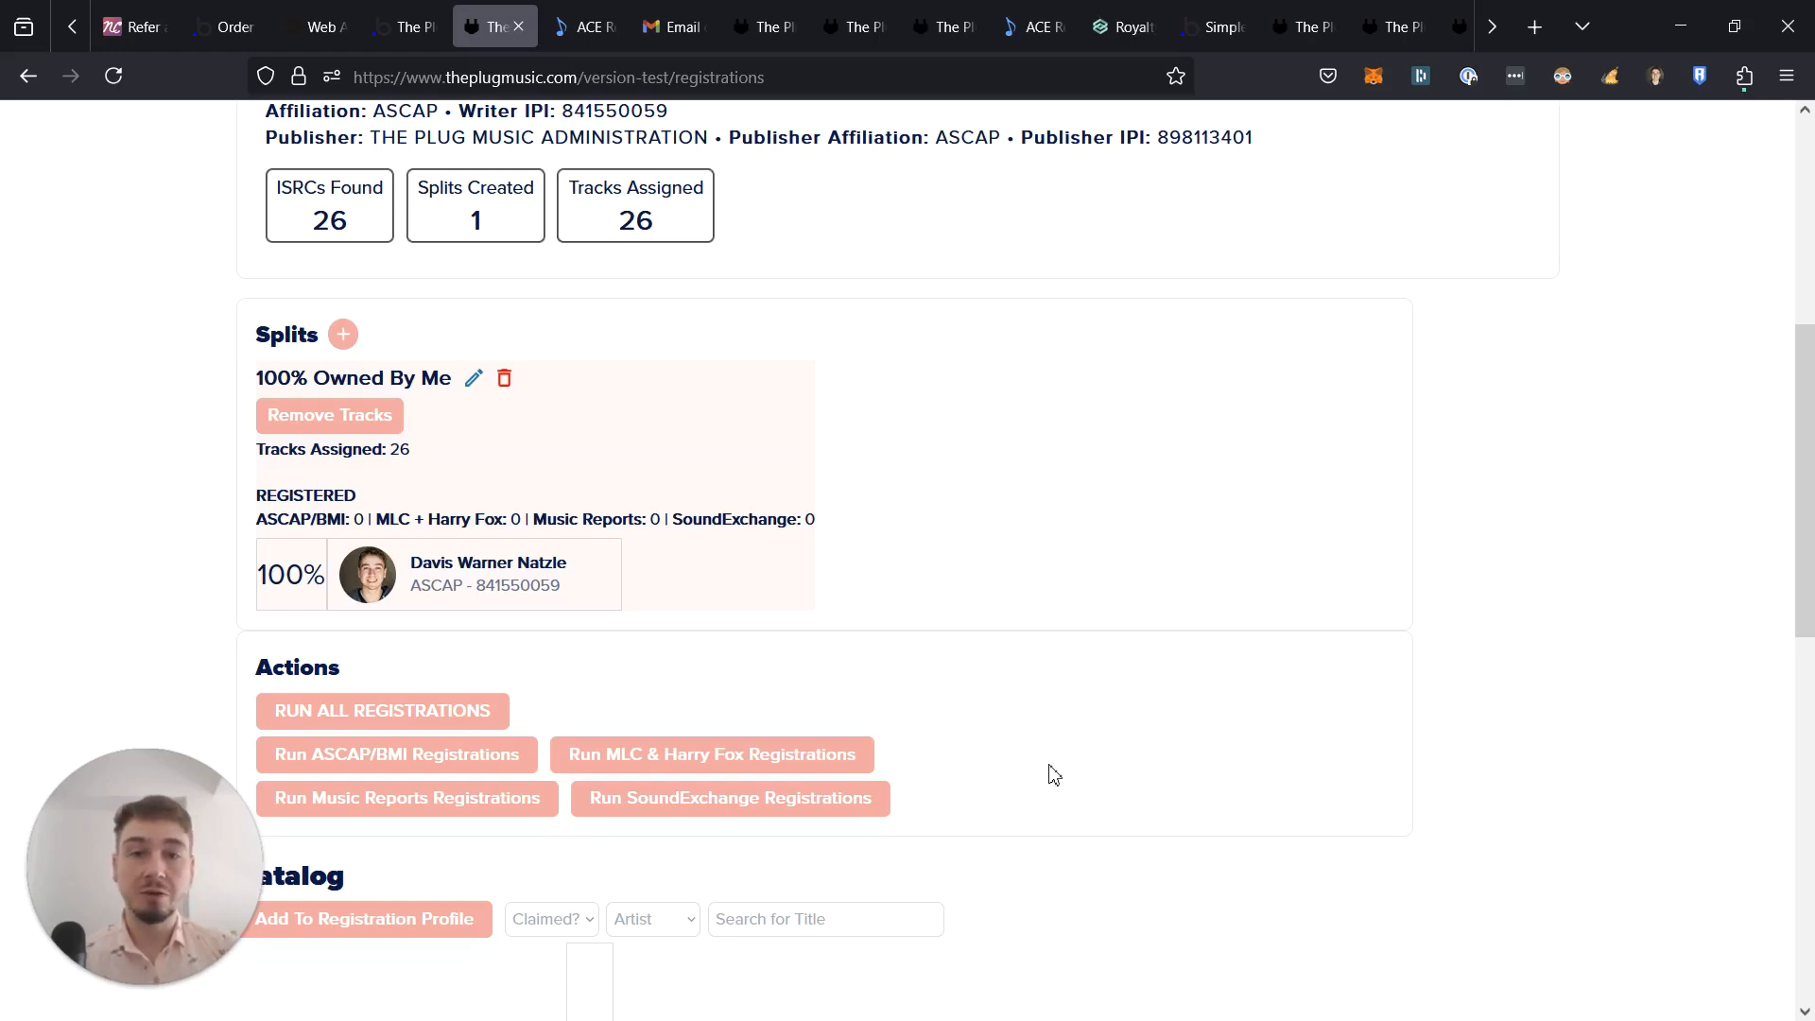
pyautogui.scroll(6, 1085, 772)
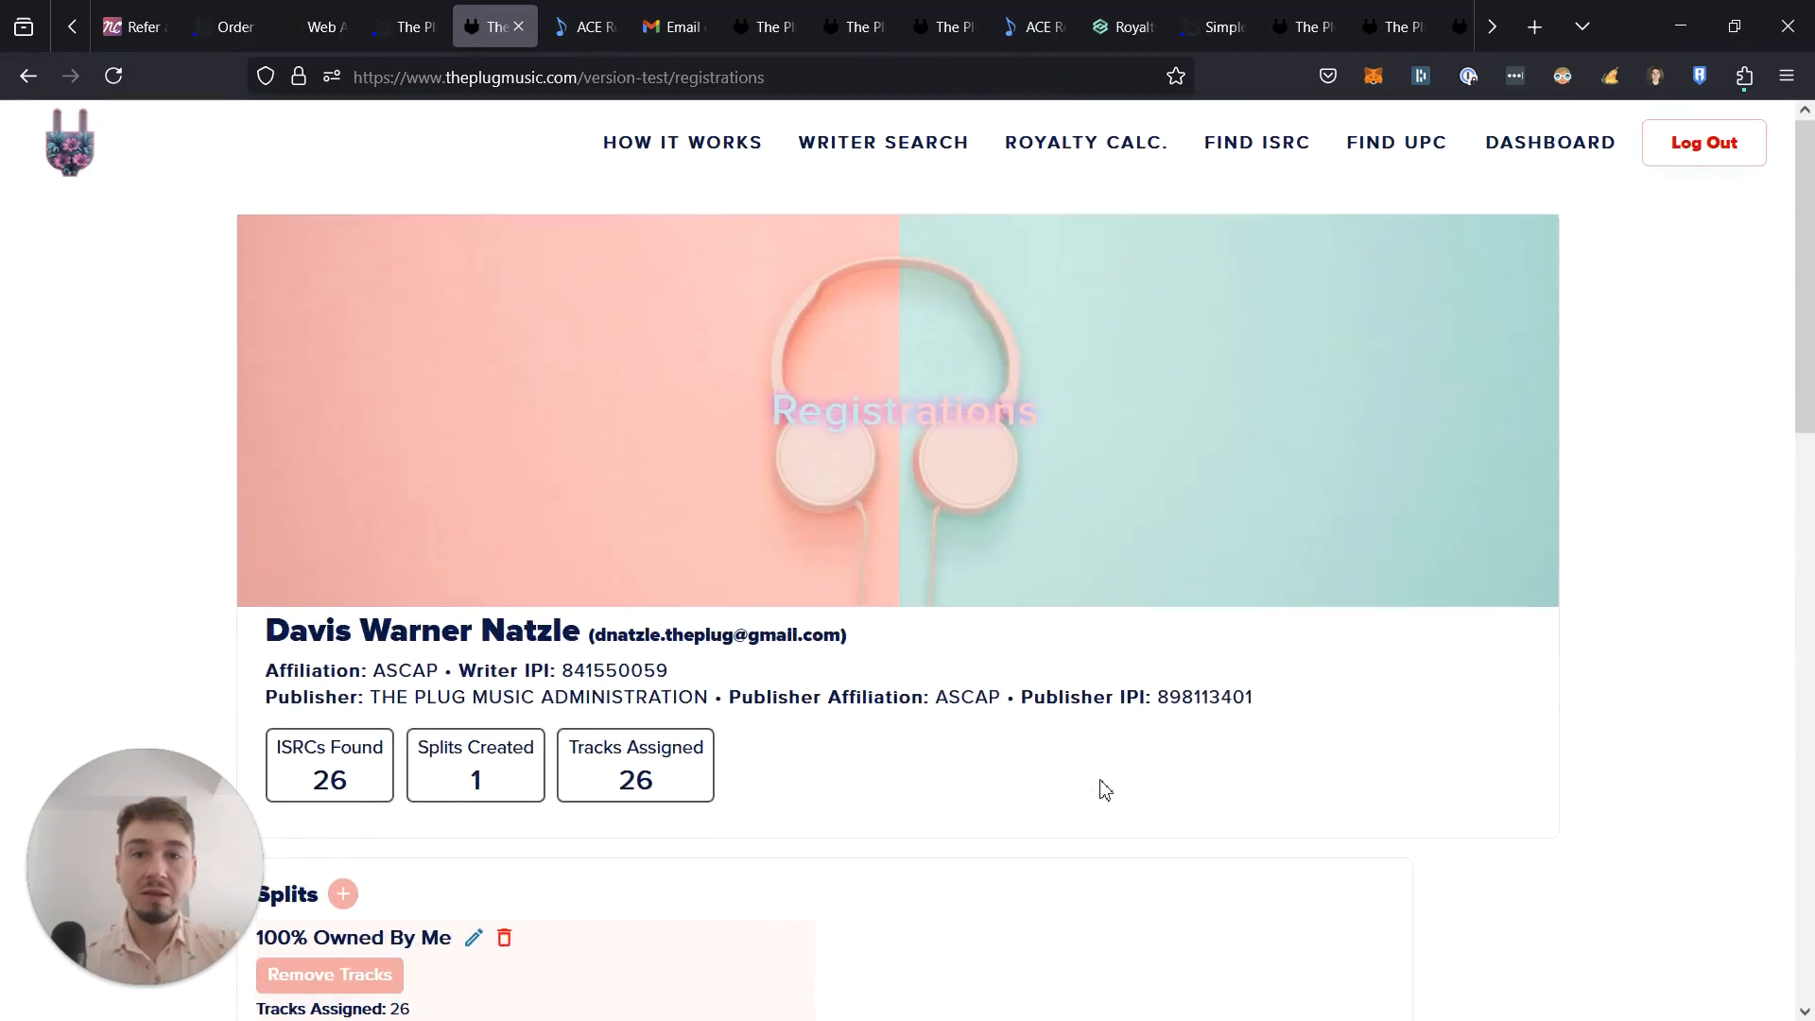
pyautogui.click(1533, 156)
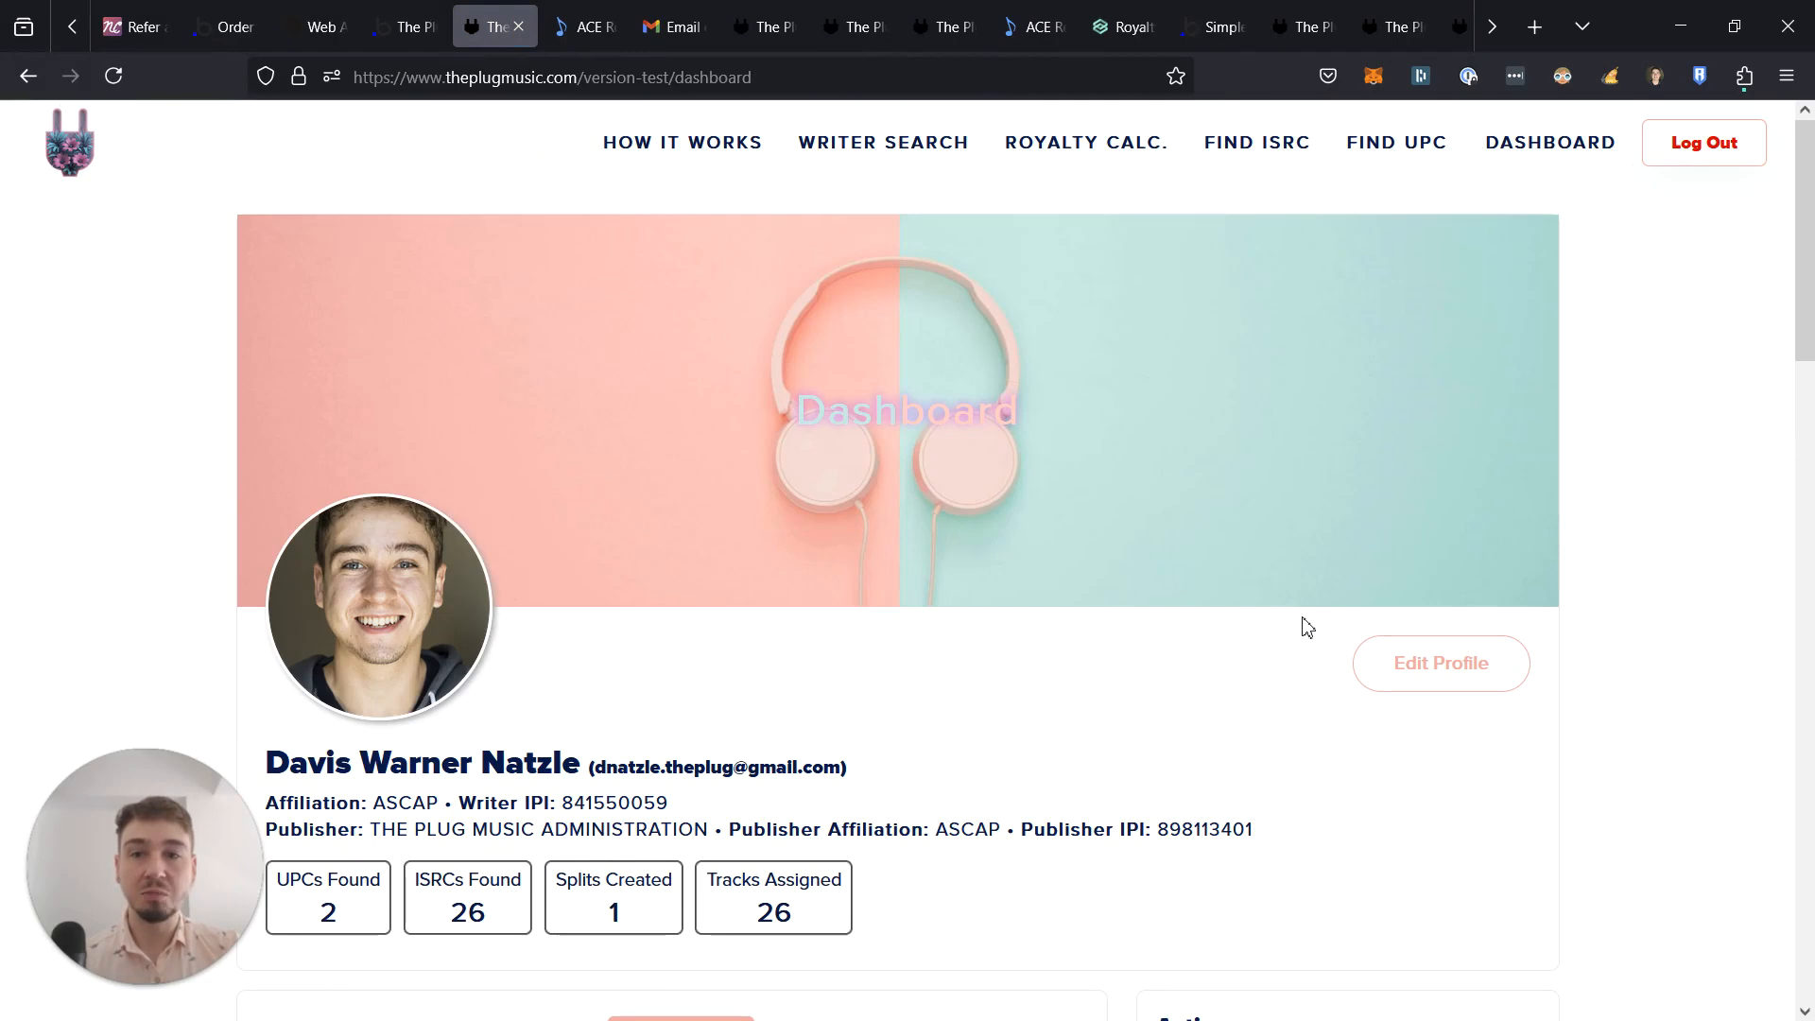
pyautogui.scroll(-3, 1323, 629)
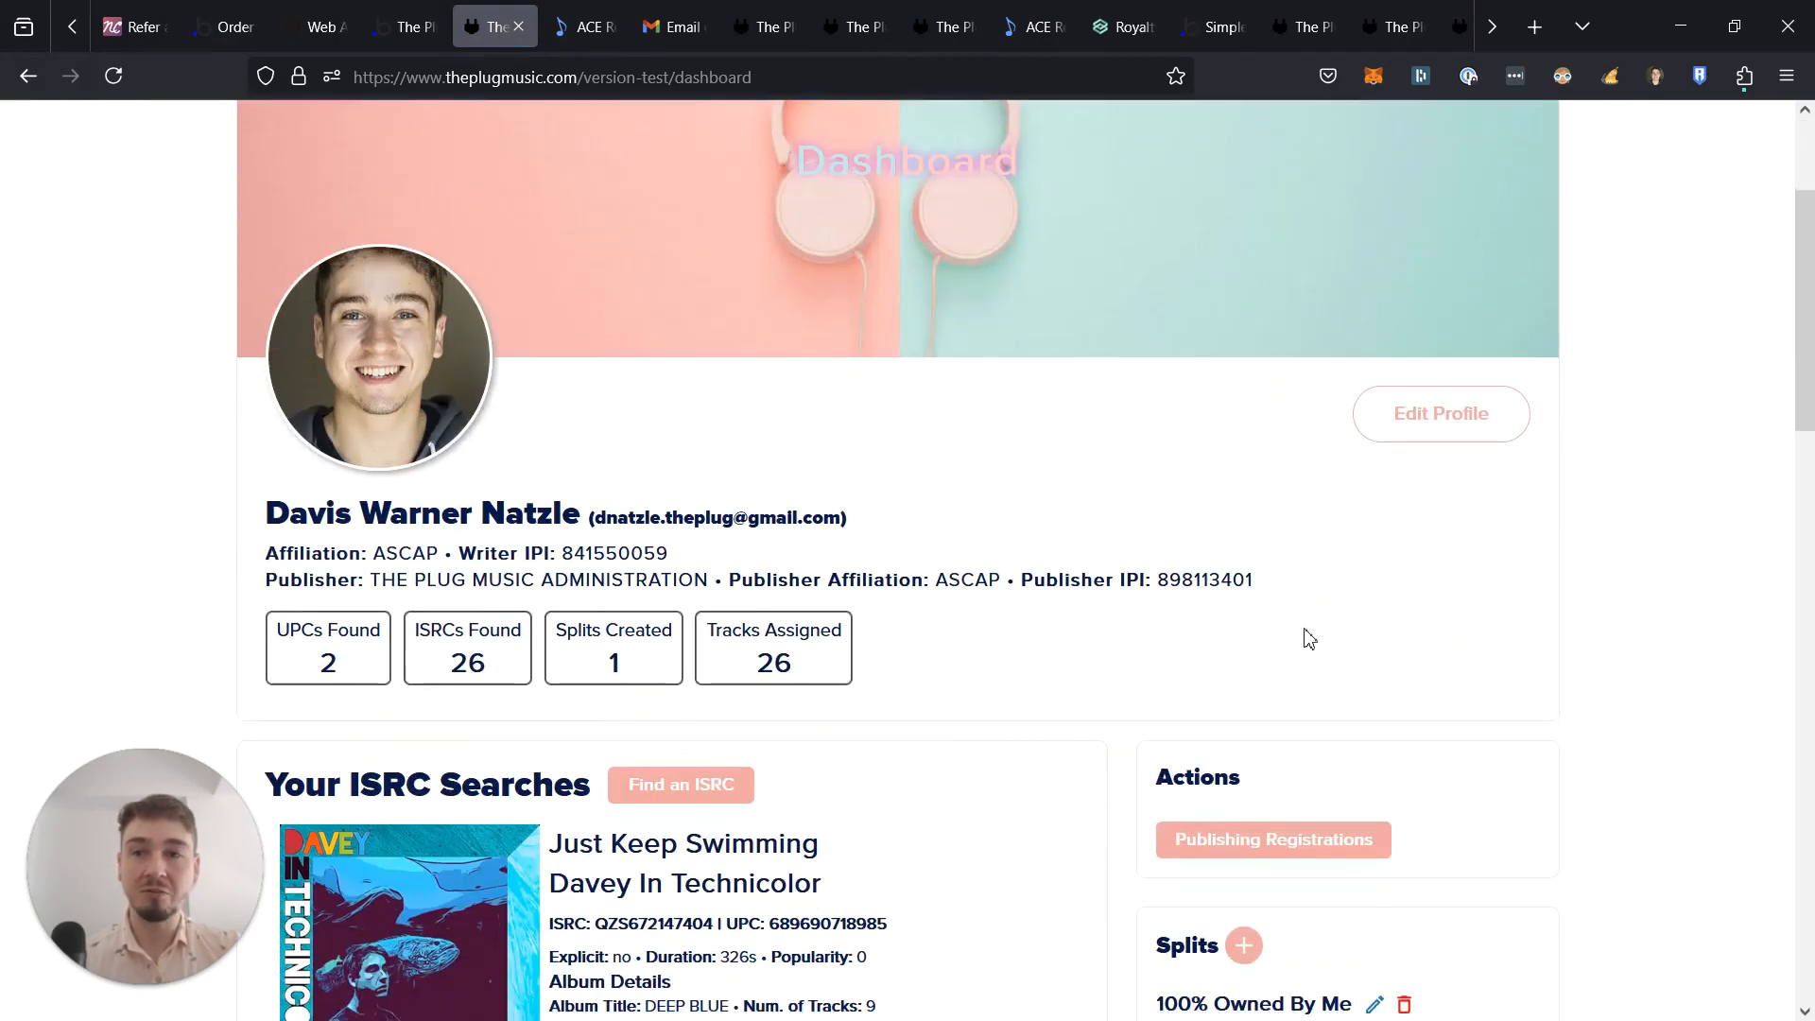